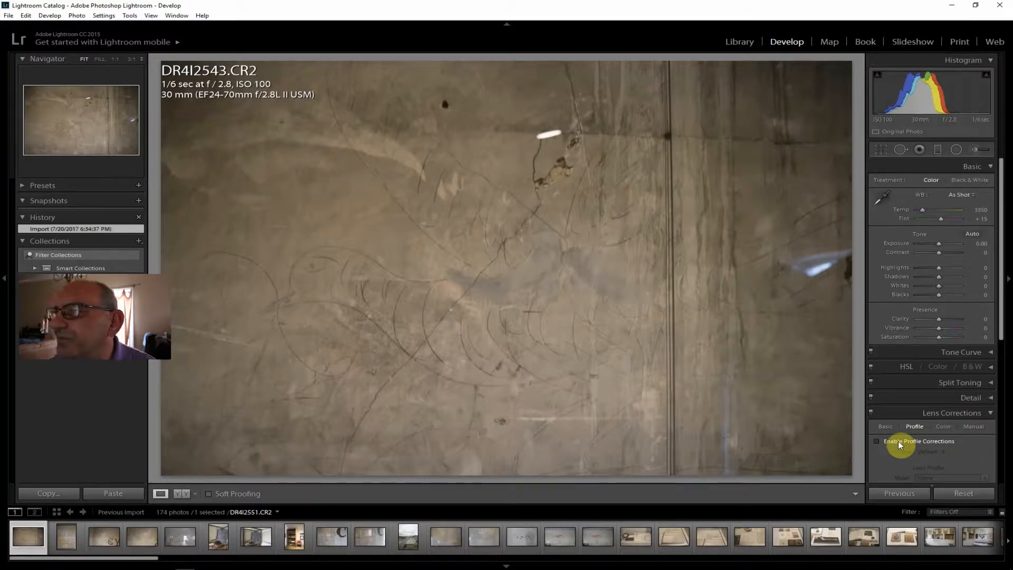
Step: Enable lens profile corrections on photo DR4I2543.CR2 and set Clarity to +45
{"action": "left_click", "coordinate": [899, 441]}
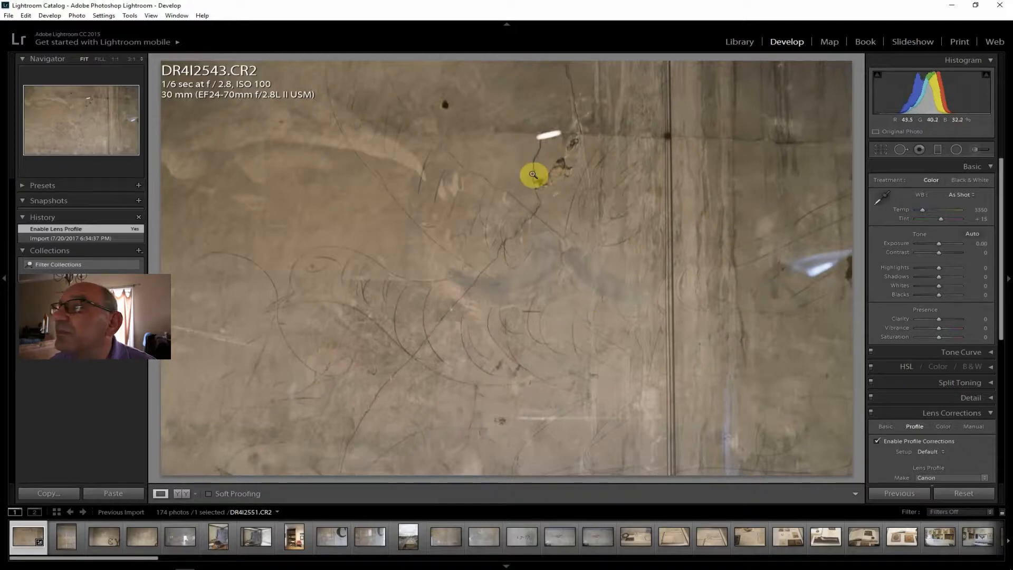
{"action": "left_click_drag", "start_coordinate": [939, 319], "coordinate": [948, 320]}
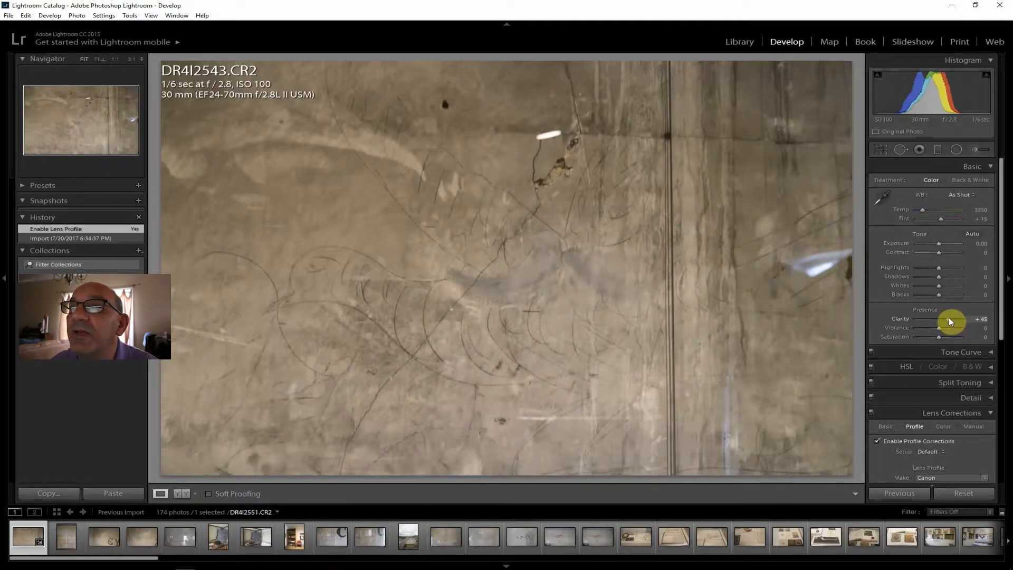
{"action": "left_click_drag", "start_coordinate": [949, 317], "coordinate": [949, 318]}
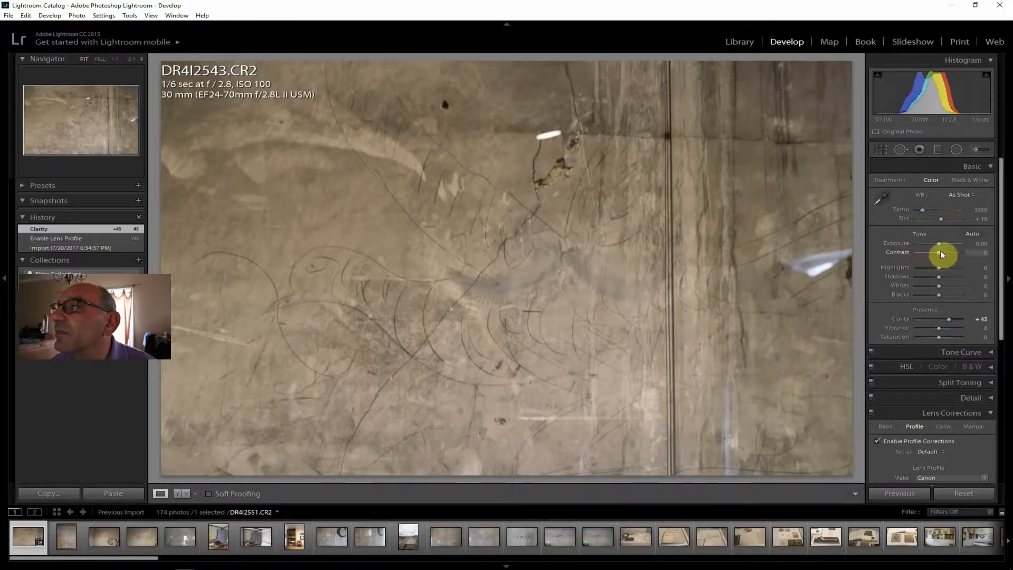
Step: Set Contrast to +40 and Highlights to -31, try Exposure at +0.48 and reset it to 0
{"action": "mouse_move", "coordinate": [942, 252]}
{"action": "left_mouse_down"}
{"action": "mouse_move", "coordinate": [923, 268]}
{"action": "mouse_move", "coordinate": [943, 271]}
{"action": "mouse_move", "coordinate": [933, 268]}
{"action": "left_mouse_up"}
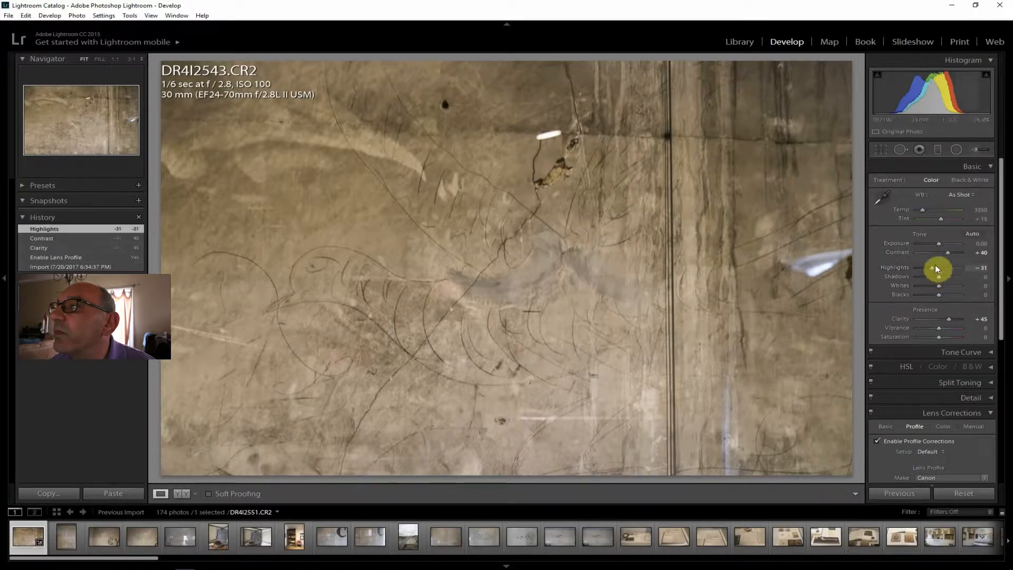
{"action": "left_click_drag", "start_coordinate": [932, 267], "coordinate": [942, 242]}
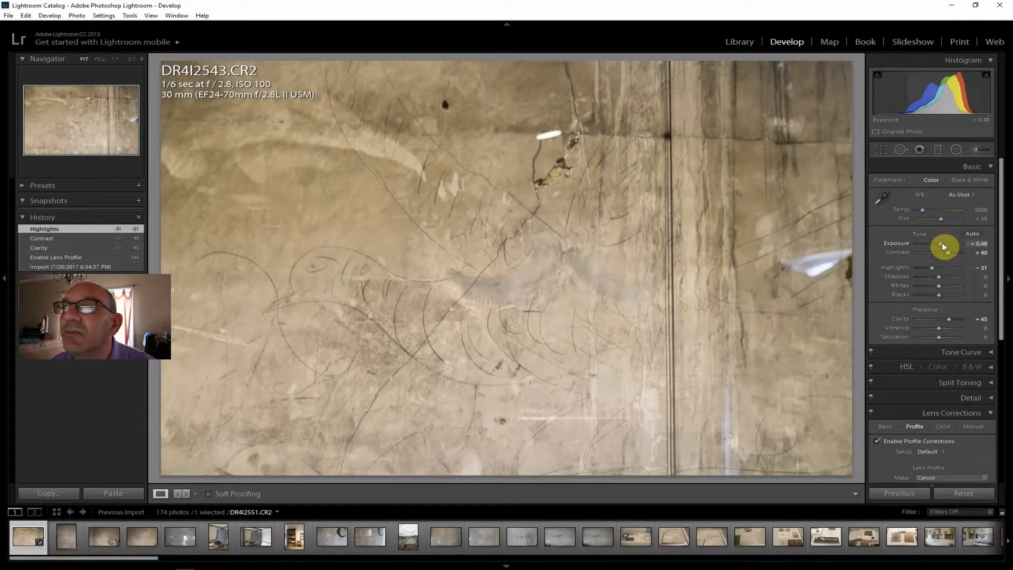
{"action": "left_click_drag", "start_coordinate": [942, 242], "coordinate": [942, 242]}
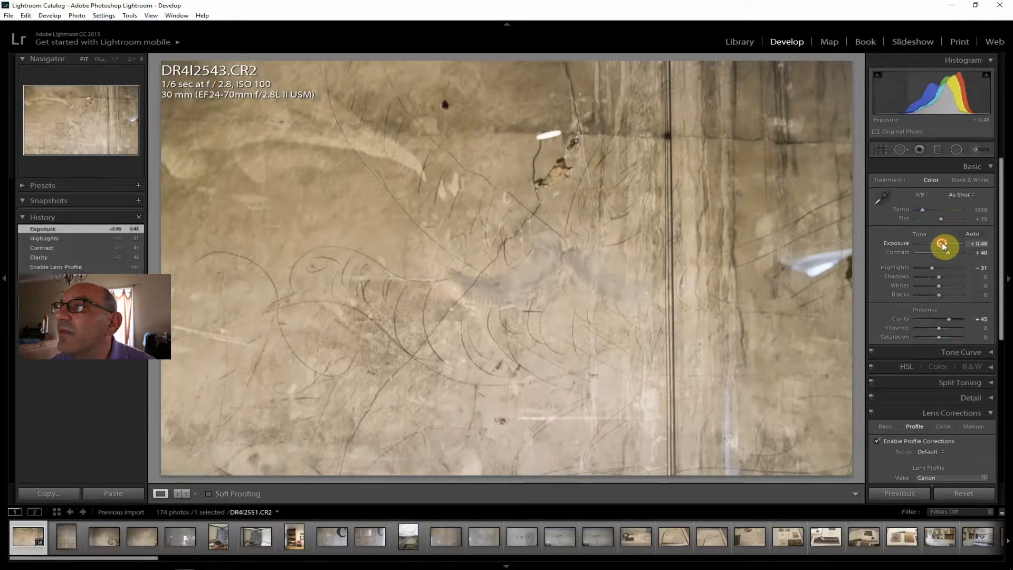
{"action": "double_click", "coordinate": [942, 242]}
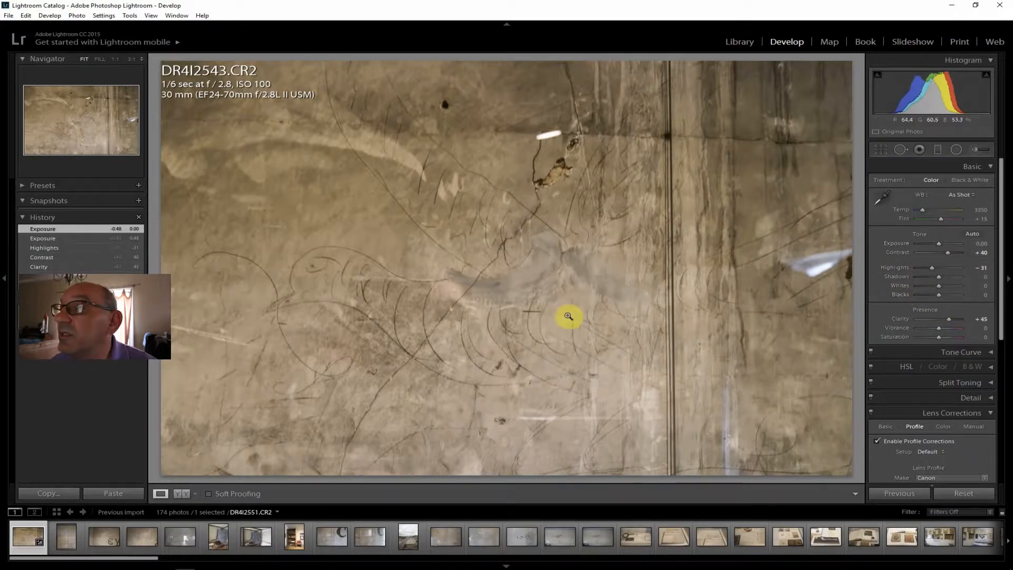
Step: Set Vibrance to +17, Saturation to +10 and Clarity to +60, and raise the Dehaze amount to +43
{"action": "left_click_drag", "start_coordinate": [939, 327], "coordinate": [951, 317]}
{"action": "left_click_drag", "start_coordinate": [1002, 286], "coordinate": [968, 430]}
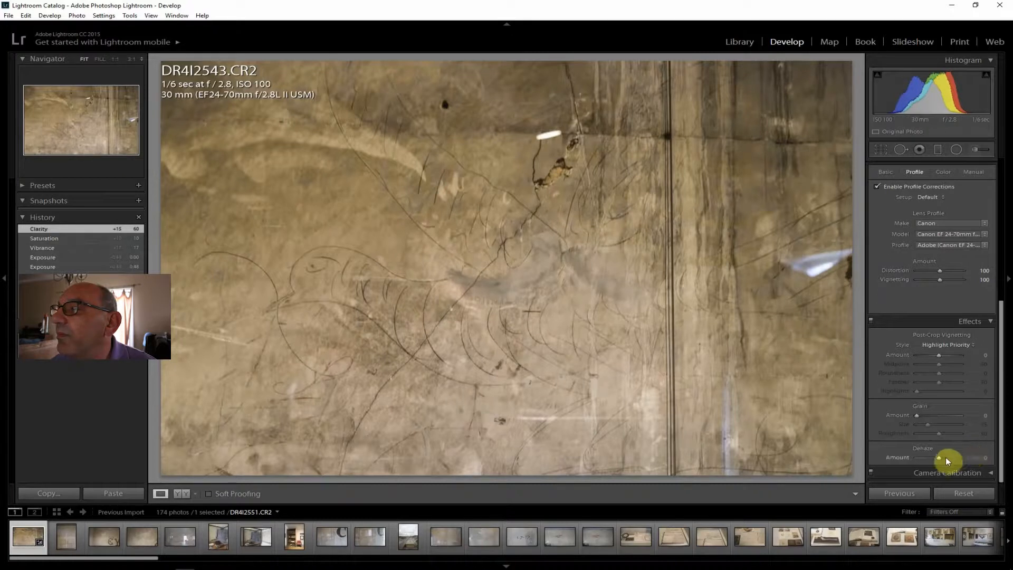
{"action": "left_click_drag", "start_coordinate": [942, 457], "coordinate": [949, 457]}
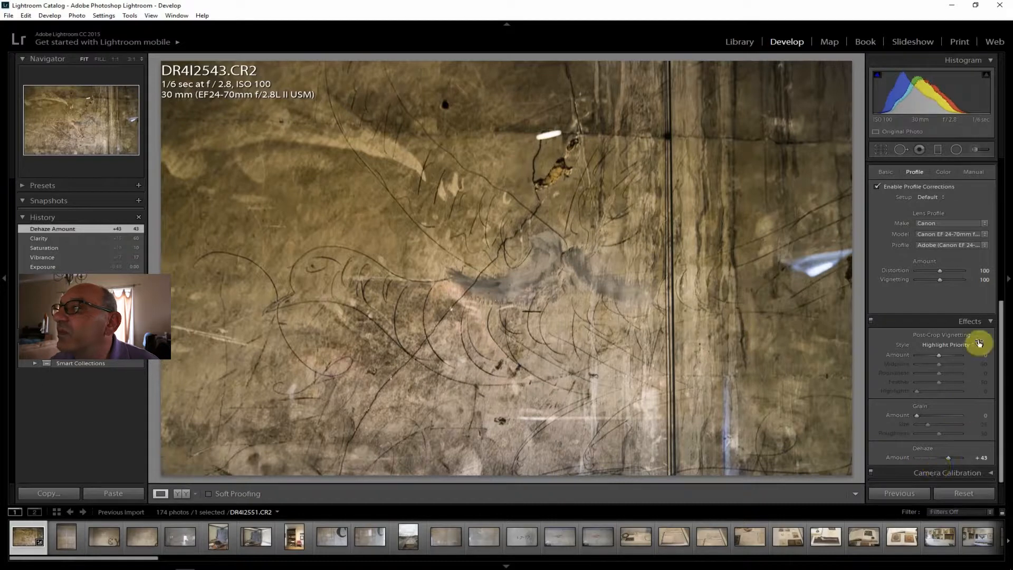
Step: Reset Highlights to 0 and set Shadows to +33
{"action": "scroll", "coordinate": [1001, 358], "scroll_direction": "up", "scroll_amount": 5}
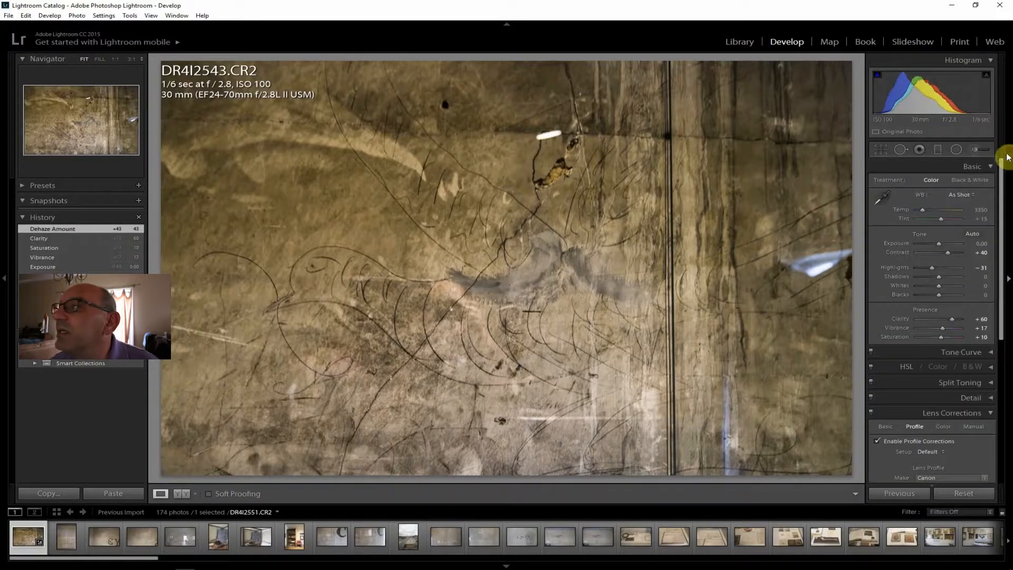
{"action": "left_click_drag", "start_coordinate": [932, 267], "coordinate": [938, 266]}
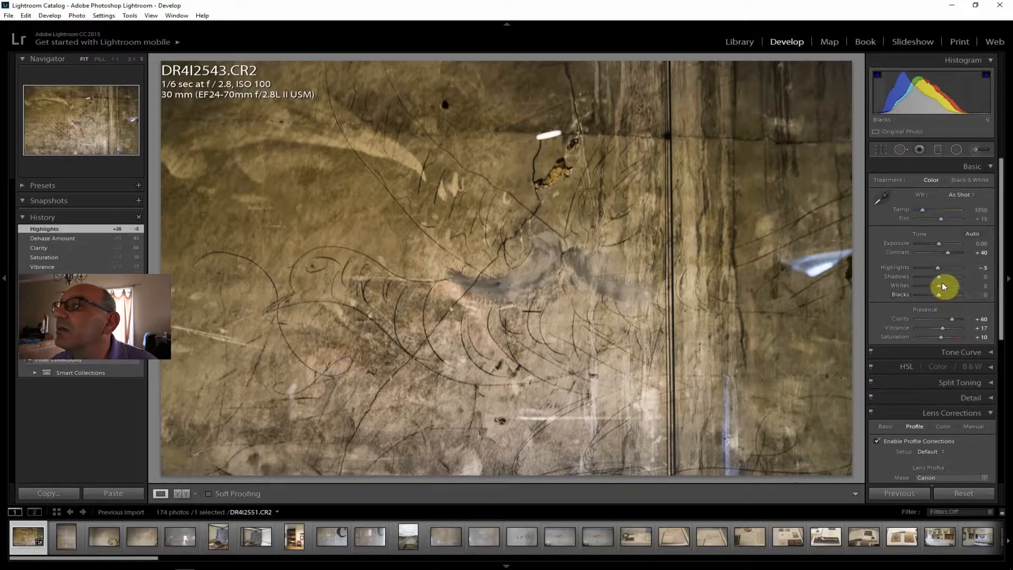
{"action": "double_click", "coordinate": [939, 267]}
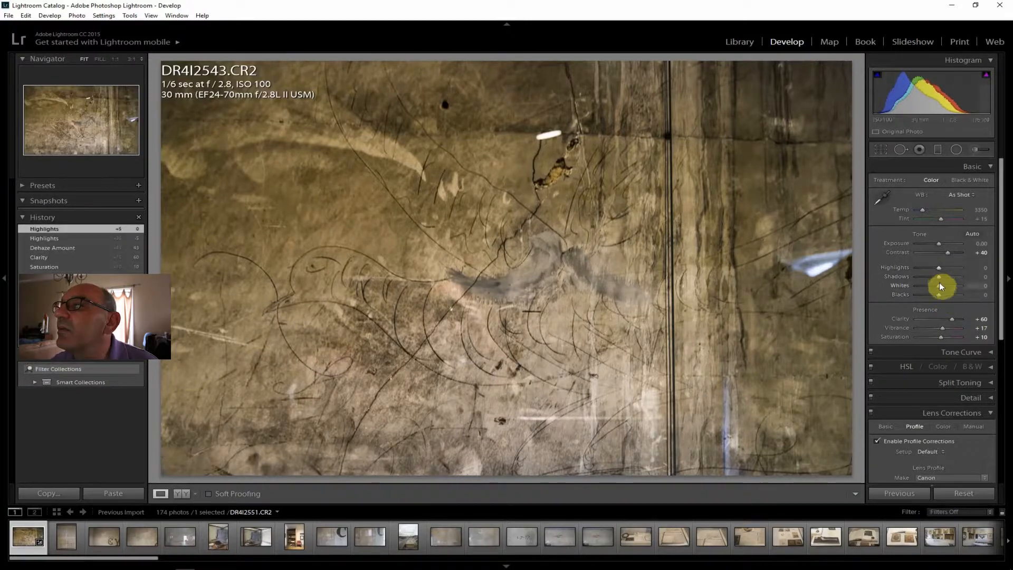
{"action": "left_click_drag", "start_coordinate": [947, 277], "coordinate": [946, 277]}
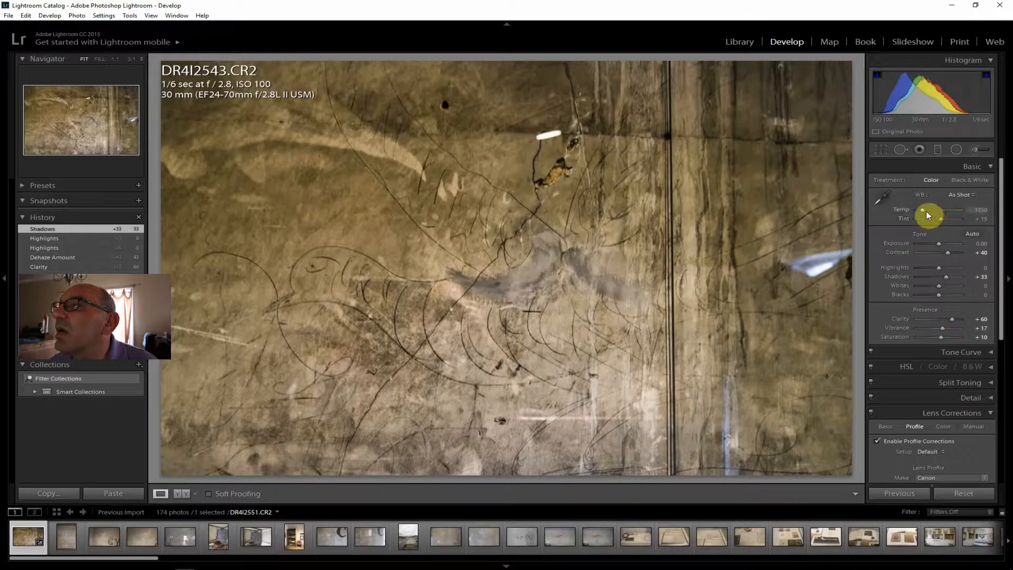
Step: Try a warmer white balance temperature of 3786 and return it to 3350
{"action": "left_click_drag", "start_coordinate": [923, 210], "coordinate": [925, 211]}
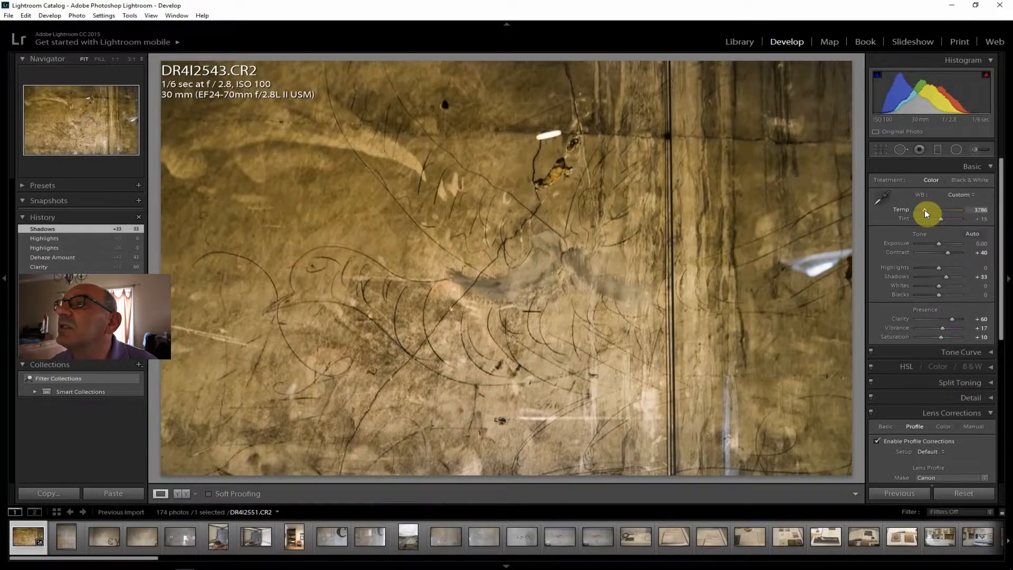
{"action": "left_click_drag", "start_coordinate": [924, 210], "coordinate": [923, 210]}
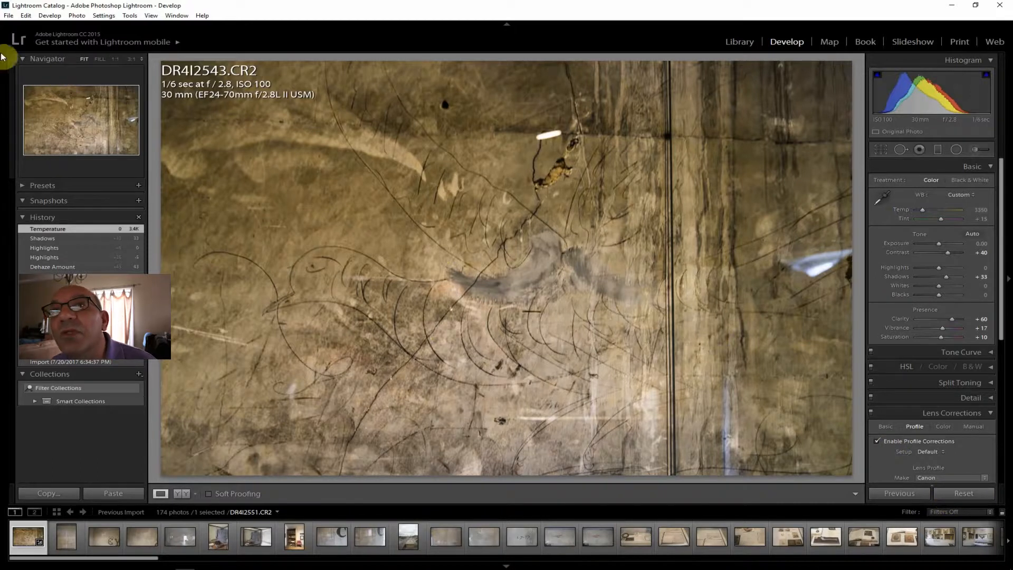
Step: Export the edited photo DR4I2543.CR2 to the hard drive
{"action": "left_click", "coordinate": [9, 15]}
{"action": "left_click", "coordinate": [276, 234]}
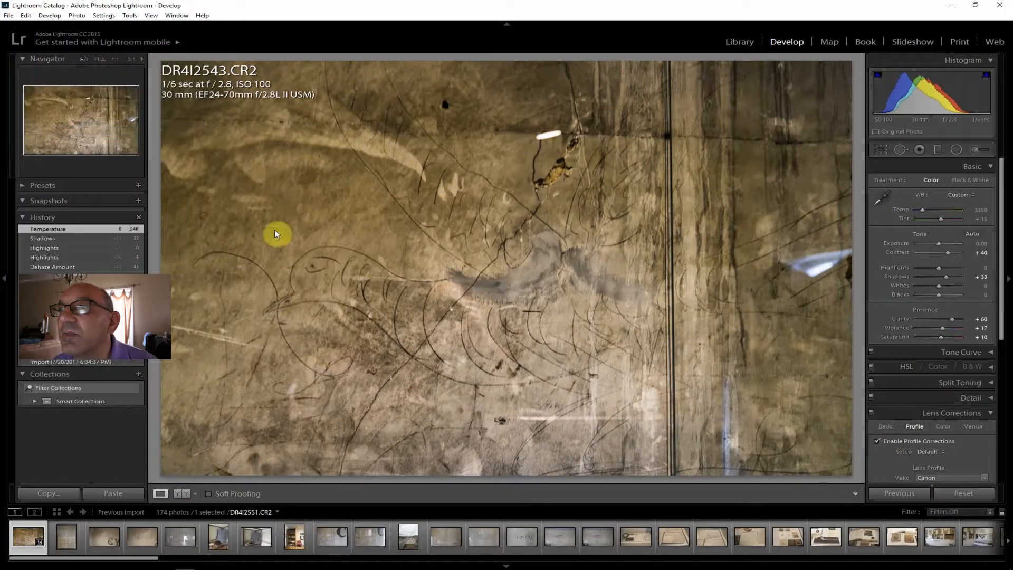
{"action": "left_click", "coordinate": [668, 536]}
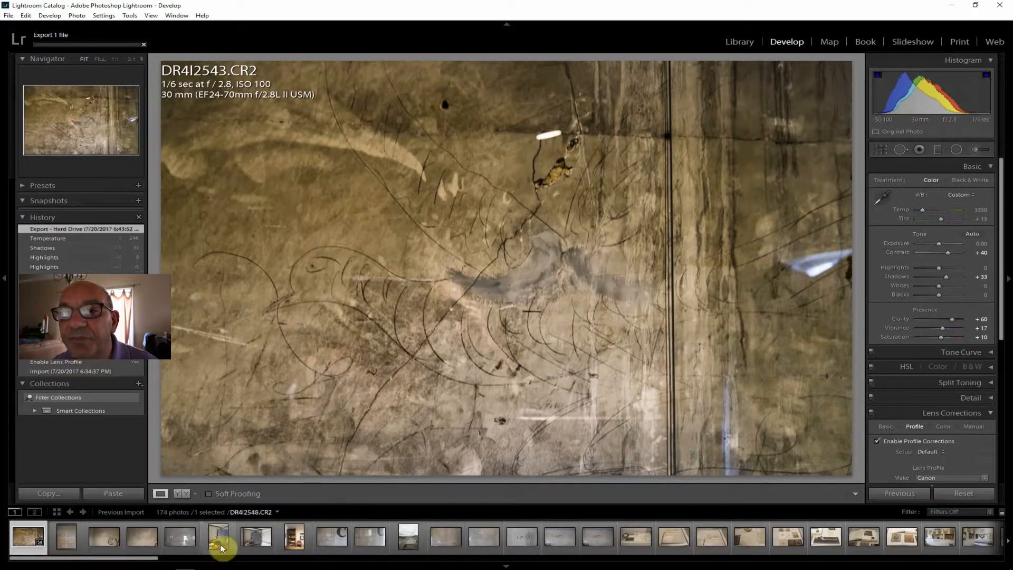
Step: Examine the handwritten letter pages in photo DR4I2544.CR2 at 1:1 magnification, from page 4 back to the beginning of page 1
{"action": "left_click", "coordinate": [61, 541]}
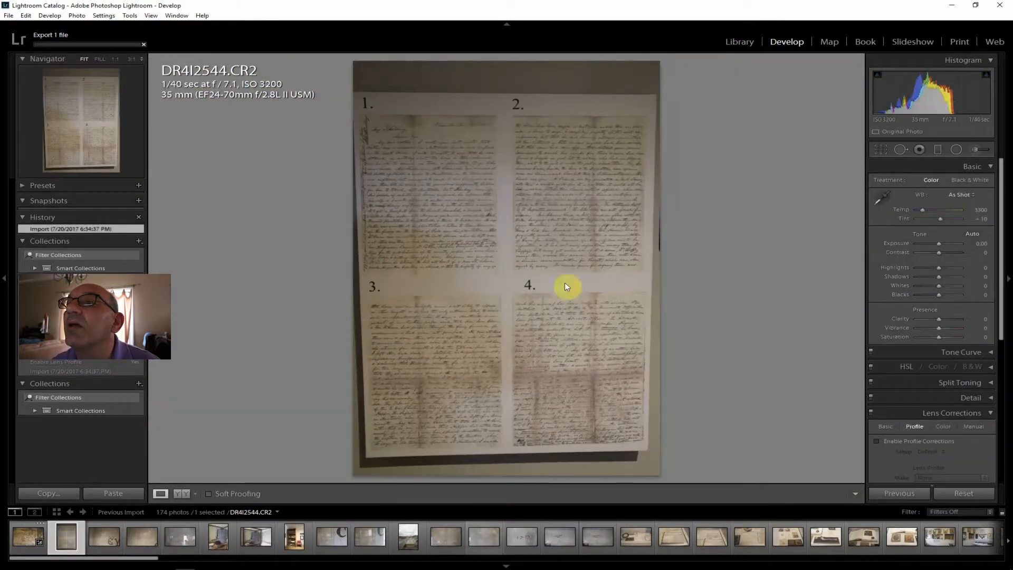
{"action": "left_click", "coordinate": [543, 287]}
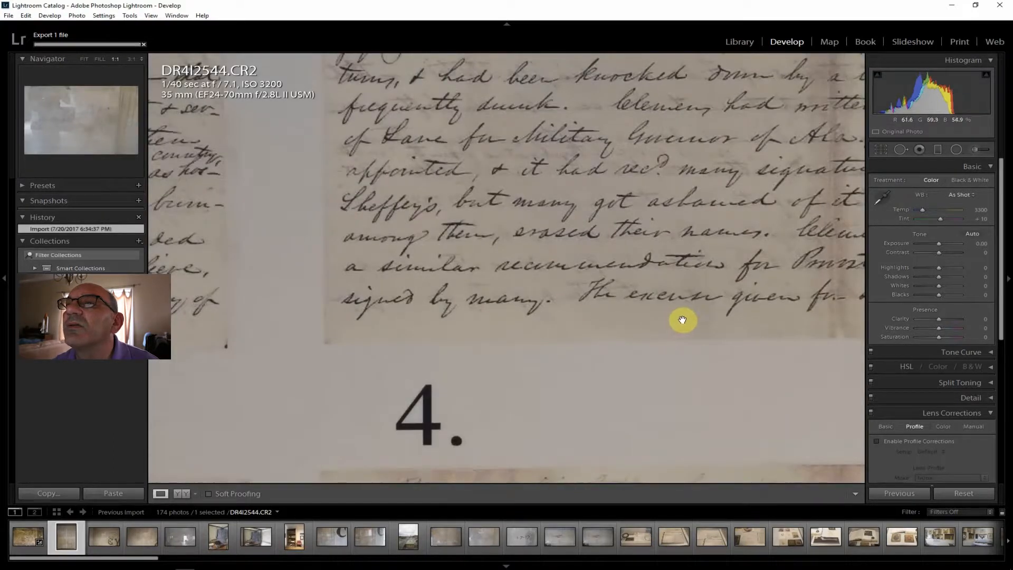
{"action": "left_click_drag", "start_coordinate": [683, 320], "coordinate": [486, 196]}
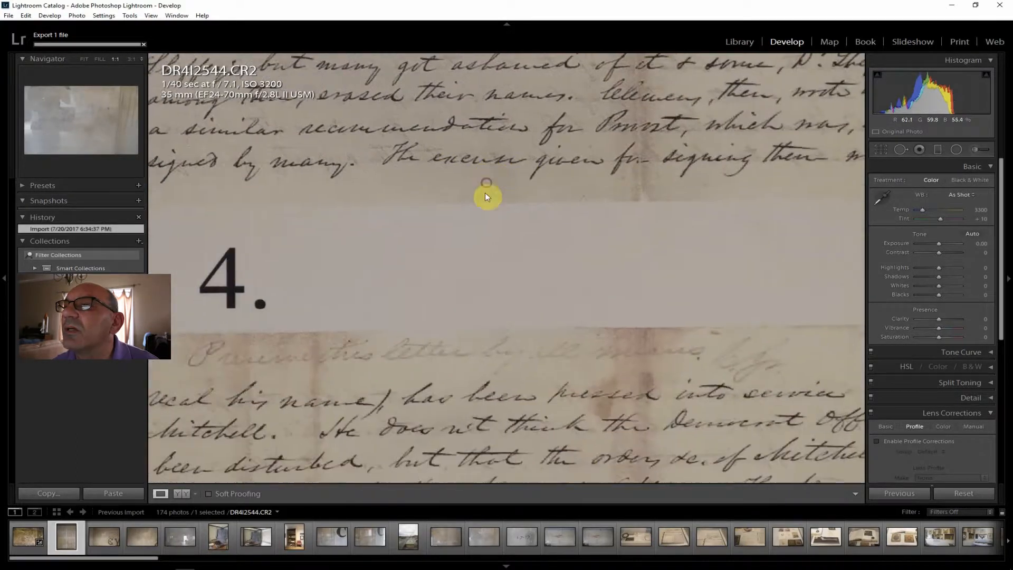
{"action": "left_click_drag", "start_coordinate": [584, 453], "coordinate": [552, 199]}
{"action": "left_click_drag", "start_coordinate": [563, 391], "coordinate": [460, 161]}
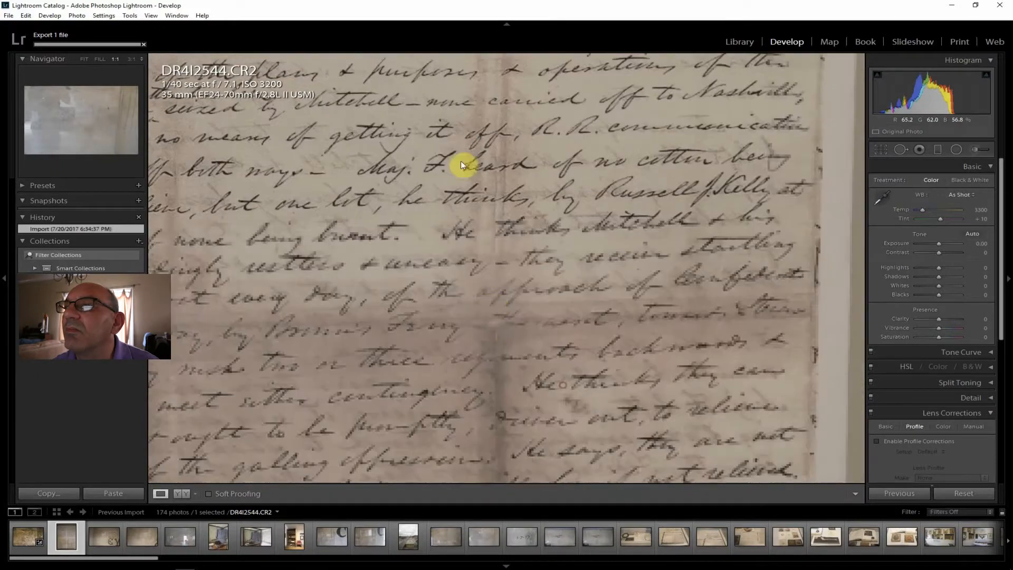
{"action": "left_click_drag", "start_coordinate": [559, 478], "coordinate": [549, 86]}
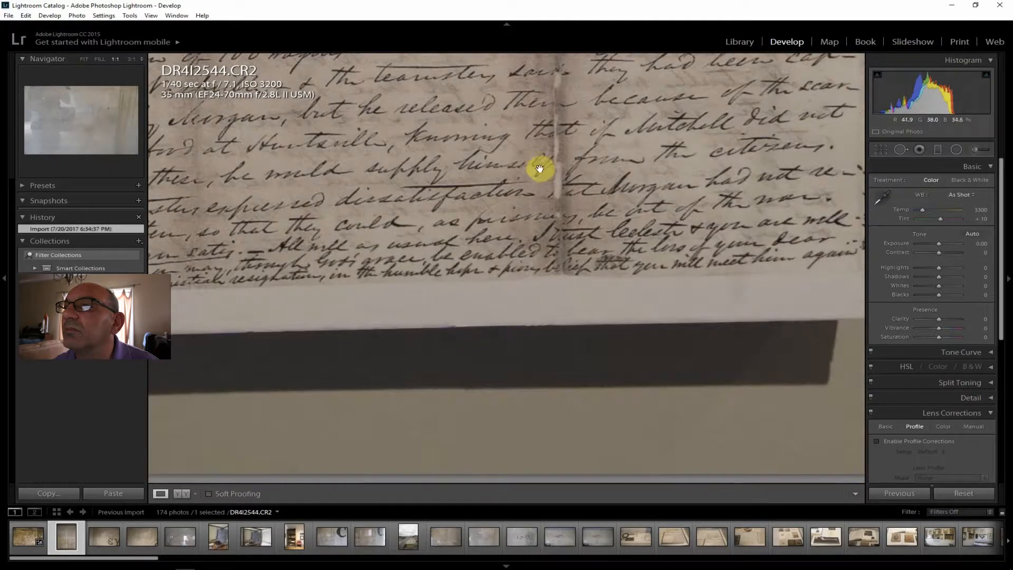
{"action": "left_click_drag", "start_coordinate": [421, 147], "coordinate": [860, 419]}
{"action": "left_click_drag", "start_coordinate": [614, 331], "coordinate": [661, 421]}
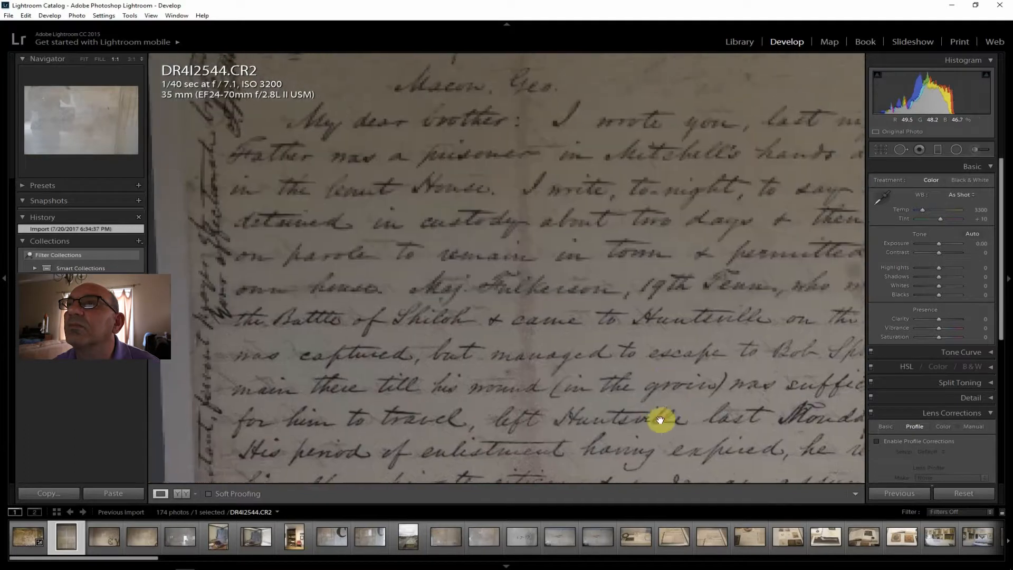
{"action": "left_click_drag", "start_coordinate": [579, 167], "coordinate": [564, 300]}
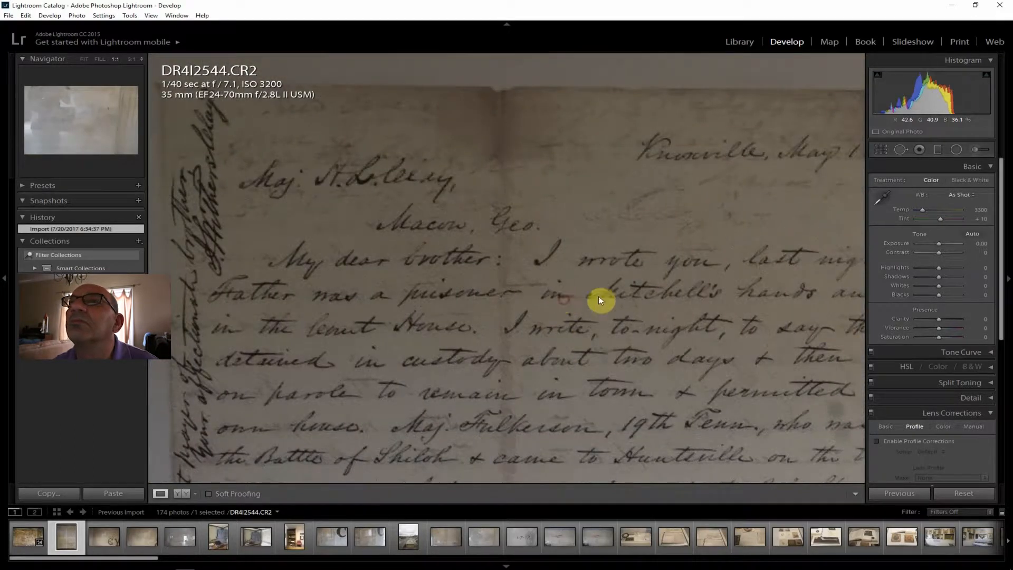
{"action": "left_click_drag", "start_coordinate": [695, 243], "coordinate": [475, 231]}
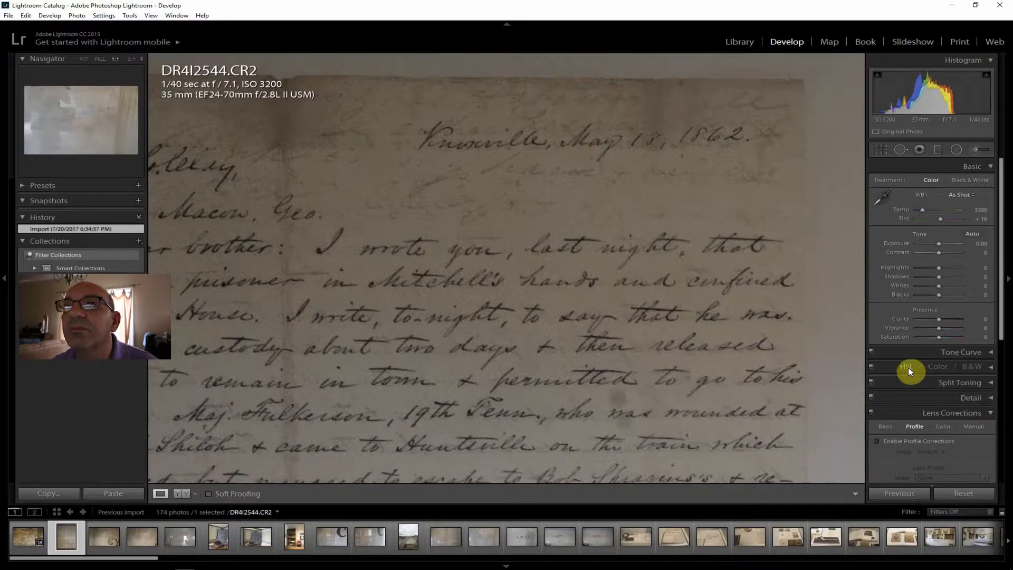
Step: View the letter photo in Fill view, return it to Fit view, and keep the Navigator expanded
{"action": "left_click", "coordinate": [98, 59]}
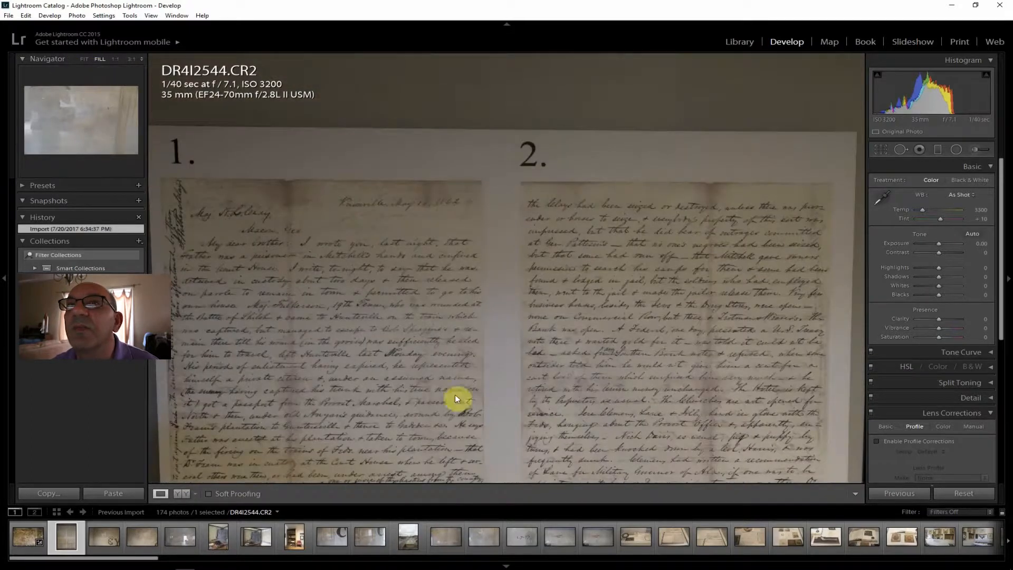
{"action": "left_click", "coordinate": [89, 59]}
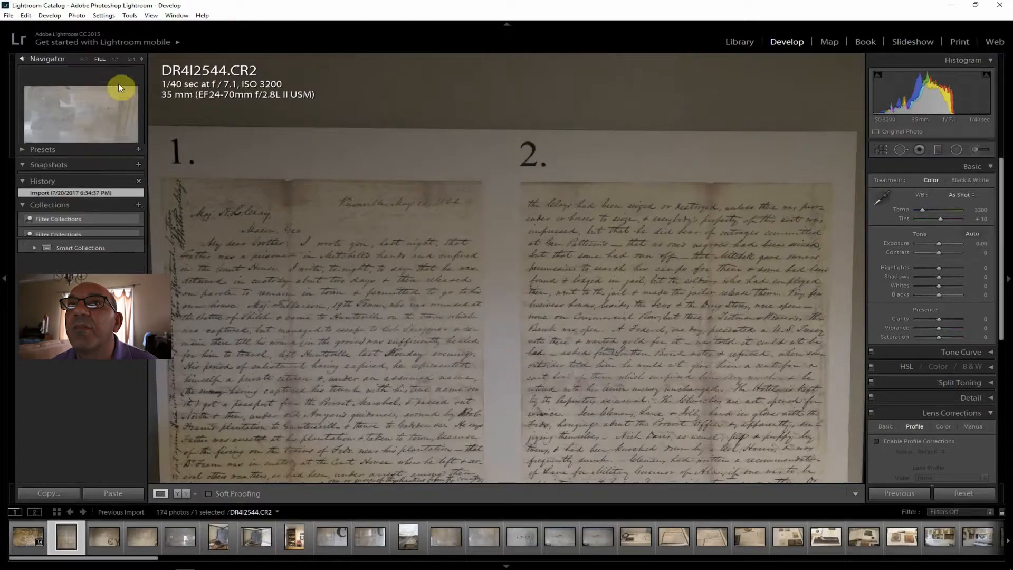
{"action": "left_click", "coordinate": [86, 58]}
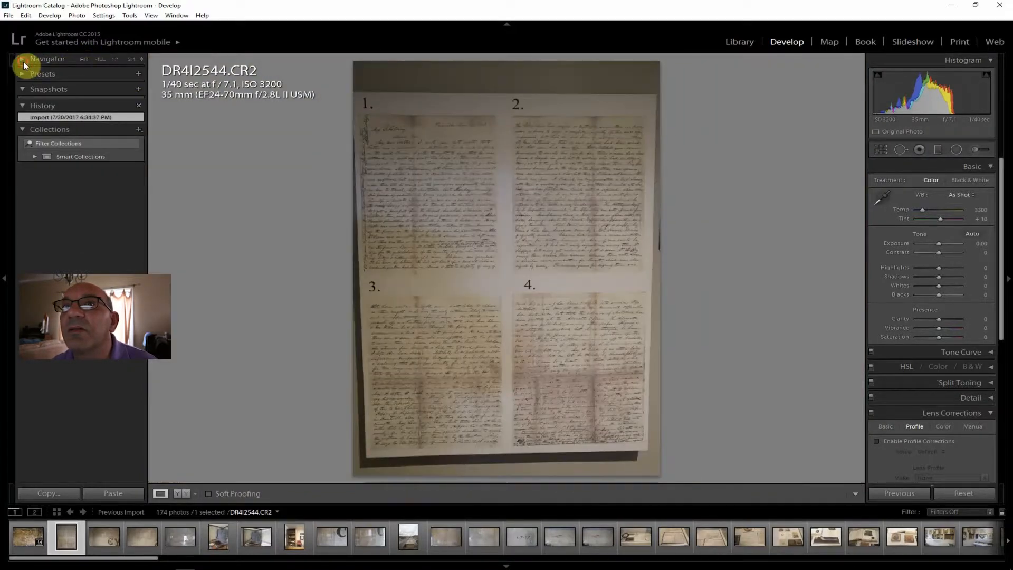
{"action": "left_click", "coordinate": [23, 61]}
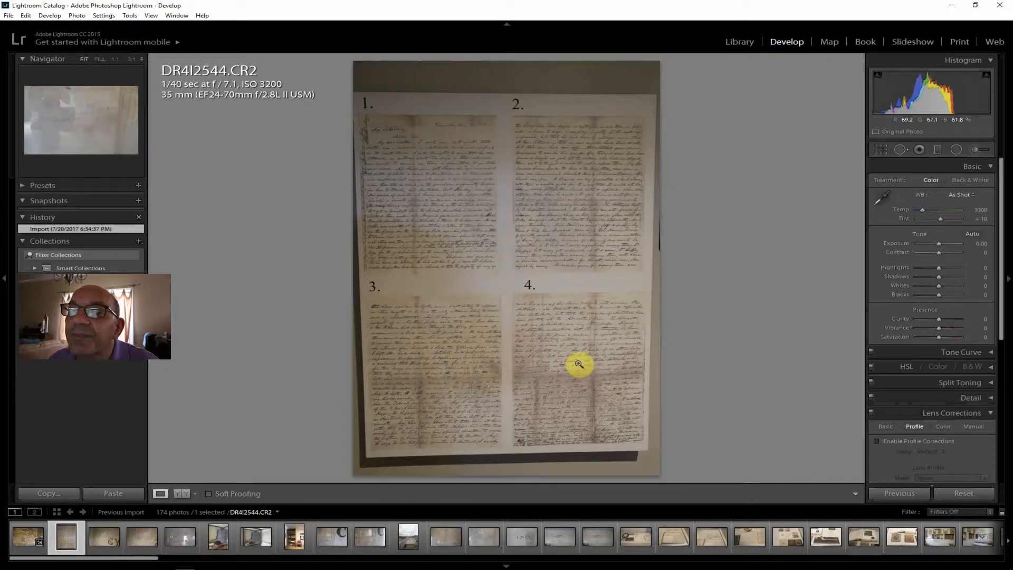
Step: Open photo DR4I2545.CR2, set Clarity to +60 and enable lens profile corrections
{"action": "left_click", "coordinate": [106, 541]}
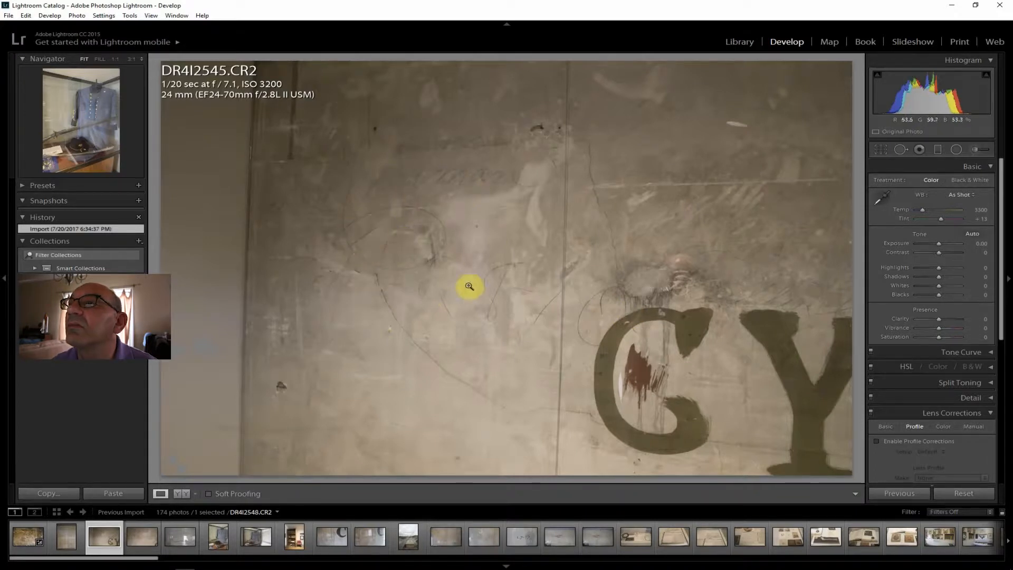
{"action": "left_click_drag", "start_coordinate": [938, 322], "coordinate": [951, 323]}
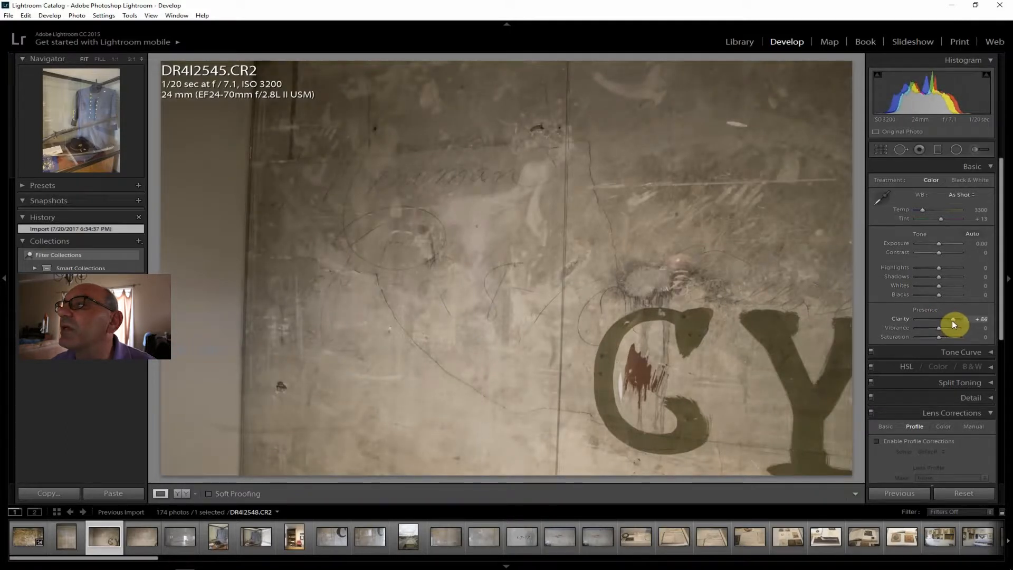
{"action": "left_click", "coordinate": [913, 441]}
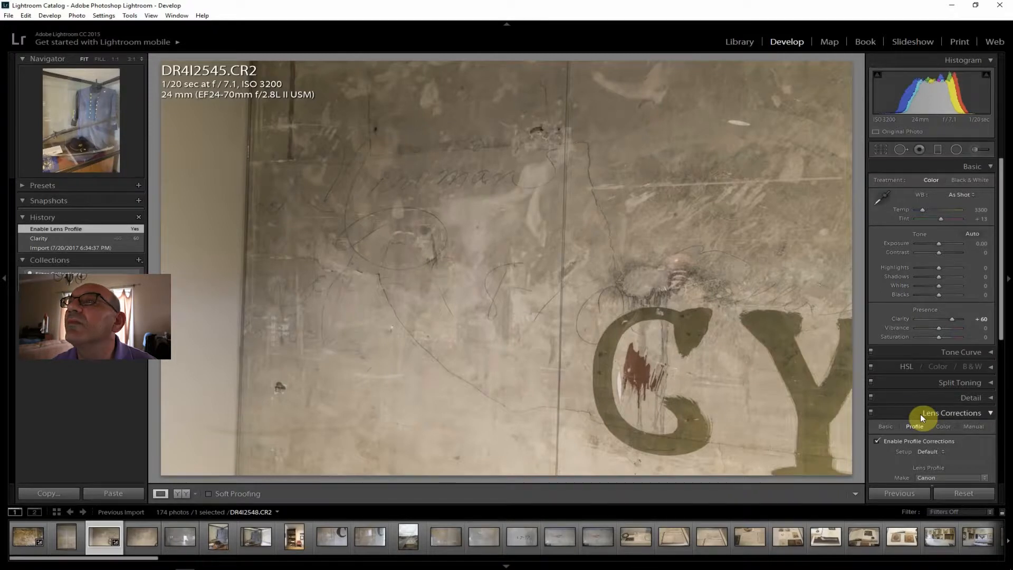
Step: Set the Dehaze amount of photo DR4I2545.CR2 to +48
{"action": "left_click", "coordinate": [1005, 311]}
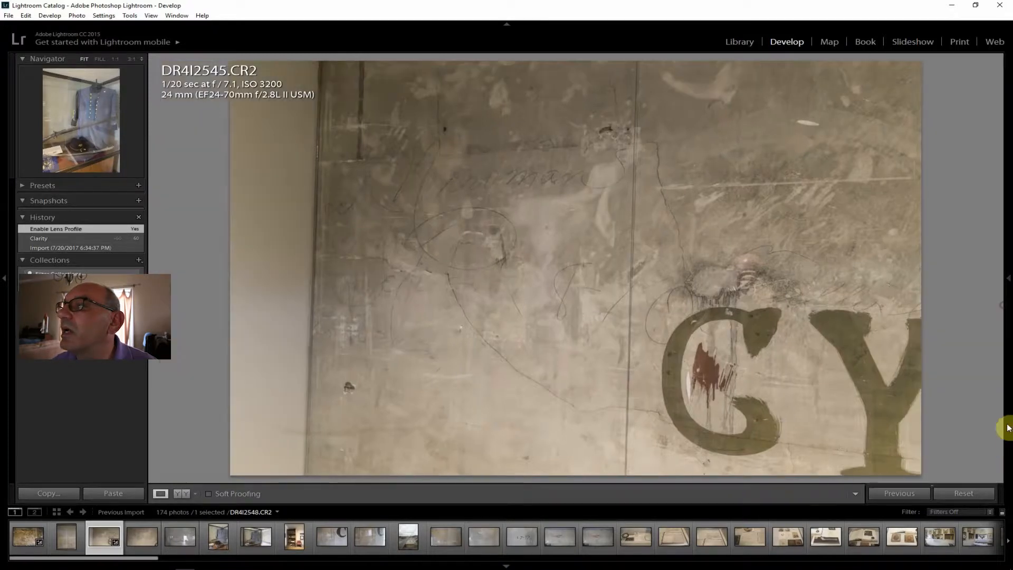
{"action": "mouse_move", "coordinate": [1006, 443]}
{"action": "left_click_drag", "start_coordinate": [1003, 332], "coordinate": [1003, 470]}
{"action": "left_click_drag", "start_coordinate": [939, 468], "coordinate": [949, 465]}
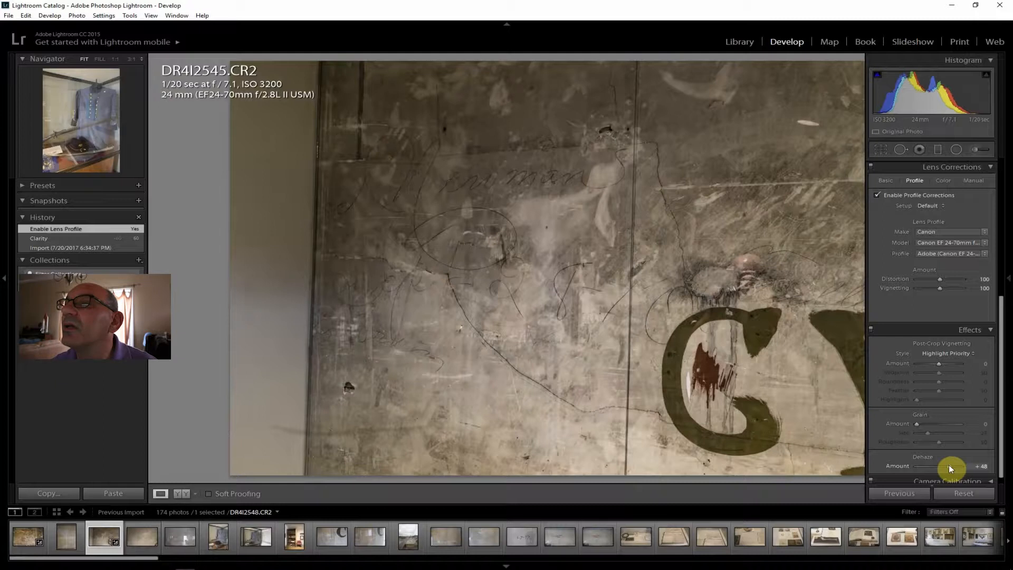
{"action": "left_click_drag", "start_coordinate": [949, 465], "coordinate": [949, 464]}
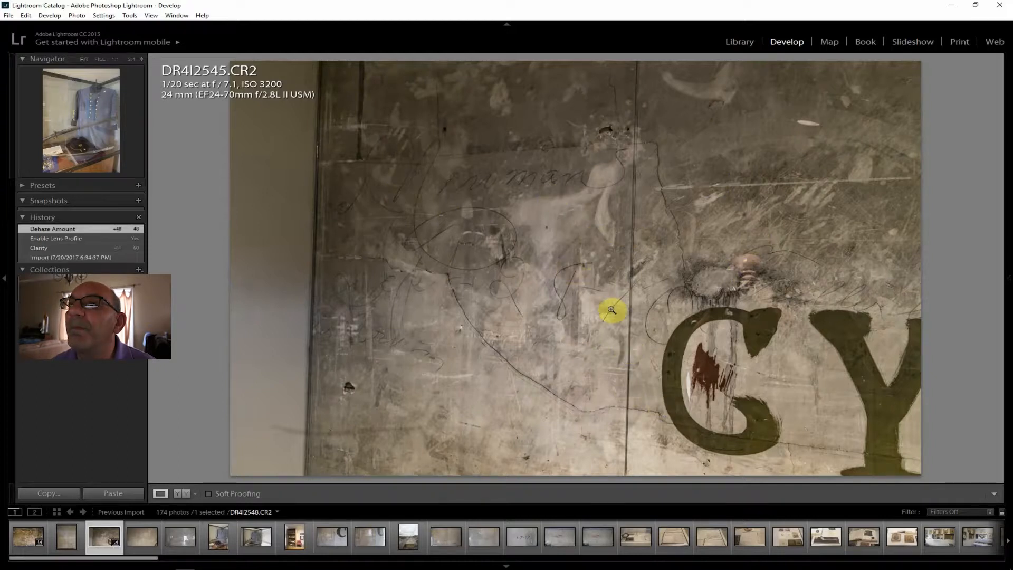
Step: Look over the wall writings in photos DR4I2546.CR2 and DR4I2547.CR2
{"action": "left_click", "coordinate": [142, 536]}
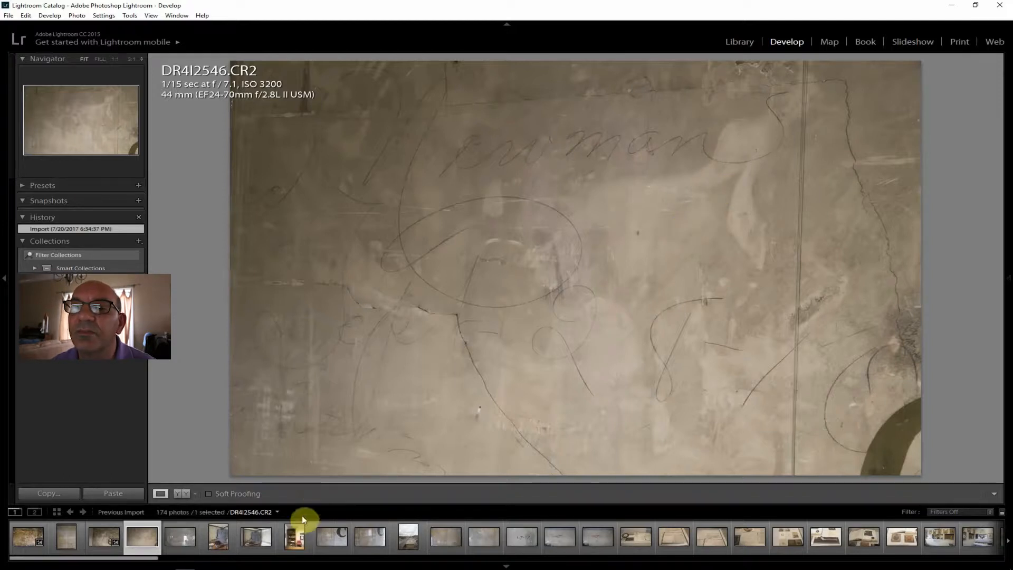
{"action": "left_click", "coordinate": [183, 537]}
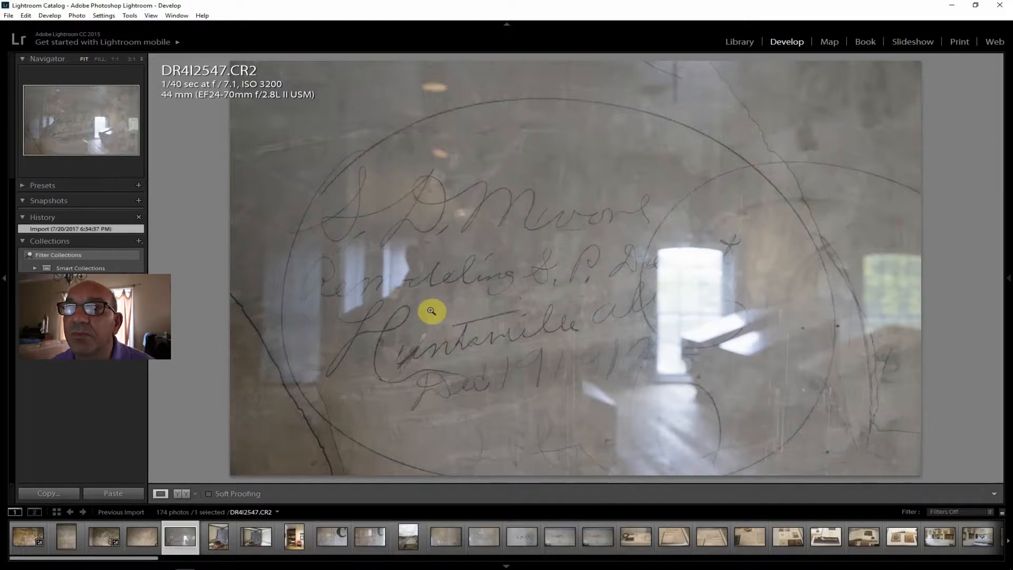
Step: Open uniform photo DR4I2548.CR2 and set its Dehaze amount to +48, with the editing controls shown
{"action": "left_click", "coordinate": [212, 540]}
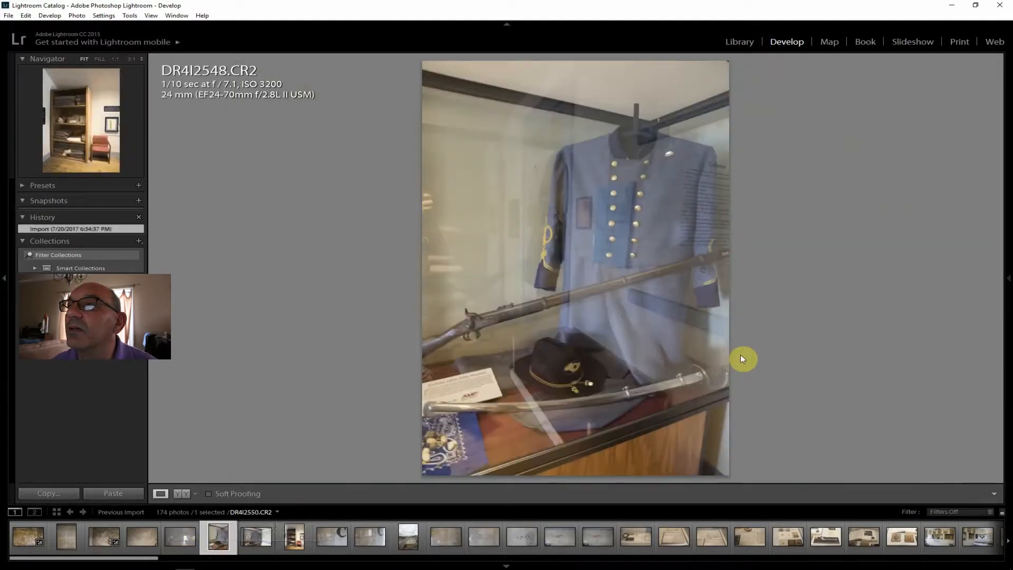
{"action": "left_click", "coordinate": [1007, 281]}
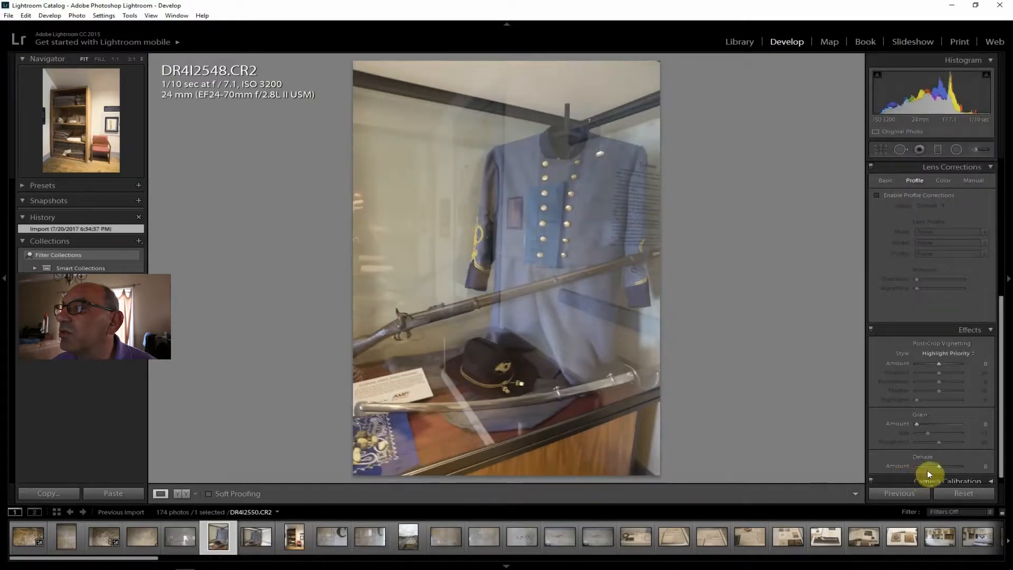
{"action": "left_click_drag", "start_coordinate": [938, 466], "coordinate": [948, 464]}
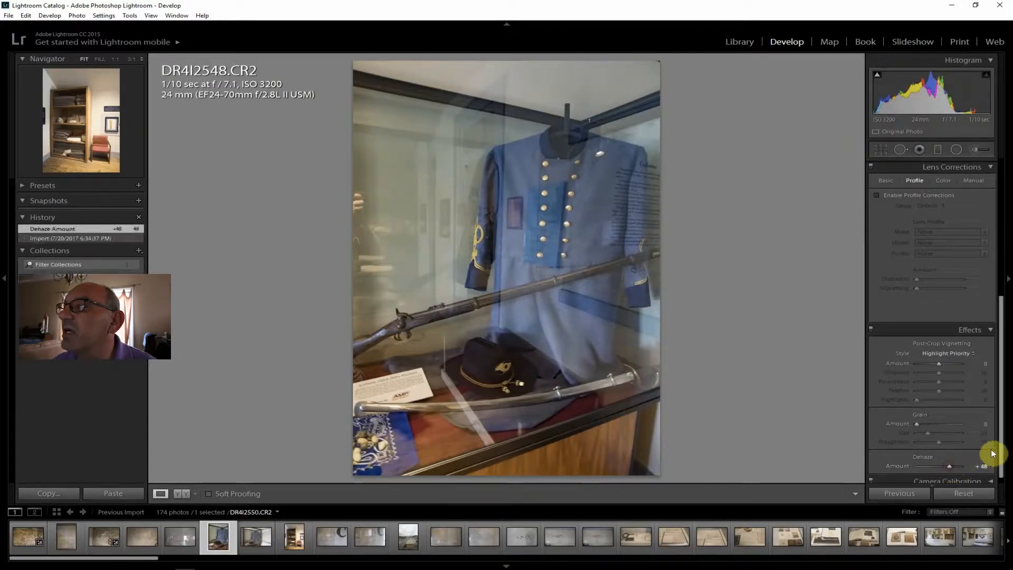
Step: Set the uniform photo's Clarity to +48, Contrast to +43, Vibrance to +17 and Saturation to +10
{"action": "left_click_drag", "start_coordinate": [999, 444], "coordinate": [992, 197]}
{"action": "left_click_drag", "start_coordinate": [939, 319], "coordinate": [949, 315]}
{"action": "left_click_drag", "start_coordinate": [939, 254], "coordinate": [948, 252]}
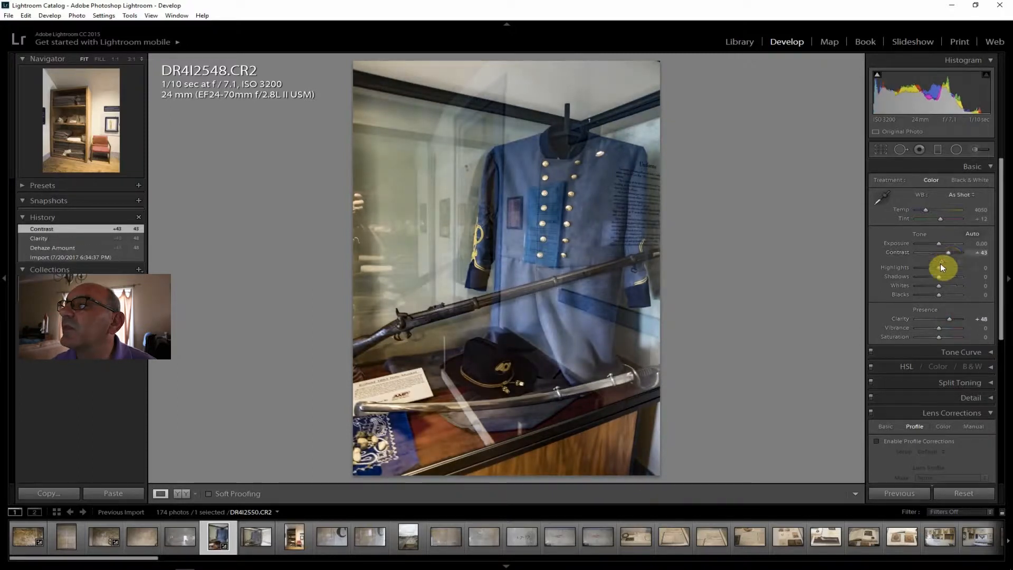
{"action": "left_click_drag", "start_coordinate": [939, 338], "coordinate": [941, 337]}
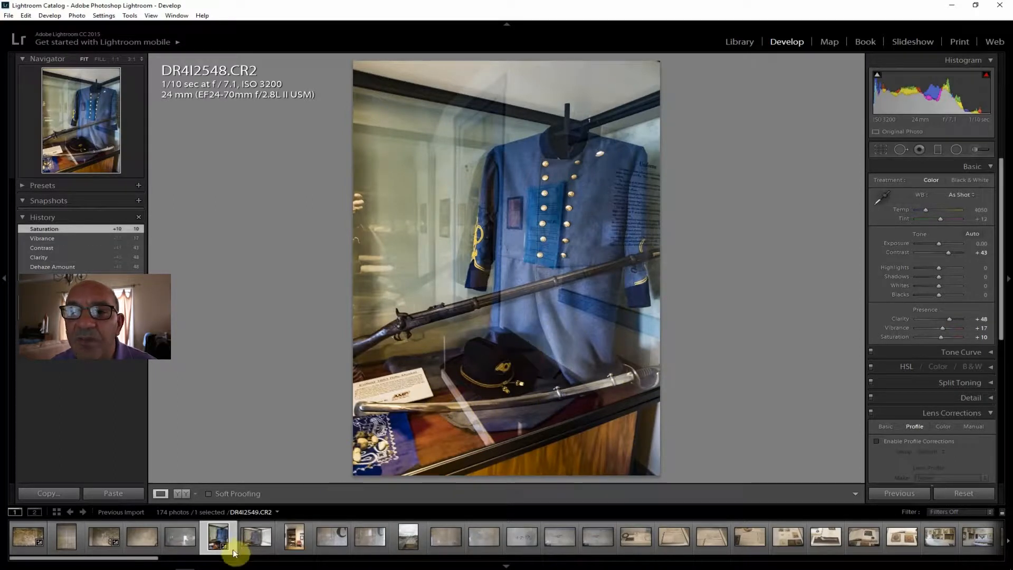
Step: Set the Dehaze amount of display case photo DR4I2549.CR2 to +62, and view photo DR4I2550.CR2
{"action": "left_click", "coordinate": [256, 538]}
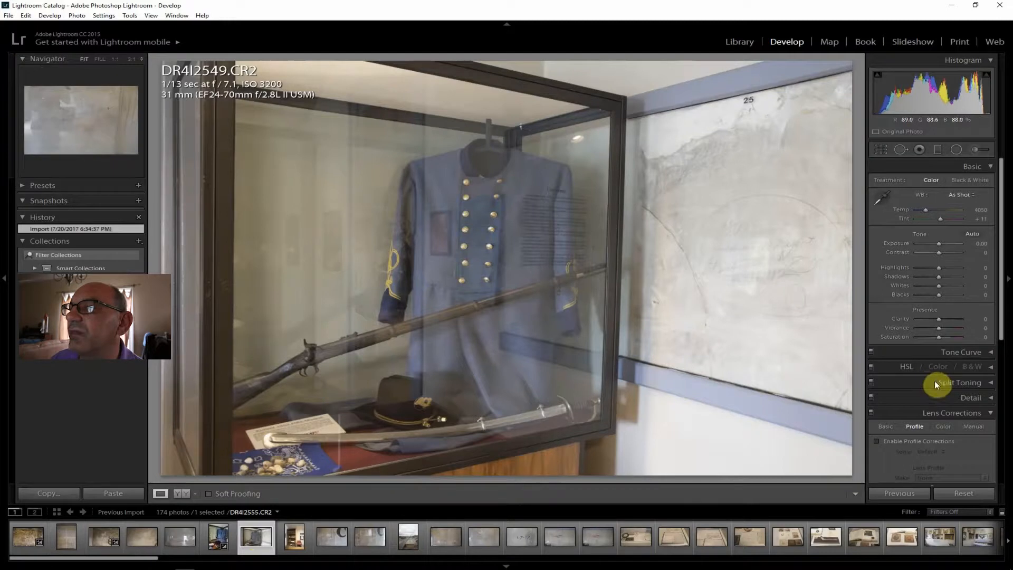
{"action": "left_click_drag", "start_coordinate": [1000, 318], "coordinate": [951, 455]}
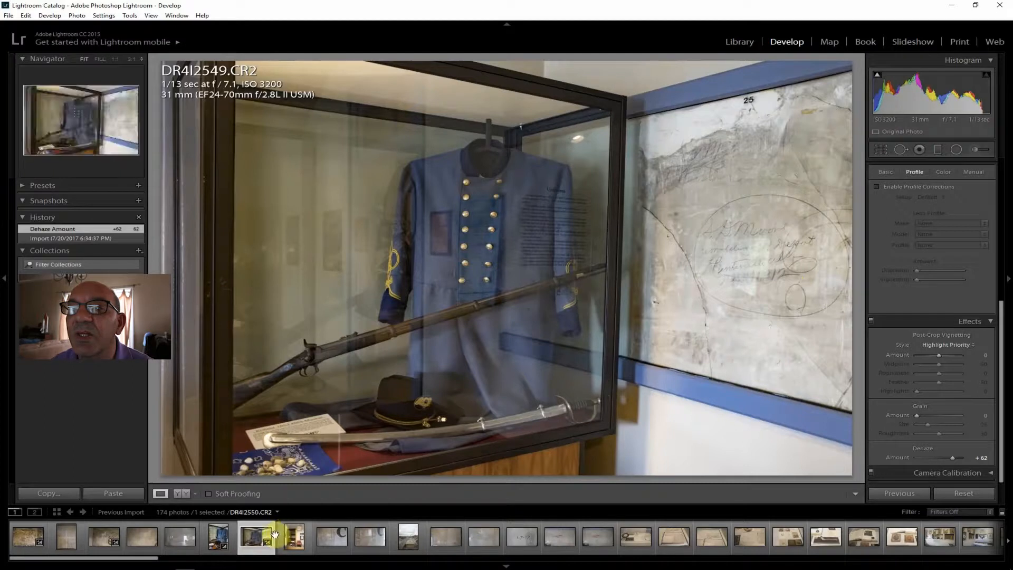
{"action": "left_click", "coordinate": [290, 545]}
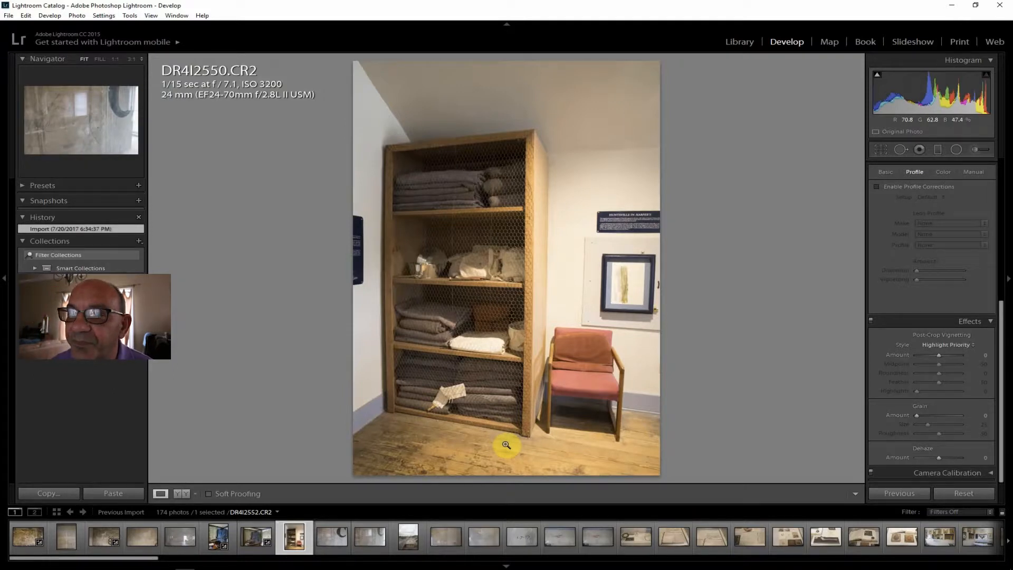
Step: Open photo DR4I2551.CR2, enable lens profile corrections and set its Dehaze amount to +36
{"action": "left_click", "coordinate": [325, 542]}
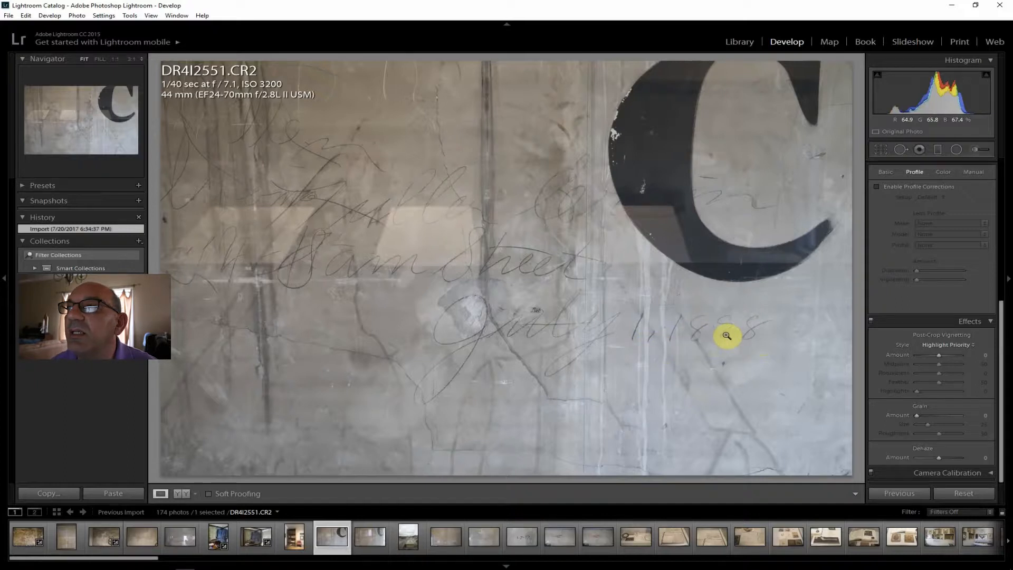
{"action": "left_click", "coordinate": [908, 187]}
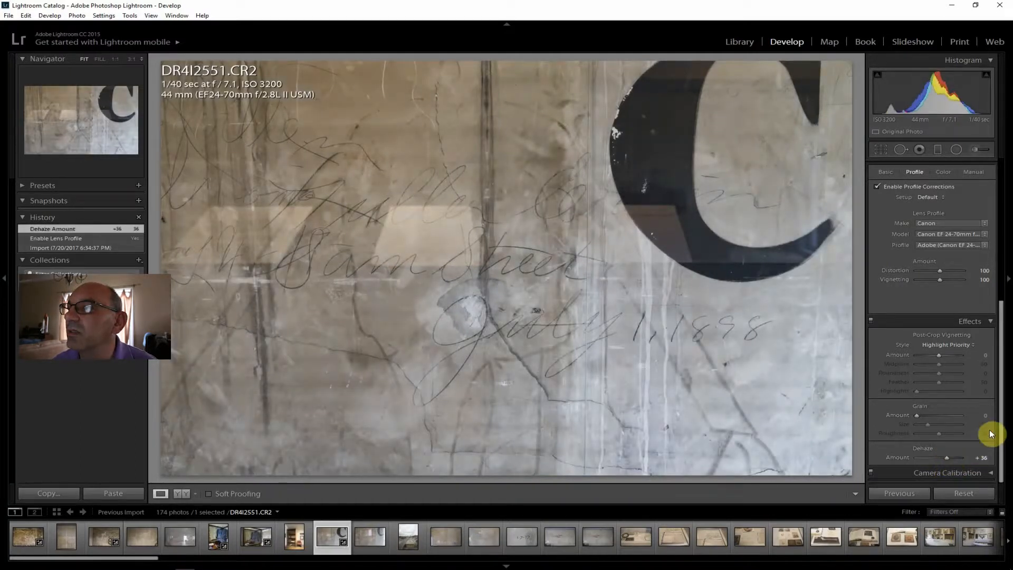
Step: Set the Contrast of photo DR4I2551.CR2 to +33 and its Clarity to +40
{"action": "left_click_drag", "start_coordinate": [1000, 422], "coordinate": [1003, 240]}
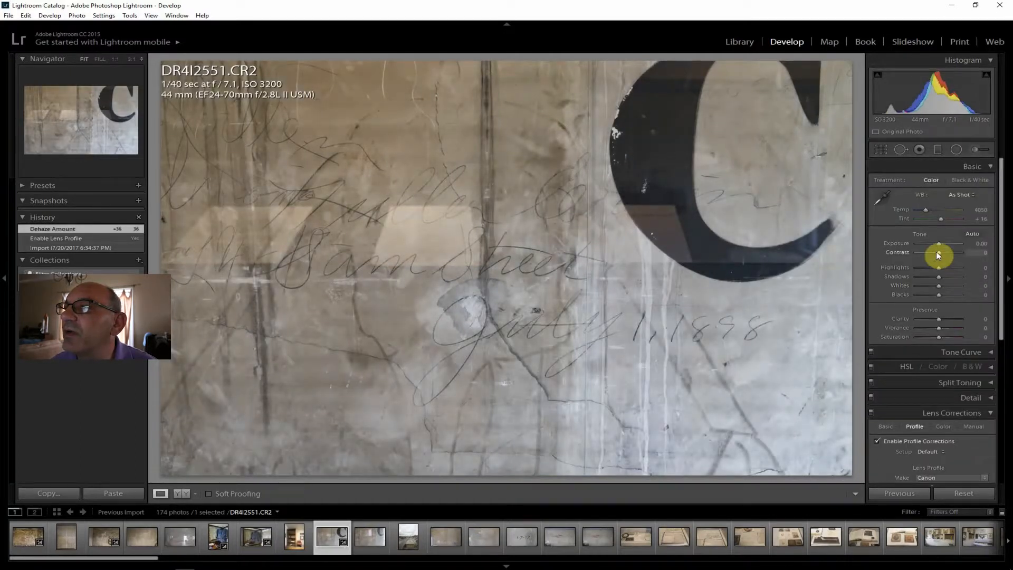
{"action": "left_click_drag", "start_coordinate": [939, 252], "coordinate": [945, 249]}
{"action": "left_click_drag", "start_coordinate": [939, 319], "coordinate": [949, 321]}
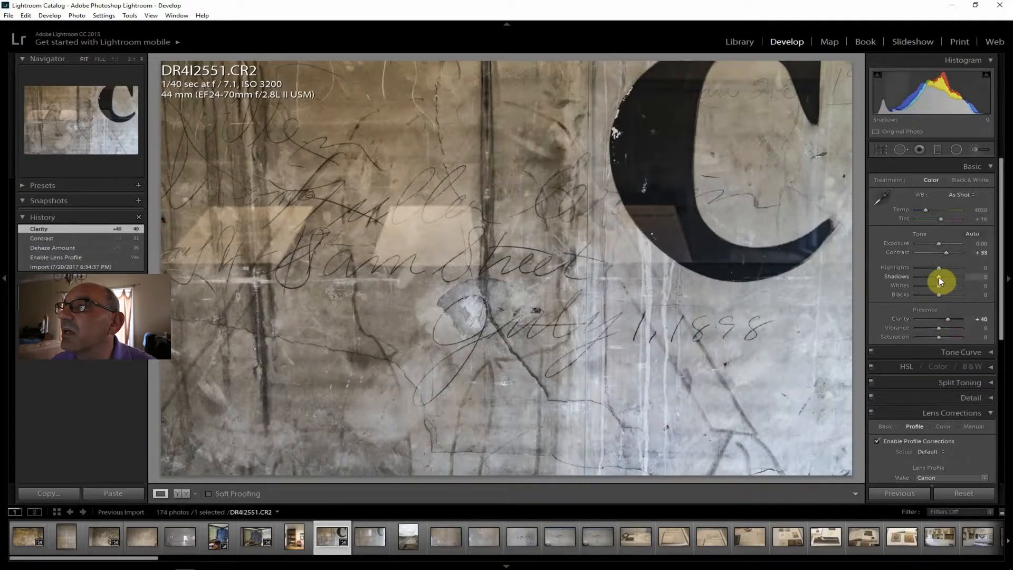
Step: Set the wall writing photo's Highlights to -52, Shadows to +40, Vibrance to +17 and Saturation to +10
{"action": "left_click_drag", "start_coordinate": [939, 268], "coordinate": [927, 270]}
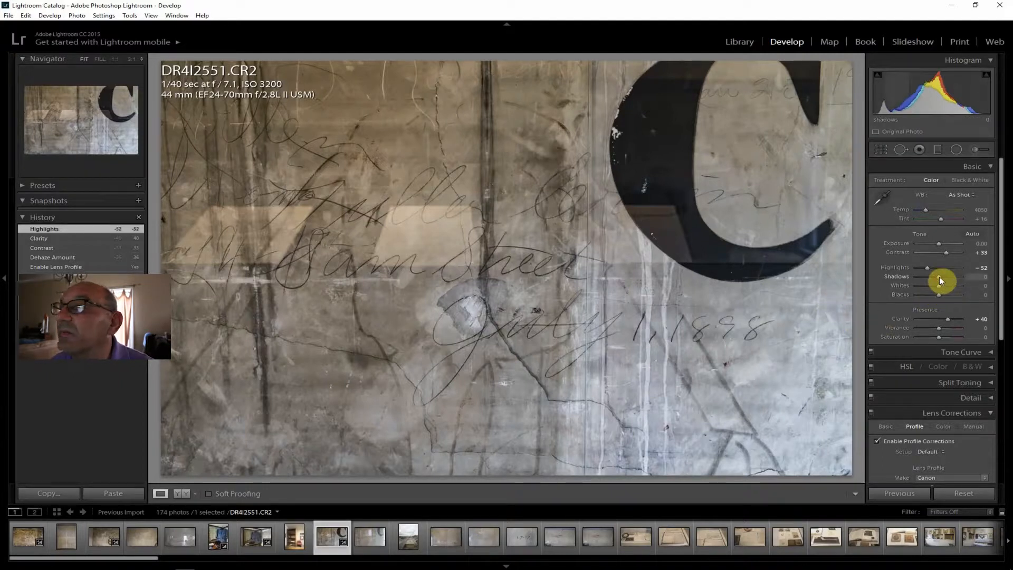
{"action": "left_click_drag", "start_coordinate": [948, 277], "coordinate": [946, 278]}
{"action": "left_click_drag", "start_coordinate": [938, 328], "coordinate": [942, 337]}
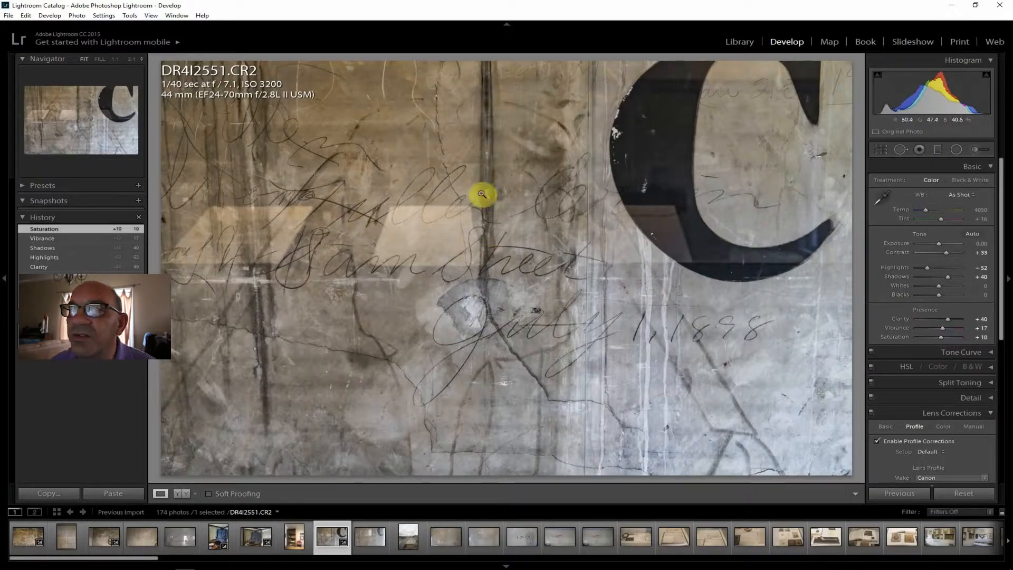
Step: View photos DR4I2552.CR2 and DR4I2553.CR2, inspect the latter's platform at 1:1 magnification and return it to Fit view in Develop
{"action": "left_click", "coordinate": [367, 535]}
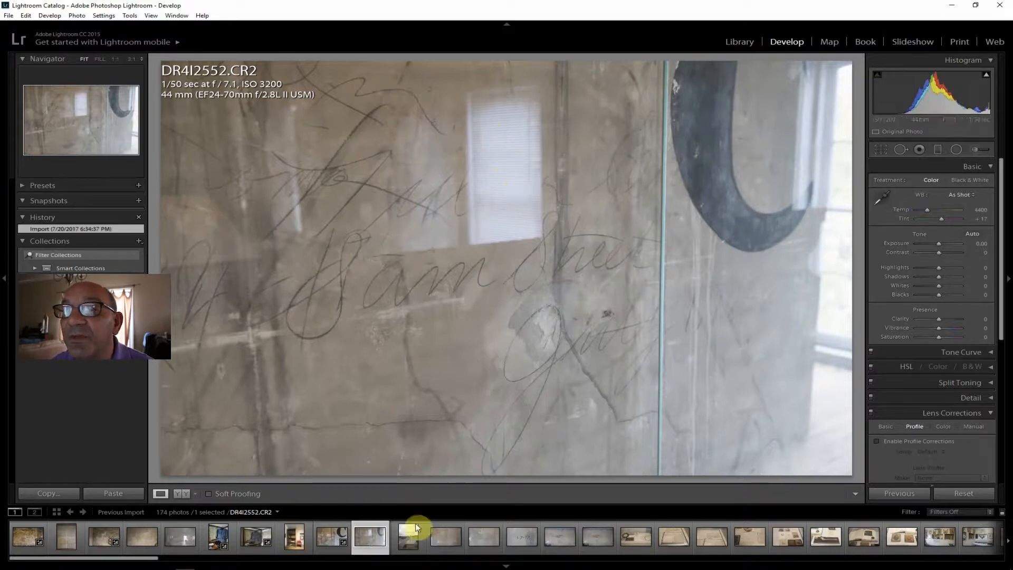
{"action": "left_click", "coordinate": [403, 541]}
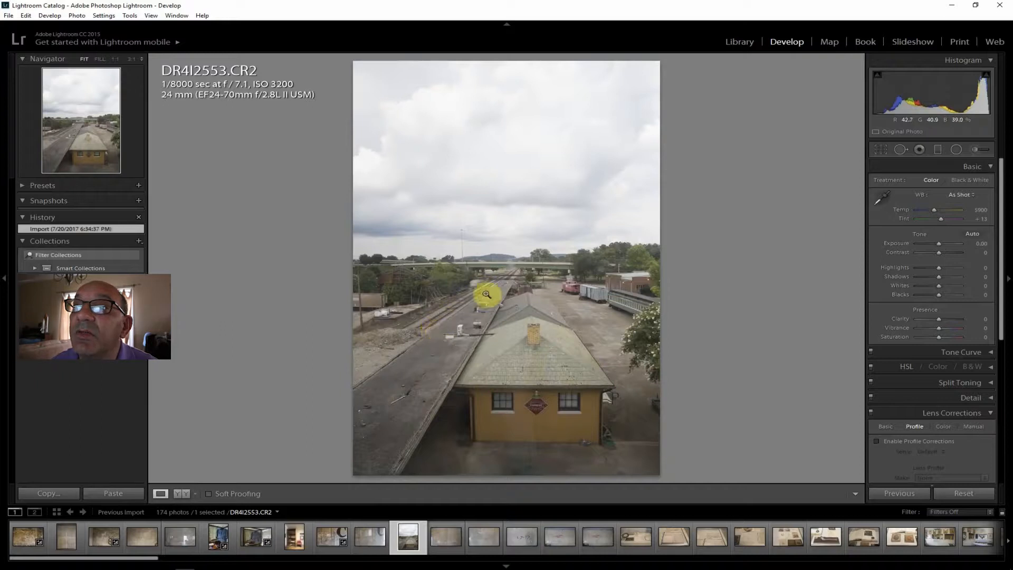
{"action": "left_click", "coordinate": [391, 366]}
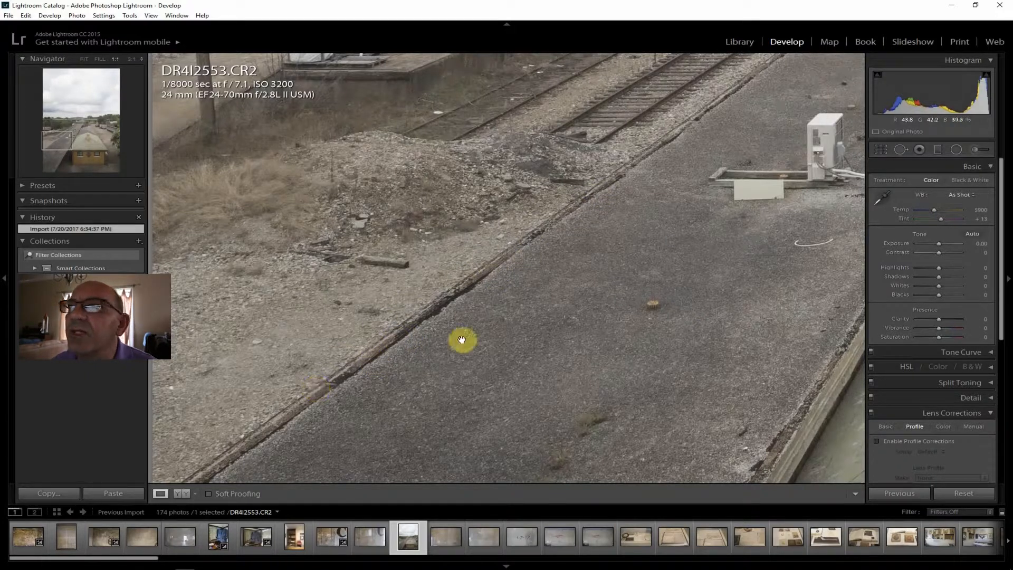
{"action": "left_click", "coordinate": [744, 42]}
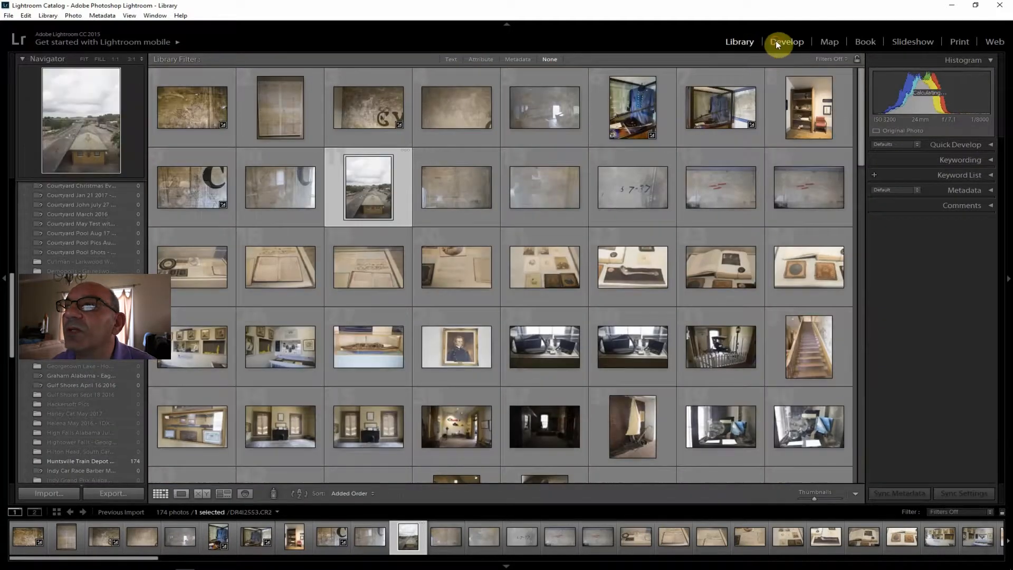
{"action": "left_click", "coordinate": [775, 41]}
{"action": "left_click", "coordinate": [83, 58]}
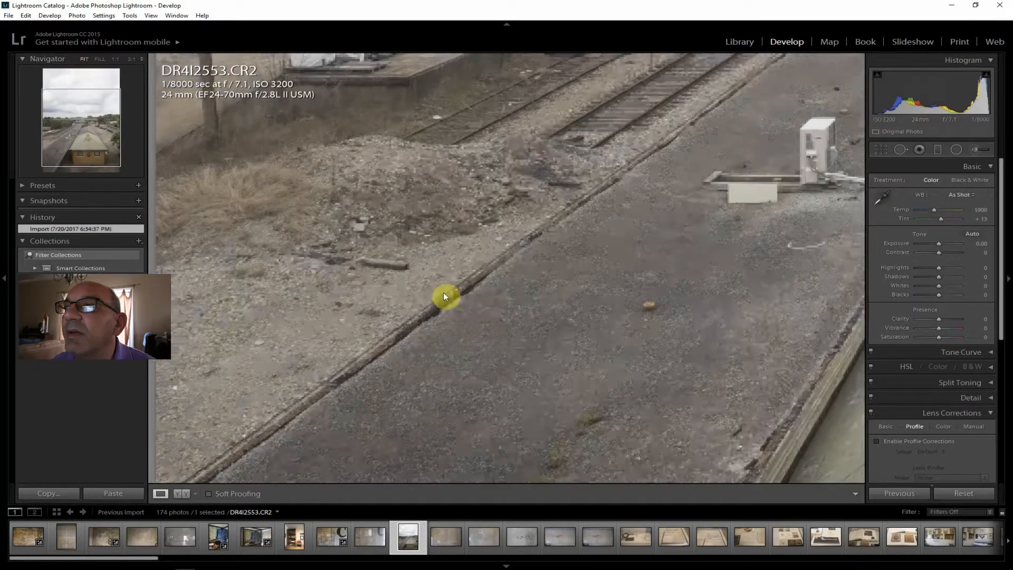
Step: Enable lens profile corrections for depot photo DR4I2553.CR2 and set Highlights to -48 and Exposure to -0.95
{"action": "left_click", "coordinate": [940, 443]}
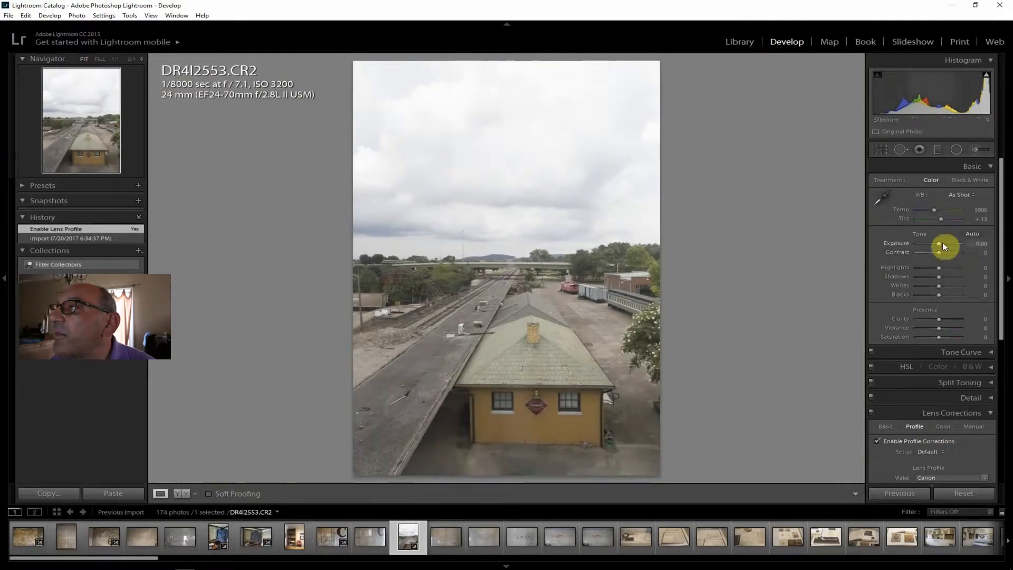
{"action": "left_click_drag", "start_coordinate": [939, 268], "coordinate": [927, 268]}
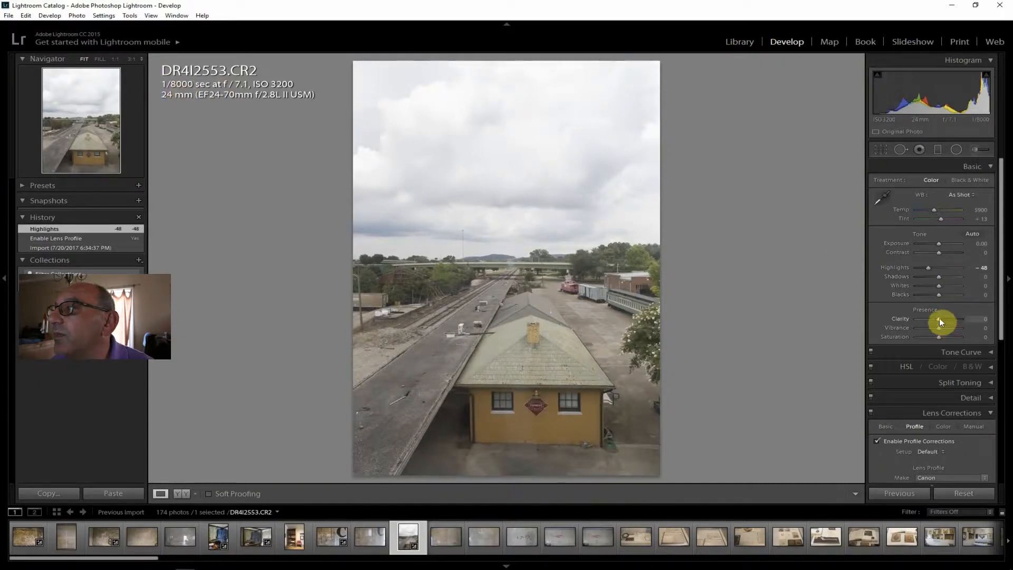
{"action": "left_click_drag", "start_coordinate": [939, 242], "coordinate": [933, 241]}
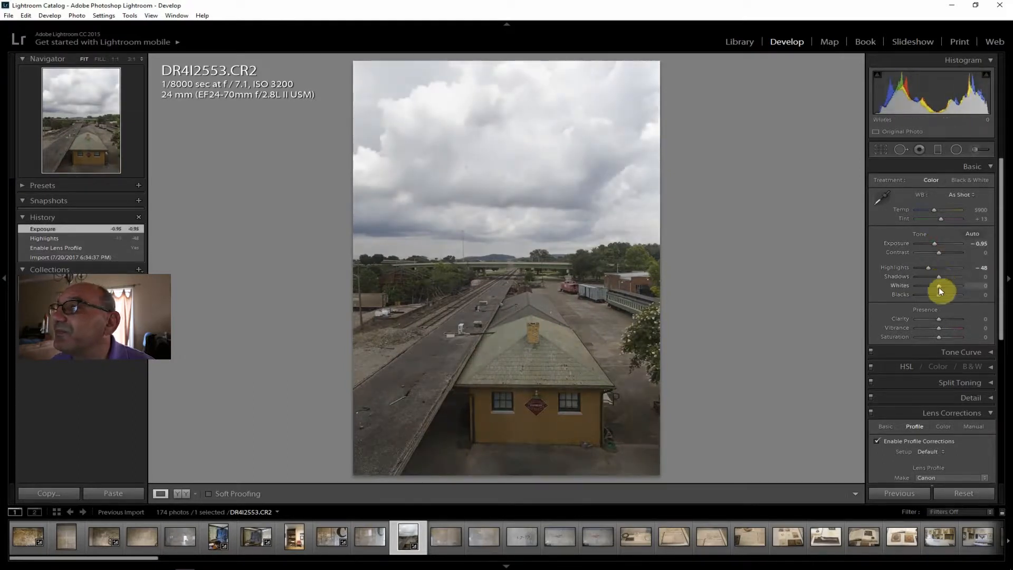
Step: Set the depot photo's Clarity to +33, Contrast to +26, Shadows to +29, Vibrance to +19 and Saturation to +14
{"action": "left_click_drag", "start_coordinate": [940, 319], "coordinate": [947, 319]}
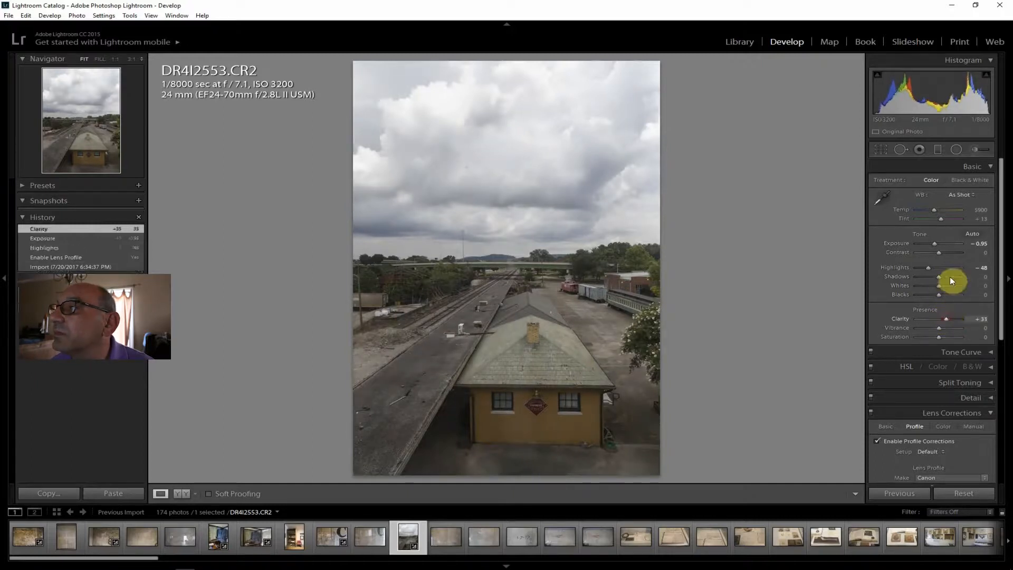
{"action": "left_click_drag", "start_coordinate": [941, 252], "coordinate": [947, 275]}
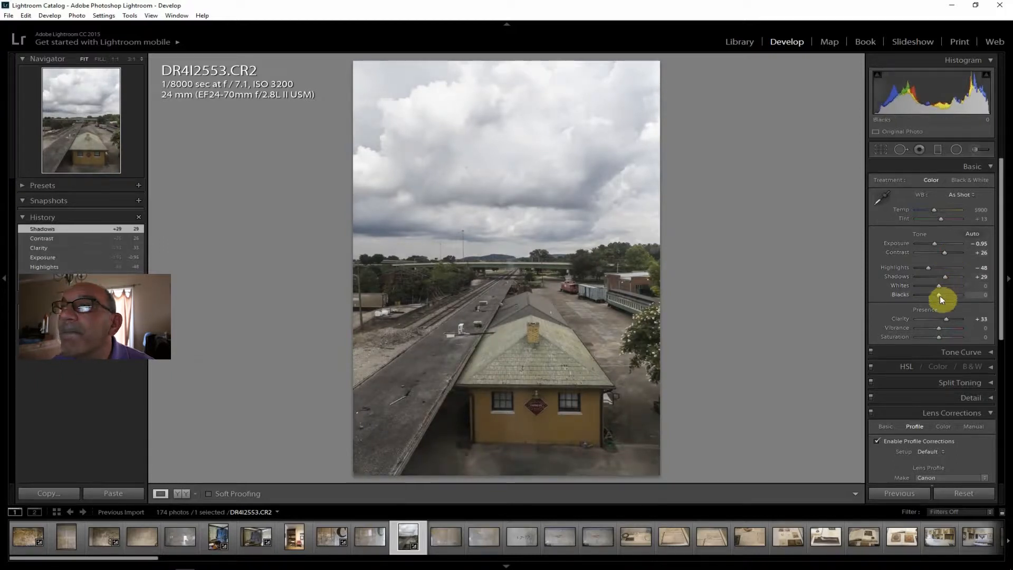
{"action": "left_click_drag", "start_coordinate": [939, 328], "coordinate": [944, 328]}
{"action": "left_click_drag", "start_coordinate": [940, 336], "coordinate": [942, 337]}
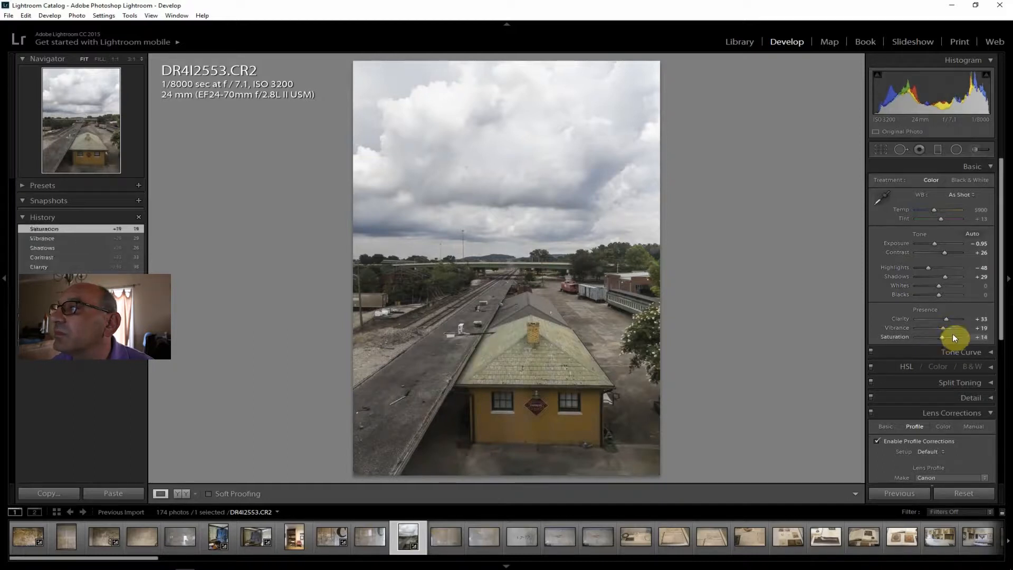
Step: Set the depot photo's Dehaze amount to +36 and its Exposure to -0.36
{"action": "left_click_drag", "start_coordinate": [997, 290], "coordinate": [949, 459]}
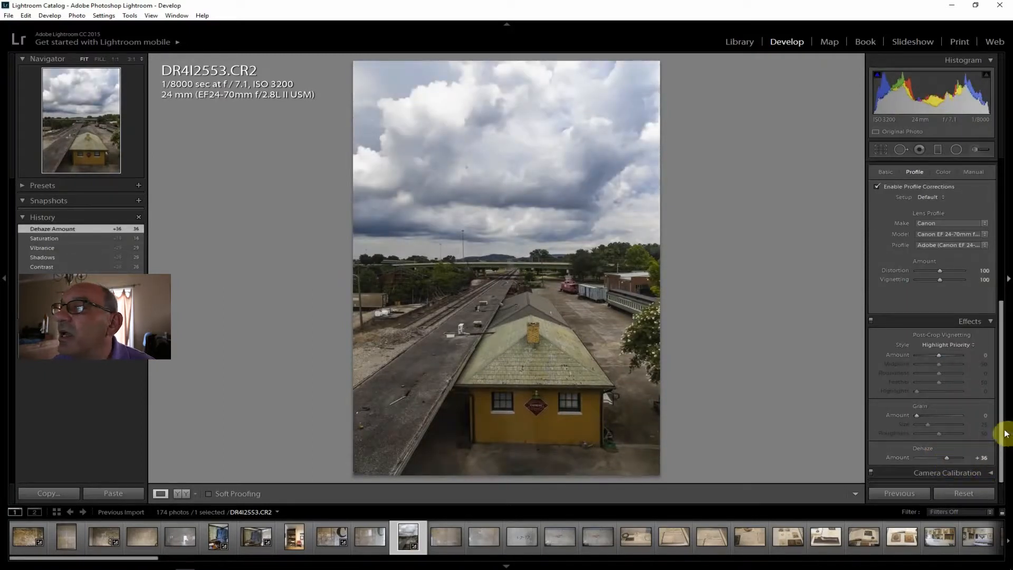
{"action": "left_click_drag", "start_coordinate": [1002, 430], "coordinate": [1002, 229]}
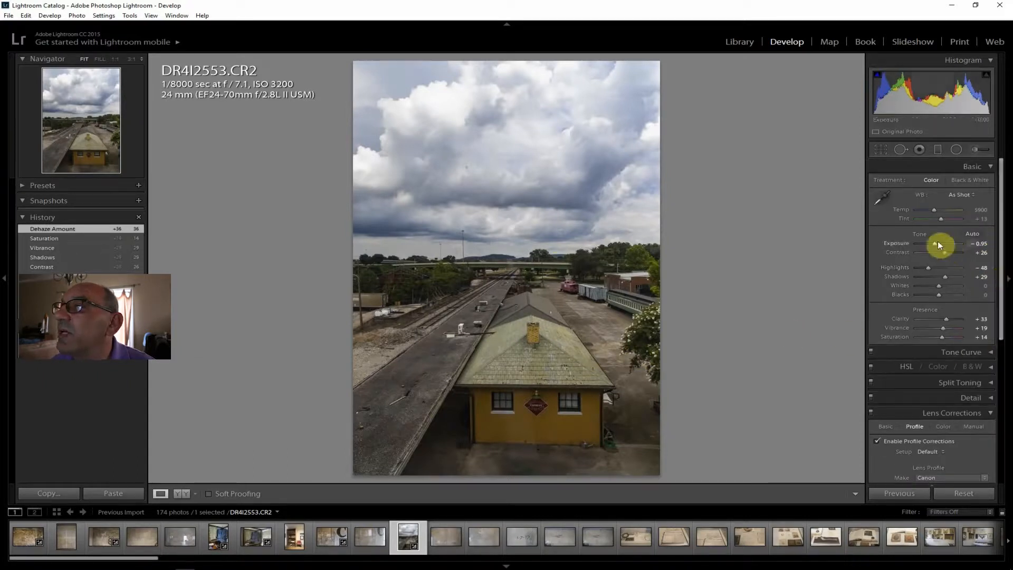
{"action": "left_click_drag", "start_coordinate": [935, 243], "coordinate": [937, 244]}
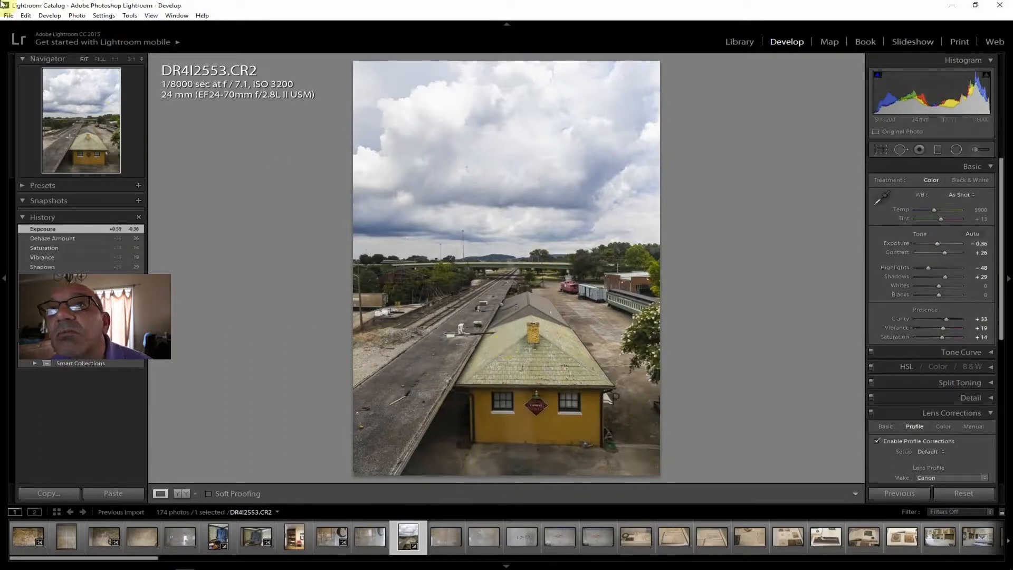
Step: Export the edited depot photo DR4I2553.CR2 to the hard drive
{"action": "left_click", "coordinate": [14, 17]}
{"action": "left_click", "coordinate": [72, 132]}
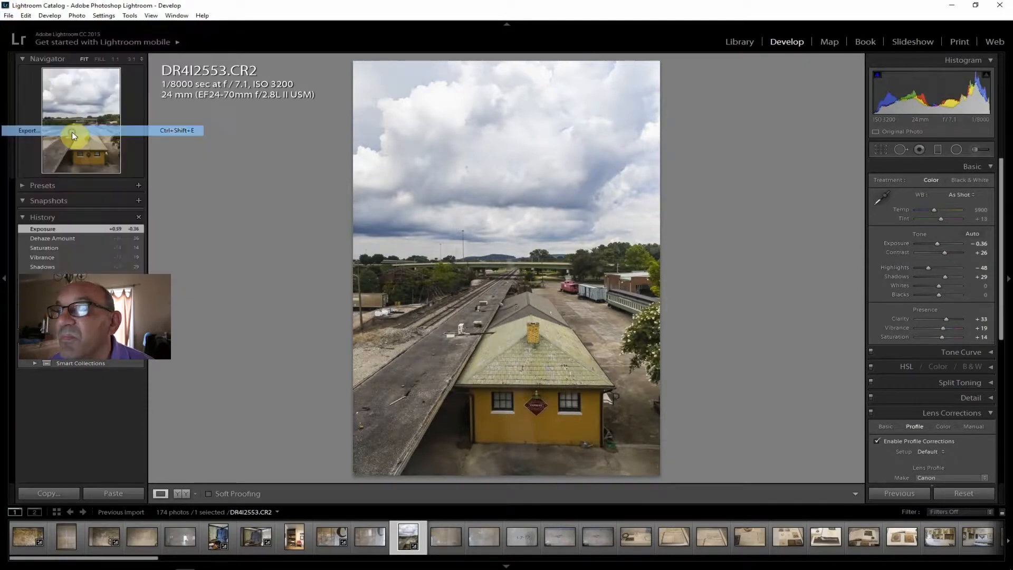
{"action": "left_click", "coordinate": [674, 539]}
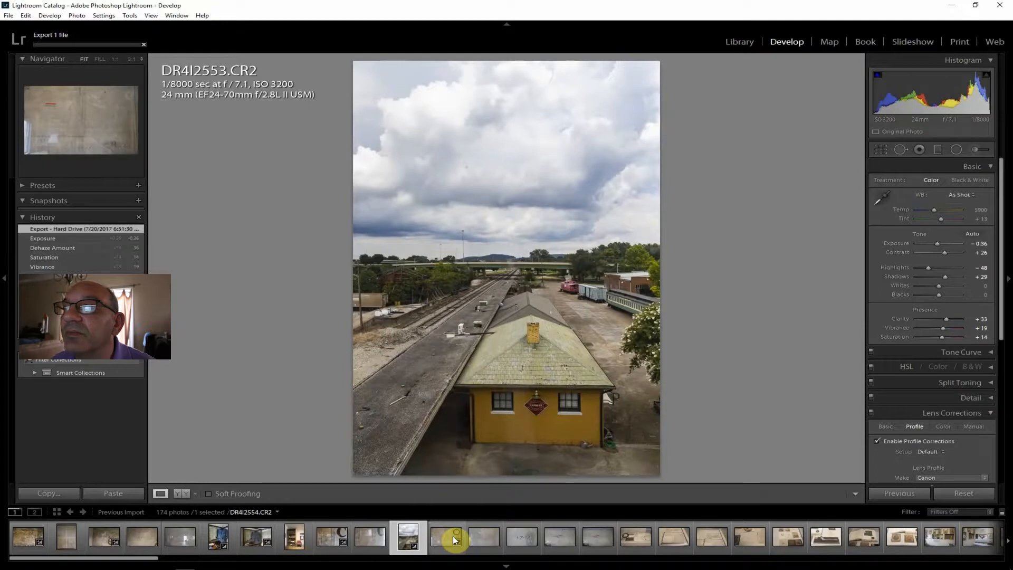
Step: Look over the wall writings in photos DR4I2554.CR2, DR4I2555.CR2 and DR4I2556.CR2
{"action": "left_click", "coordinate": [440, 544]}
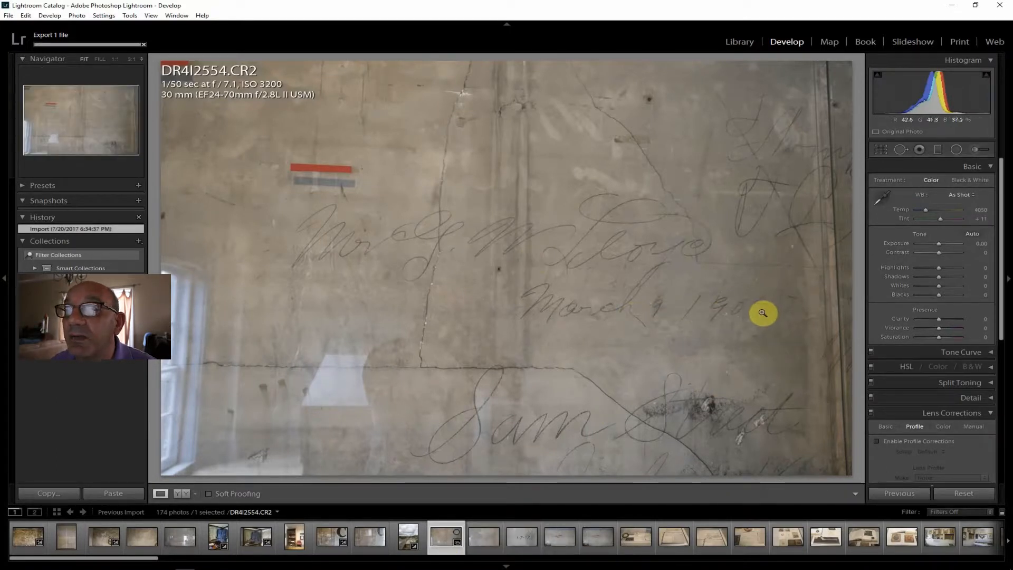
{"action": "left_click", "coordinate": [486, 540]}
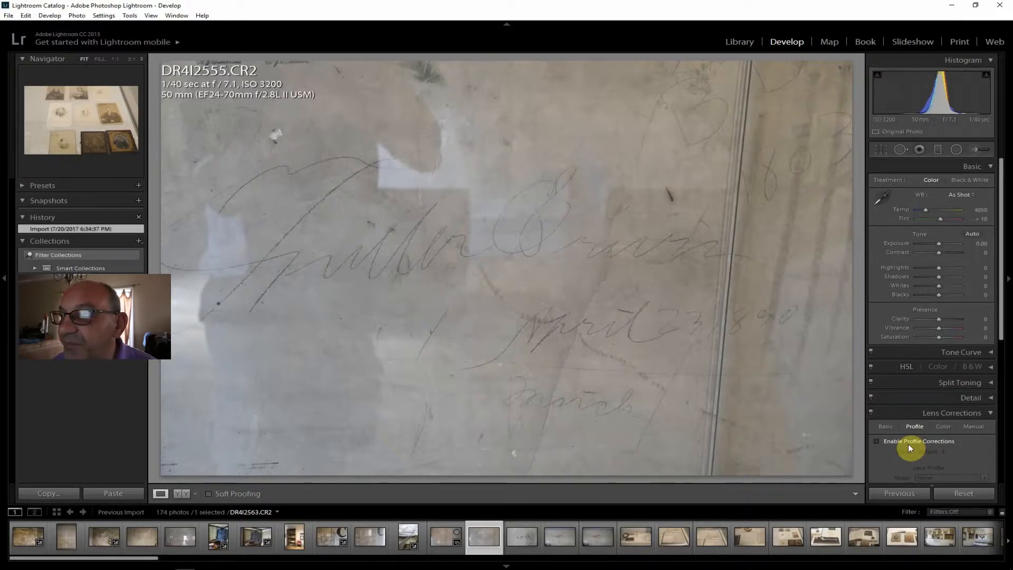
{"action": "left_click", "coordinate": [522, 540]}
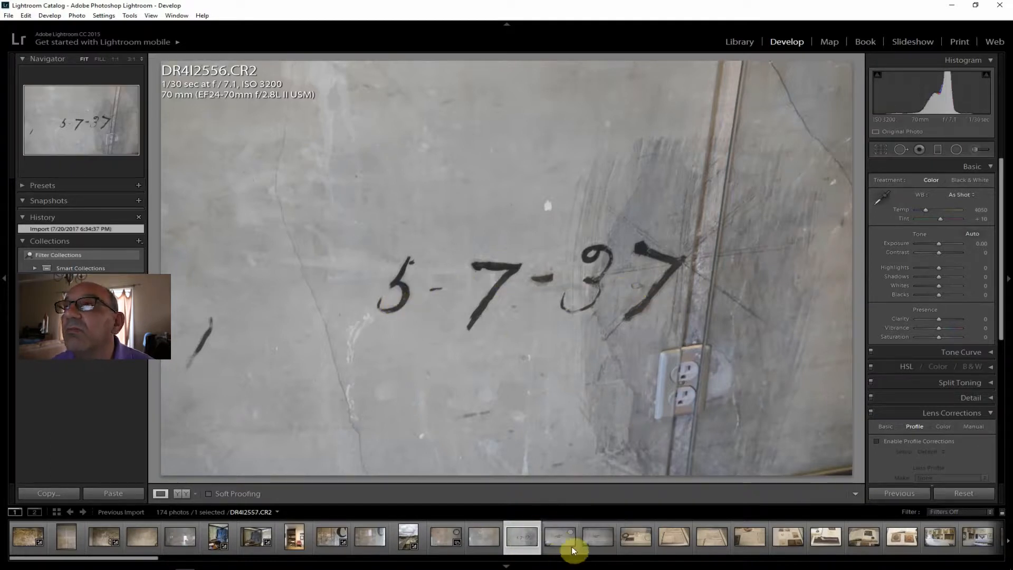
Step: Look over the wall writings in photos DR4I2557.CR2 and DR4I2558.CR2
{"action": "left_click", "coordinate": [554, 537]}
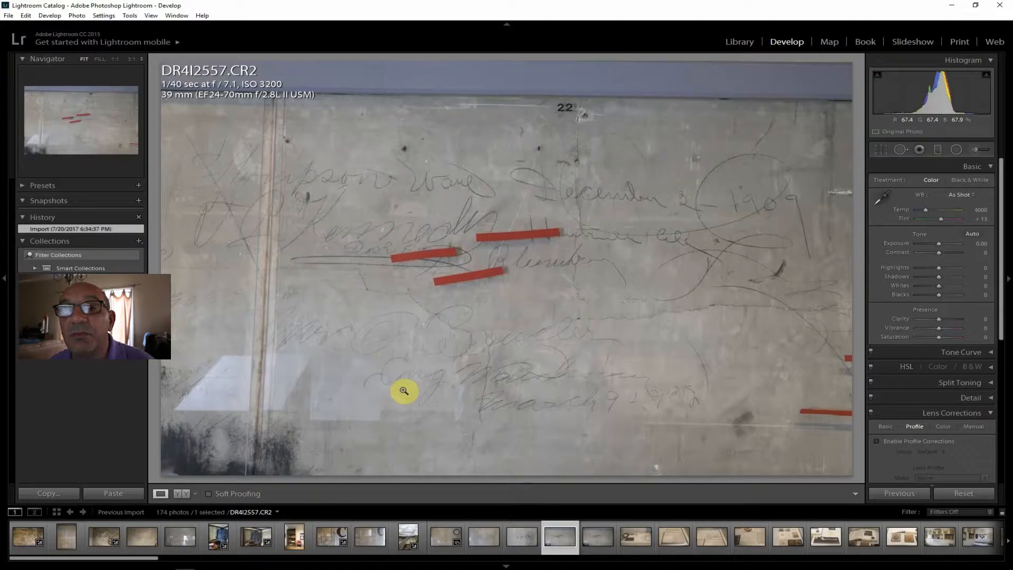
{"action": "left_click", "coordinate": [597, 535]}
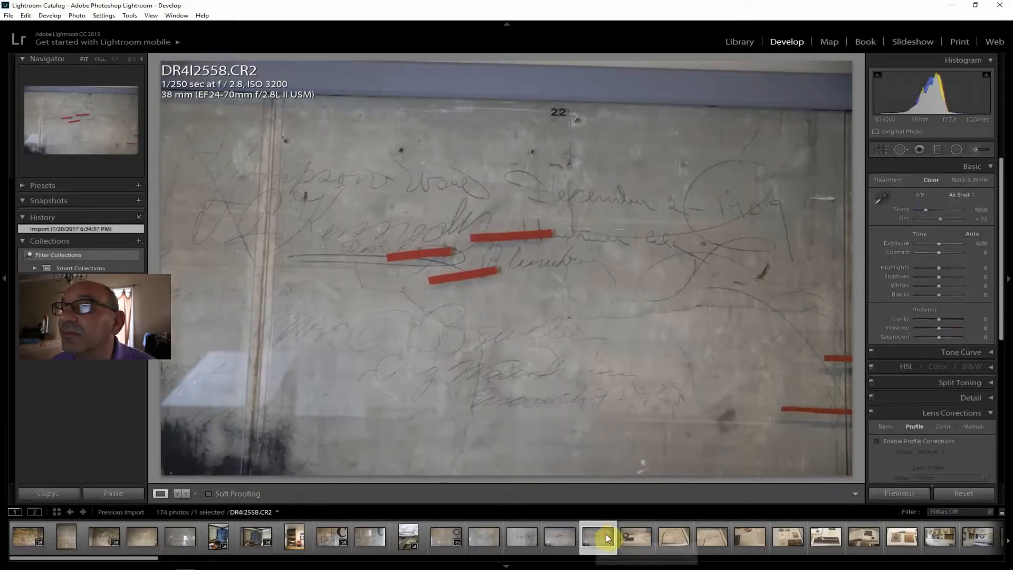
Step: Examine the handwritten appointment letter in display case photo DR4I2559.CR2 at 1:1 magnification
{"action": "left_click", "coordinate": [636, 537]}
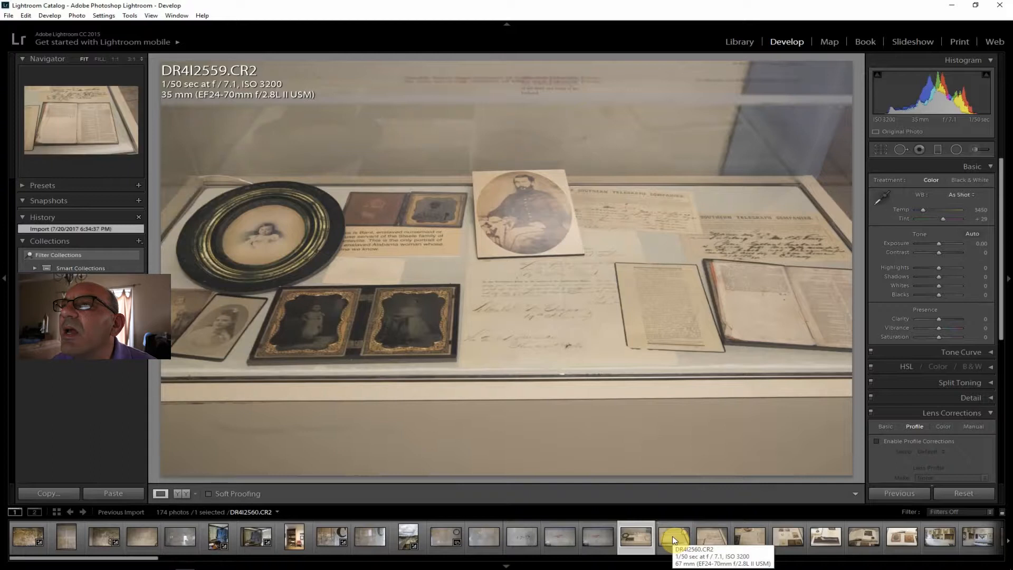
{"action": "left_click", "coordinate": [576, 317]}
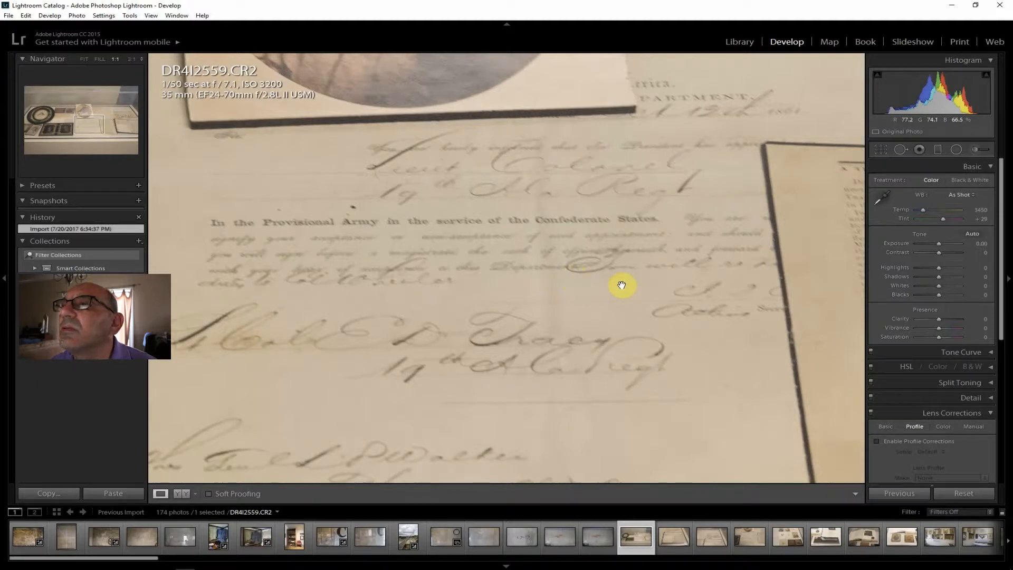
{"action": "left_click_drag", "start_coordinate": [622, 285], "coordinate": [566, 343]}
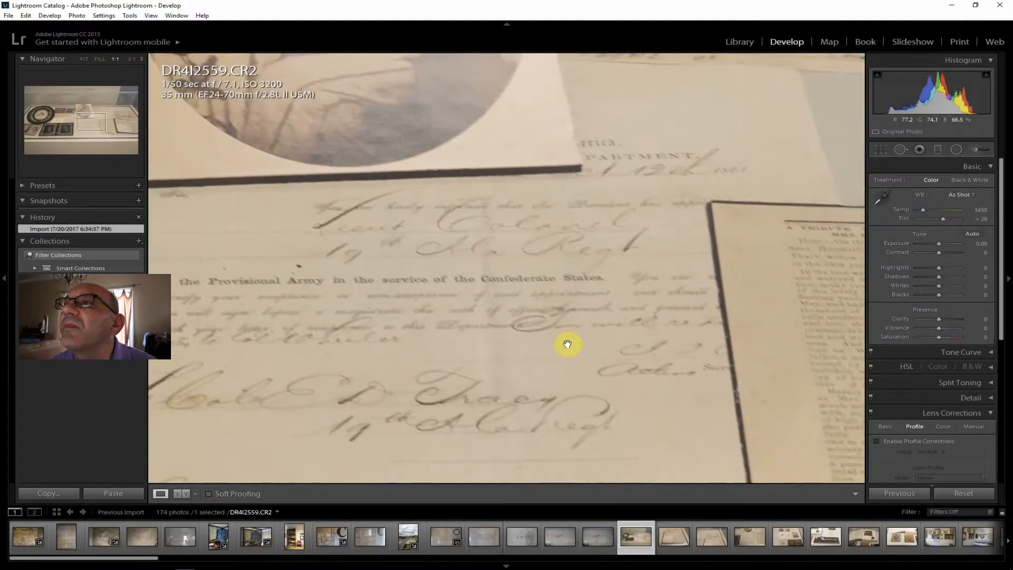
{"action": "left_click_drag", "start_coordinate": [568, 344], "coordinate": [668, 253]}
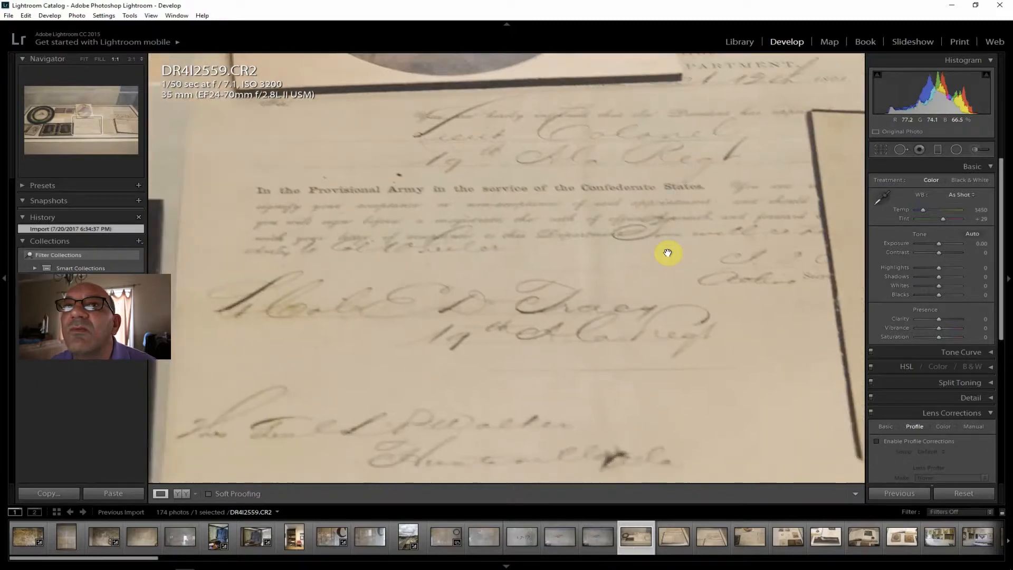
{"action": "left_click", "coordinate": [84, 60]}
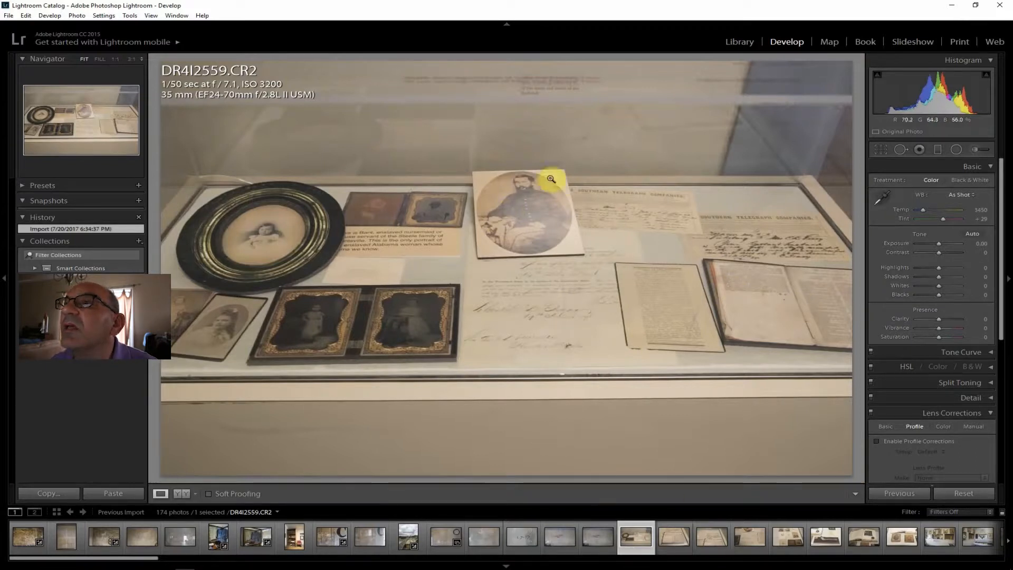
Step: Examine the officer portrait, the telegram and the printed exhibit caption in photo DR4I2559.CR2 up close
{"action": "left_click", "coordinate": [606, 199]}
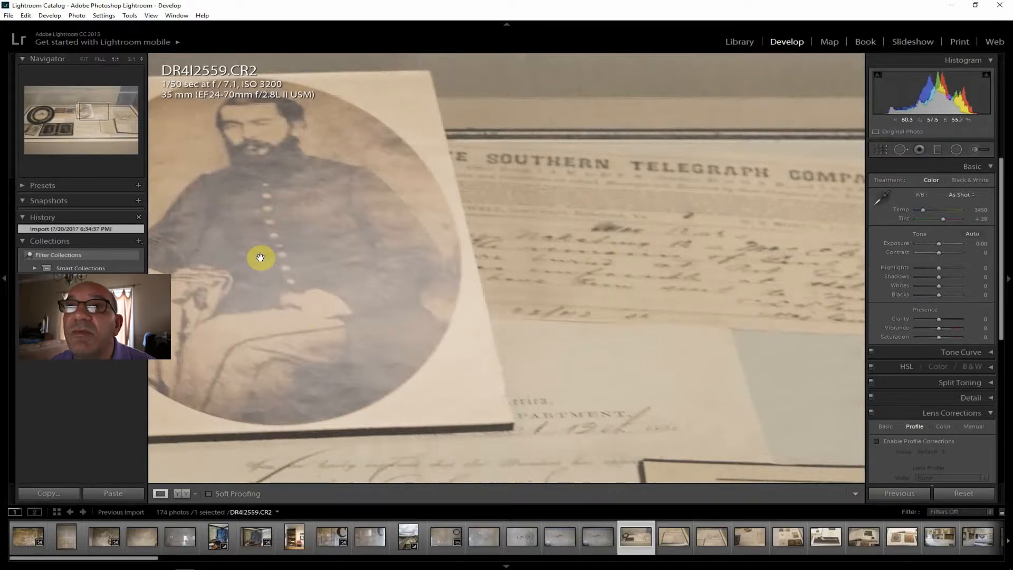
{"action": "left_click", "coordinate": [90, 57]}
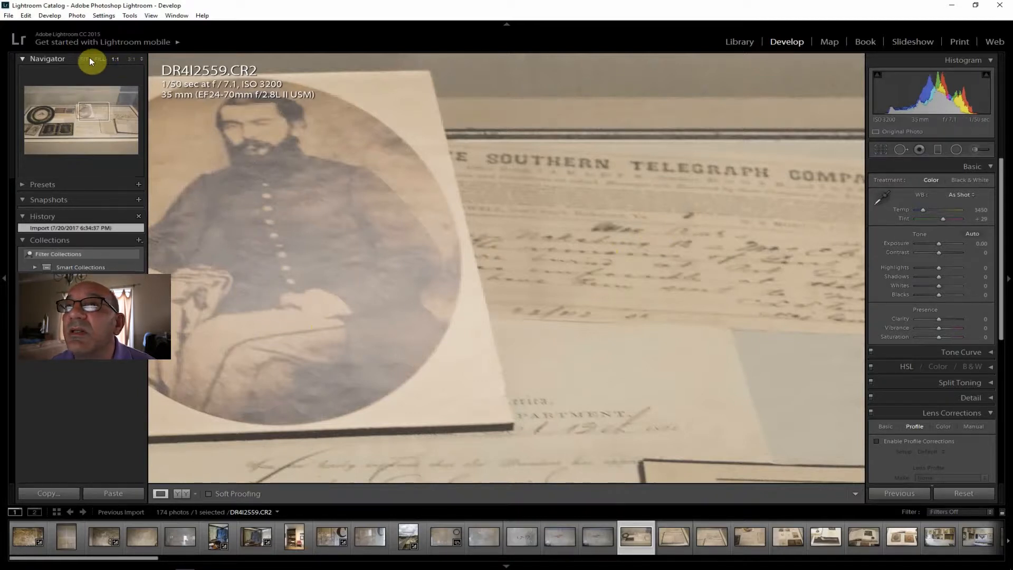
{"action": "left_click", "coordinate": [78, 56]}
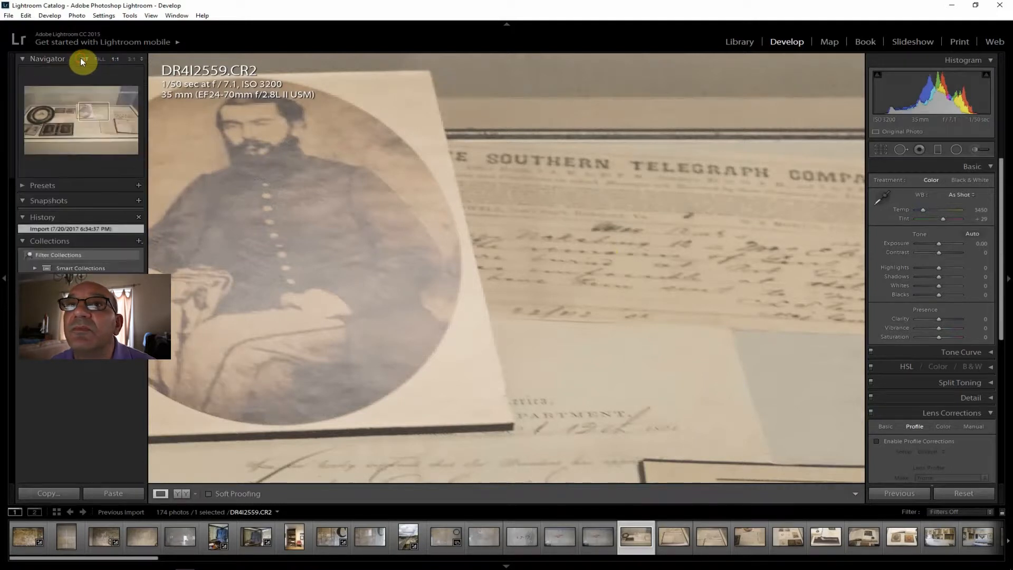
{"action": "left_click", "coordinate": [82, 58]}
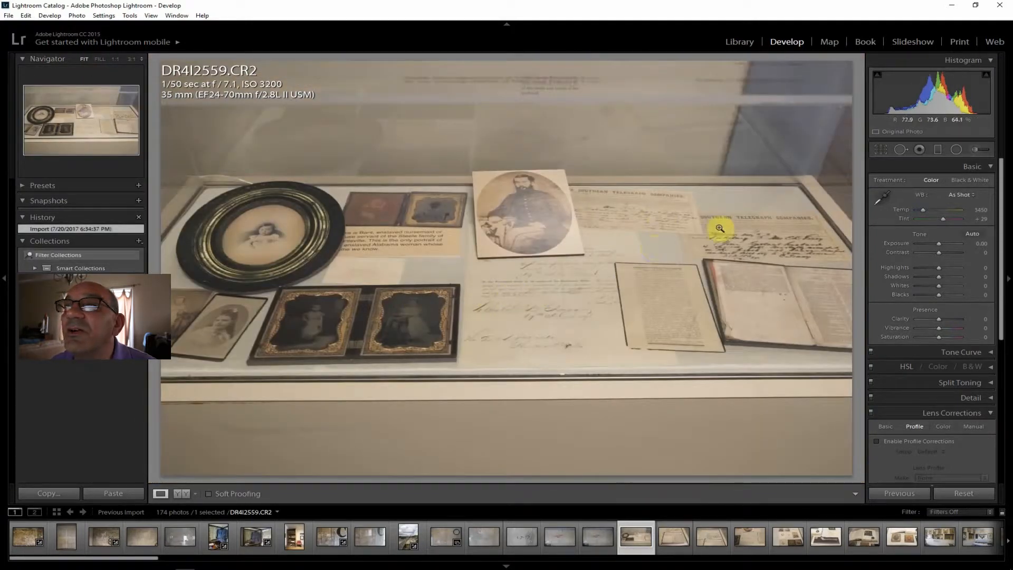
{"action": "left_click", "coordinate": [395, 241]}
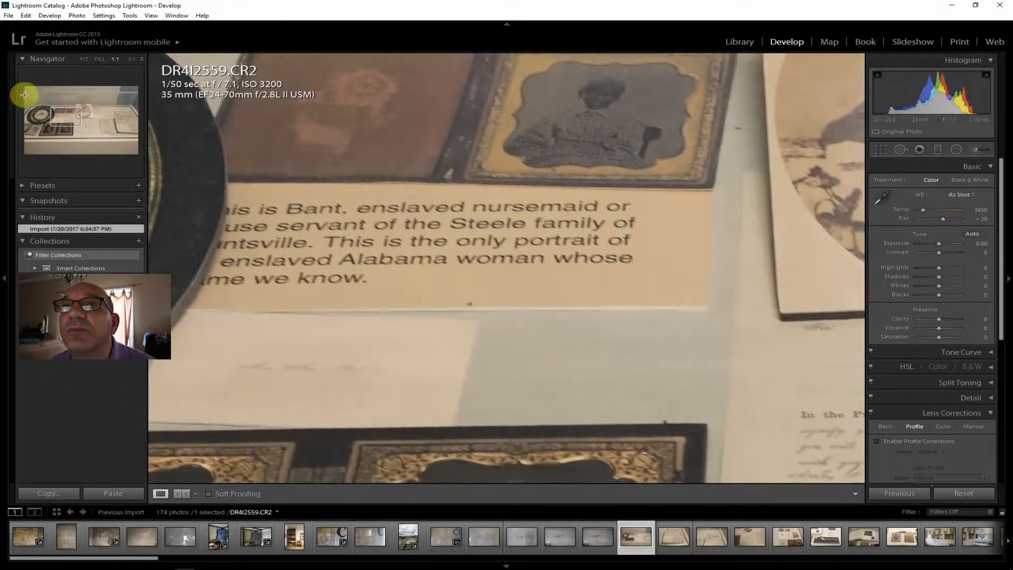
{"action": "left_click", "coordinate": [84, 60]}
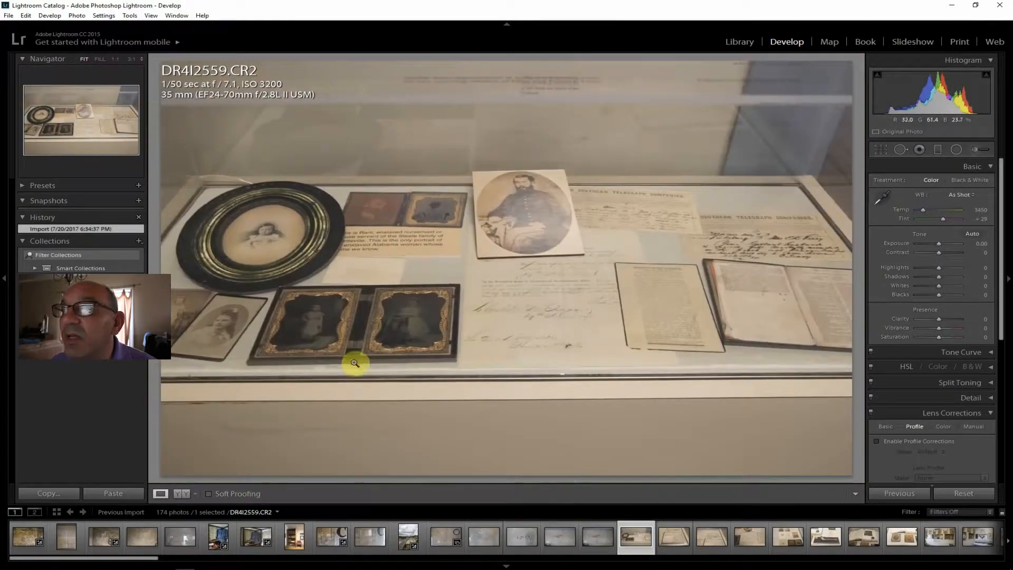
Step: Examine the open Bible page in photo DR4I2560.CR2 and the handwritten telegram in photo DR4I2561.CR2 up close
{"action": "left_click", "coordinate": [683, 543]}
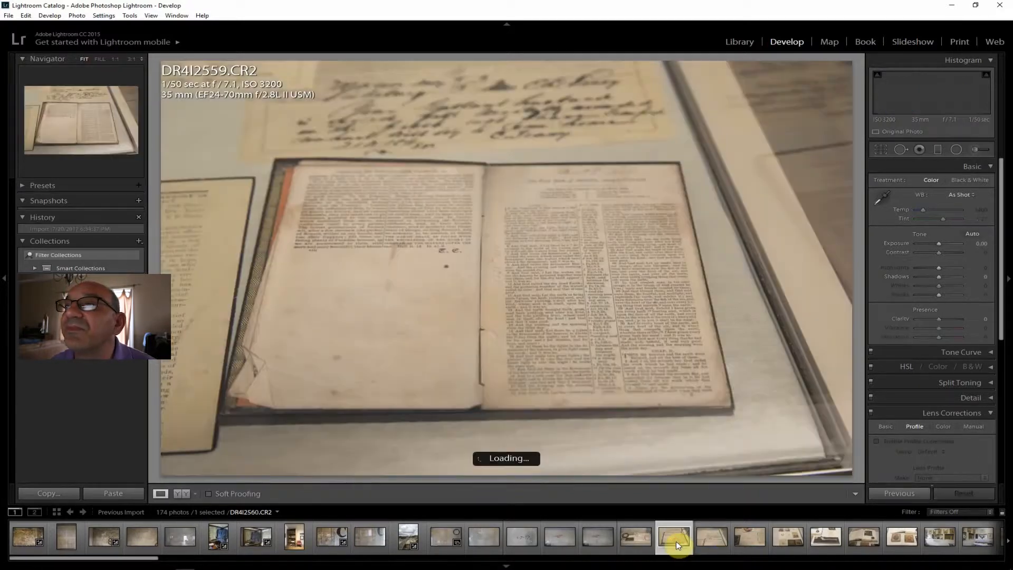
{"action": "left_click", "coordinate": [592, 285]}
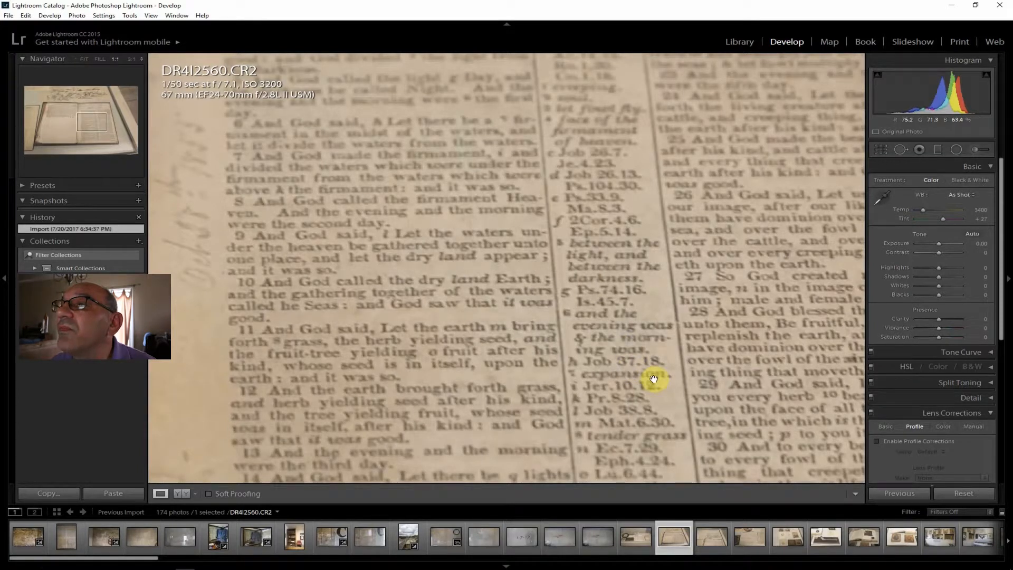
{"action": "left_click_drag", "start_coordinate": [654, 379], "coordinate": [726, 472]}
{"action": "left_click", "coordinate": [608, 398]}
{"action": "left_click", "coordinate": [590, 286]}
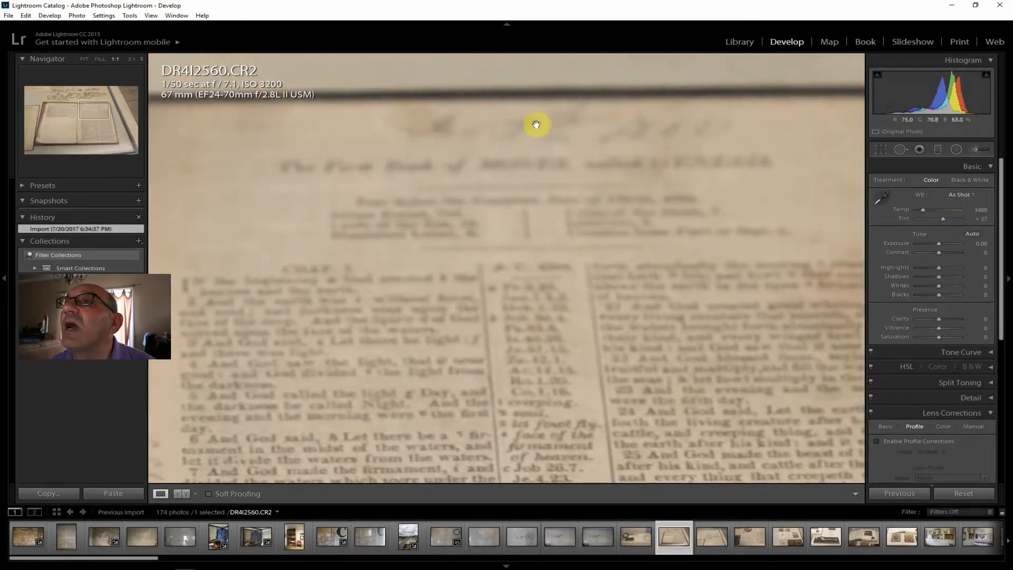
{"action": "left_click", "coordinate": [82, 58]}
{"action": "left_click", "coordinate": [82, 60]}
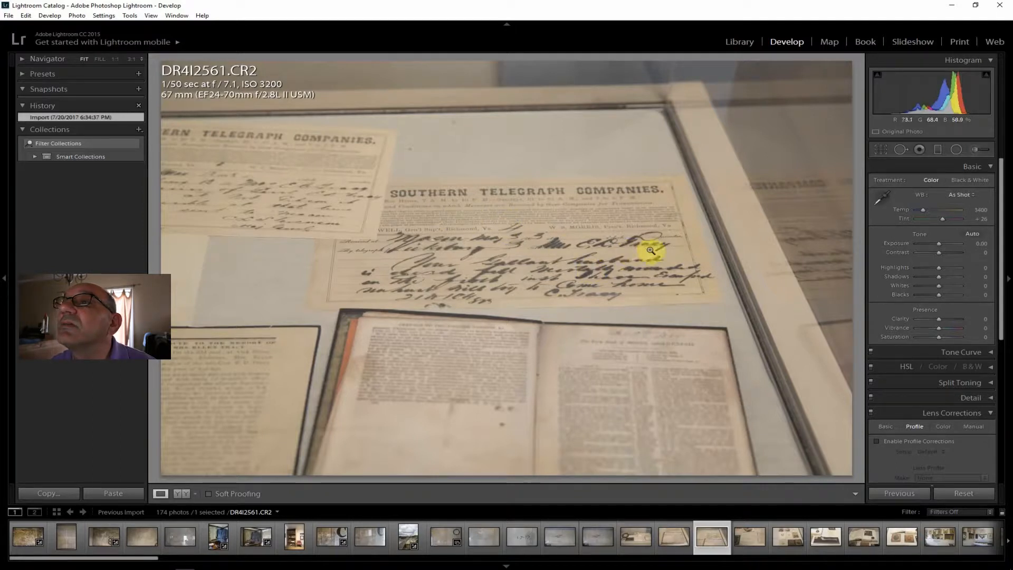
{"action": "left_click", "coordinate": [491, 237]}
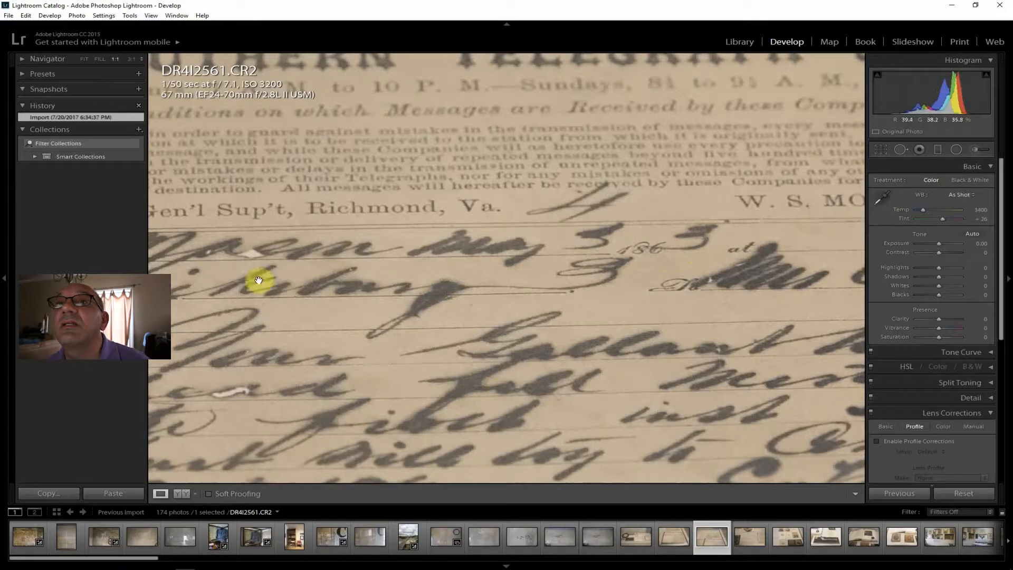
{"action": "left_click", "coordinate": [86, 58]}
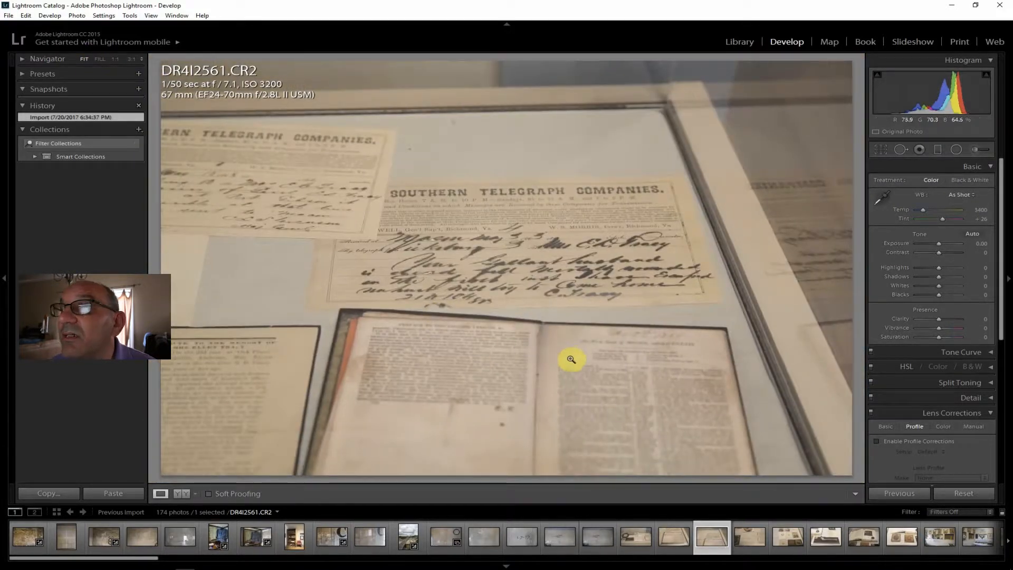
Step: Enable lens profile corrections for DR4I2561.CR2 and set Contrast to +38, Clarity to +26, Vibrance and Saturation to +7, and Shadows to +40
{"action": "left_click", "coordinate": [931, 442]}
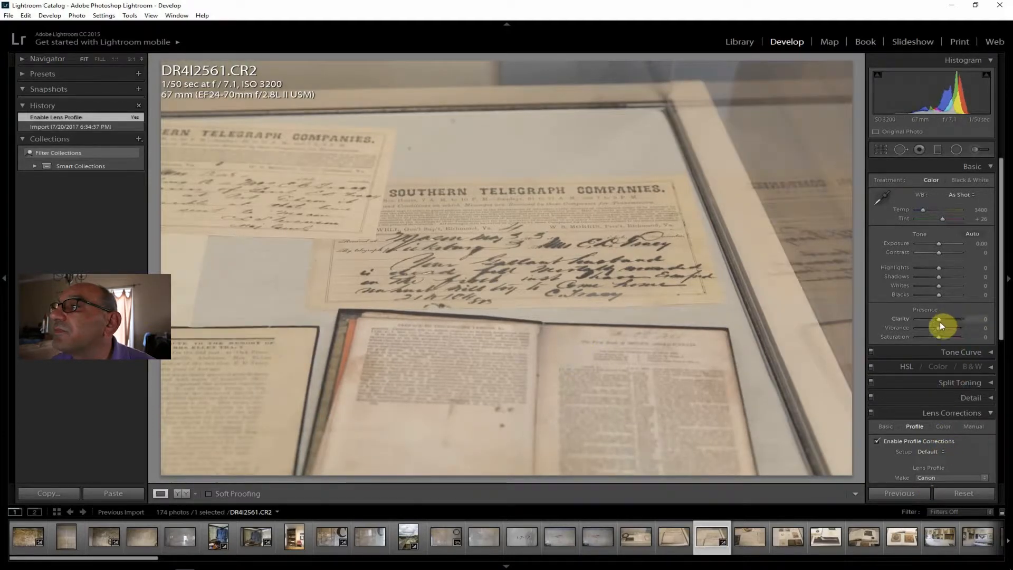
{"action": "left_click_drag", "start_coordinate": [939, 251], "coordinate": [948, 252]}
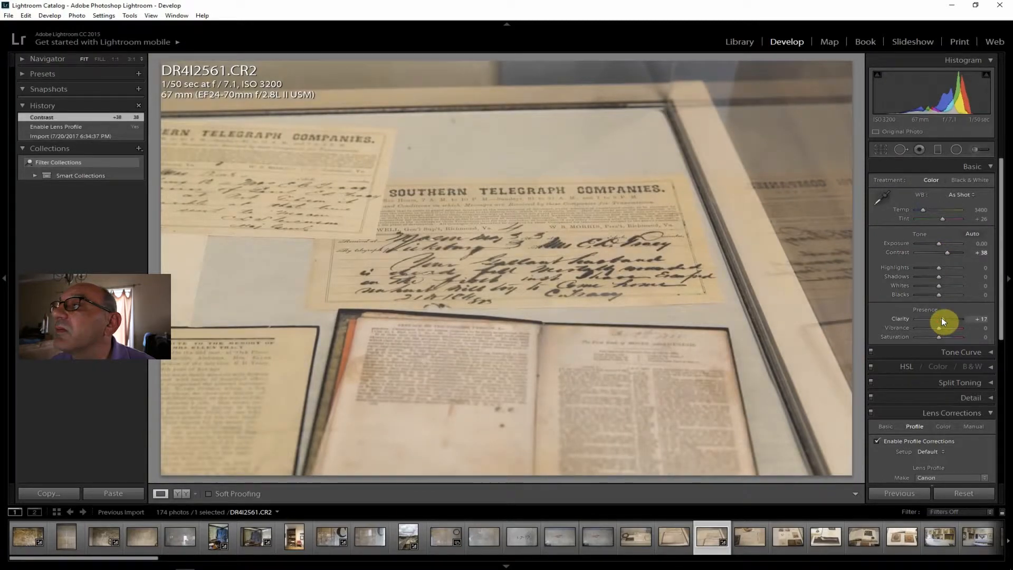
{"action": "left_click_drag", "start_coordinate": [943, 318], "coordinate": [942, 334]}
{"action": "left_click_drag", "start_coordinate": [939, 280], "coordinate": [948, 276]}
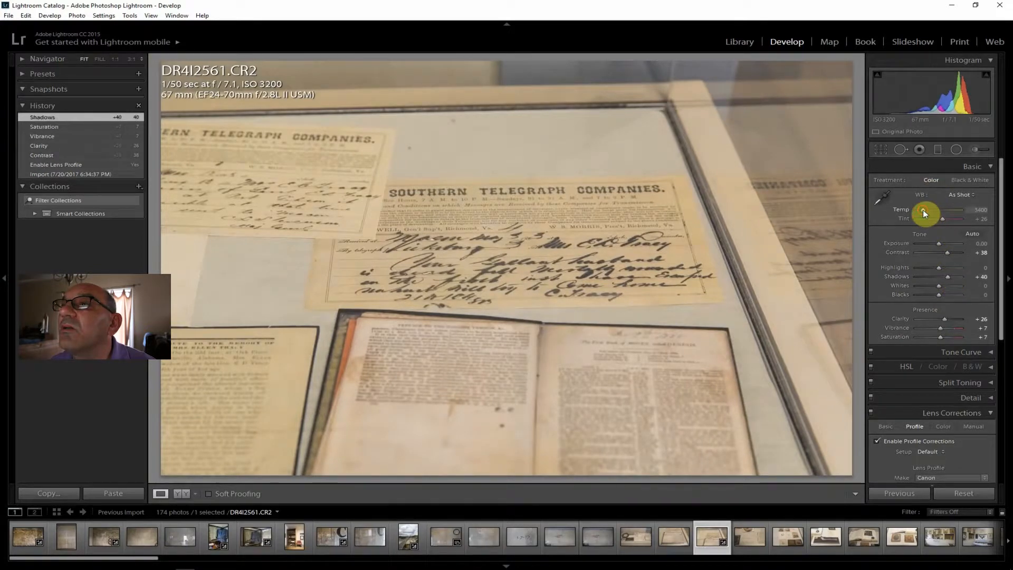
Step: Cool the telegram photo's color temperature to 3191 and set its Dehaze amount to +33
{"action": "left_click_drag", "start_coordinate": [923, 209], "coordinate": [922, 209]}
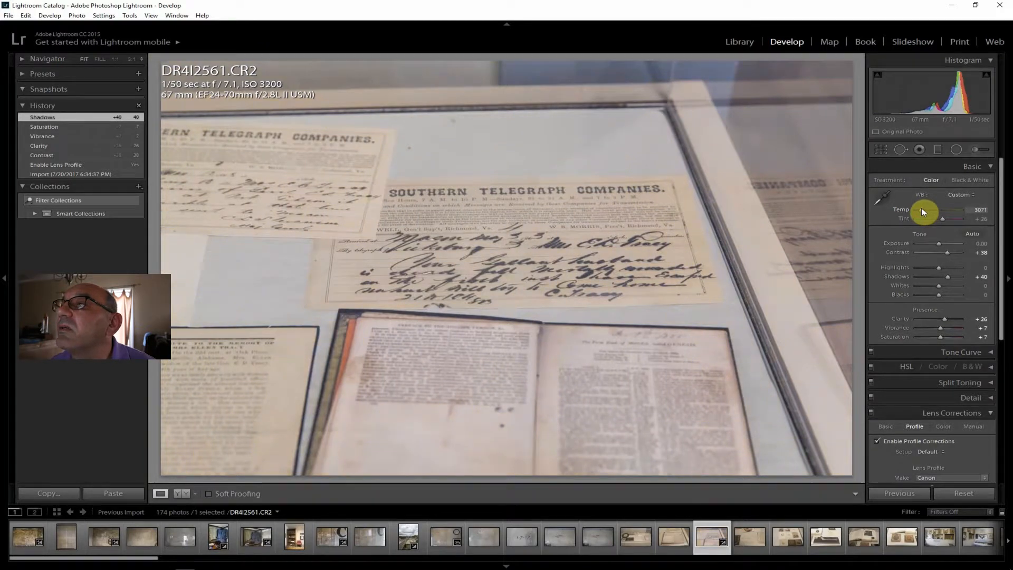
{"action": "left_click_drag", "start_coordinate": [922, 208], "coordinate": [924, 208]}
{"action": "left_click_drag", "start_coordinate": [1002, 248], "coordinate": [1009, 421]}
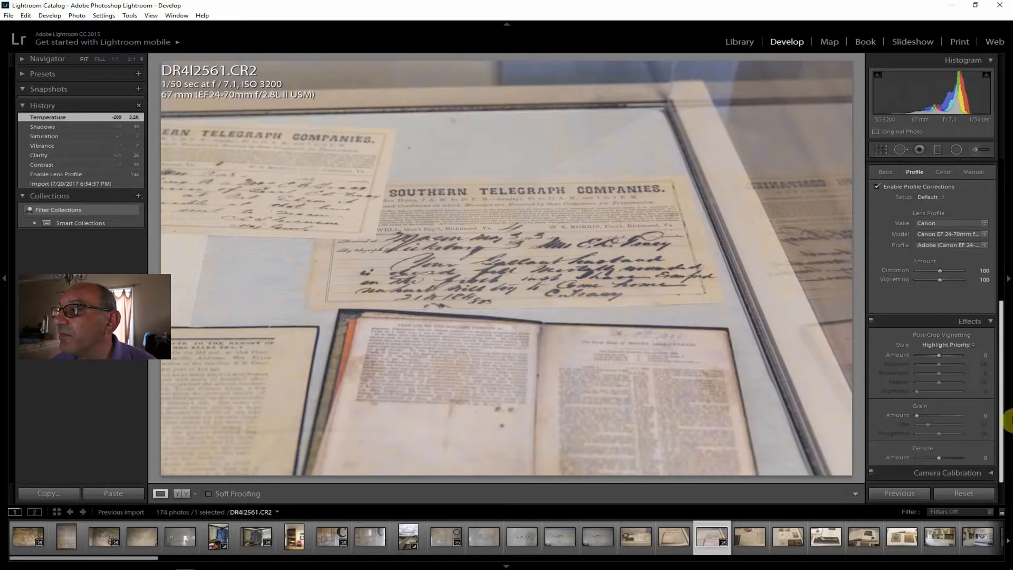
{"action": "left_click_drag", "start_coordinate": [945, 455], "coordinate": [946, 455]}
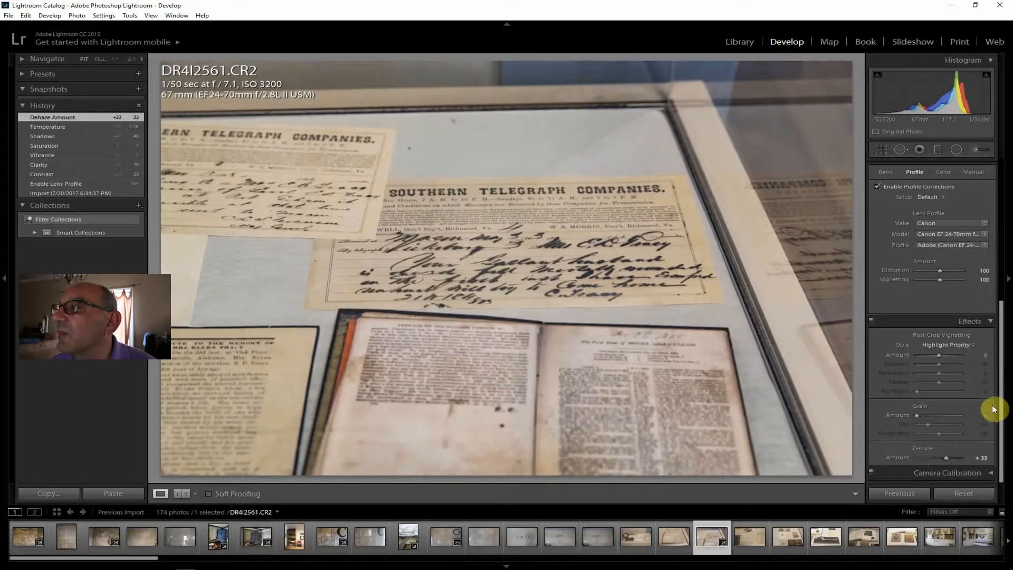
{"action": "left_click_drag", "start_coordinate": [998, 401], "coordinate": [993, 185]}
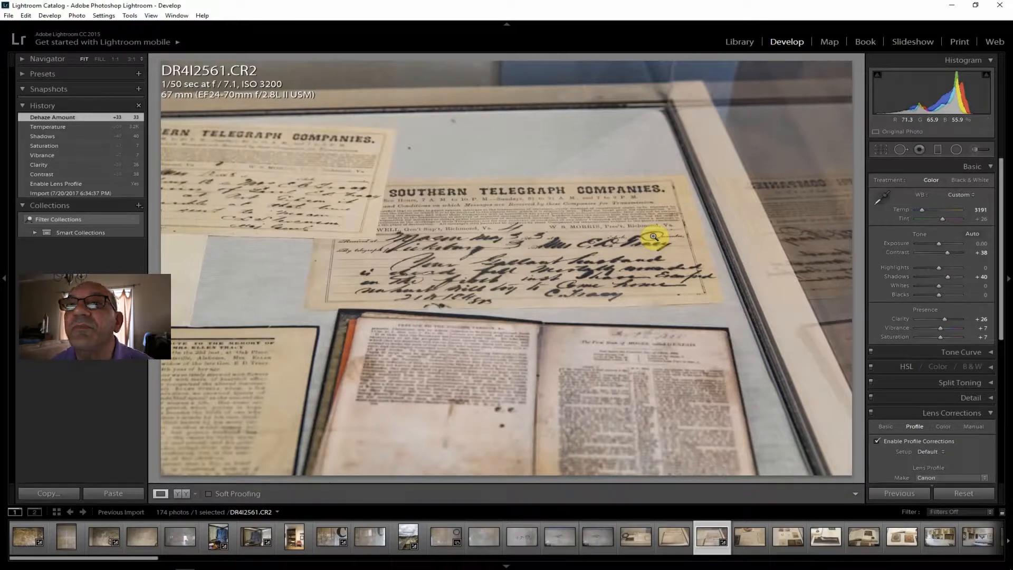
Step: Export the edited telegram photo DR4I2561.CR2 to the J:\ToPost folder on the hard drive
{"action": "left_click", "coordinate": [7, 16]}
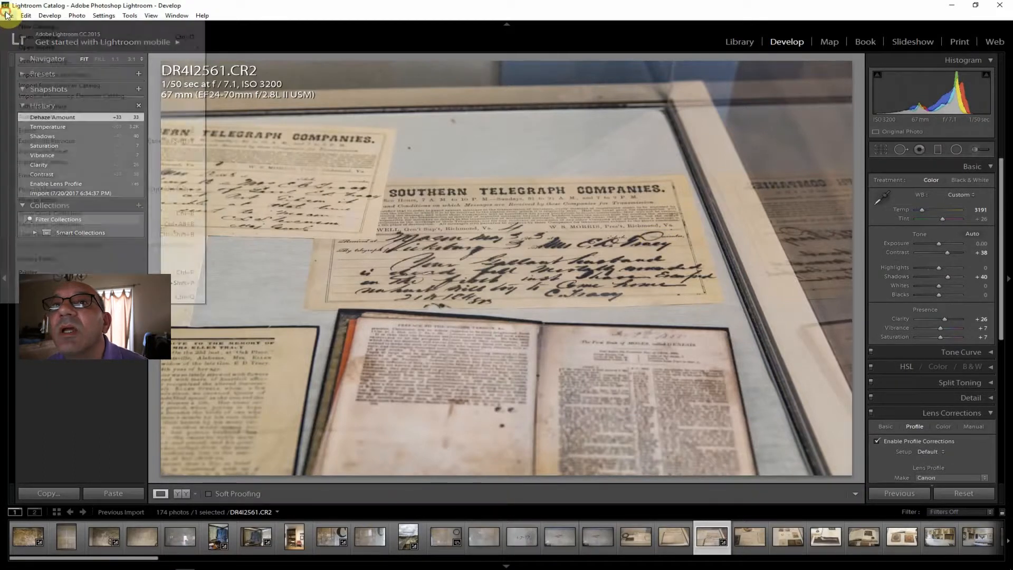
{"action": "left_click", "coordinate": [53, 126]}
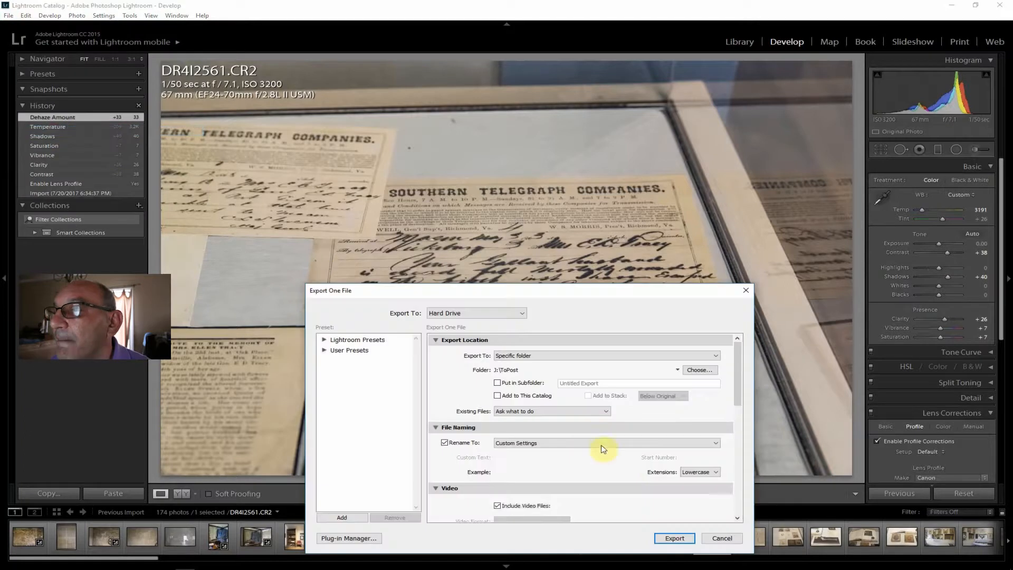
{"action": "left_click", "coordinate": [675, 538]}
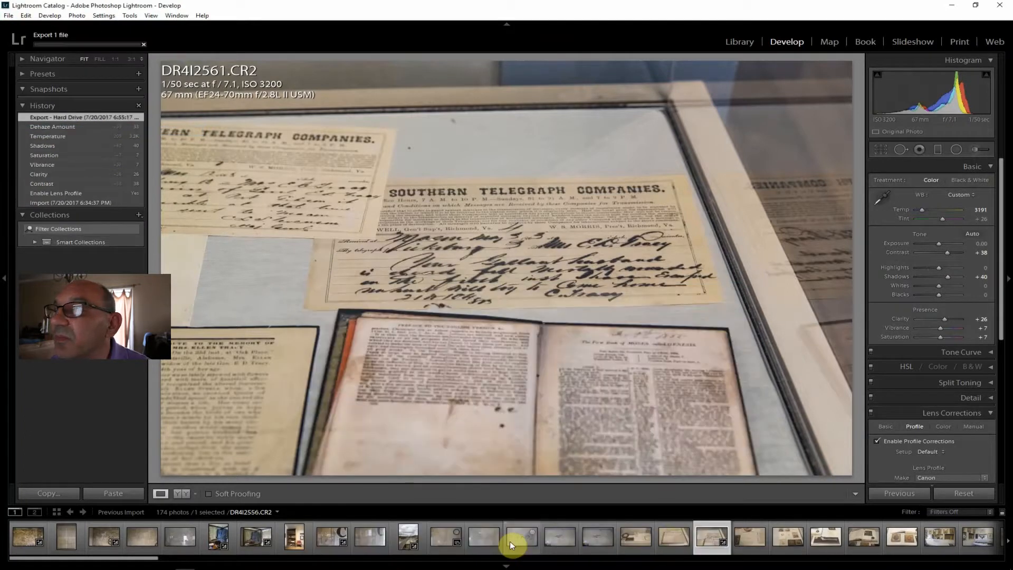
Step: Examine the appointment letter in photo DR4I2562.CR2 and the photographer's imprint on the portrait card in photo DR4I2563.CR2
{"action": "left_click", "coordinate": [748, 538]}
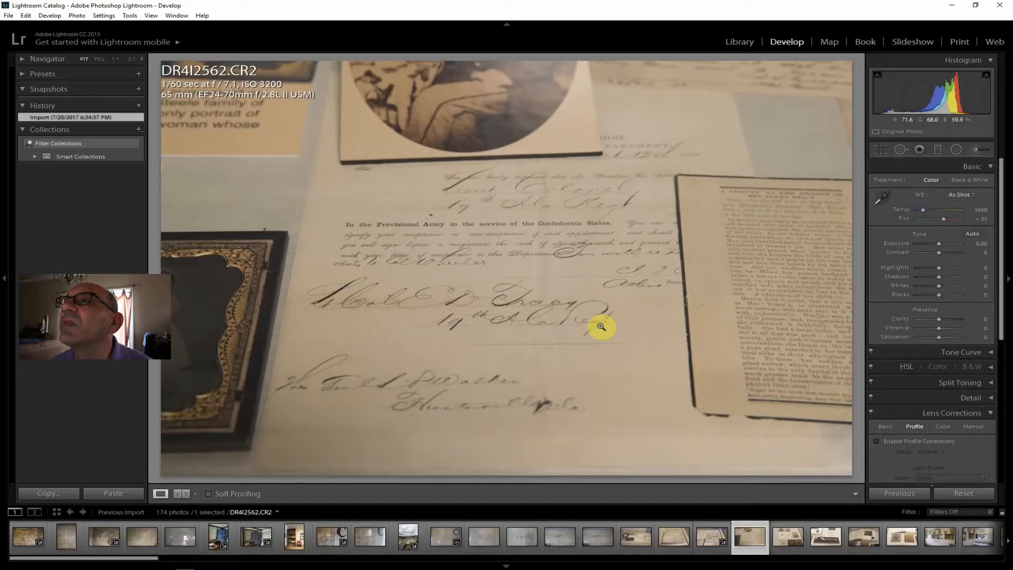
{"action": "left_click", "coordinate": [659, 159]}
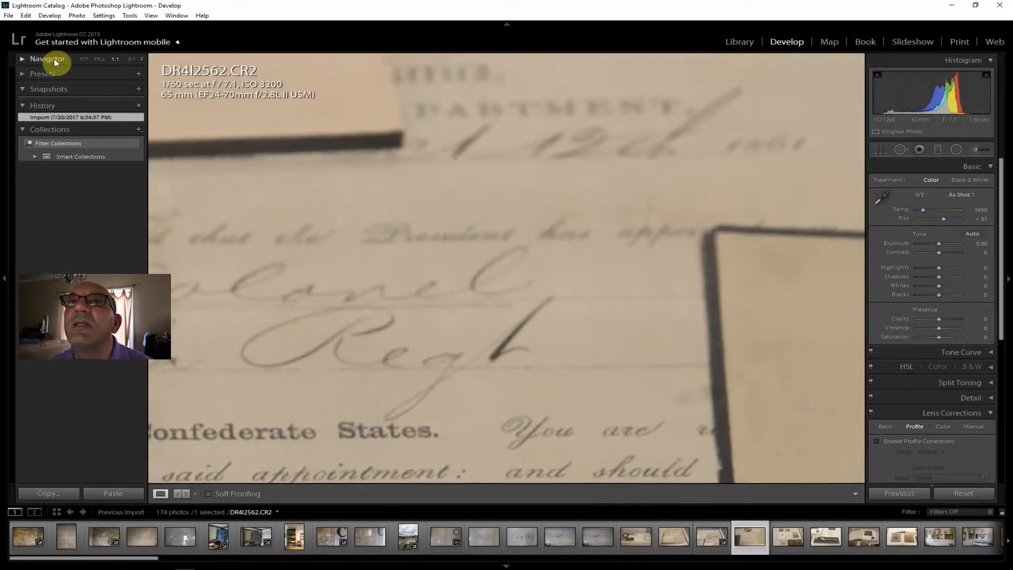
{"action": "left_click", "coordinate": [85, 57]}
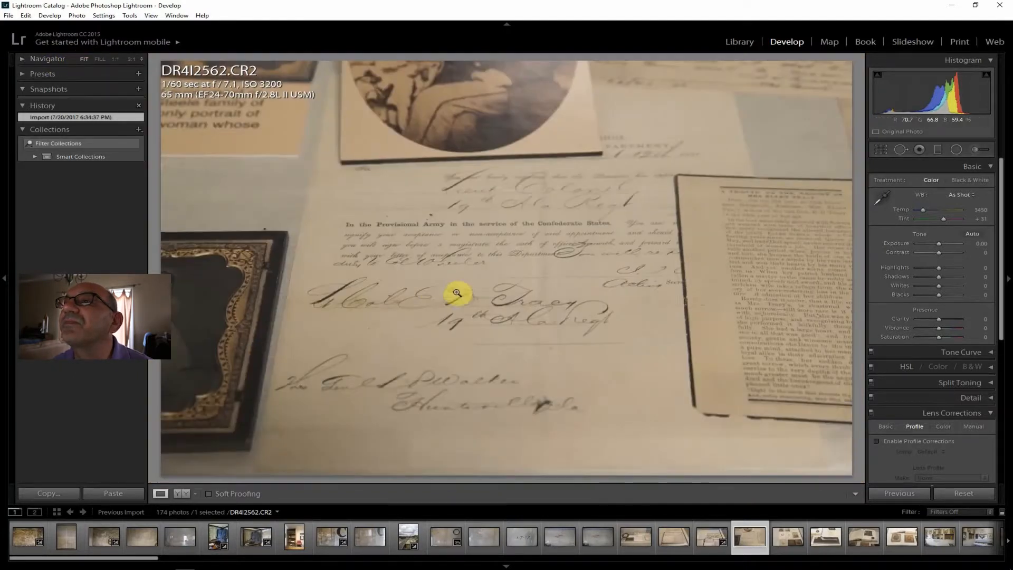
{"action": "left_click_drag", "start_coordinate": [614, 335], "coordinate": [574, 370]}
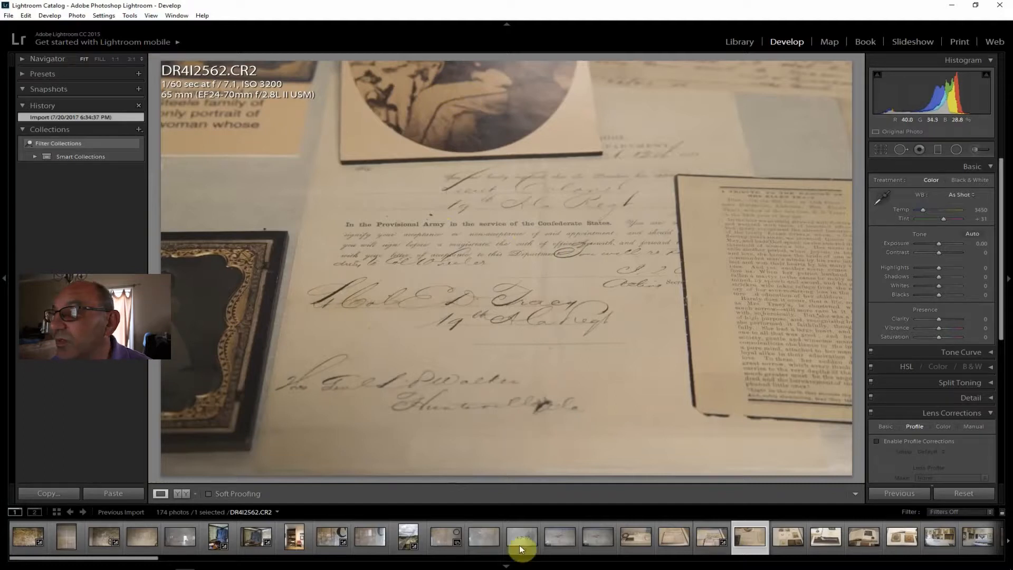
{"action": "left_click", "coordinate": [784, 538]}
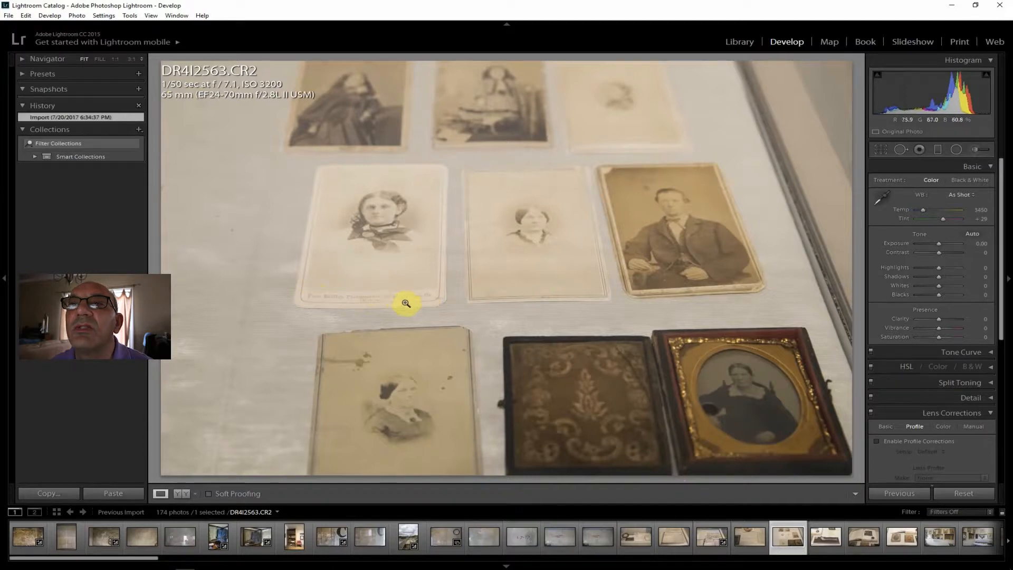
{"action": "left_click", "coordinate": [380, 302]}
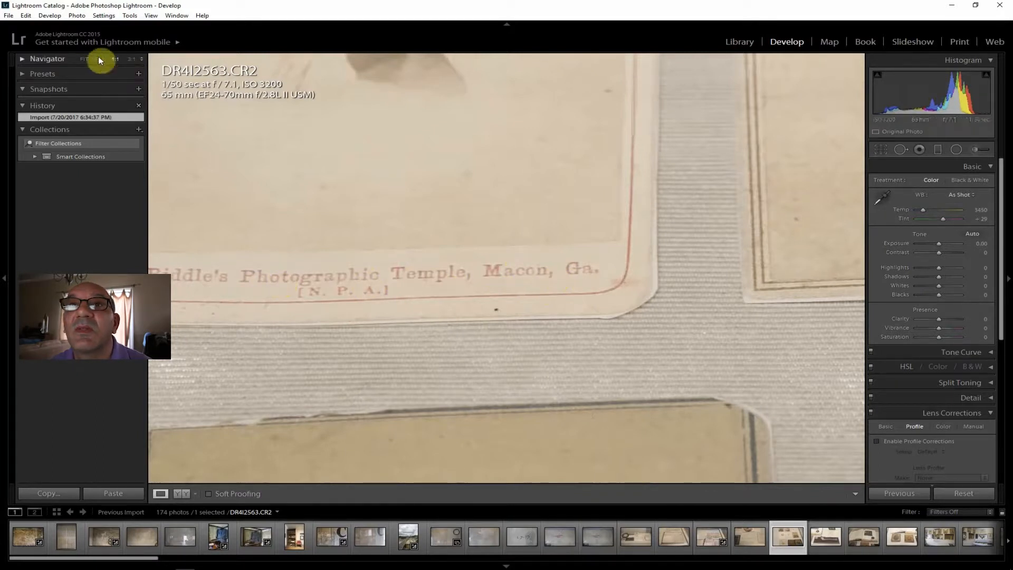
Step: Review the portrait cards in DR4I2563.CR2 and the ladle, open book and framed keepsakes in photos DR4I2564.CR2 through DR4I2566.CR2
{"action": "left_click", "coordinate": [84, 58]}
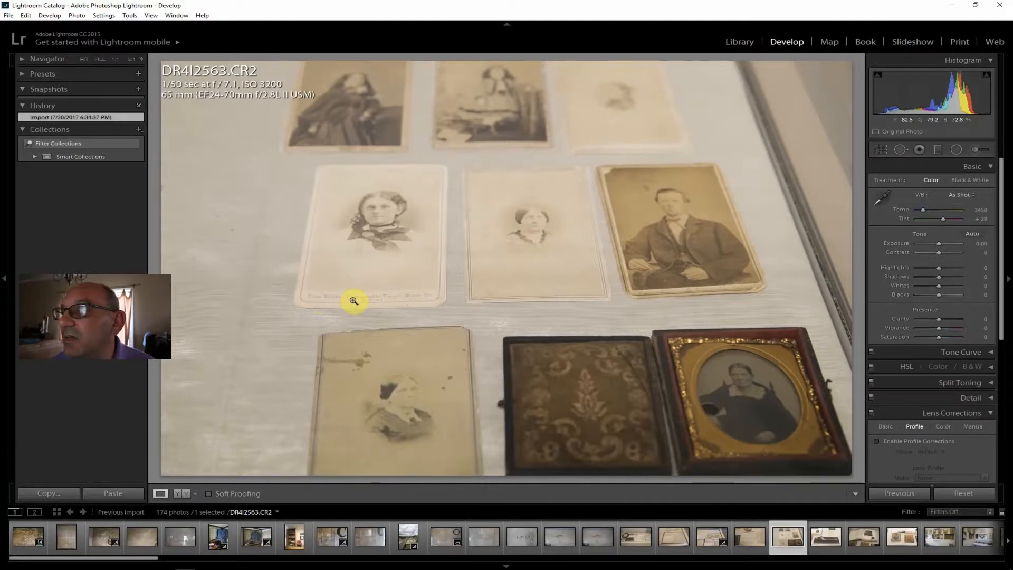
{"action": "left_click", "coordinate": [825, 537]}
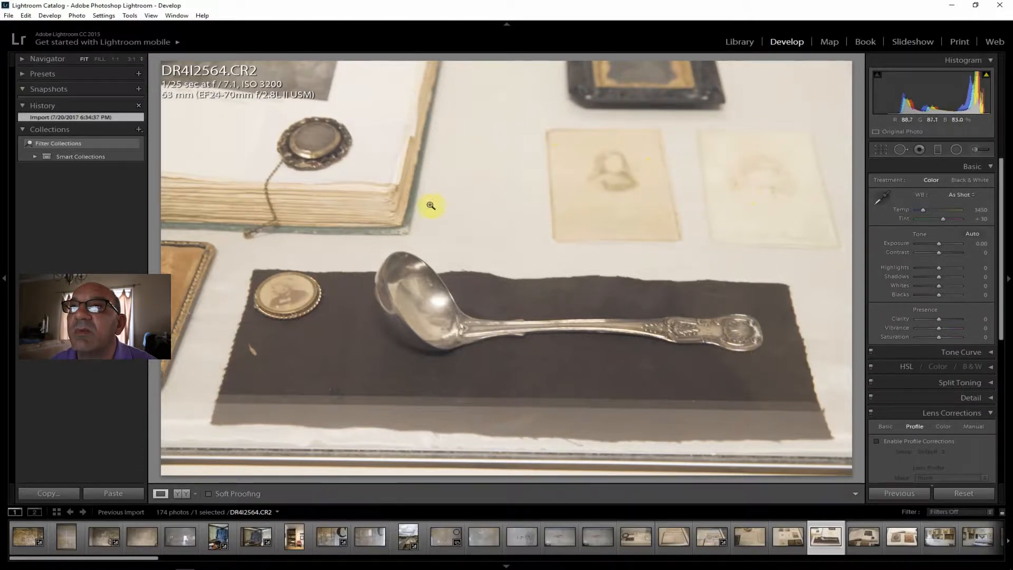
{"action": "left_click", "coordinate": [864, 538]}
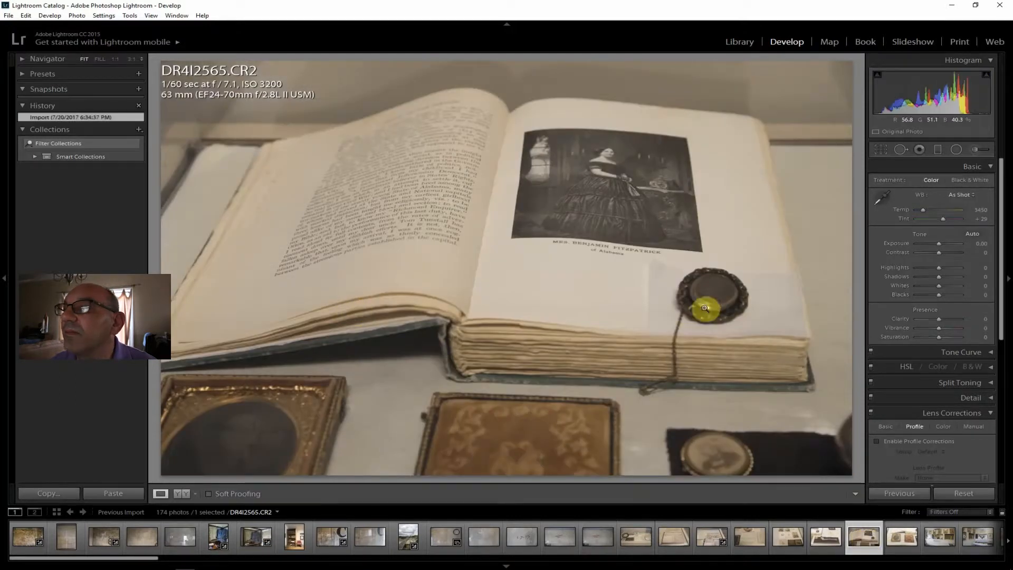
{"action": "left_click", "coordinate": [901, 536]}
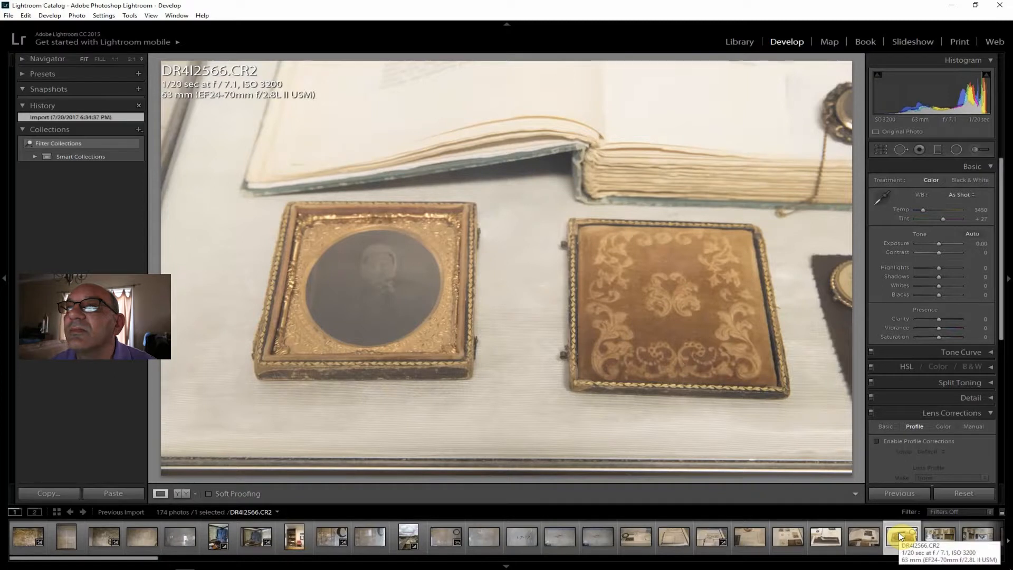
Step: Enable lens profile corrections for the military exhibit photo DR4I2567.CR2 and set Contrast to +29, Clarity to +21 and Highlights to -71
{"action": "left_click", "coordinate": [938, 536]}
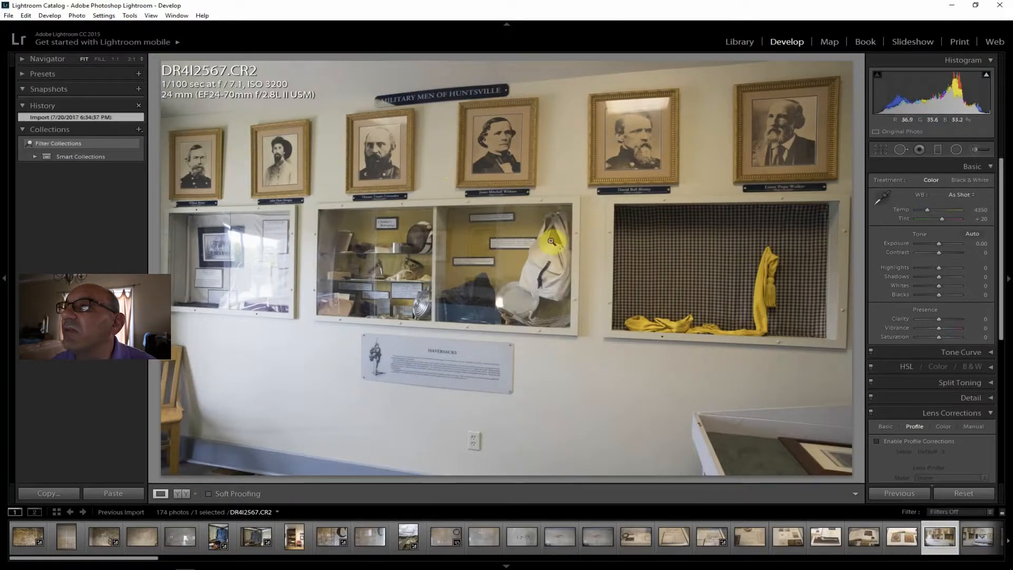
{"action": "left_click", "coordinate": [905, 442]}
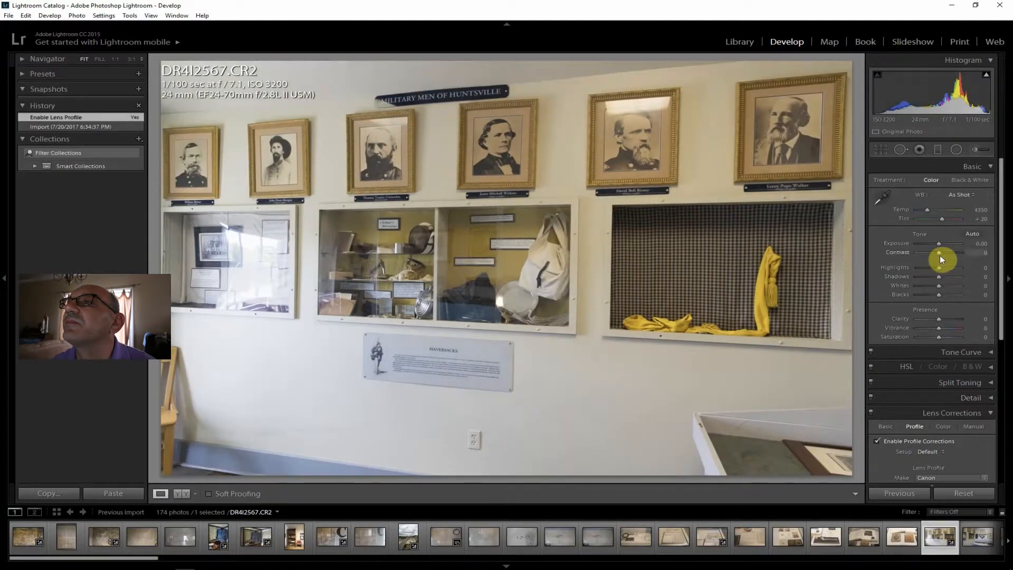
{"action": "left_click_drag", "start_coordinate": [939, 253], "coordinate": [945, 253]}
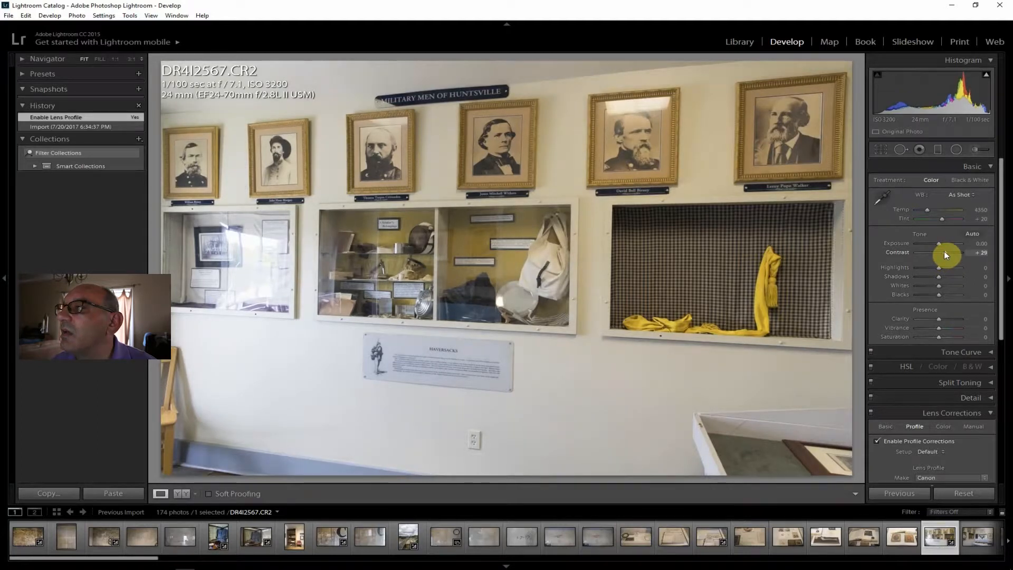
{"action": "left_click_drag", "start_coordinate": [938, 319], "coordinate": [944, 319]}
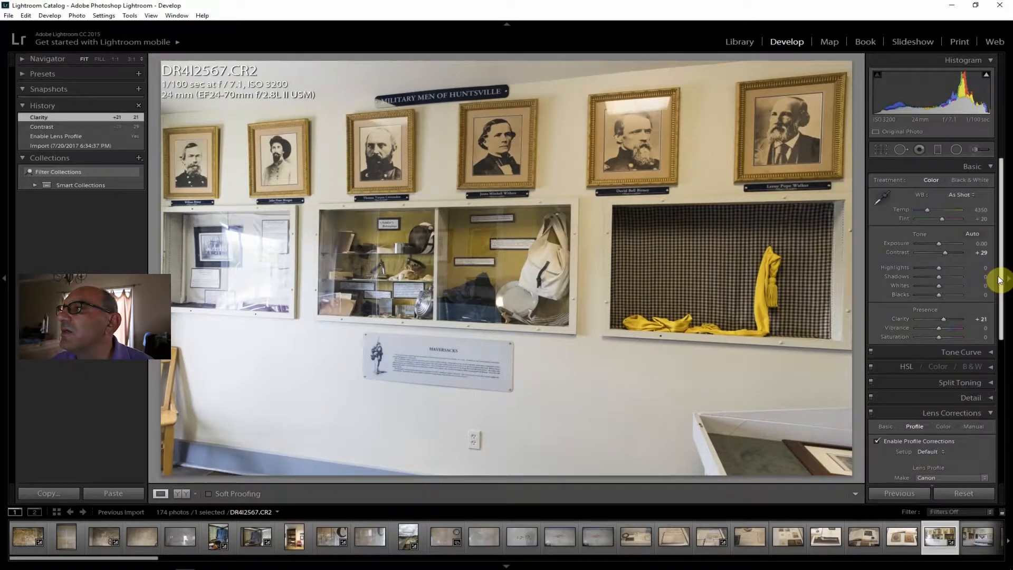
{"action": "left_click_drag", "start_coordinate": [940, 268], "coordinate": [923, 265]}
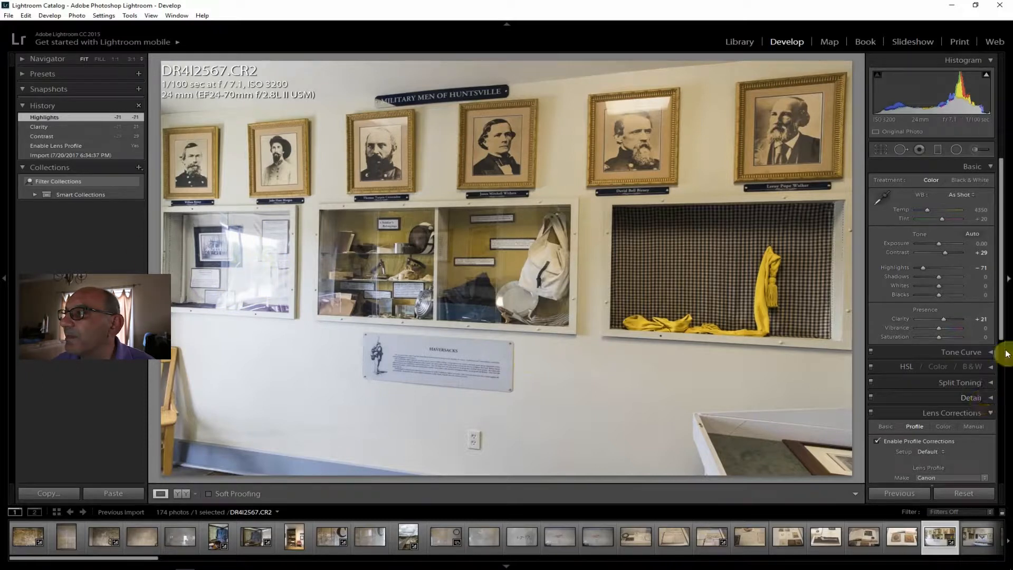
Step: Try a strong Dehaze of +43 on the military exhibit photo and reduce the amount to +10
{"action": "left_click_drag", "start_coordinate": [1002, 324], "coordinate": [1007, 472]}
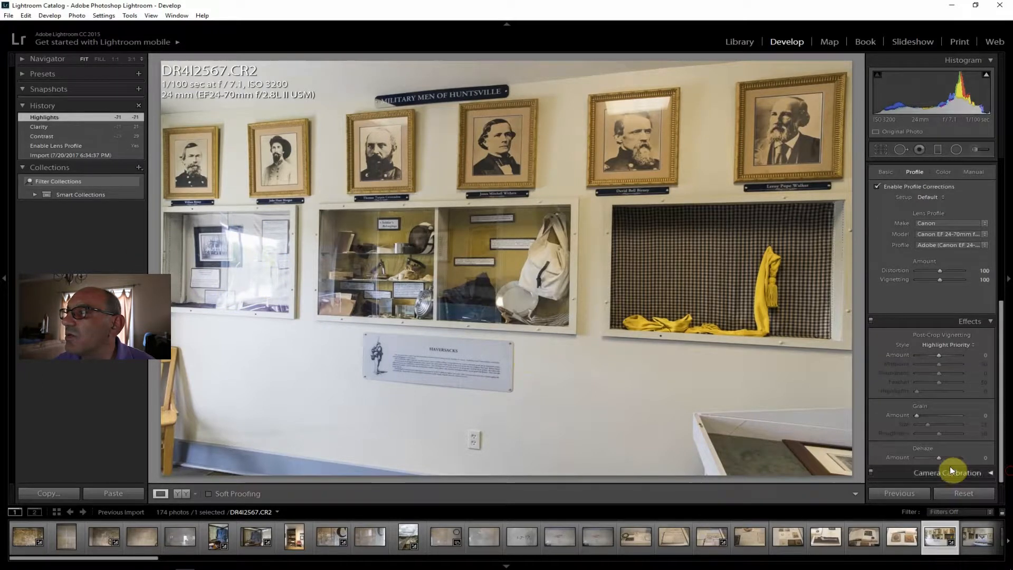
{"action": "left_click_drag", "start_coordinate": [945, 454], "coordinate": [948, 455]}
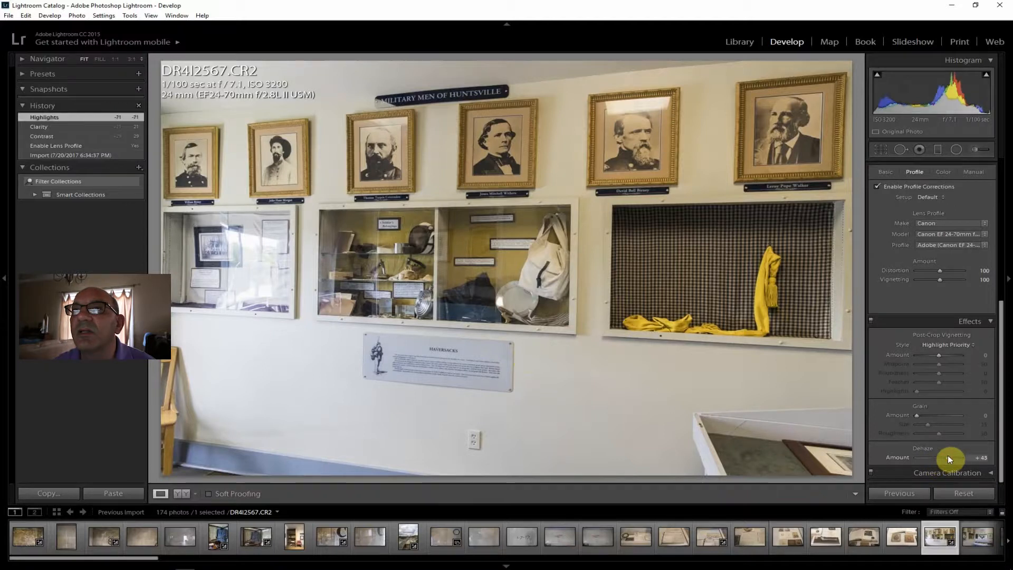
{"action": "left_click_drag", "start_coordinate": [948, 455], "coordinate": [941, 455]}
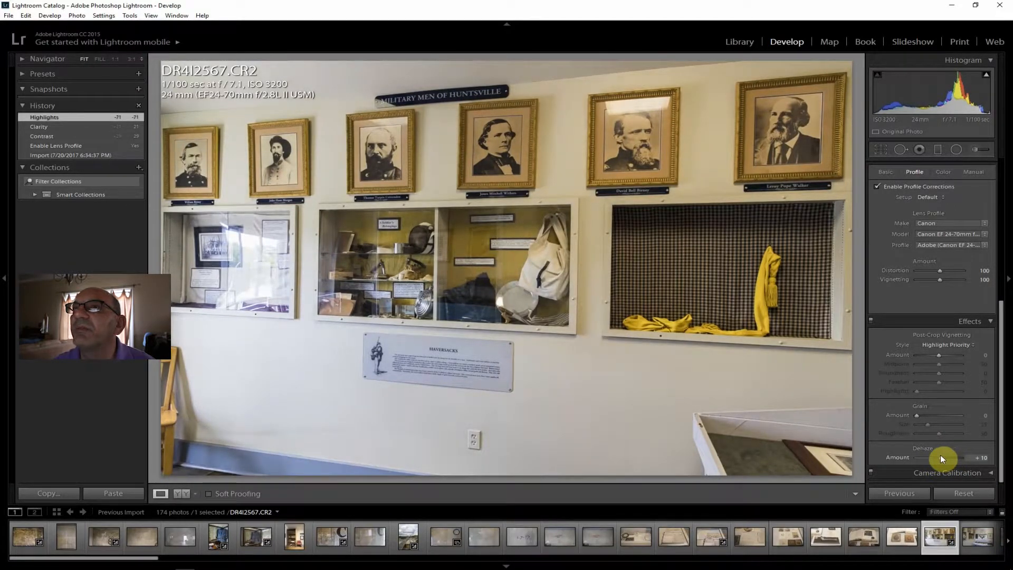
Step: Examine the hat display in DR4I2568.CR2, the ship model in DR4I2569.CR2 and the label on the framed portrait in DR4I2570.CR2
{"action": "left_click", "coordinate": [970, 538]}
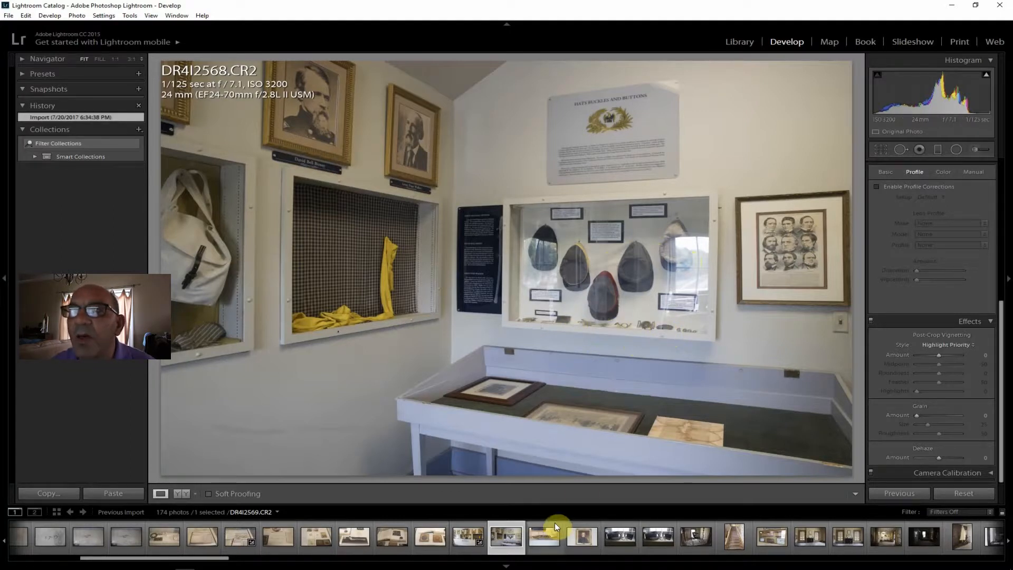
{"action": "left_click", "coordinate": [542, 539]}
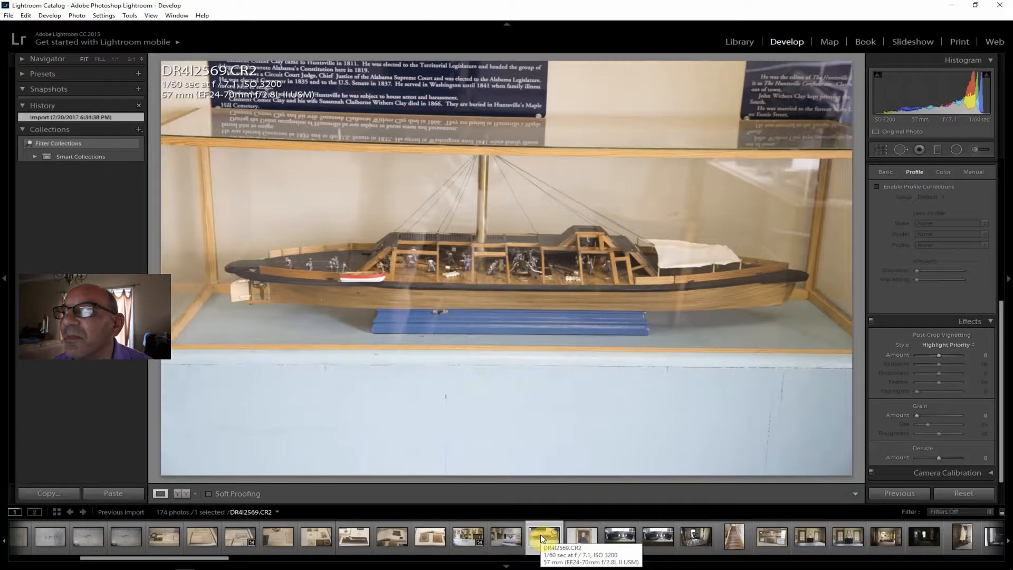
{"action": "left_click", "coordinate": [586, 539]}
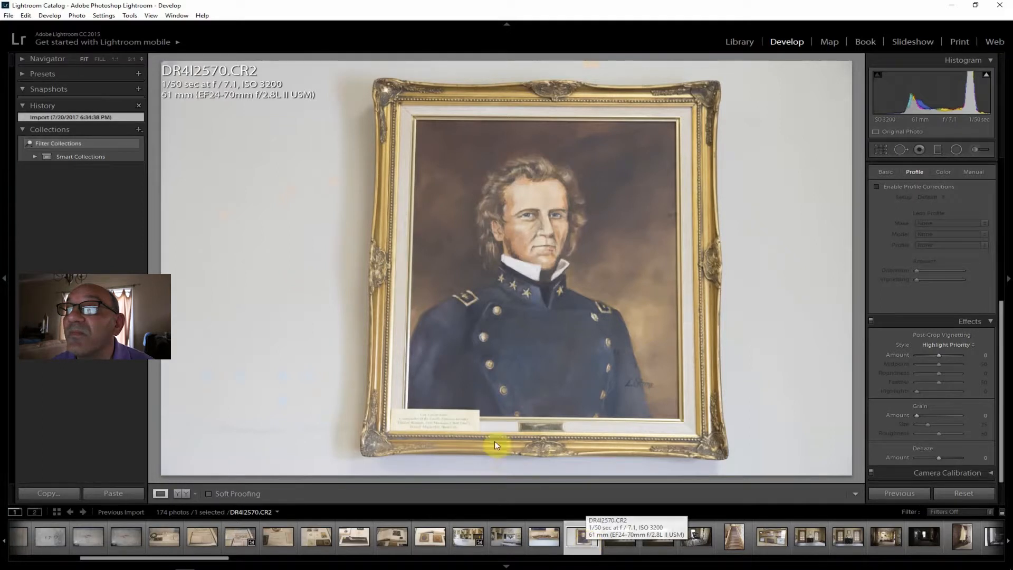
{"action": "left_click", "coordinate": [442, 421]}
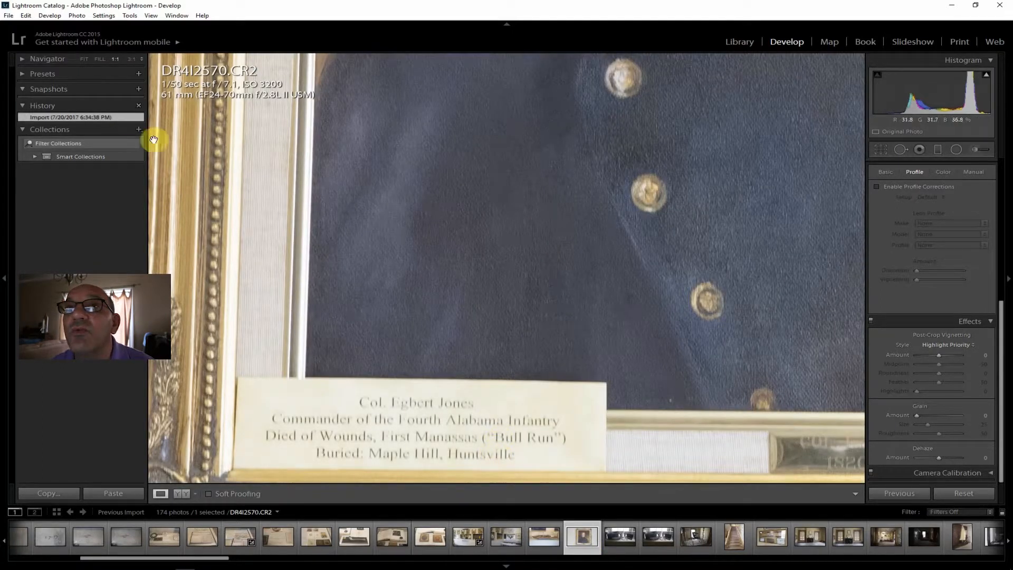
{"action": "left_click", "coordinate": [85, 60]}
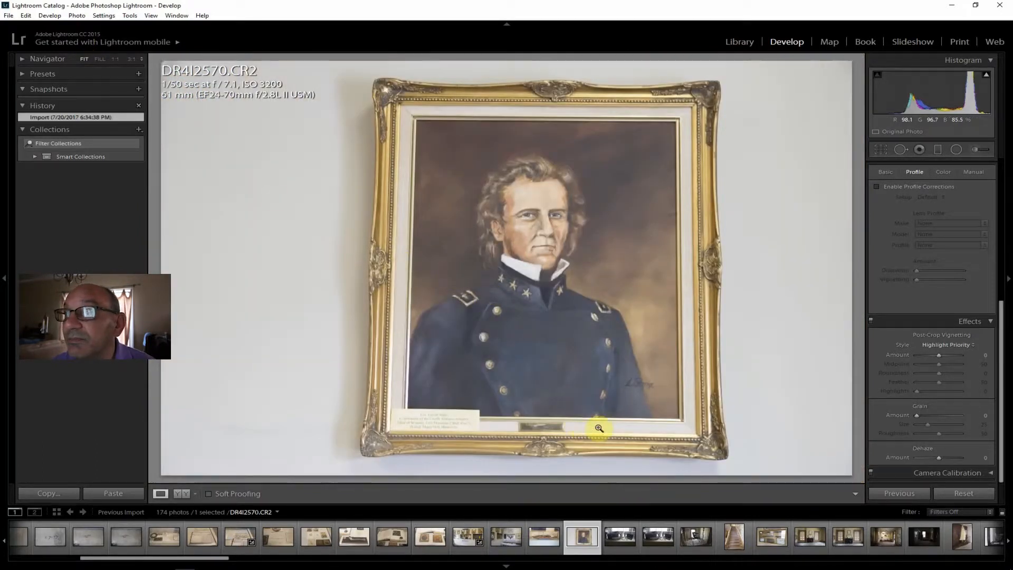
Step: Enable lens profile corrections for the medical kit photo DR4I2571.CR2 and set its Dehaze amount to +33
{"action": "left_click", "coordinate": [616, 539]}
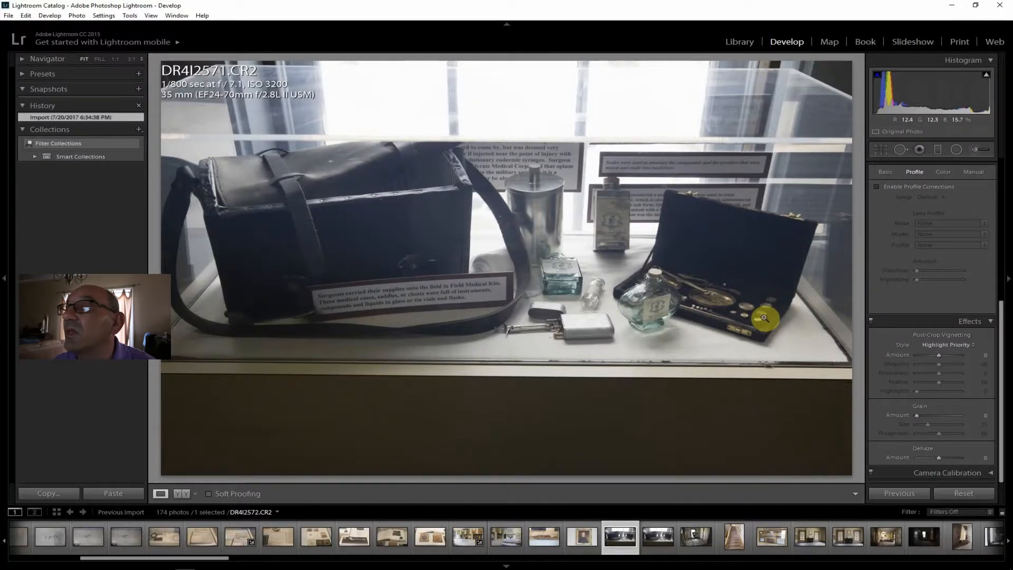
{"action": "left_click", "coordinate": [901, 185]}
{"action": "left_click_drag", "start_coordinate": [939, 458], "coordinate": [946, 458]}
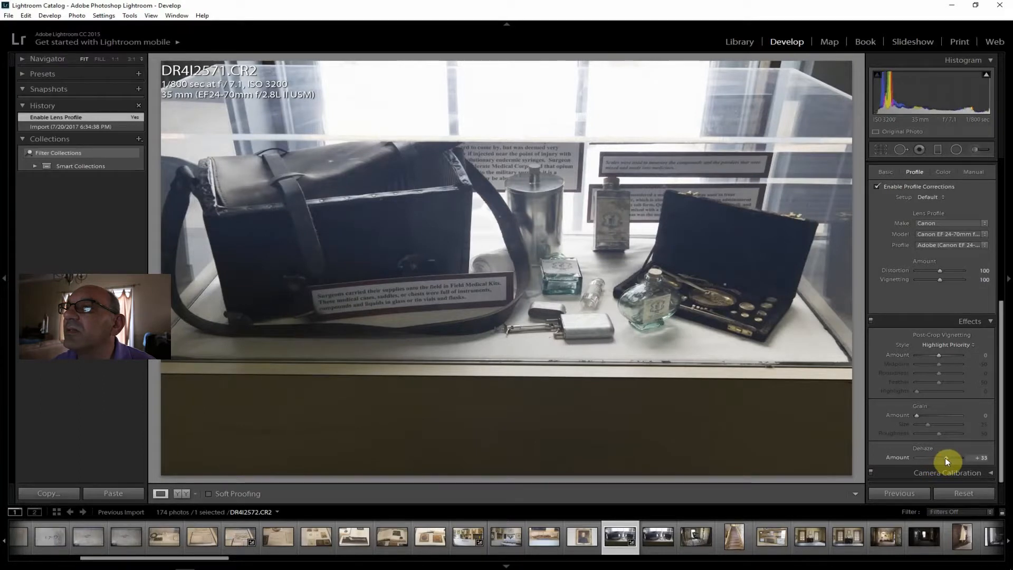
Step: Set the medical kit photo's Shadows to +69, Highlights to -100, Contrast to +29 and Exposure to +0.24
{"action": "left_click_drag", "start_coordinate": [1001, 447], "coordinate": [991, 194]}
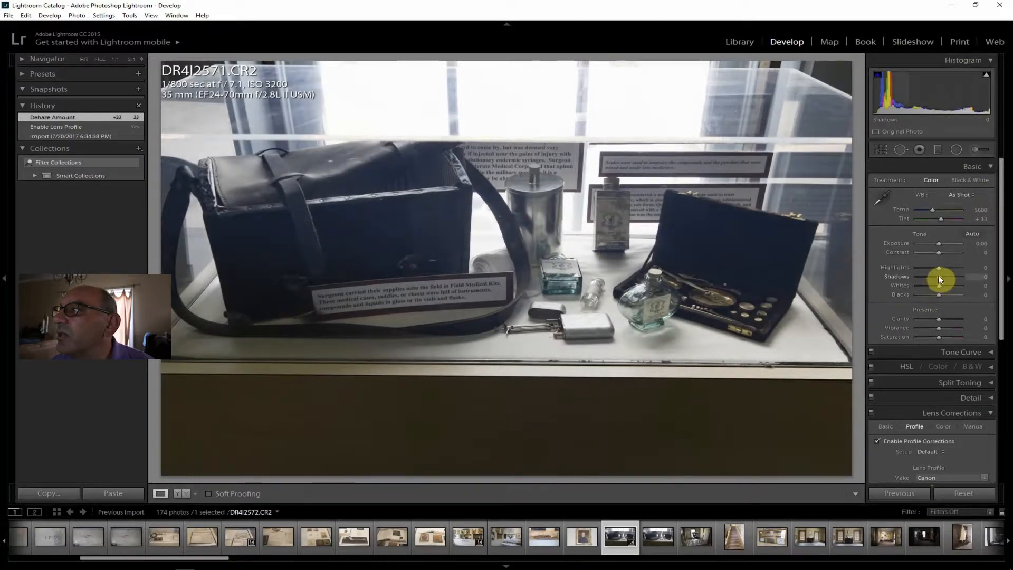
{"action": "left_click_drag", "start_coordinate": [941, 276], "coordinate": [945, 251]}
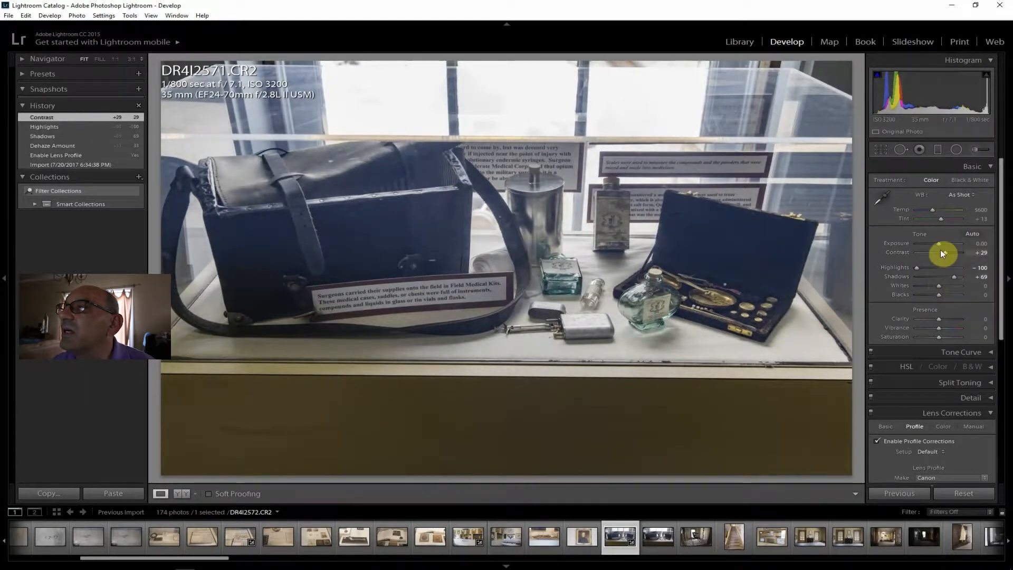
{"action": "left_click_drag", "start_coordinate": [939, 243], "coordinate": [939, 244]}
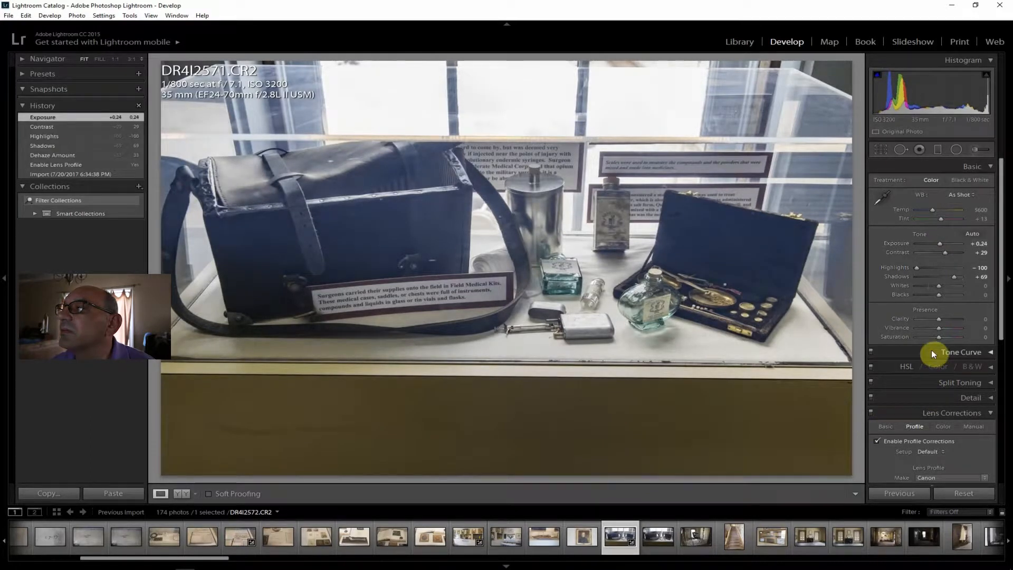
Step: Set the medical kit photo's Clarity to +45, Vibrance and Saturation to +14, Whites to -45 and Shadows to +79
{"action": "left_click_drag", "start_coordinate": [947, 320], "coordinate": [941, 334]}
{"action": "left_click_drag", "start_coordinate": [939, 337], "coordinate": [943, 335]}
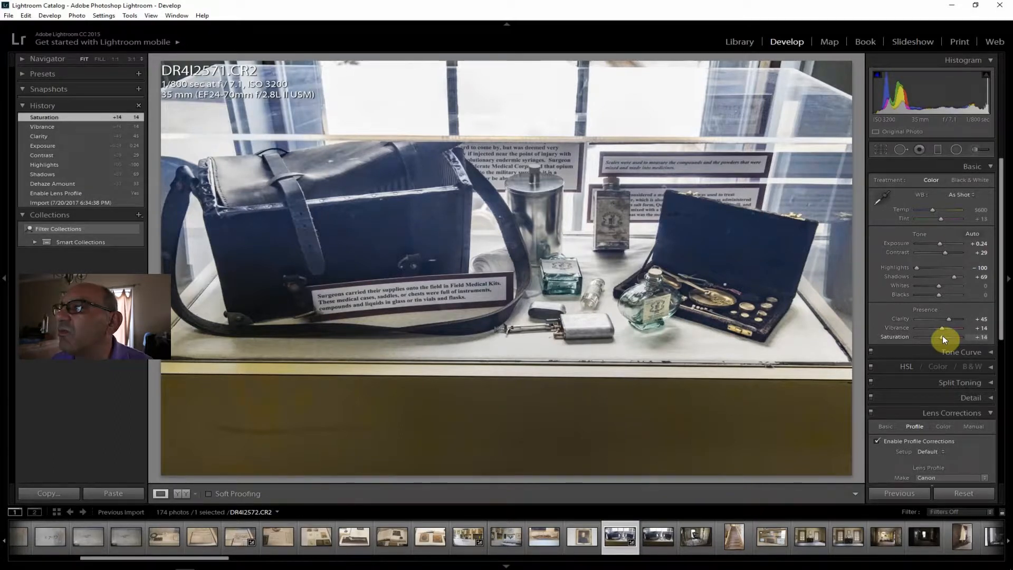
{"action": "left_click_drag", "start_coordinate": [937, 286], "coordinate": [957, 277]}
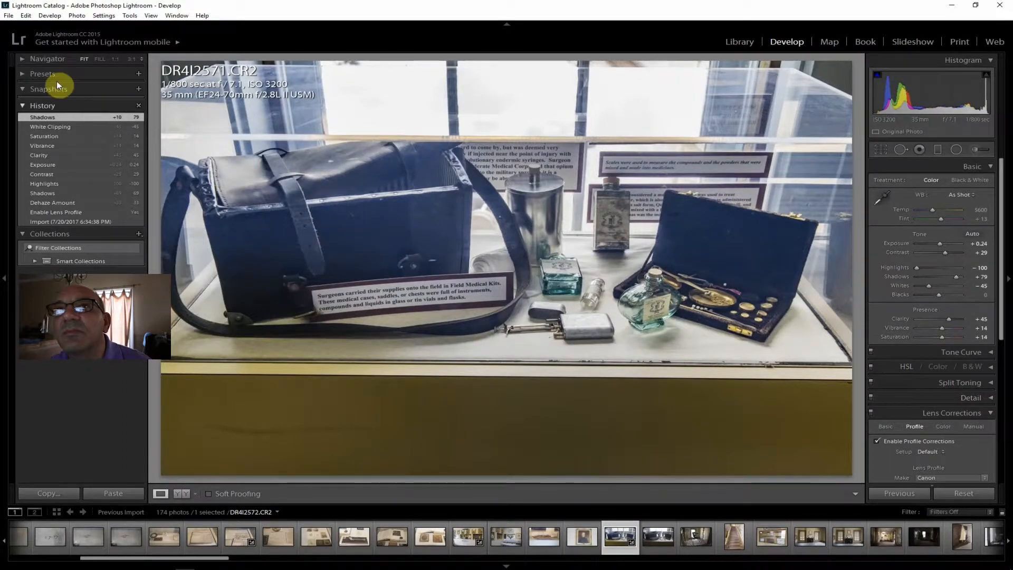
Step: Export the edited medical kit photo DR4I2571.CR2 to the hard drive
{"action": "left_click", "coordinate": [9, 15]}
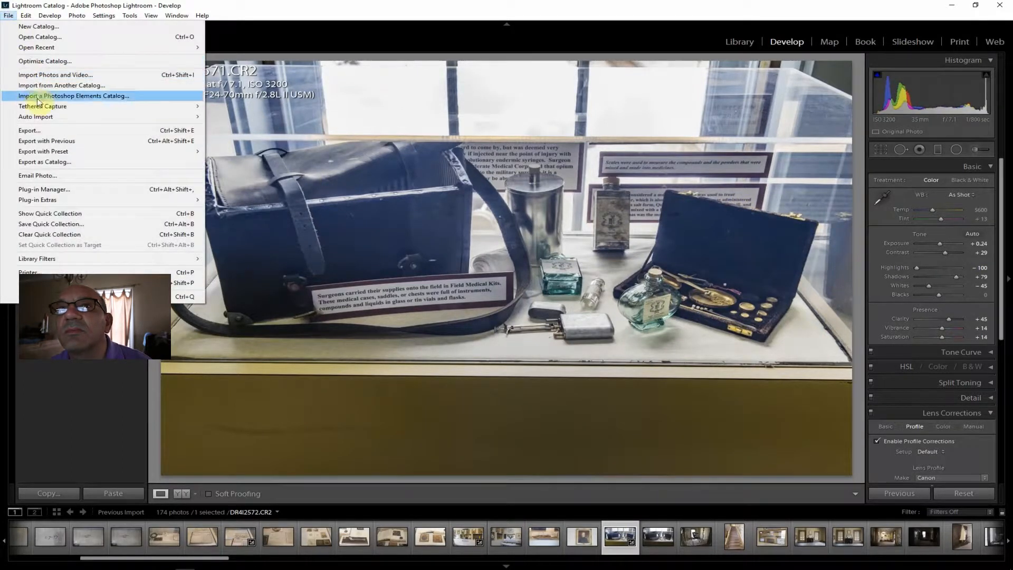
{"action": "left_click", "coordinate": [47, 130]}
{"action": "left_click", "coordinate": [682, 538]}
Step: Enable lens profile corrections for carriage photo DR4I2573.CR2 and set Contrast +26, Highlights -50, Shadows +81, Clarity +19, Vibrance +12 and Saturation +12
{"action": "left_click", "coordinate": [652, 547]}
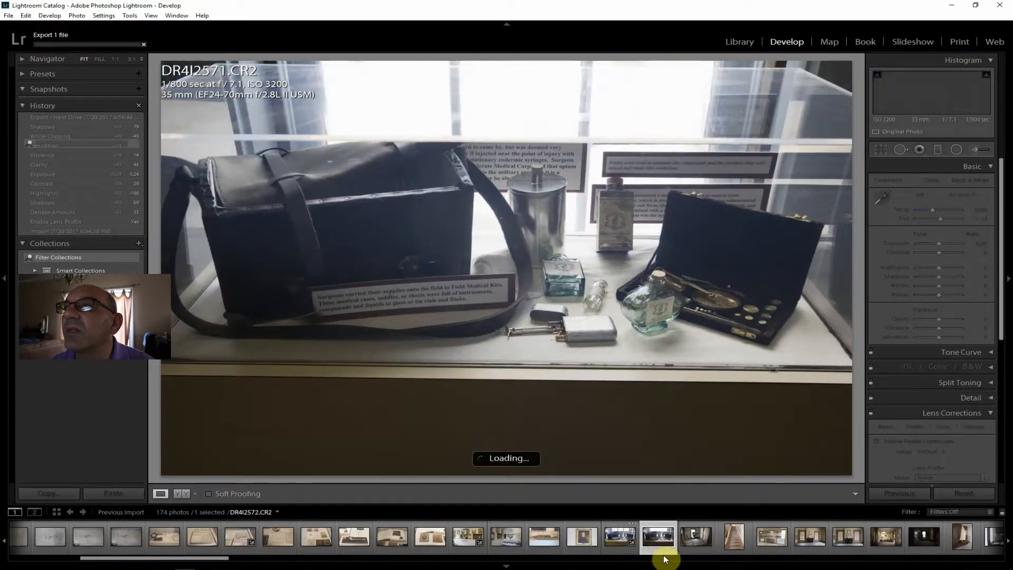
{"action": "left_click", "coordinate": [698, 547]}
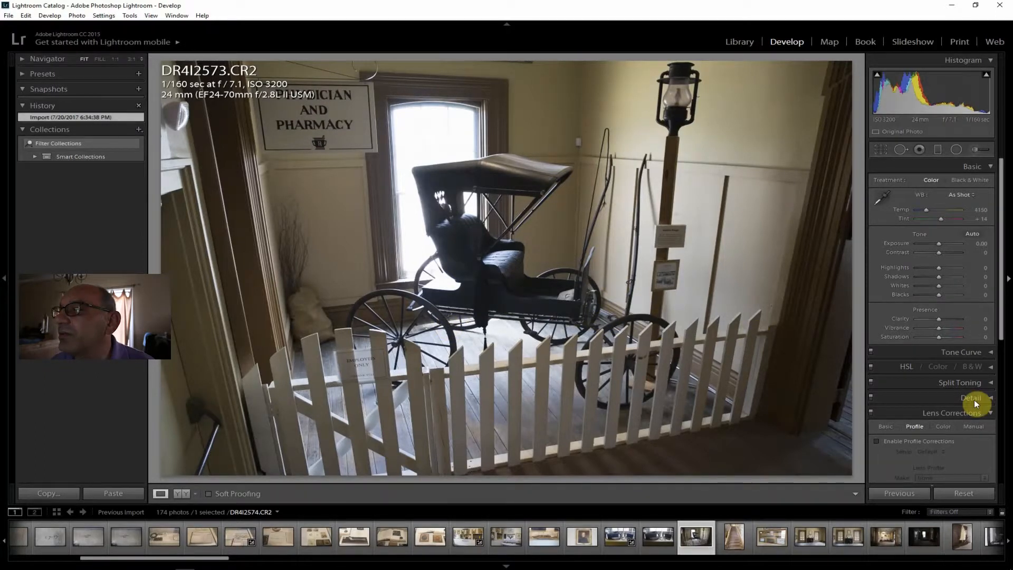
{"action": "left_click", "coordinate": [904, 442]}
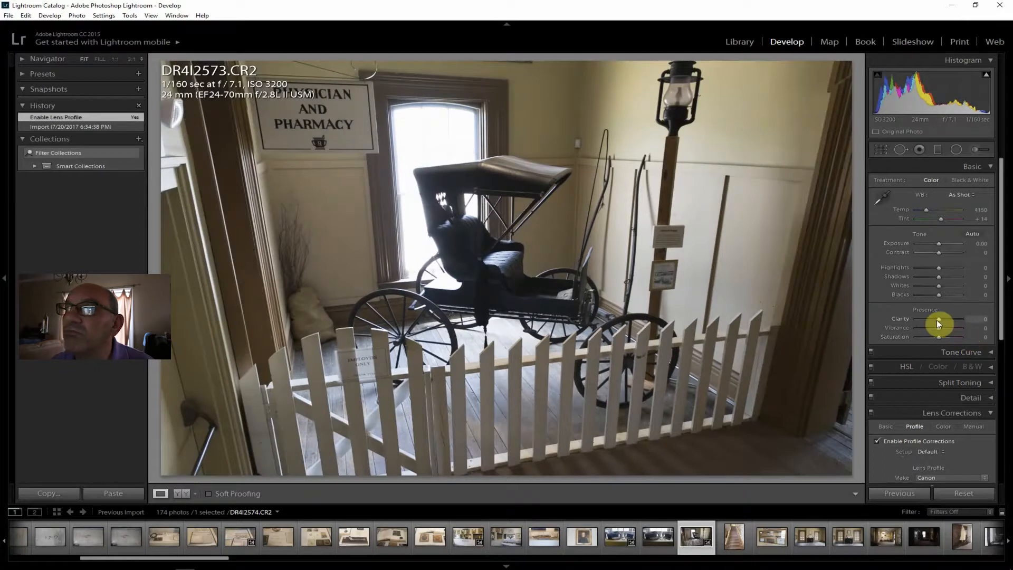
{"action": "left_click_drag", "start_coordinate": [940, 319], "coordinate": [945, 318]}
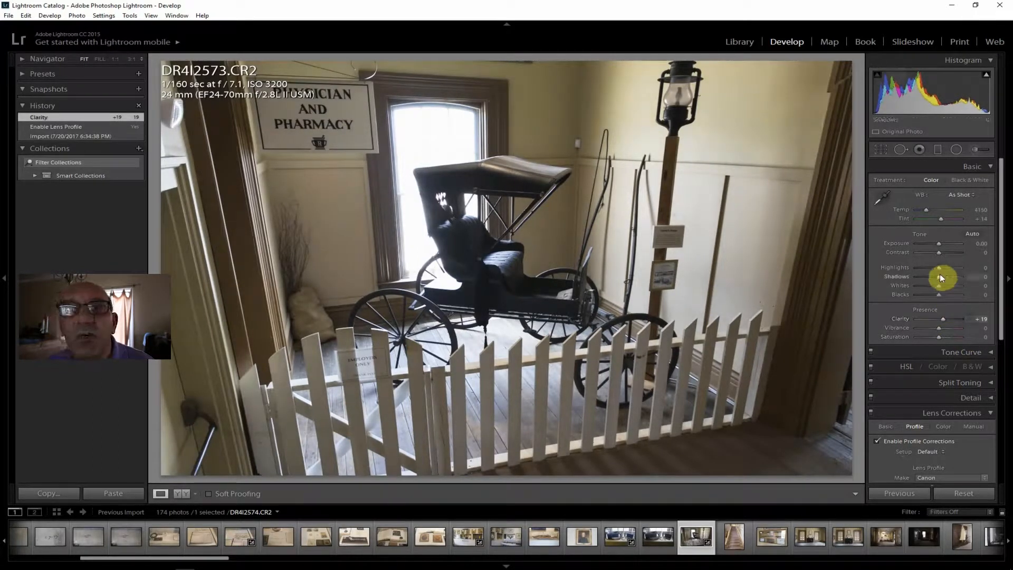
{"action": "mouse_move", "coordinate": [945, 276]}
{"action": "left_mouse_down"}
{"action": "mouse_move", "coordinate": [946, 252]}
{"action": "mouse_move", "coordinate": [941, 267]}
{"action": "mouse_move", "coordinate": [930, 266]}
{"action": "mouse_move", "coordinate": [958, 274]}
{"action": "left_mouse_up"}
{"action": "left_click_drag", "start_coordinate": [942, 328], "coordinate": [938, 337]}
Step: Set the carriage photo's Dehaze amount to +29 and its Exposure to +0.48
{"action": "left_click_drag", "start_coordinate": [1002, 325], "coordinate": [946, 456]}
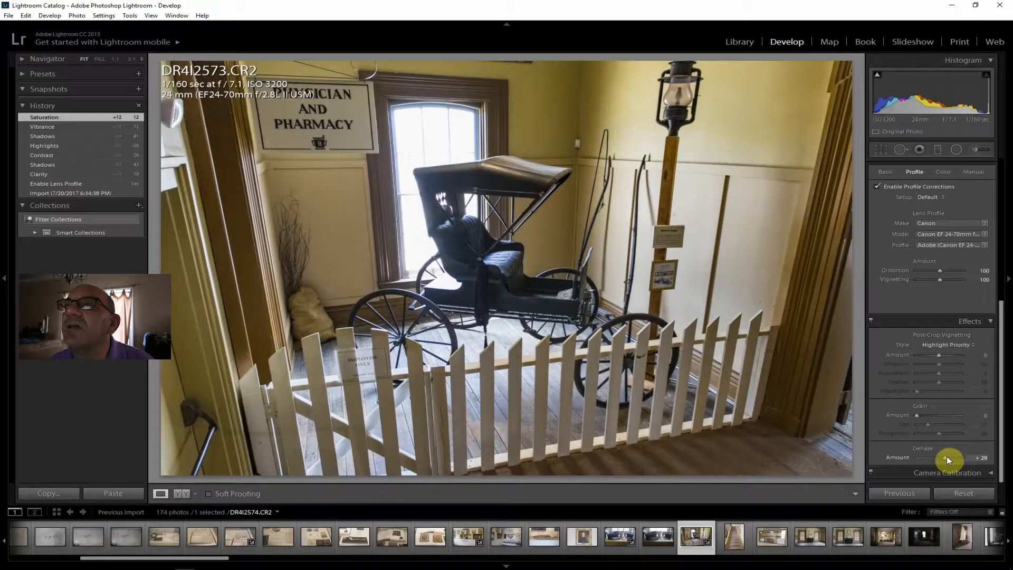
{"action": "left_click_drag", "start_coordinate": [947, 456], "coordinate": [947, 456]}
{"action": "left_click_drag", "start_coordinate": [1002, 358], "coordinate": [1000, 215]}
{"action": "left_click_drag", "start_coordinate": [939, 242], "coordinate": [942, 242]}
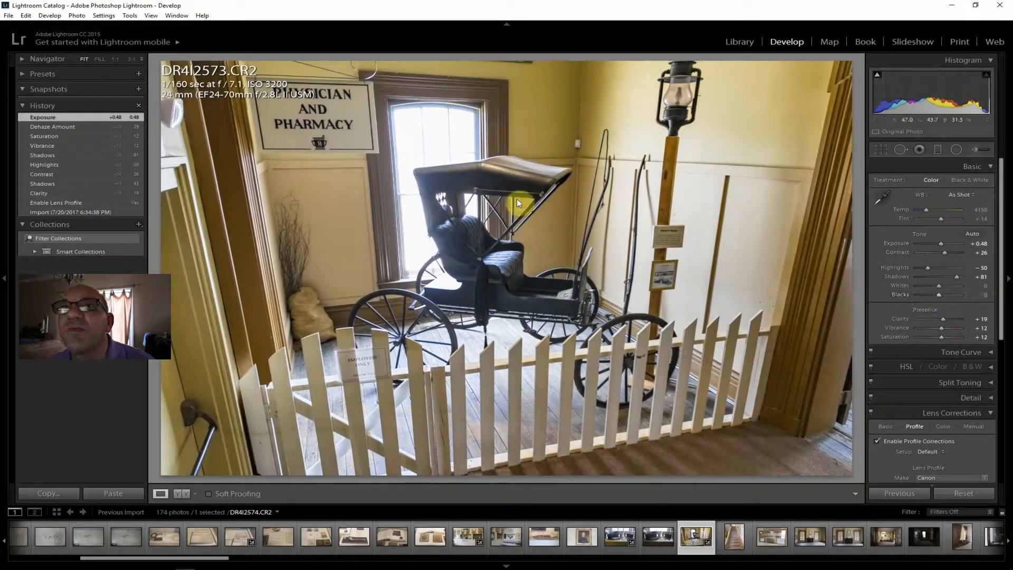
Step: Export the edited carriage photo DR4I2573.CR2 to the J:\ToPost folder on the hard drive
{"action": "left_click", "coordinate": [8, 15]}
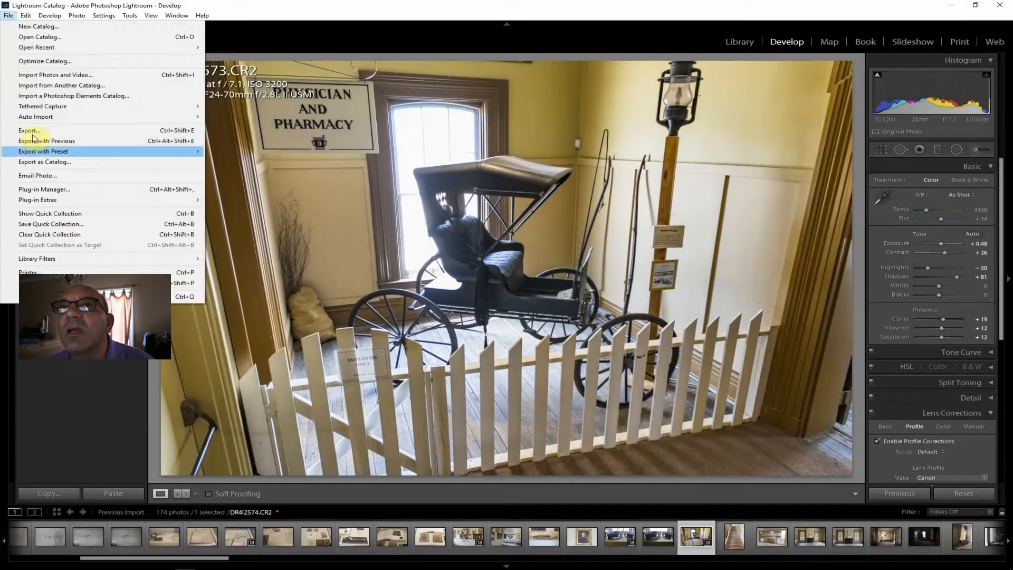
{"action": "left_click", "coordinate": [32, 131]}
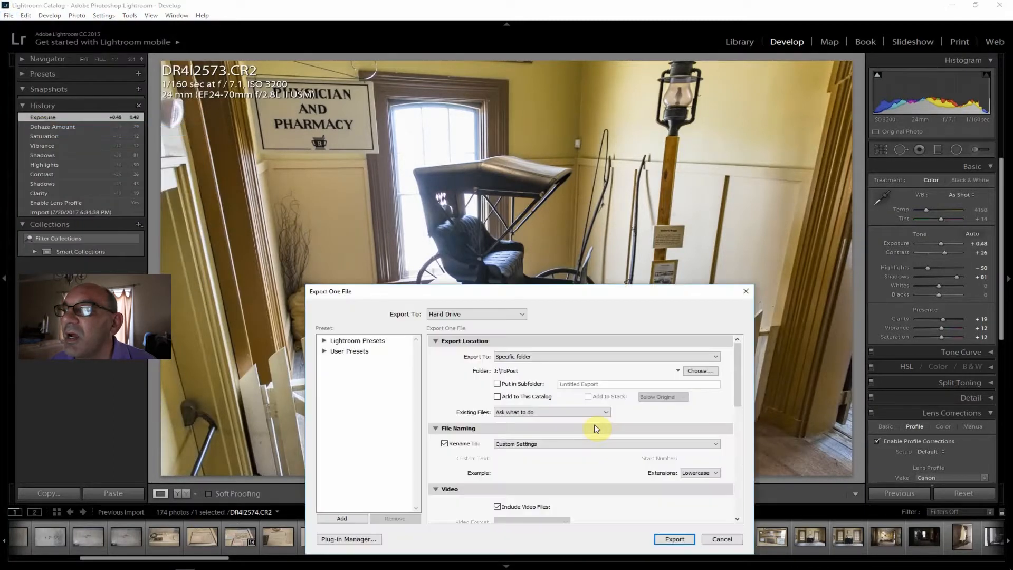
{"action": "left_click", "coordinate": [675, 538]}
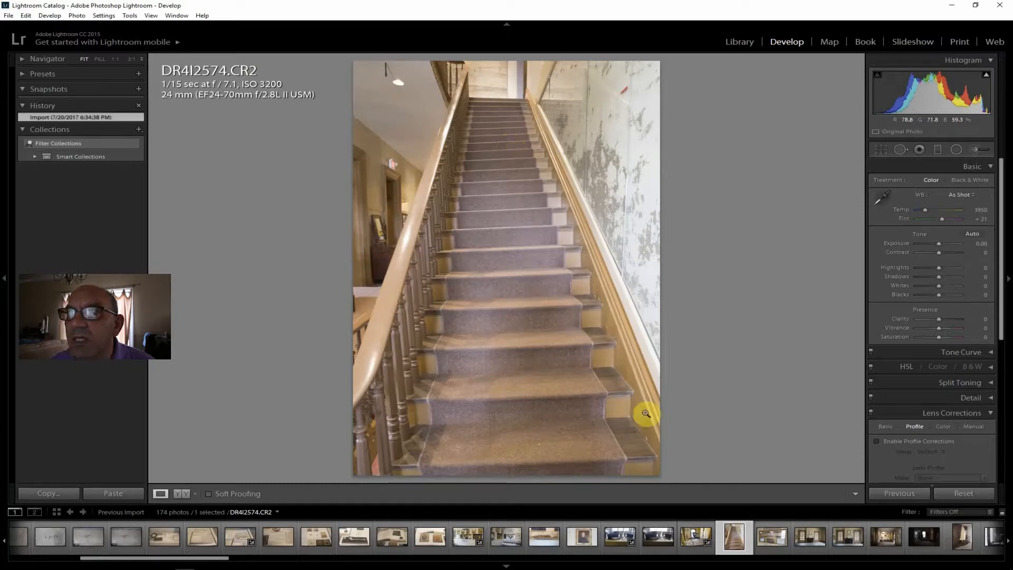
Step: Enable lens profile corrections for the staircase photo DR4I2574.CR2
{"action": "left_click", "coordinate": [927, 442]}
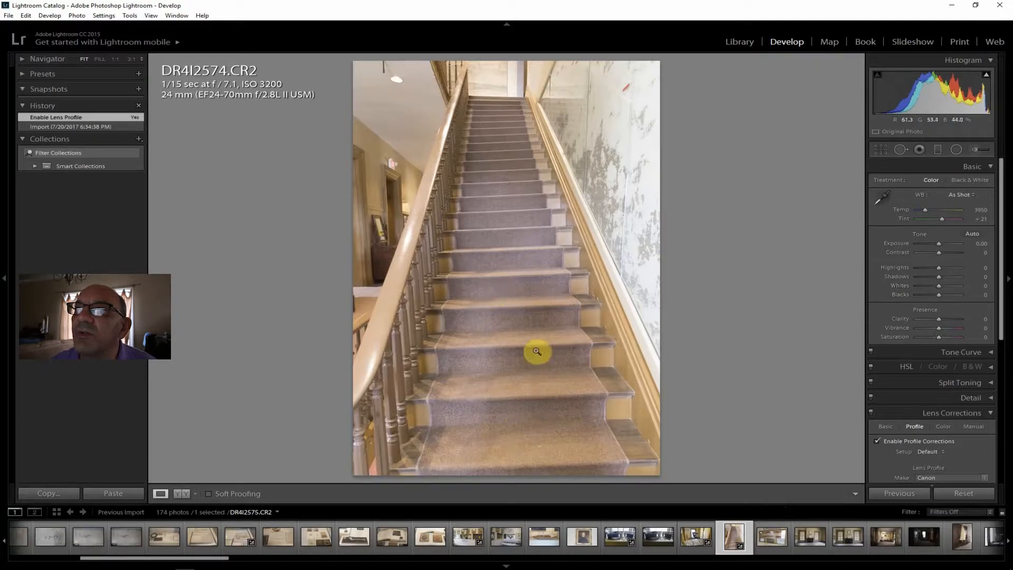
Step: Review the model train display case photo DR4I2575.CR2 and the fireplace room photos DR4I2576.CR2 and DR4I2577.CR2
{"action": "left_click", "coordinate": [770, 535]}
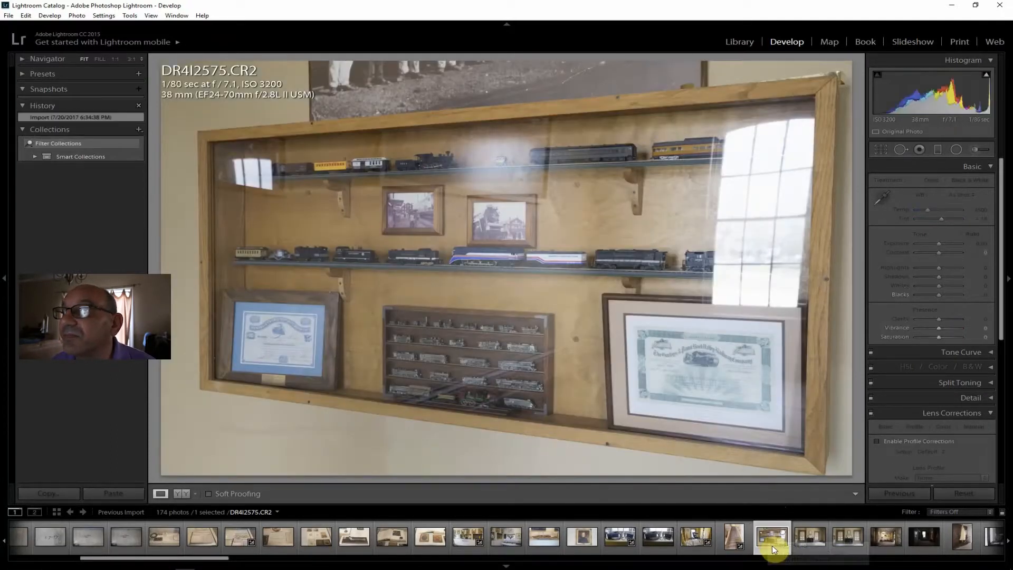
{"action": "left_click", "coordinate": [815, 540]}
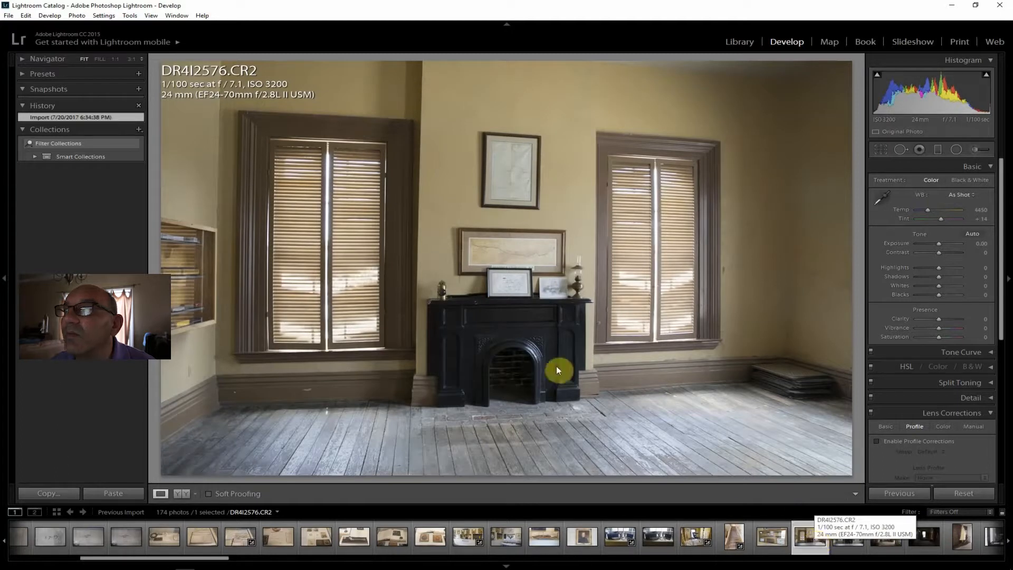
{"action": "left_click", "coordinate": [847, 538]}
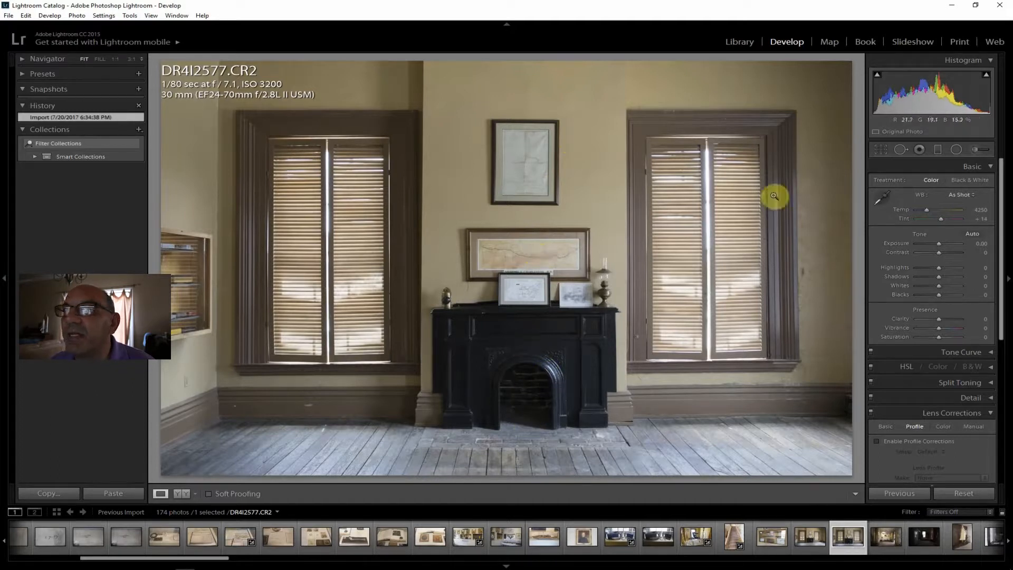
Step: Enable lens profile corrections for fireplace photo DR4I2577.CR2 and set Contrast +26, Highlights -45, Clarity +40 and Shadows +24
{"action": "left_click", "coordinate": [919, 441]}
{"action": "left_click_drag", "start_coordinate": [939, 252], "coordinate": [930, 267]}
{"action": "left_click_drag", "start_coordinate": [940, 319], "coordinate": [949, 318]}
{"action": "left_click_drag", "start_coordinate": [939, 277], "coordinate": [945, 276]}
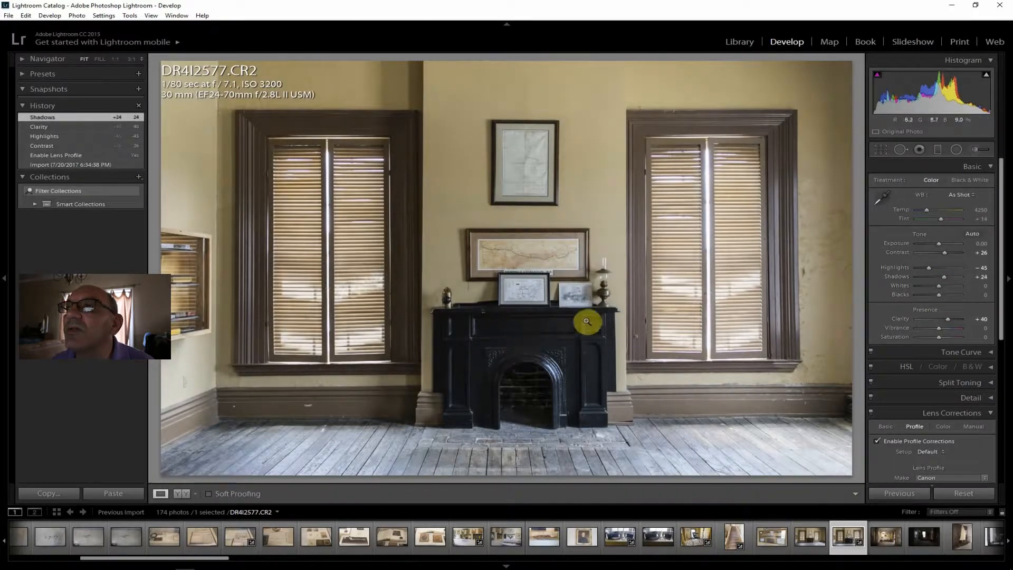
Step: Inspect the framed railroad map above the fireplace up close, and set the photo's Vibrance +7, Saturation +7 and Dehaze +29
{"action": "left_click", "coordinate": [574, 257]}
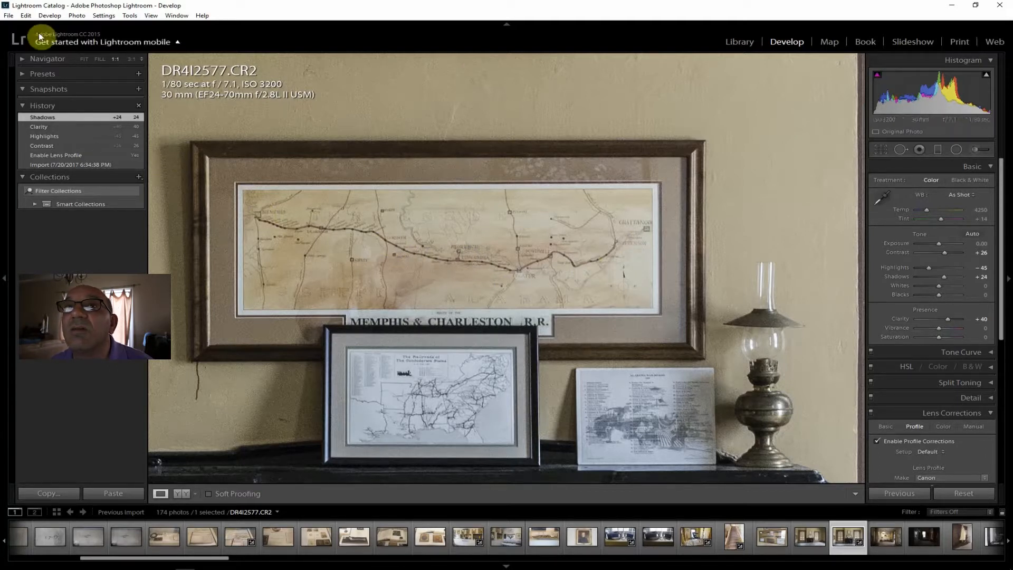
{"action": "left_click", "coordinate": [83, 59]}
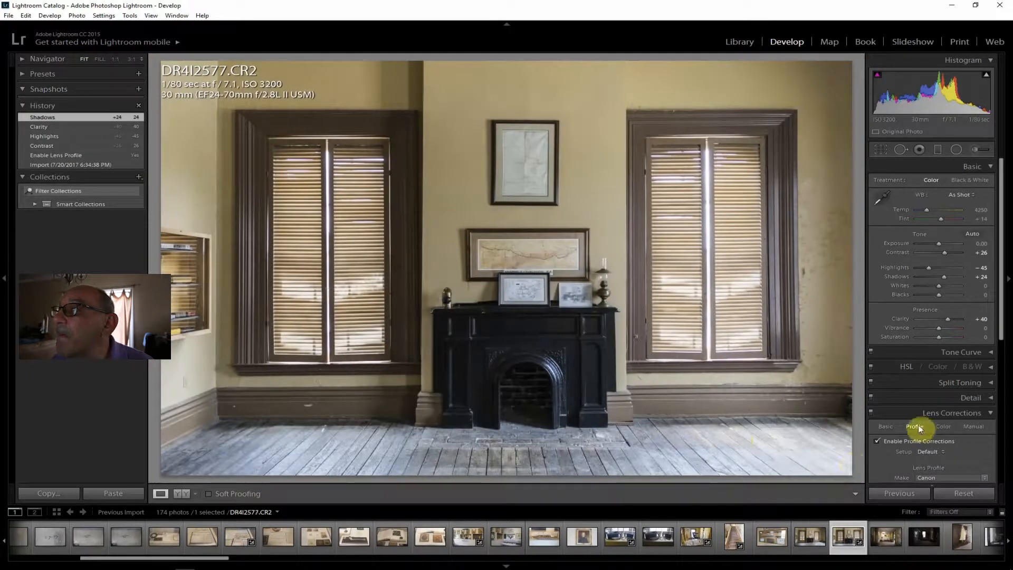
{"action": "left_click_drag", "start_coordinate": [941, 328], "coordinate": [942, 337]}
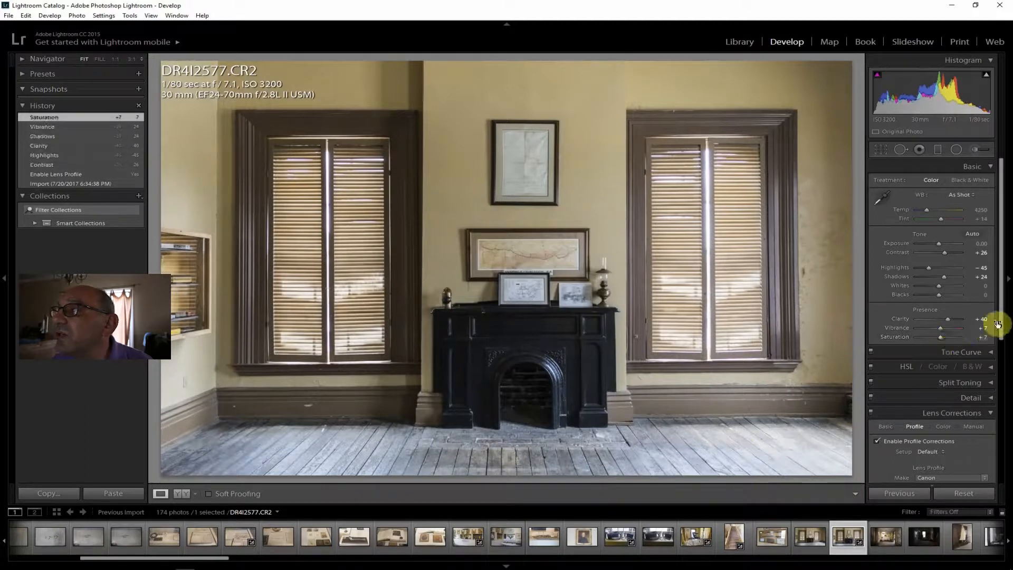
{"action": "scroll", "coordinate": [1006, 350], "scroll_direction": "down", "scroll_amount": 1}
{"action": "left_click_drag", "start_coordinate": [1006, 350], "coordinate": [946, 458]}
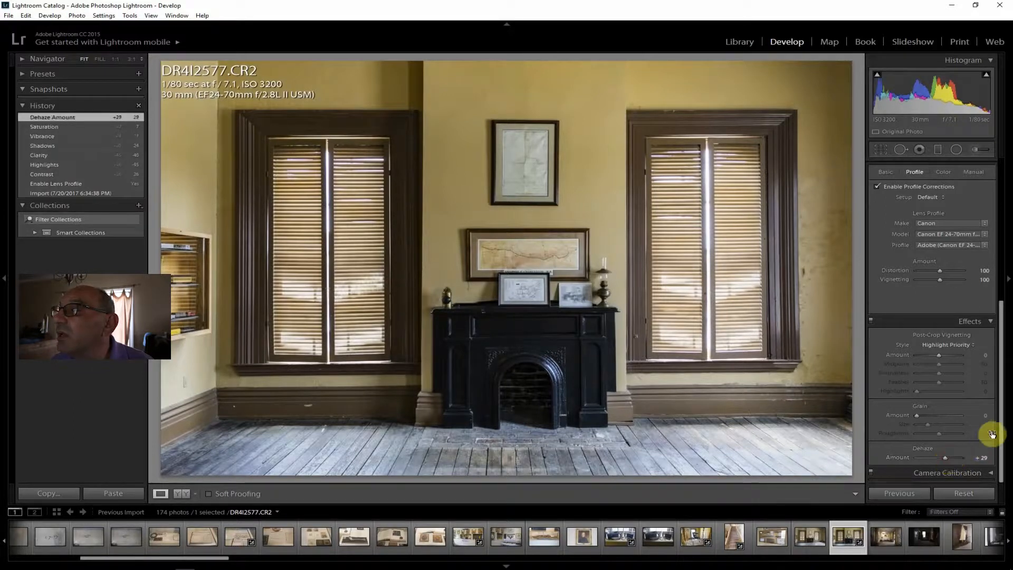
Step: Set the fireplace photo's Shadows to +74 and Exposure to +0.36
{"action": "left_click_drag", "start_coordinate": [1002, 430], "coordinate": [1002, 246]}
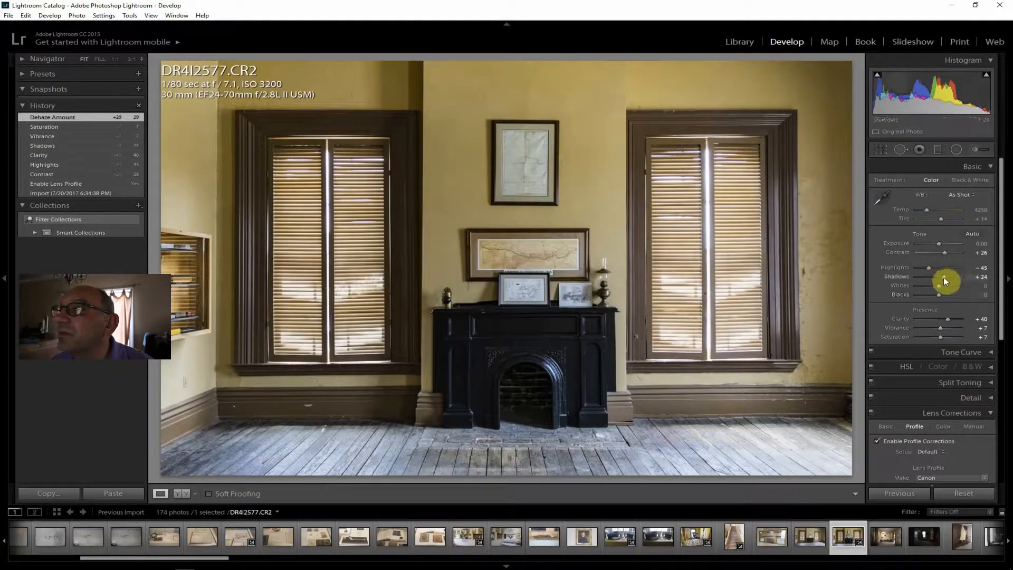
{"action": "left_click_drag", "start_coordinate": [949, 275], "coordinate": [956, 278]}
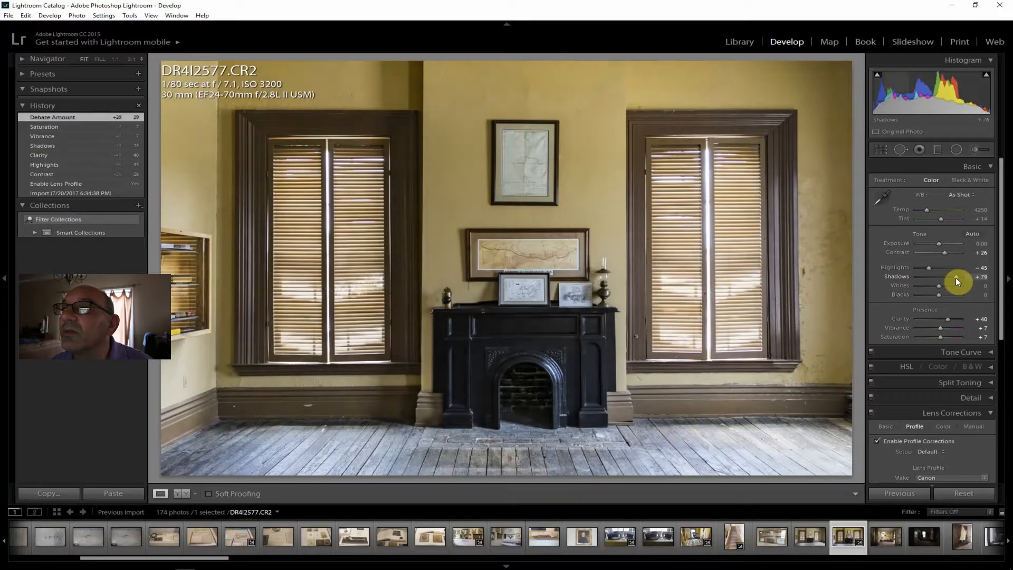
{"action": "left_click_drag", "start_coordinate": [955, 278], "coordinate": [955, 278]}
{"action": "left_click_drag", "start_coordinate": [941, 244], "coordinate": [942, 242]}
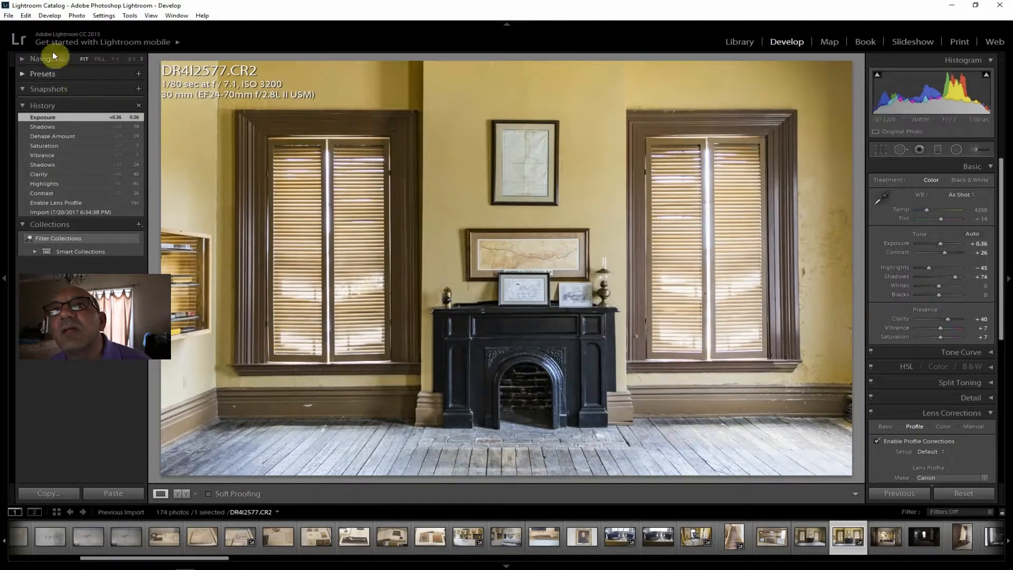
Step: Export the edited fireplace photo DR4I2577.CR2 to the J:\ToPost folder on the hard drive
{"action": "left_click", "coordinate": [6, 15]}
{"action": "left_click", "coordinate": [36, 135]}
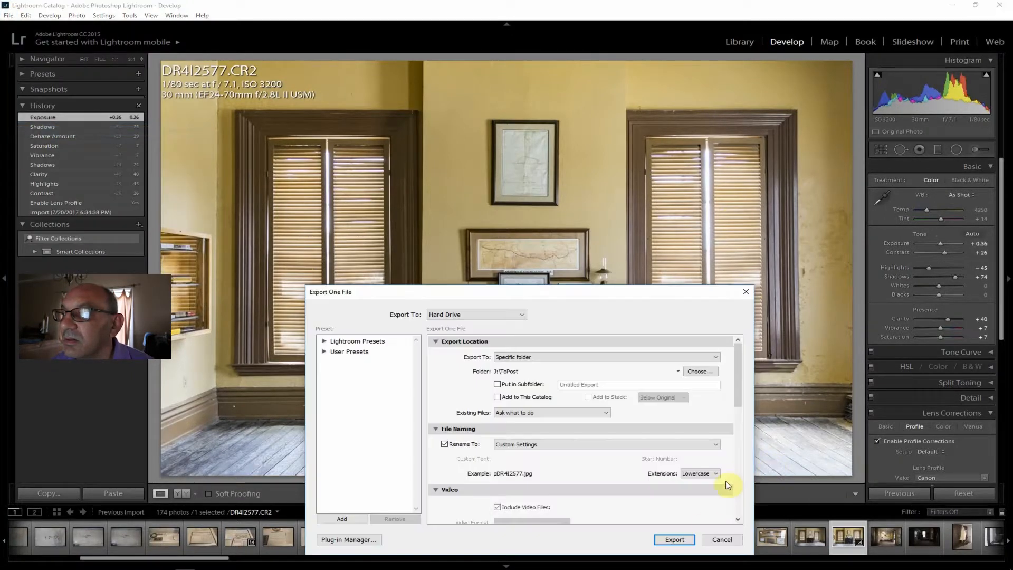
{"action": "left_click", "coordinate": [675, 540]}
Step: Open the signal room photo DR4I2578.CR2 and examine the railway inspection car at 1:1
{"action": "left_click", "coordinate": [882, 537]}
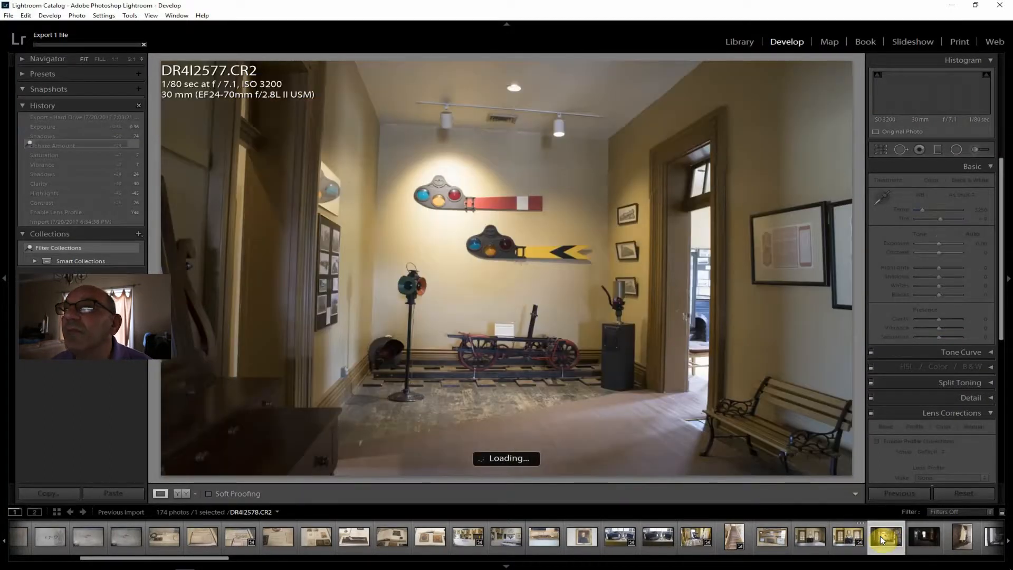
{"action": "left_click", "coordinate": [510, 348]}
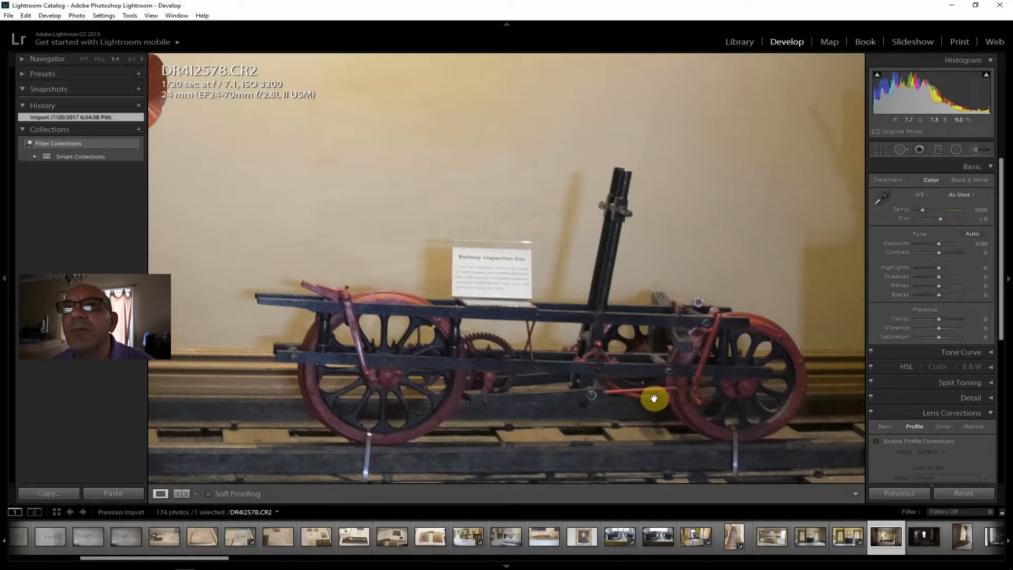
{"action": "left_click", "coordinate": [81, 58]}
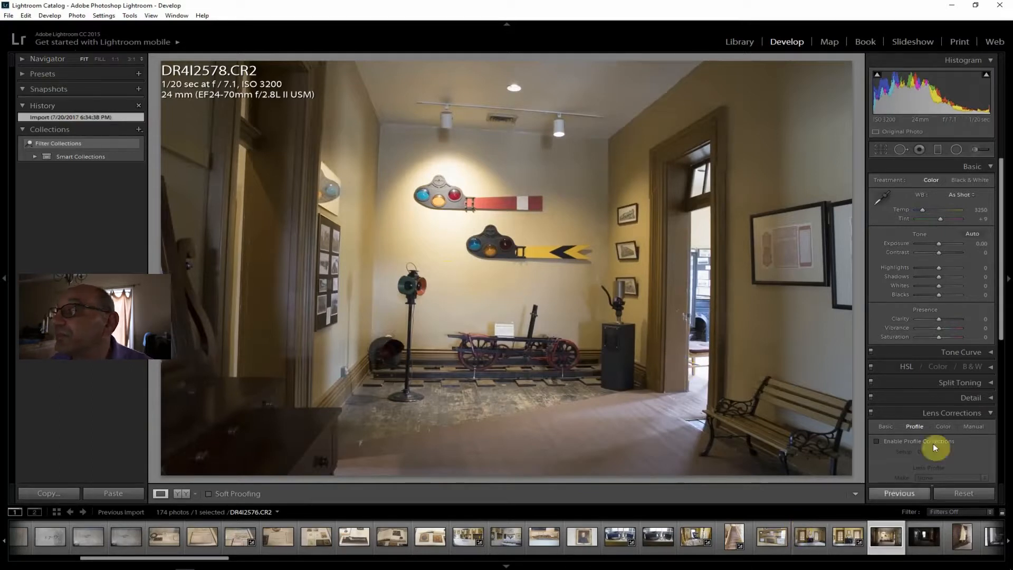
Step: Enable the signal room photo's lens profile corrections and set Clarity +19, Contrast +24, Shadows +52, Highlights -31, Vibrance +10 and Saturation +7
{"action": "left_click", "coordinate": [907, 444]}
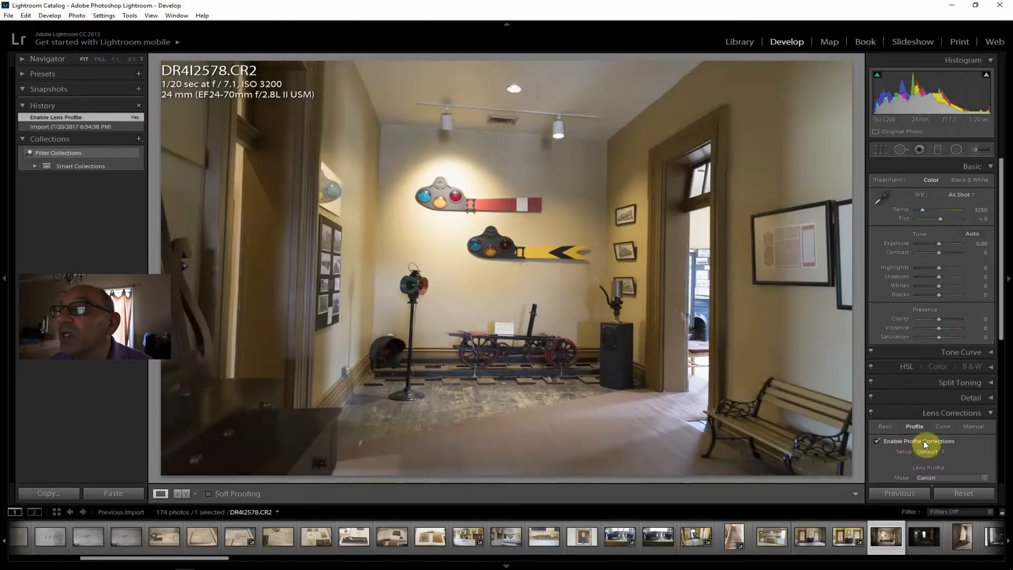
{"action": "left_click_drag", "start_coordinate": [938, 318], "coordinate": [943, 319]}
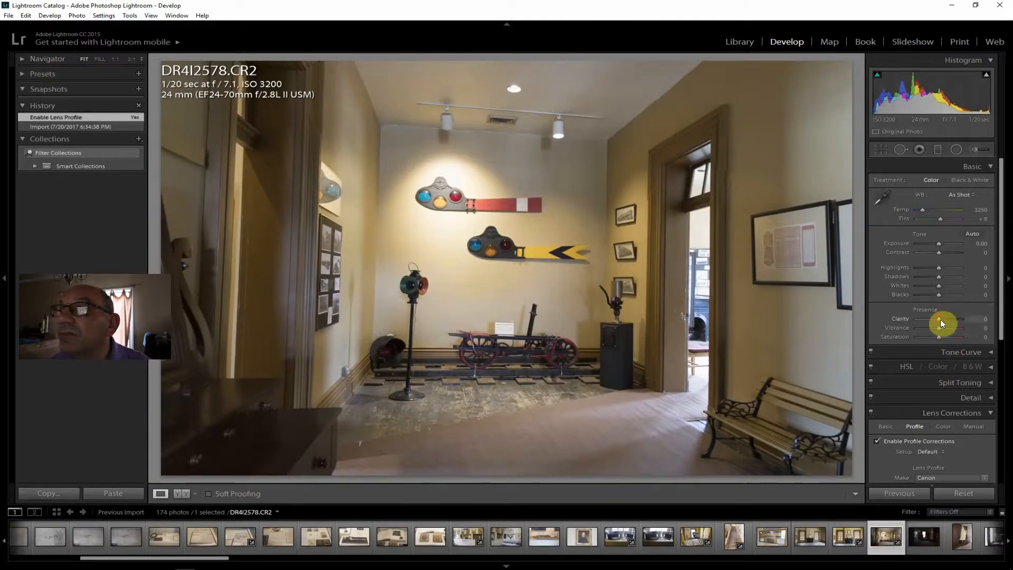
{"action": "left_click_drag", "start_coordinate": [939, 252], "coordinate": [945, 252]}
{"action": "mouse_move", "coordinate": [938, 277]}
{"action": "left_mouse_down"}
{"action": "mouse_move", "coordinate": [950, 277]}
{"action": "mouse_move", "coordinate": [933, 265]}
{"action": "left_mouse_up"}
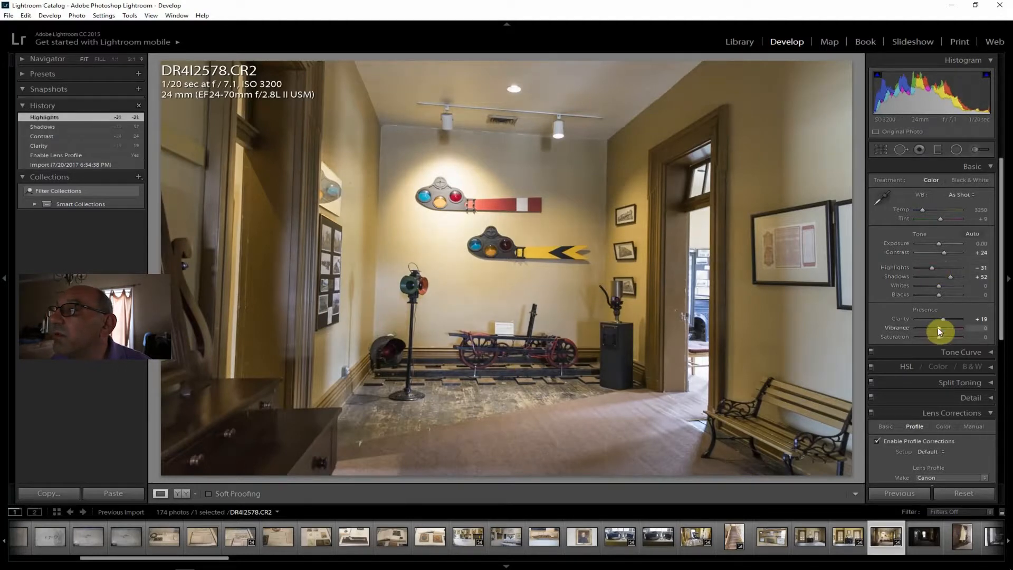
{"action": "left_click_drag", "start_coordinate": [941, 326], "coordinate": [941, 337]}
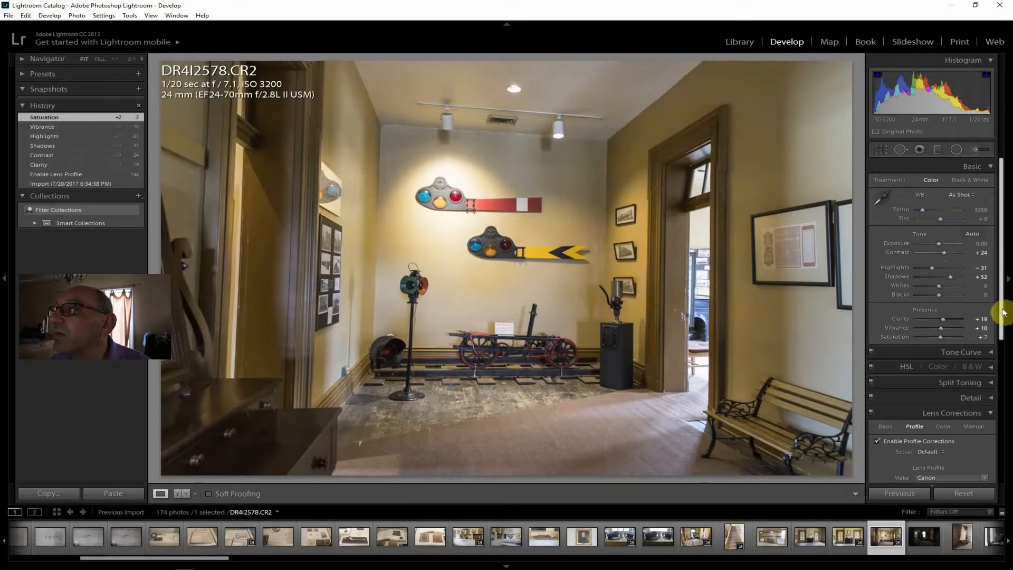
Step: Set the signal room photo's Dehaze amount to +21, Exposure to +0.36 and Shadows to +50
{"action": "scroll", "coordinate": [1002, 309], "scroll_direction": "down", "scroll_amount": 5}
{"action": "left_click_drag", "start_coordinate": [939, 461], "coordinate": [943, 456]}
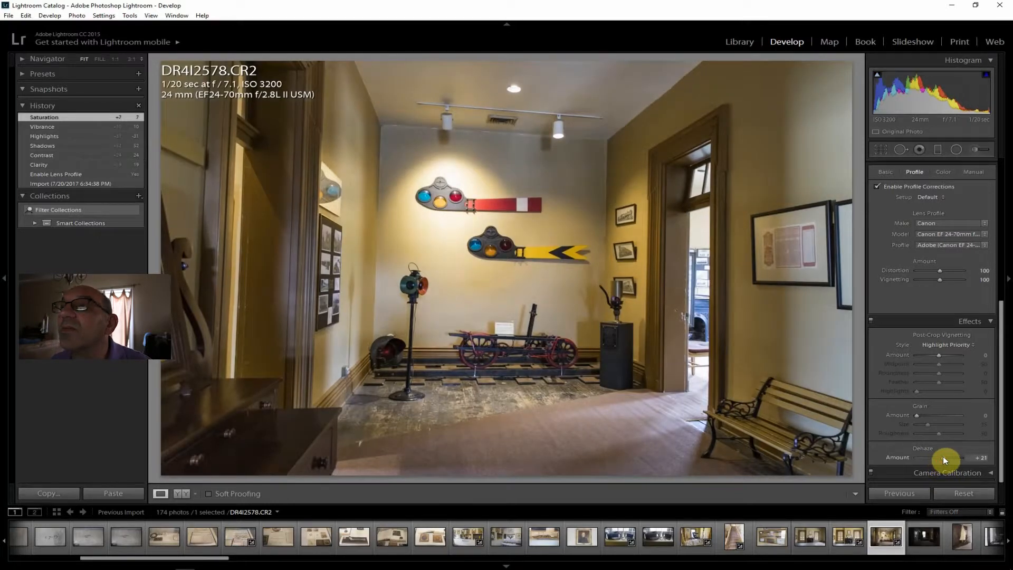
{"action": "left_click_drag", "start_coordinate": [943, 456], "coordinate": [1003, 305]}
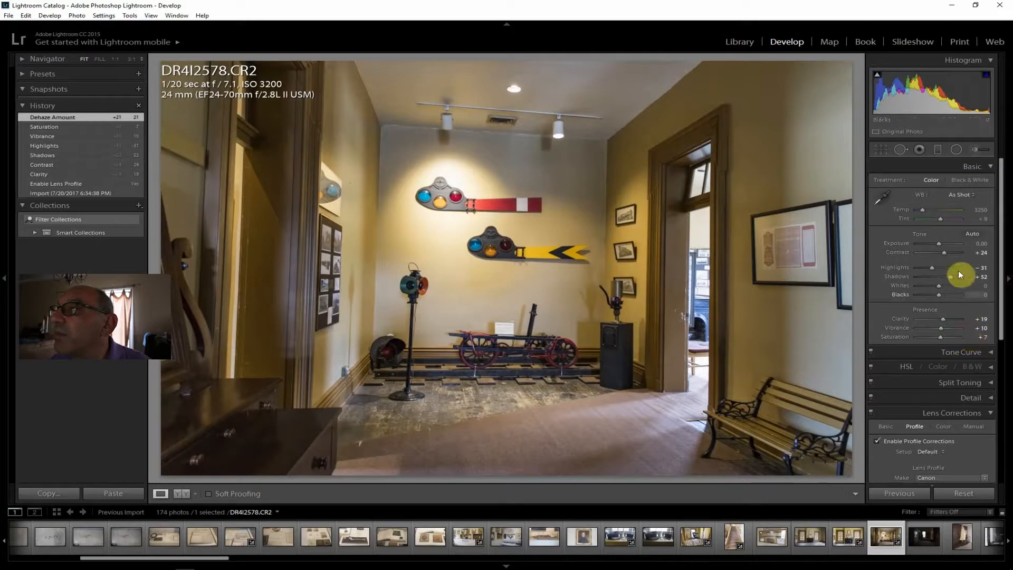
{"action": "left_click_drag", "start_coordinate": [941, 242], "coordinate": [942, 242]}
{"action": "left_click_drag", "start_coordinate": [953, 278], "coordinate": [953, 275]}
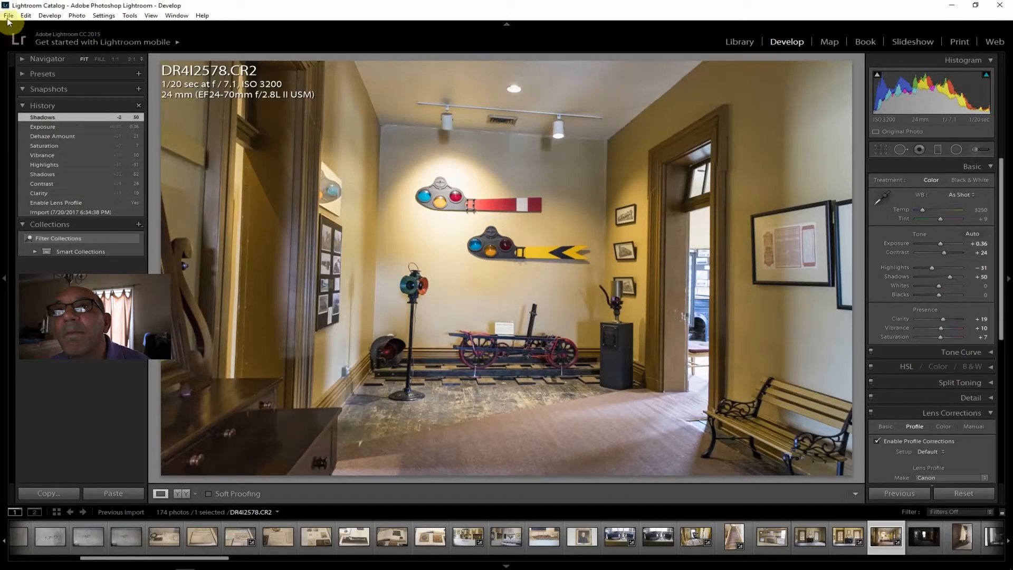
Step: Reset the signal room photo's Exposure to 0.00
{"action": "left_click", "coordinate": [8, 17]}
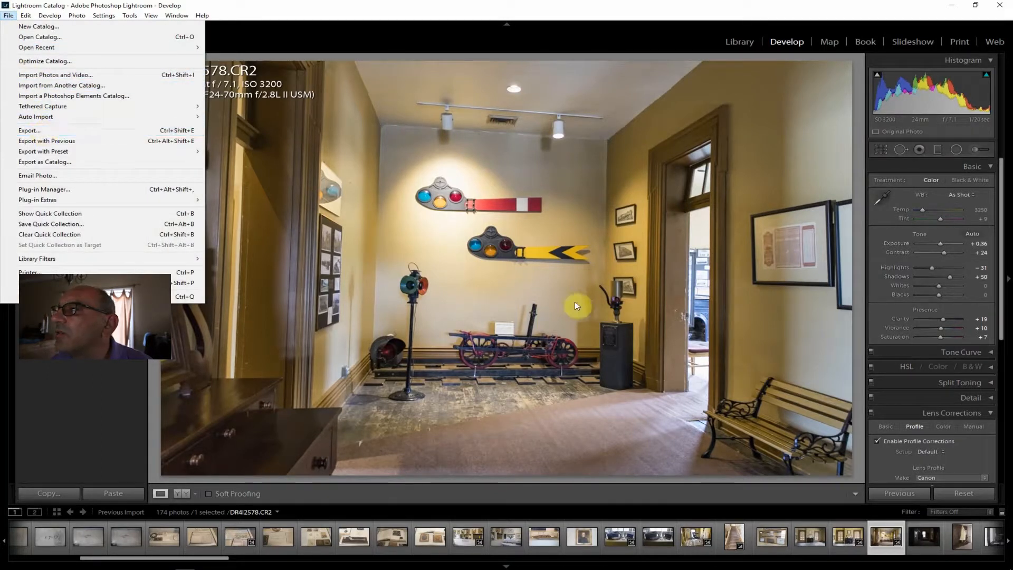
{"action": "left_click", "coordinate": [942, 244]}
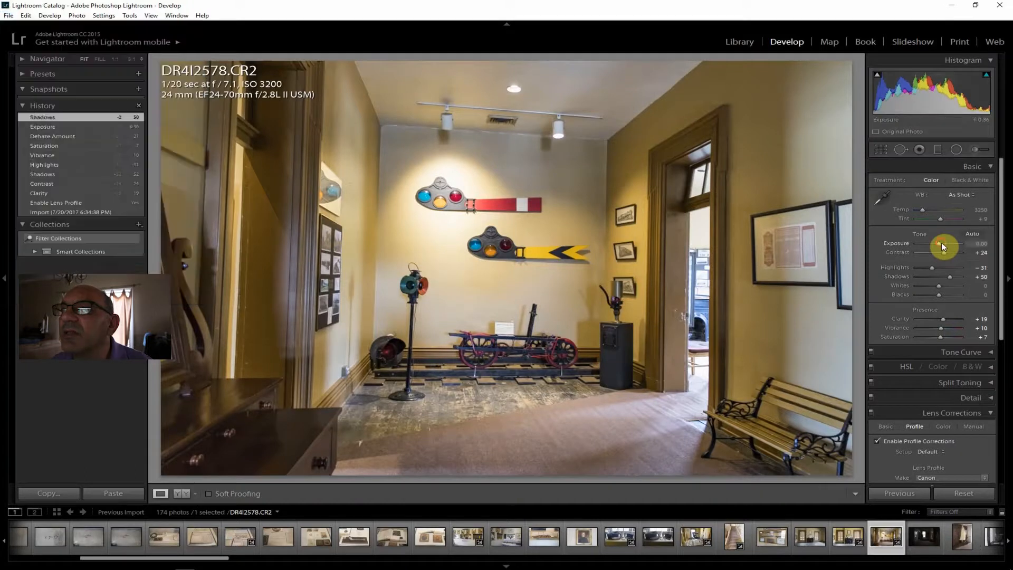
{"action": "double_click", "coordinate": [942, 243]}
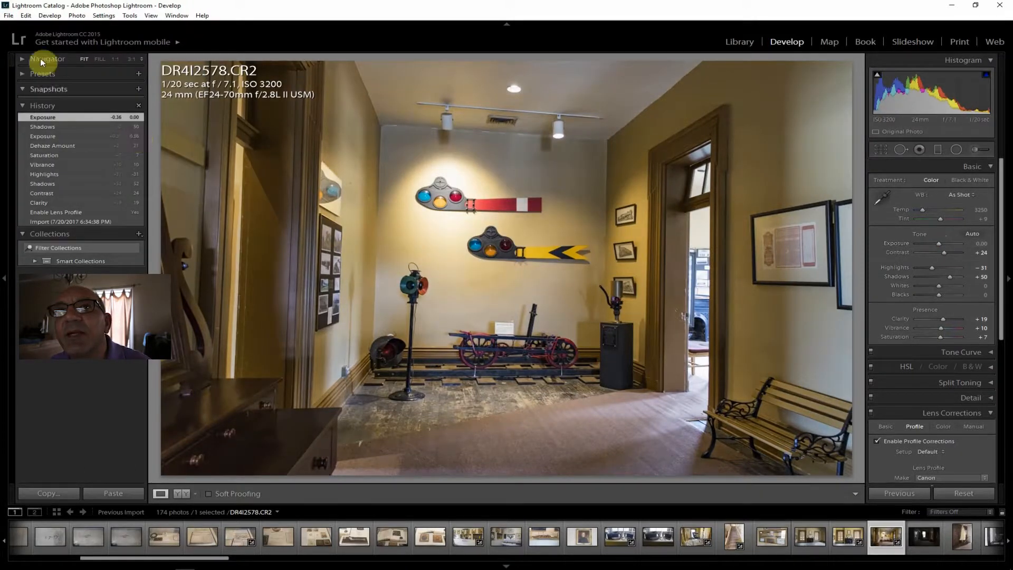
Step: Export the edited signal room photo DR4I2578.CR2 to the J:\ToPost folder on the hard drive
{"action": "left_click", "coordinate": [8, 16]}
{"action": "left_click", "coordinate": [46, 131]}
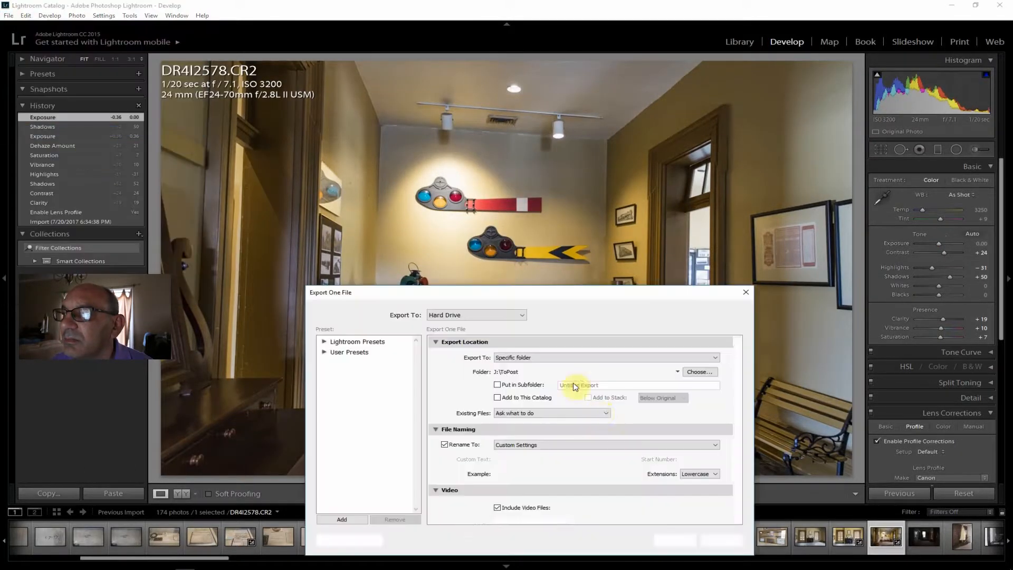
{"action": "left_click", "coordinate": [674, 542]}
Step: Enable lens profile corrections for the dark cotton room photo DR4I2579.CR2 and set Shadows to +71
{"action": "left_click", "coordinate": [921, 546]}
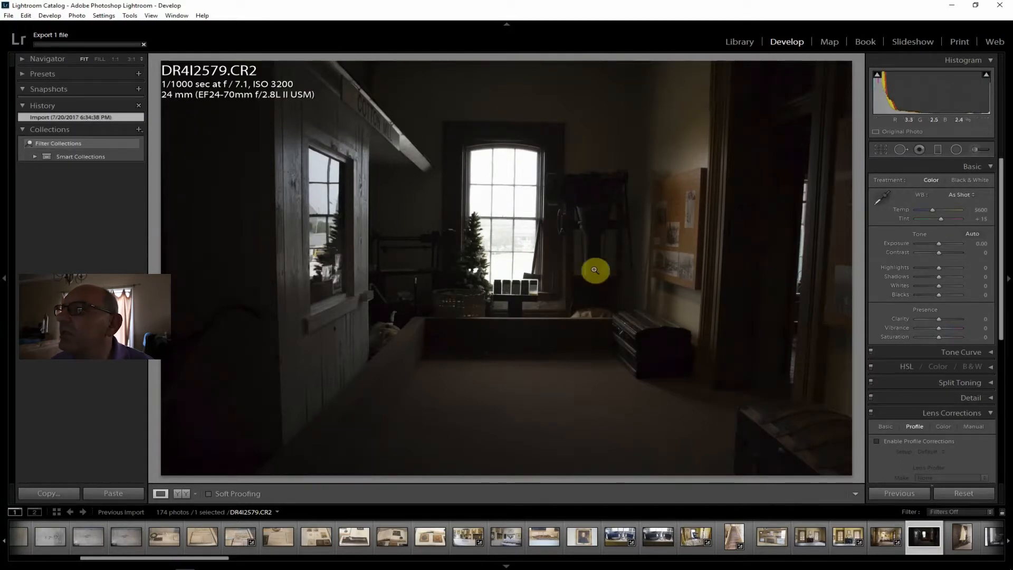
{"action": "left_click", "coordinate": [909, 442]}
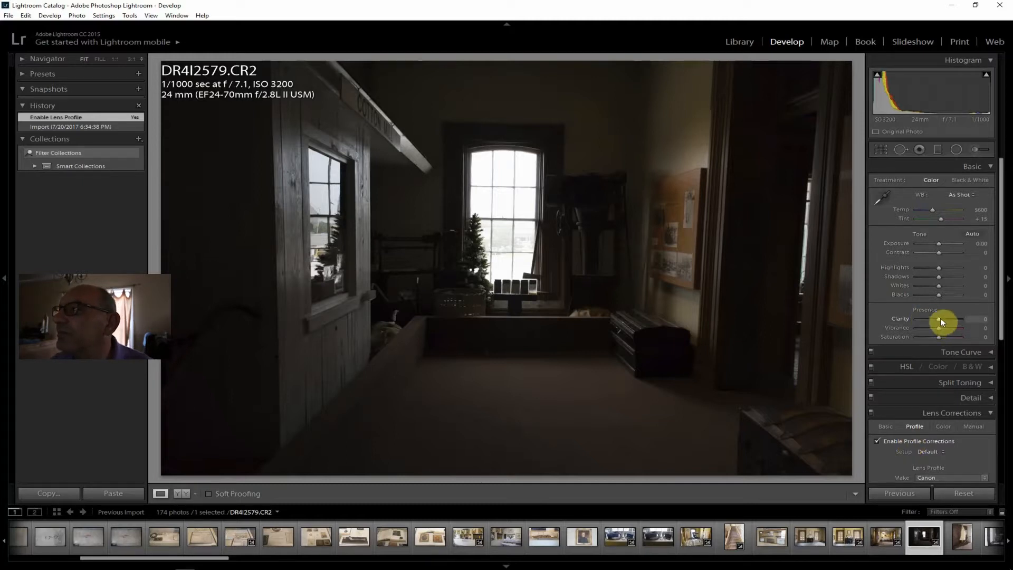
{"action": "left_click_drag", "start_coordinate": [940, 277], "coordinate": [958, 276]}
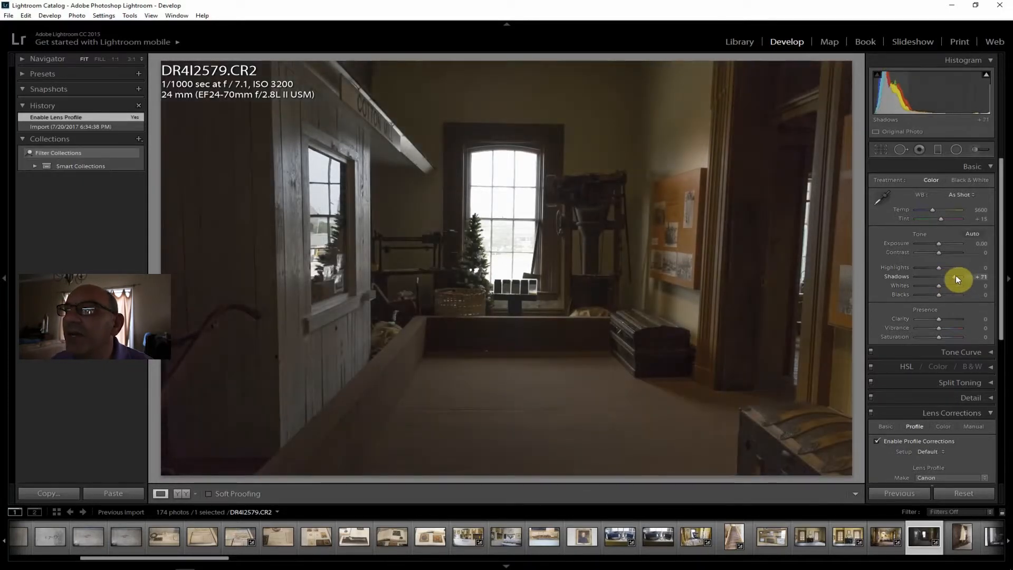
{"action": "left_click_drag", "start_coordinate": [958, 278], "coordinate": [958, 278]}
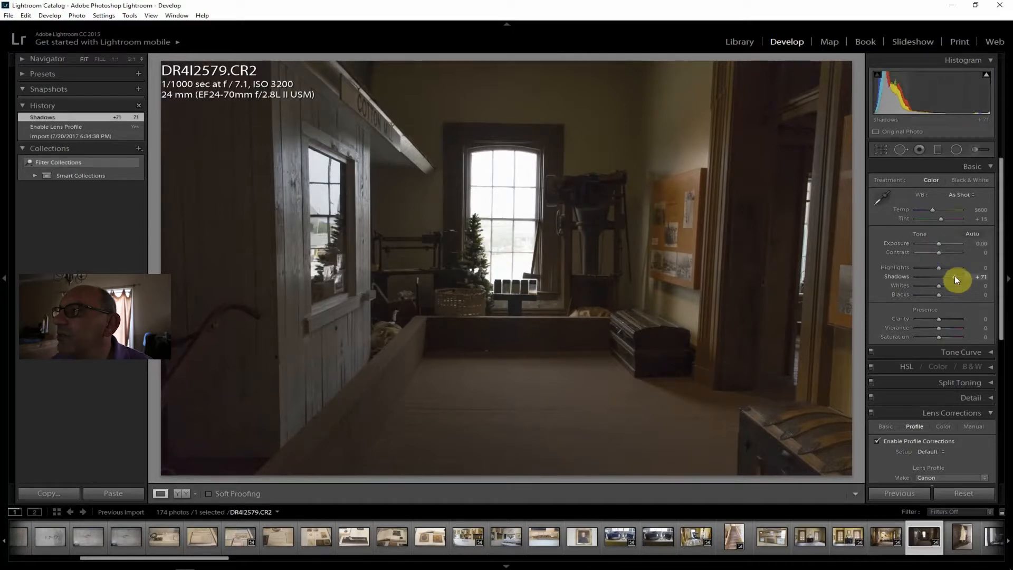
Step: Reset the cotton room photo's Shadows, and set Exposure +2.02, Shadows +26 and Highlights -100
{"action": "left_click_drag", "start_coordinate": [945, 277], "coordinate": [939, 279]}
{"action": "left_click_drag", "start_coordinate": [941, 243], "coordinate": [949, 243]}
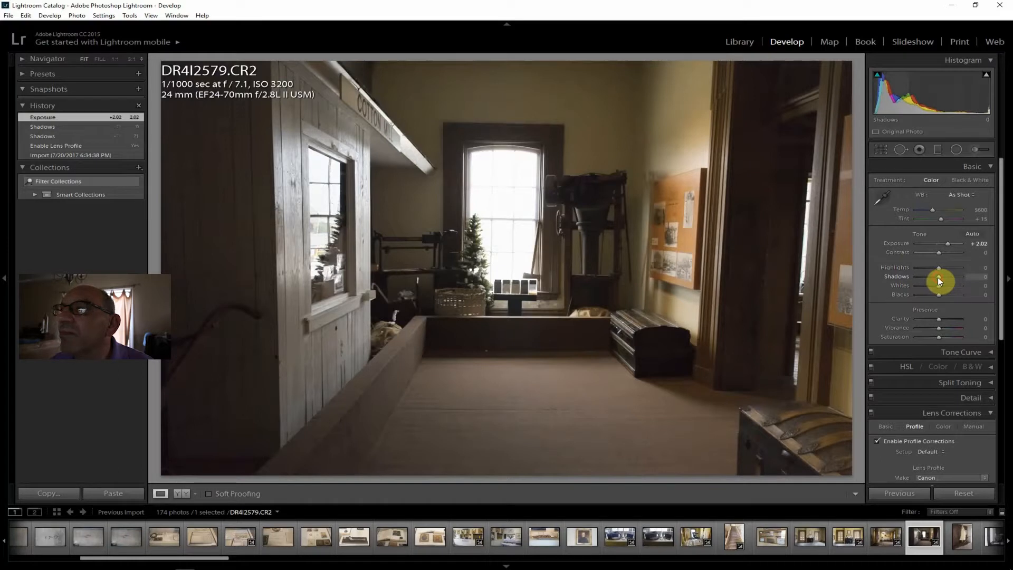
{"action": "left_click_drag", "start_coordinate": [941, 276], "coordinate": [916, 269]}
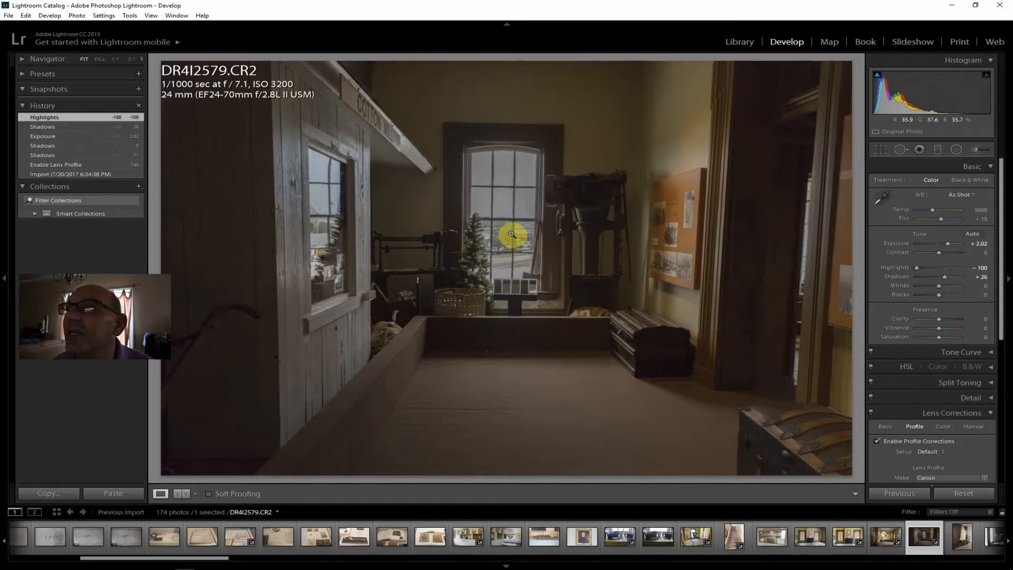
Step: Compare the cotton room photo with Highlights reset to 0, restore Highlights to -100 and set Exposure to +3.10
{"action": "double_click", "coordinate": [917, 267]}
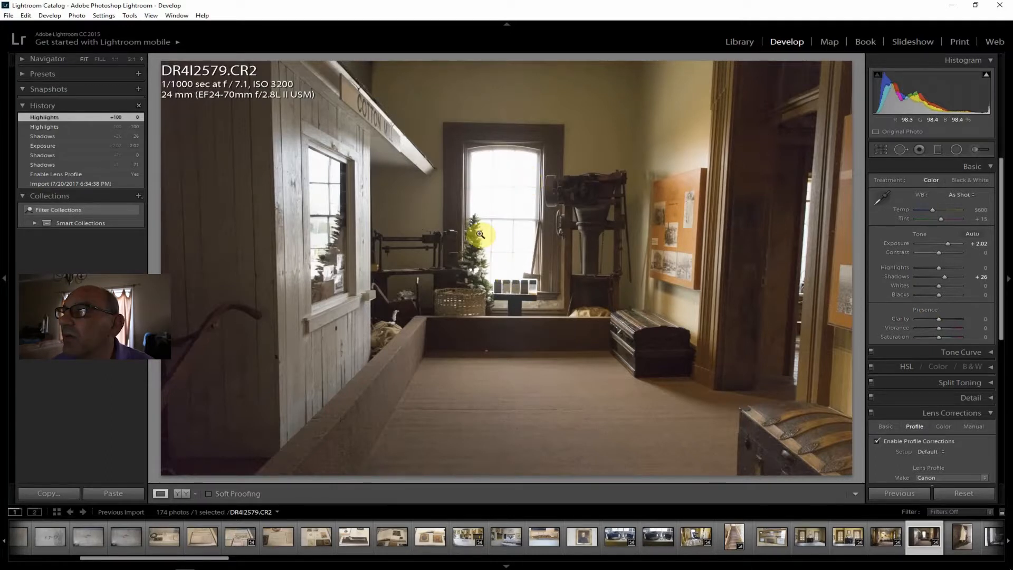
{"action": "left_click_drag", "start_coordinate": [939, 267], "coordinate": [881, 264]}
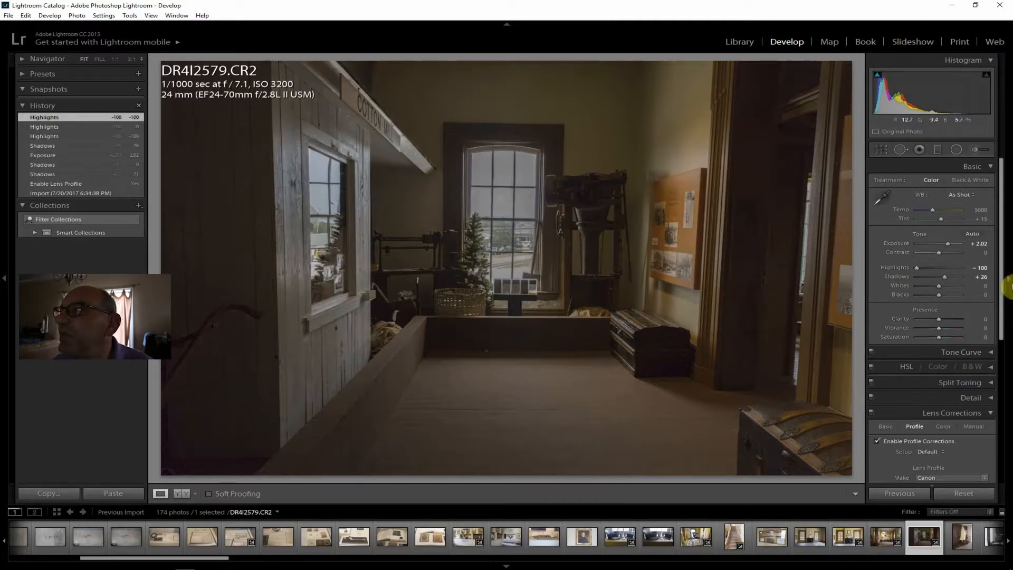
{"action": "left_click_drag", "start_coordinate": [948, 244], "coordinate": [953, 245]}
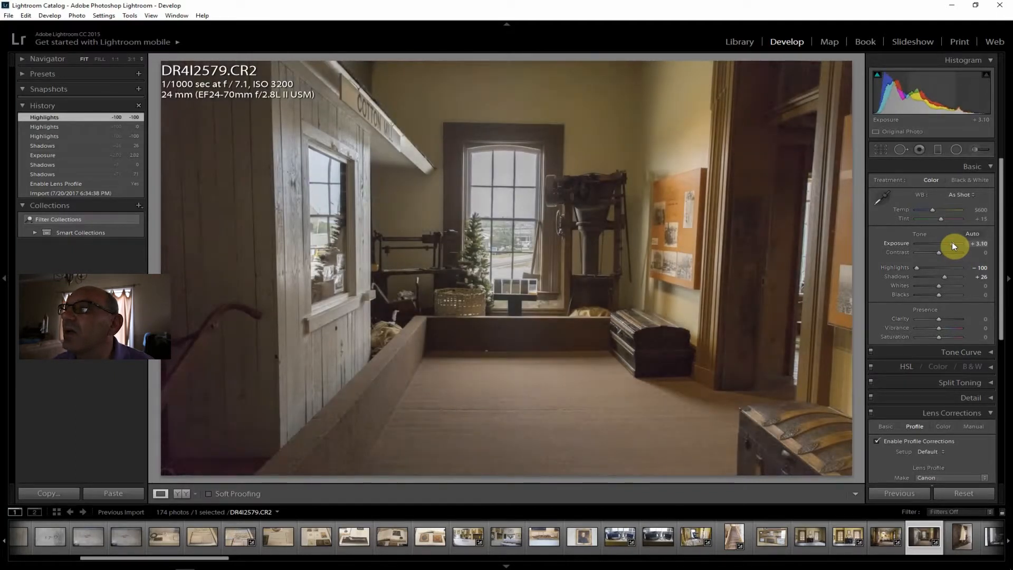
Step: Set the cotton room photo's Exposure to +3.10, Clarity +12, Vibrance +7, Saturation +7 and Dehaze +26
{"action": "left_click_drag", "start_coordinate": [952, 242], "coordinate": [952, 243]}
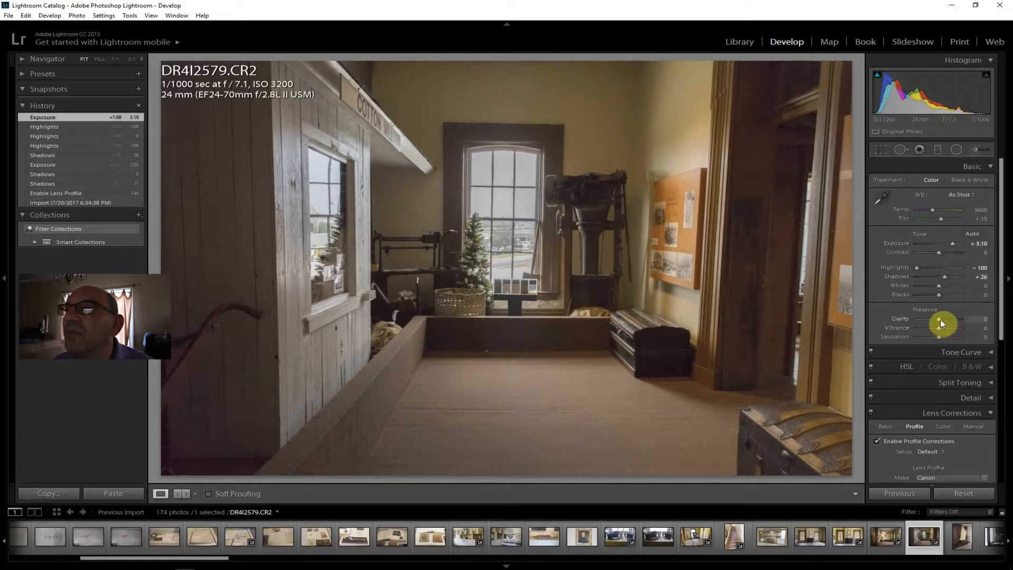
{"action": "left_click_drag", "start_coordinate": [946, 319], "coordinate": [940, 337]}
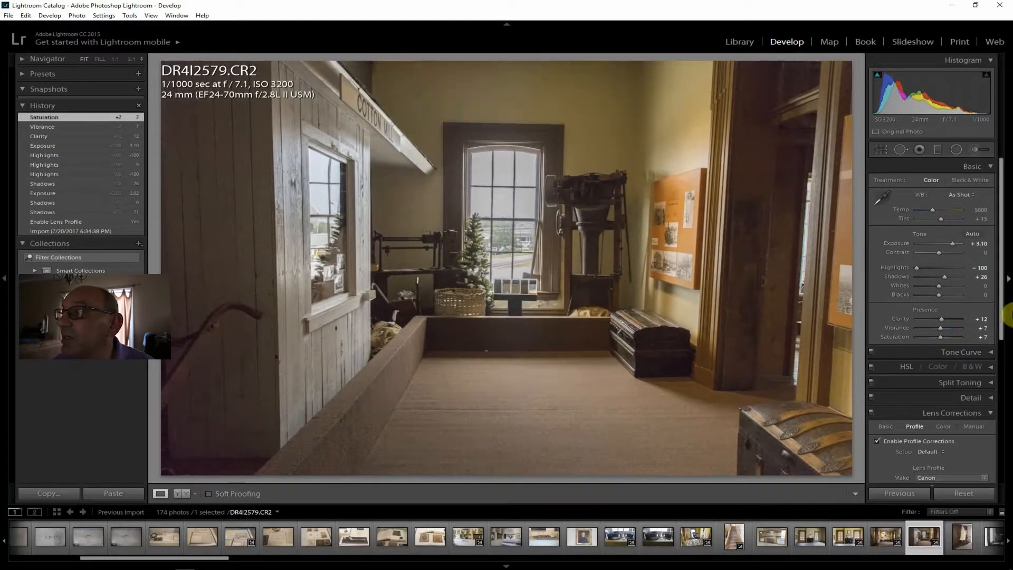
{"action": "left_click_drag", "start_coordinate": [1002, 290], "coordinate": [998, 471]}
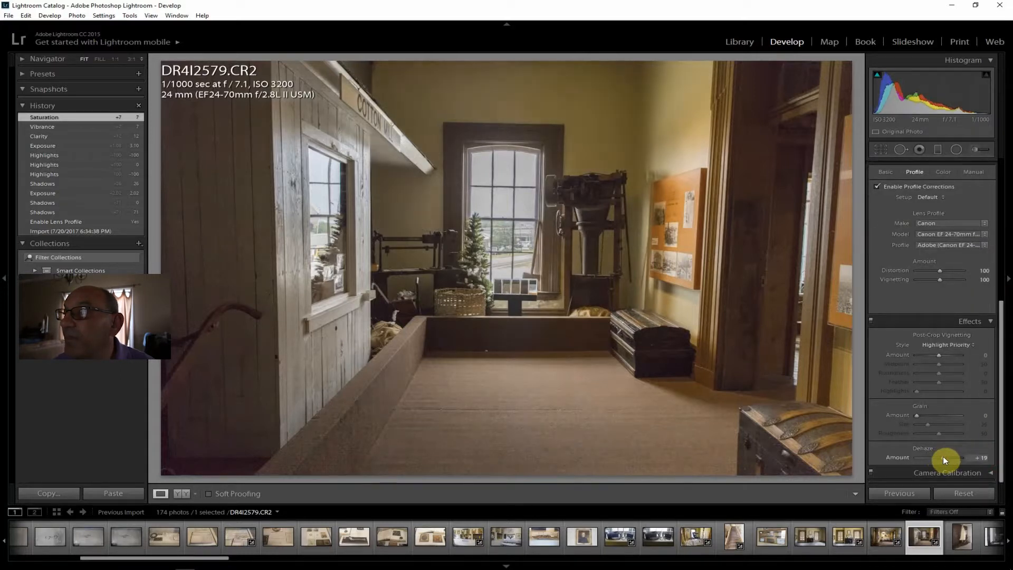
{"action": "left_click_drag", "start_coordinate": [945, 457], "coordinate": [944, 456]}
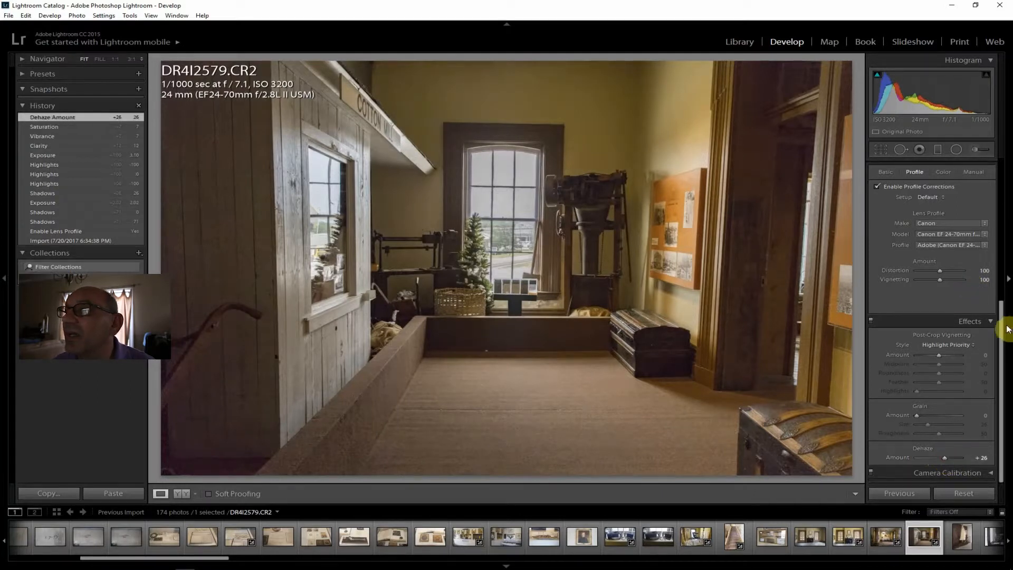
Step: Cool the cotton room photo's white balance to Temp 4738 and check the window area's detail at 1:1
{"action": "left_click_drag", "start_coordinate": [1002, 332], "coordinate": [932, 211]}
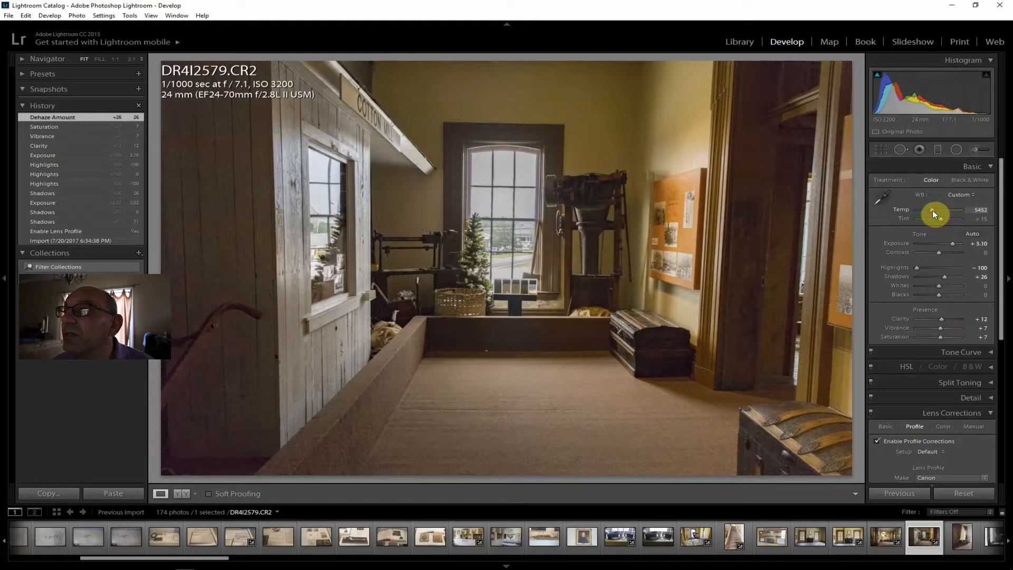
{"action": "left_click_drag", "start_coordinate": [931, 210], "coordinate": [929, 210]}
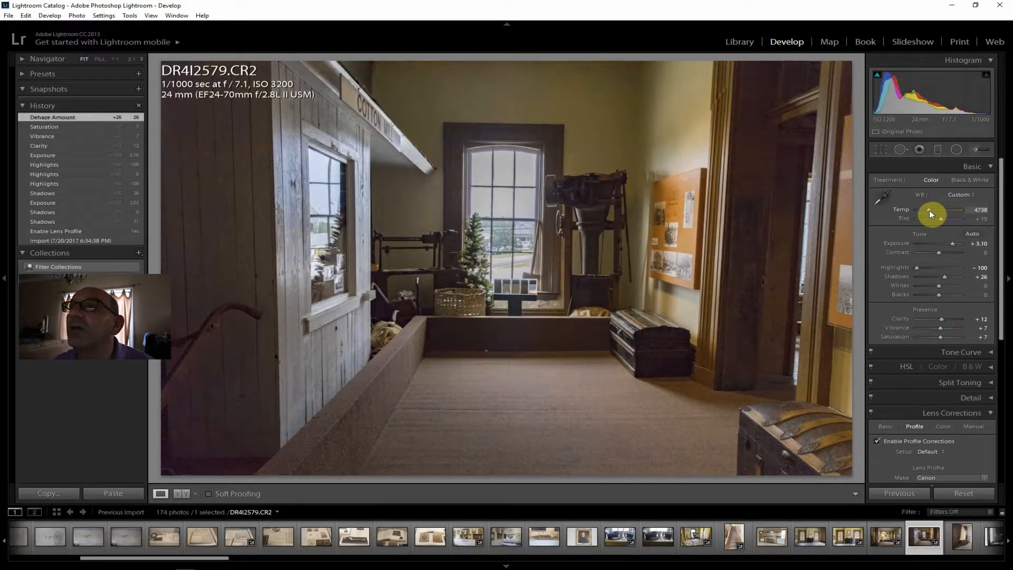
{"action": "left_click_drag", "start_coordinate": [930, 210], "coordinate": [930, 210]}
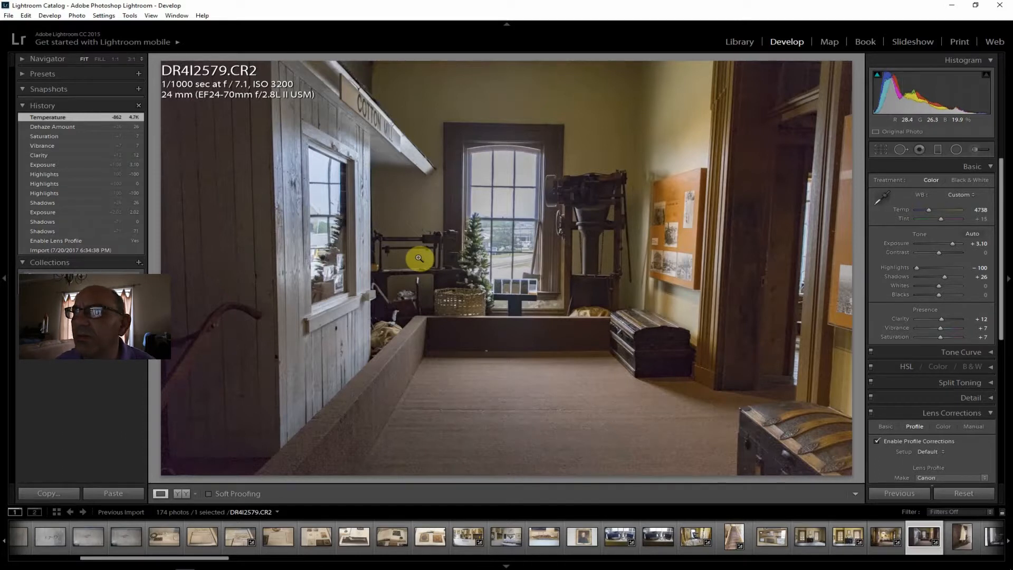
{"action": "left_click", "coordinate": [514, 290]}
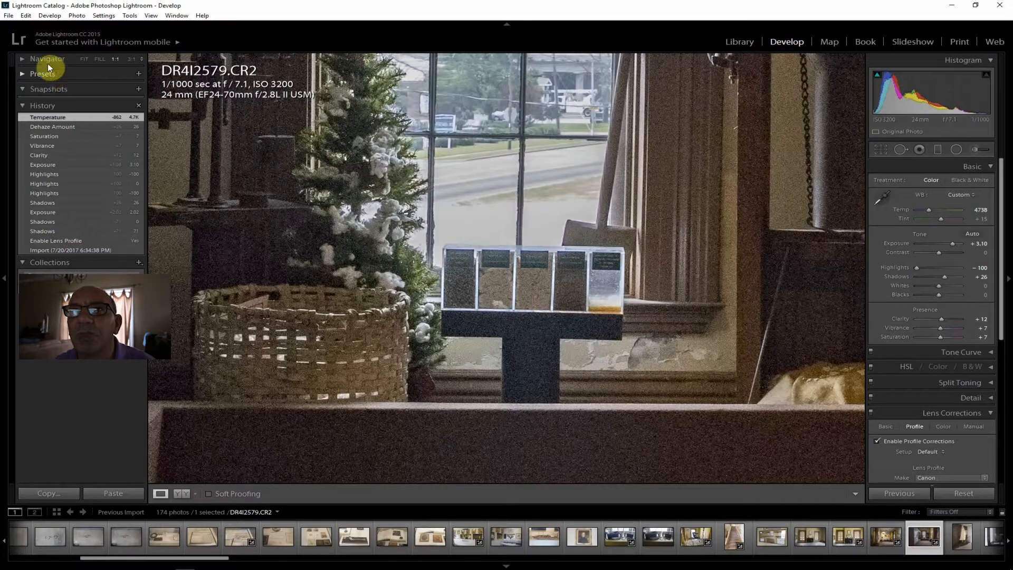
{"action": "left_click", "coordinate": [84, 59]}
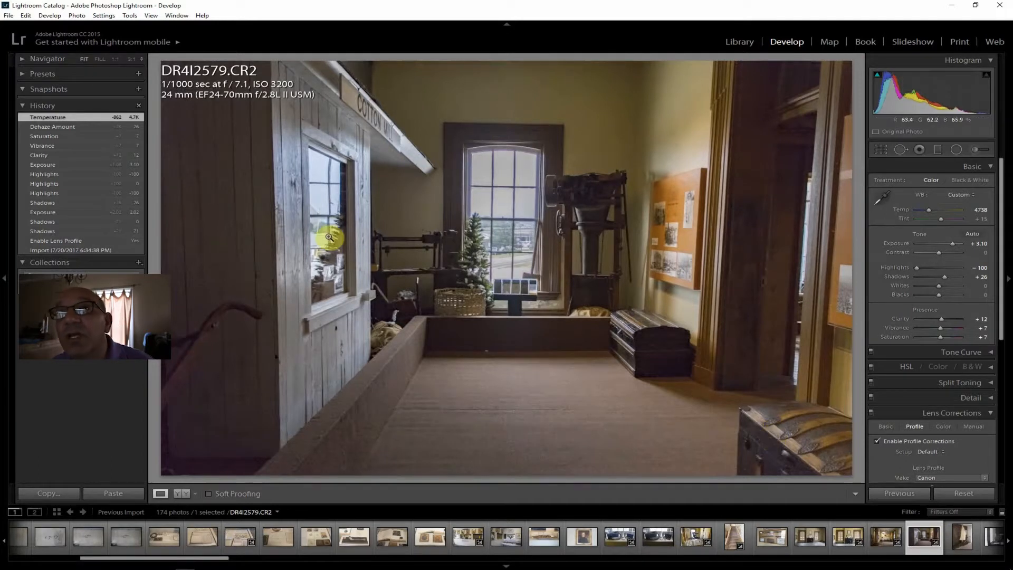
Step: Export the edited cotton room photo DR4I2579.CR2 to the J:\ToPost folder on the hard drive
{"action": "left_click", "coordinate": [9, 18]}
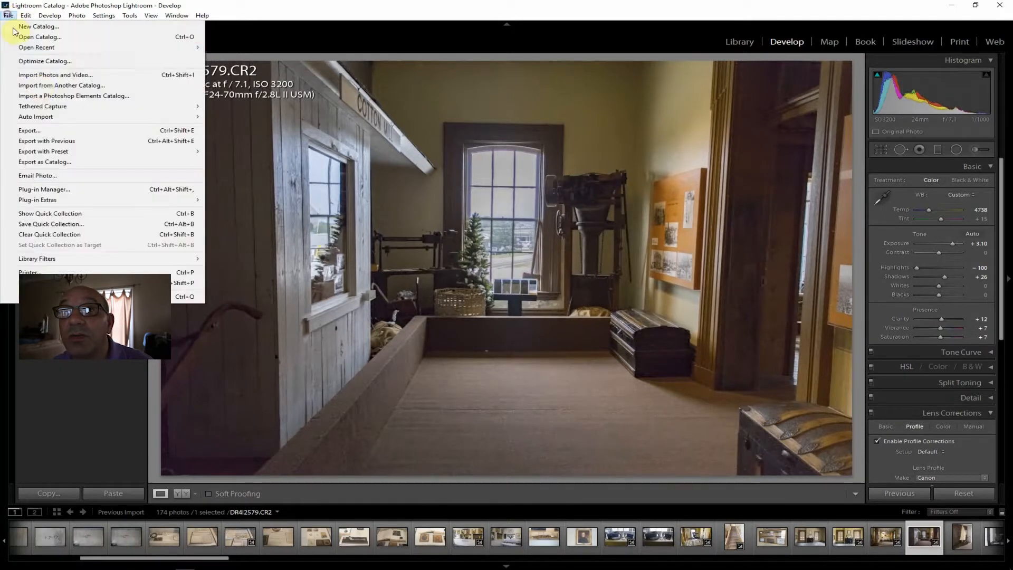
{"action": "left_click", "coordinate": [58, 130]}
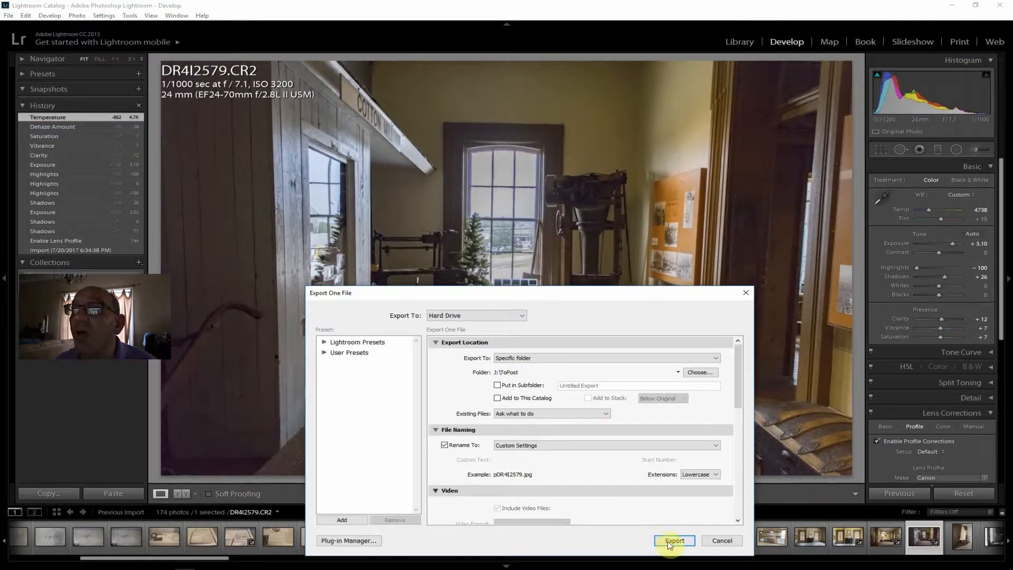
{"action": "left_click", "coordinate": [670, 542]}
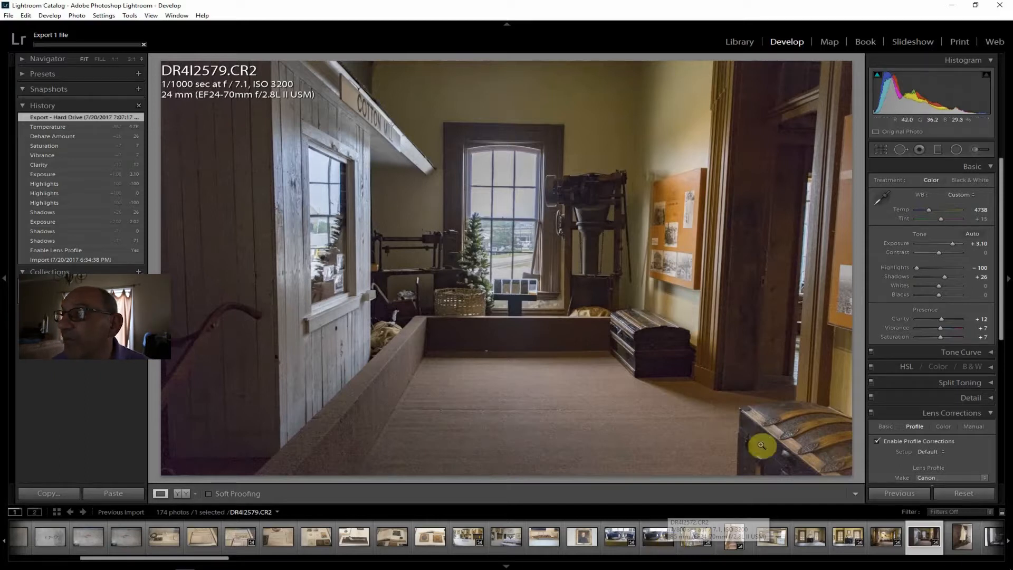
Step: Review photos DR4I2580.CR2 through DR4I2582.CR2, examining the Strasburg Rail Road plate in DR4I2581.CR2 at 1:1
{"action": "left_click", "coordinate": [961, 539]}
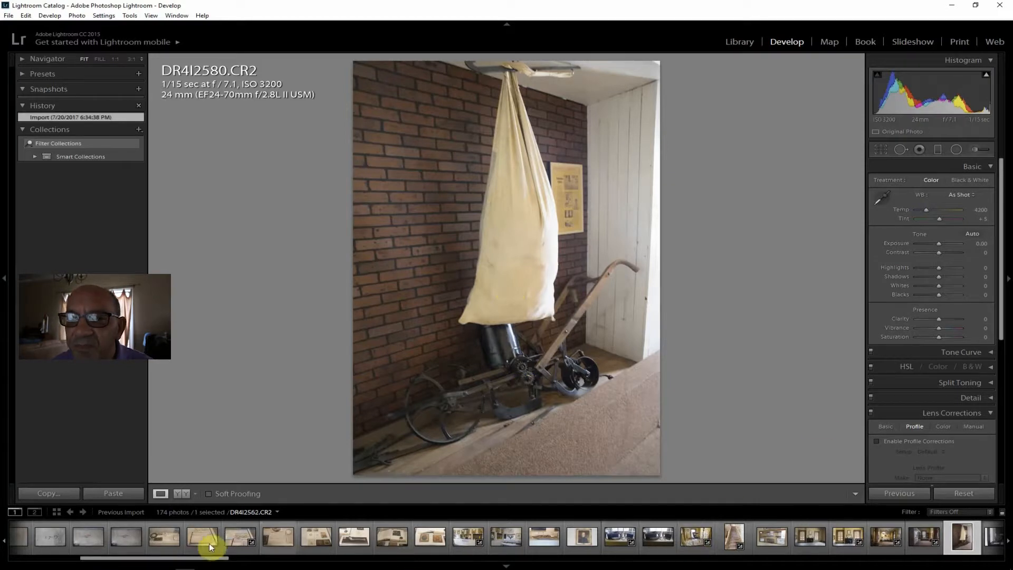
{"action": "left_click_drag", "start_coordinate": [205, 558], "coordinate": [204, 561]}
{"action": "left_click_drag", "start_coordinate": [241, 567], "coordinate": [305, 566]}
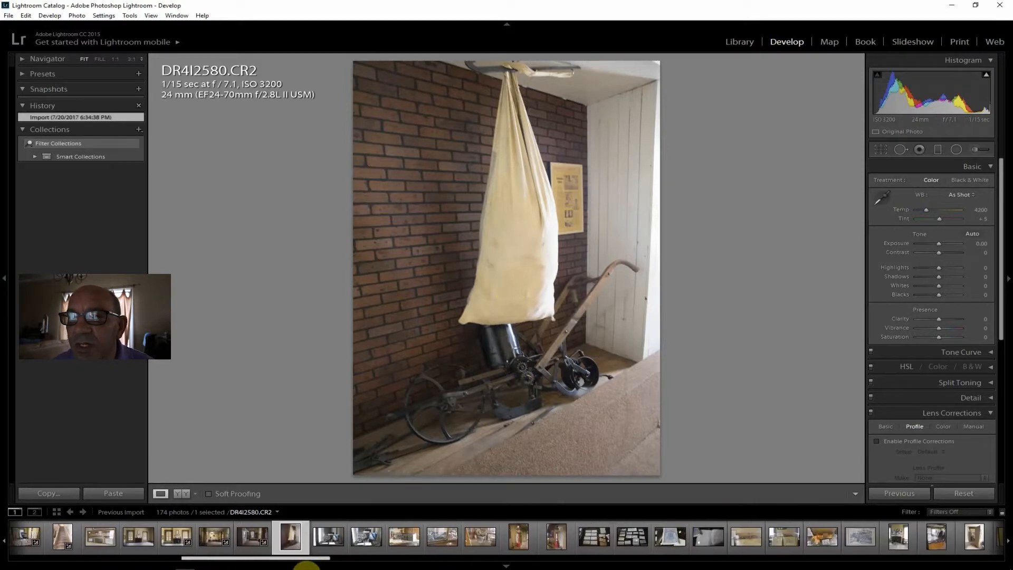
{"action": "left_click", "coordinate": [333, 543]}
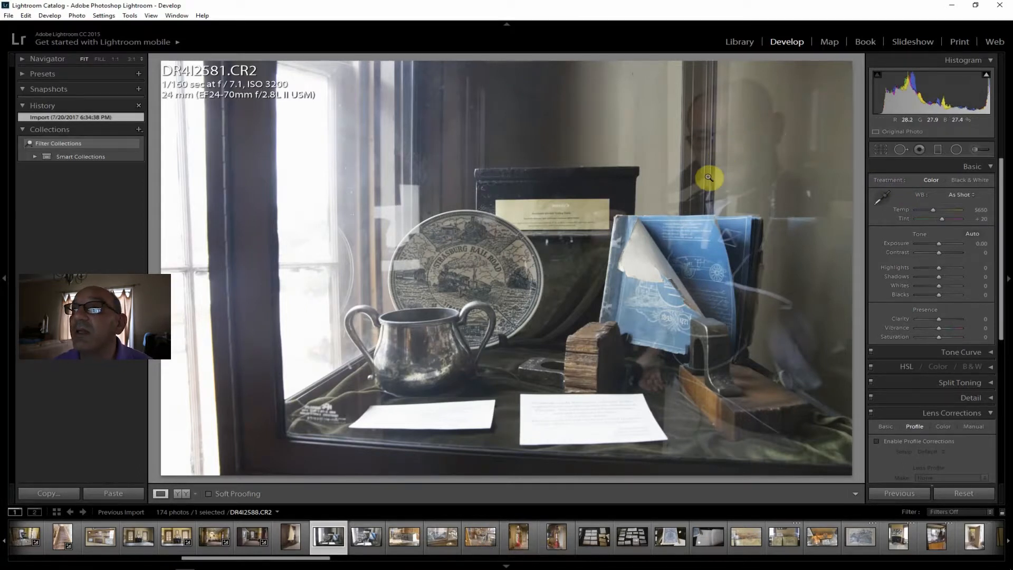
{"action": "left_click", "coordinate": [479, 263]}
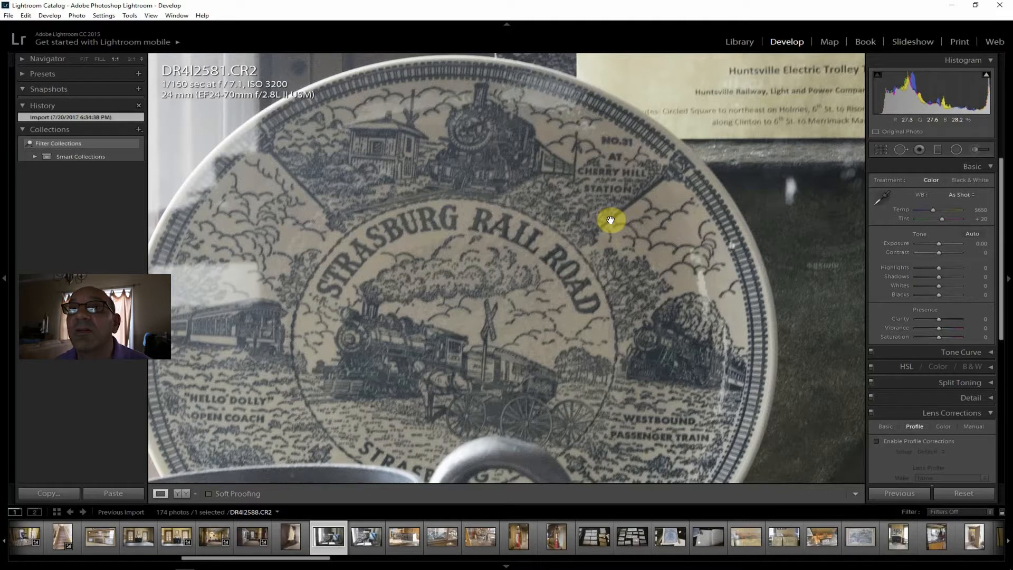
{"action": "left_click", "coordinate": [84, 60]}
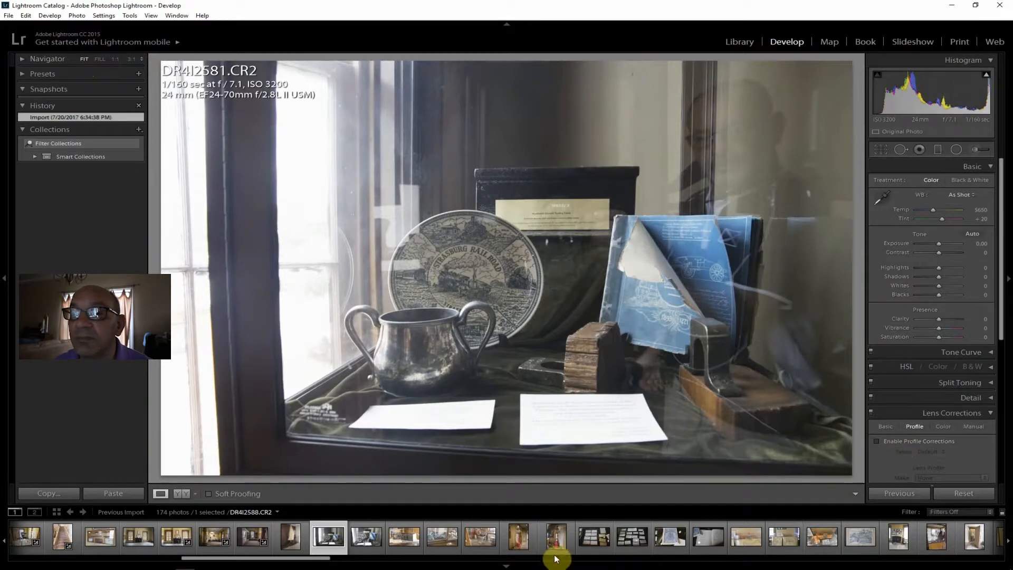
{"action": "left_click", "coordinate": [360, 537]}
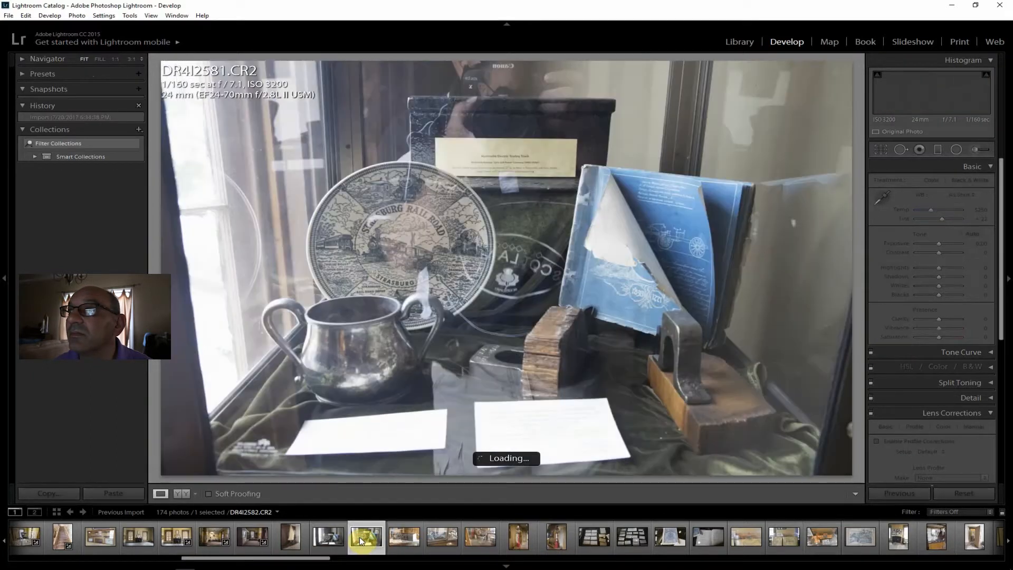
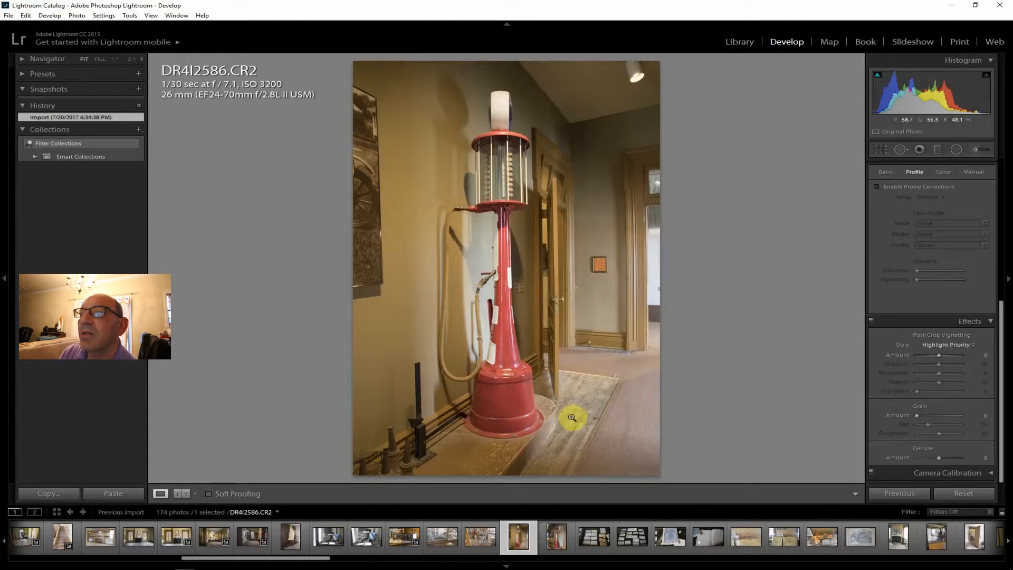
Step: Examine the gas pump's glass cylinder and the oil bottles in DR4I2587.CR2 at 1:1
{"action": "left_click", "coordinate": [558, 535]}
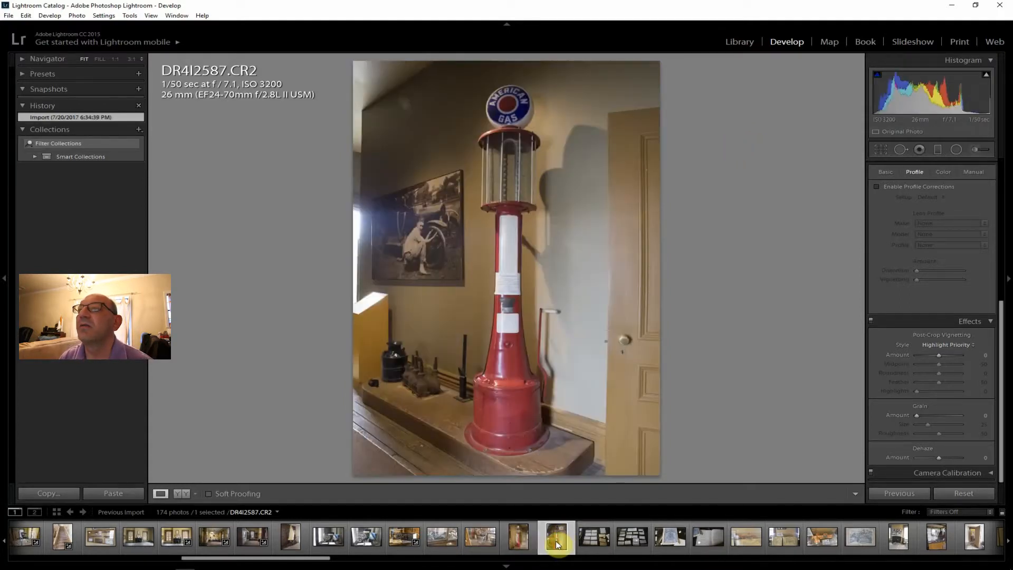
{"action": "left_click", "coordinate": [509, 194]}
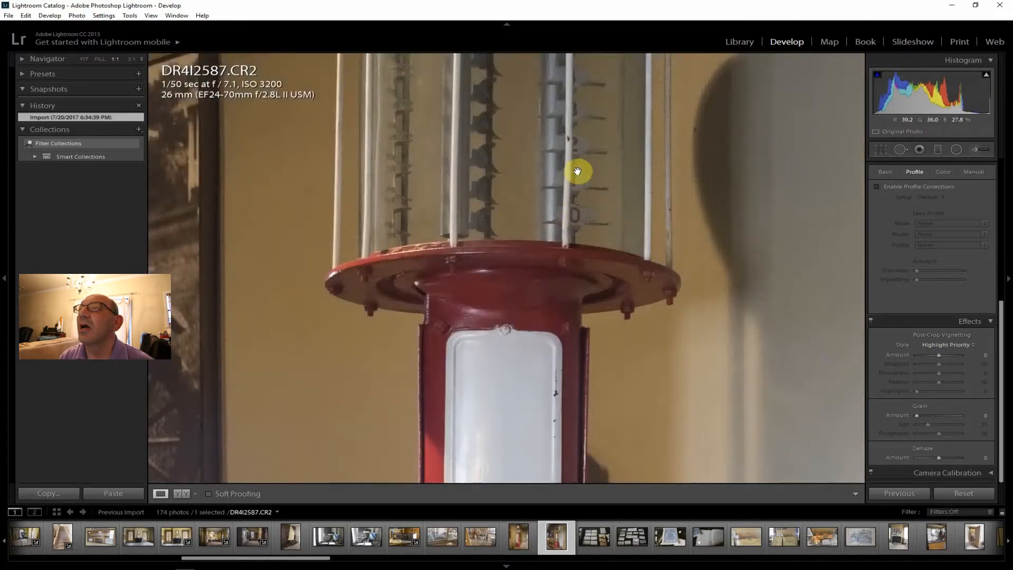
{"action": "left_click_drag", "start_coordinate": [579, 169], "coordinate": [547, 324]}
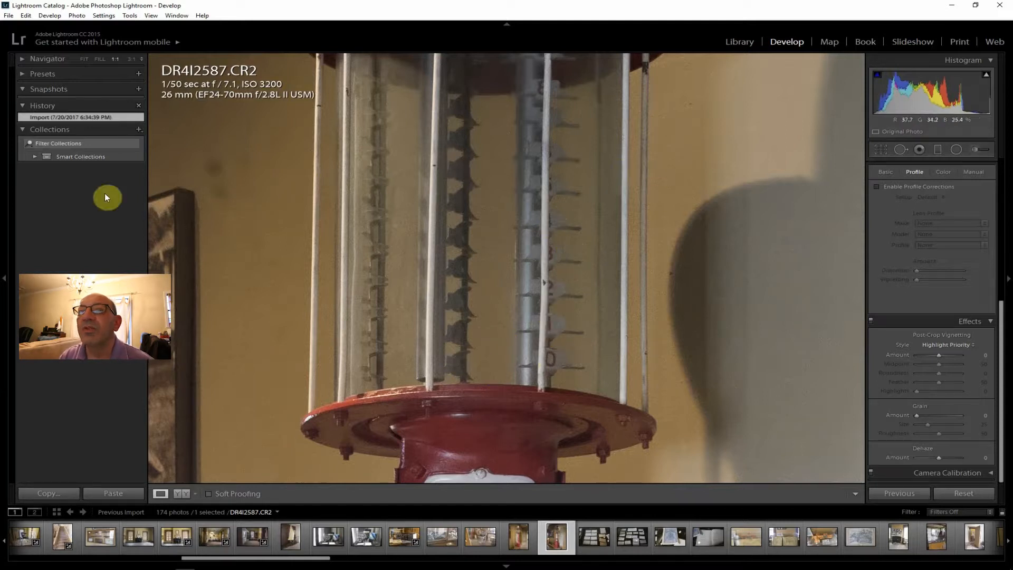
{"action": "left_click", "coordinate": [84, 60]}
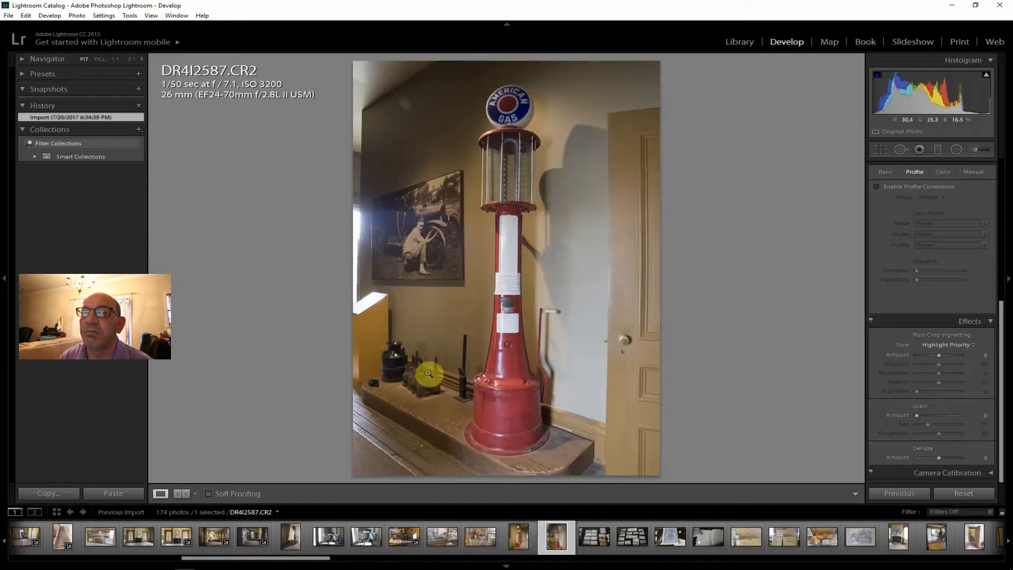
{"action": "left_click", "coordinate": [416, 378]}
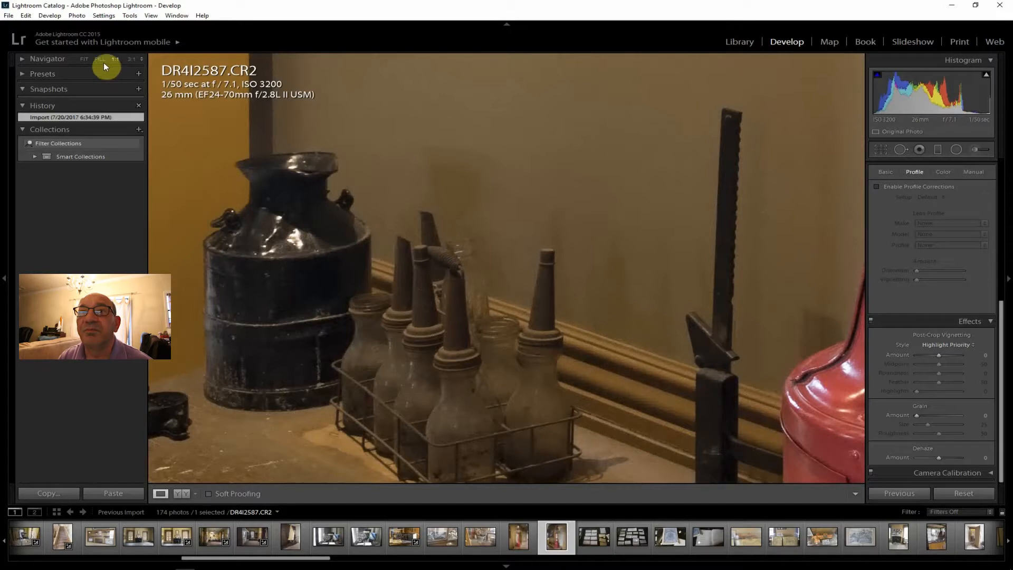
{"action": "left_click", "coordinate": [85, 59]}
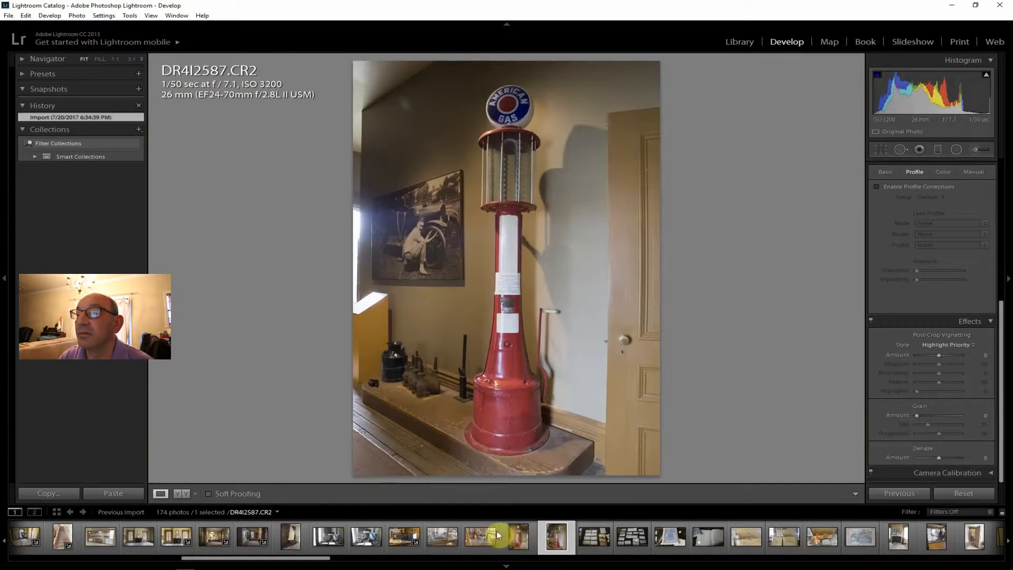
Step: Examine the numbered gauge of the gas pump in DR4I2586.CR2 at 1:1
{"action": "left_click", "coordinate": [511, 539]}
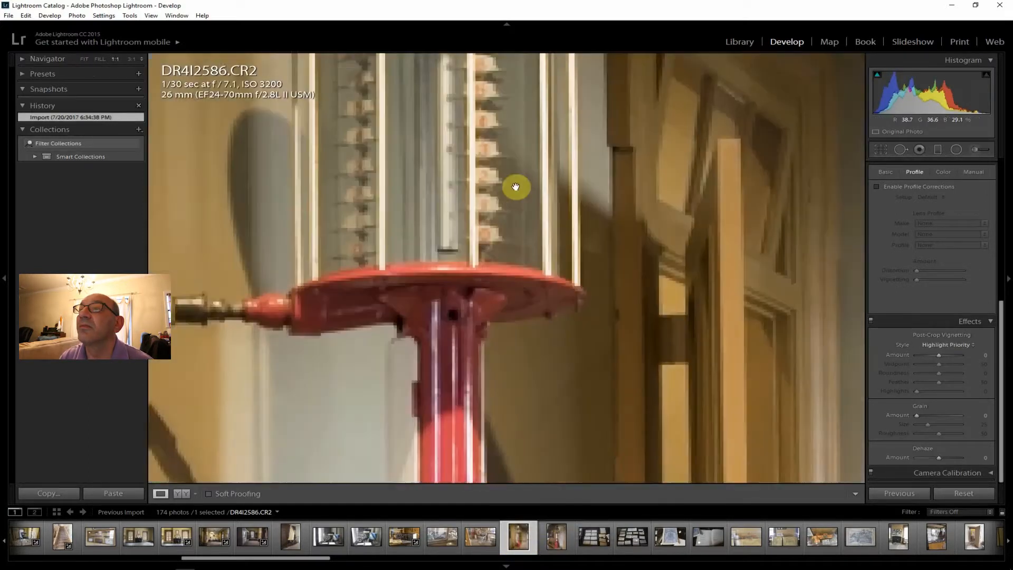
{"action": "left_click", "coordinate": [516, 185]}
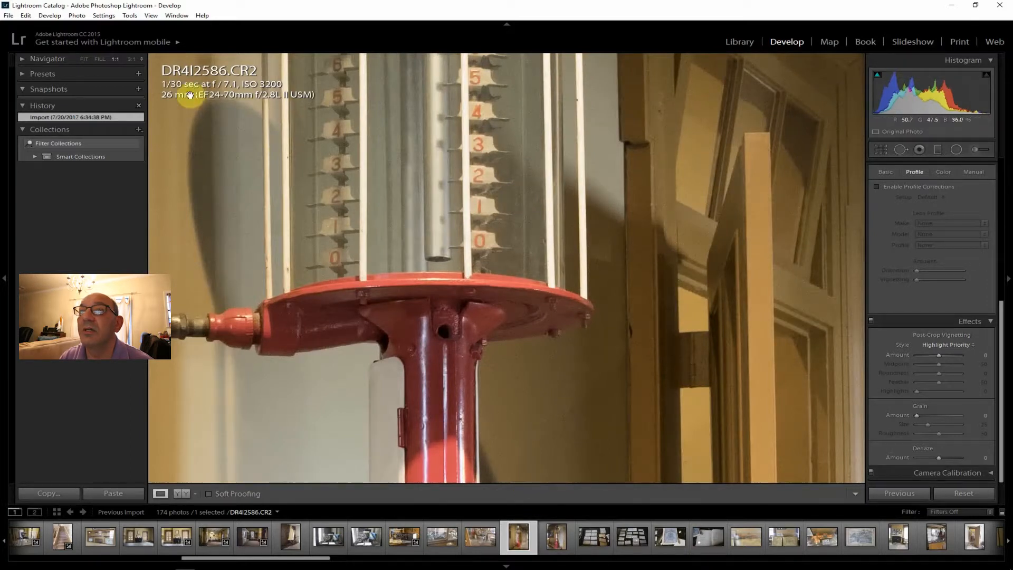
{"action": "left_click", "coordinate": [86, 58]}
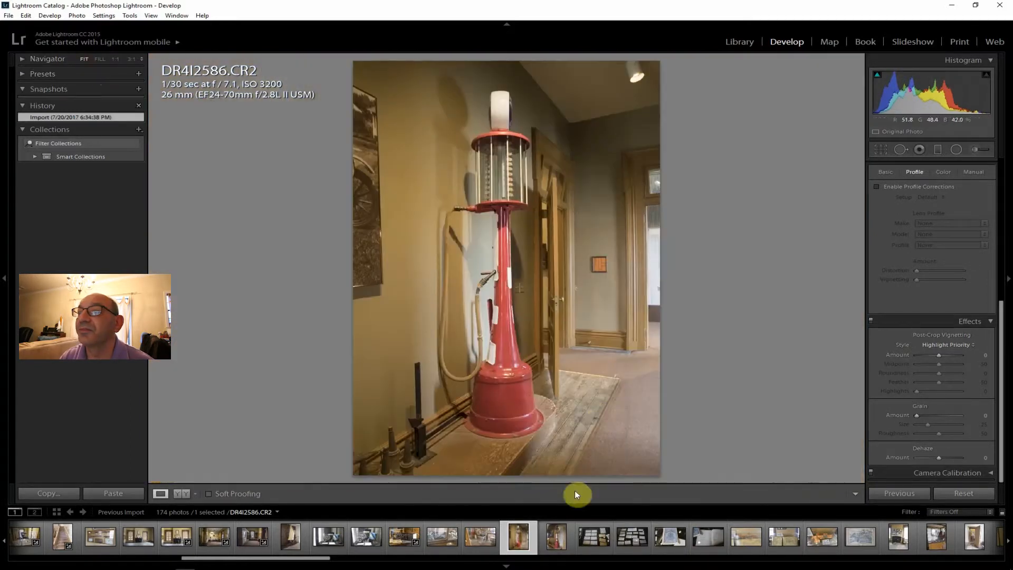
Step: Crop the American Gas pump photo DR4I2587.CR2 to remove the door beside the pump
{"action": "left_click", "coordinate": [559, 537]}
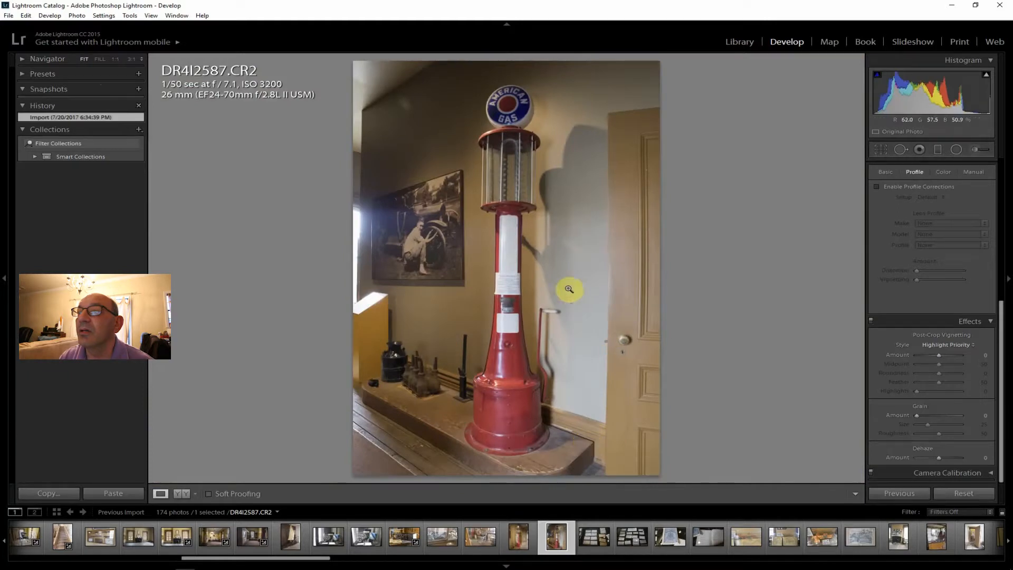
{"action": "left_click", "coordinate": [881, 150]}
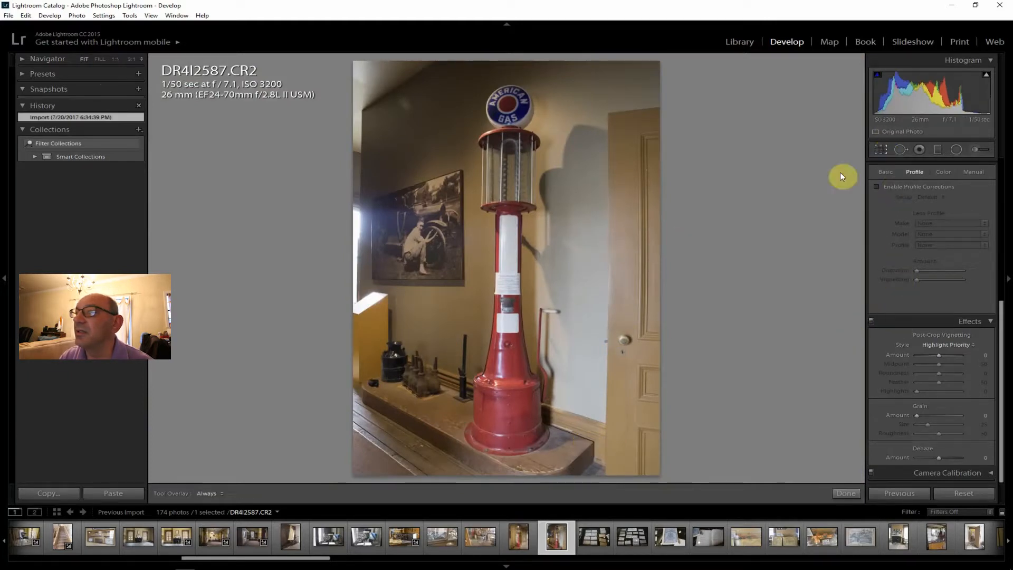
{"action": "left_click_drag", "start_coordinate": [662, 270], "coordinate": [631, 270]}
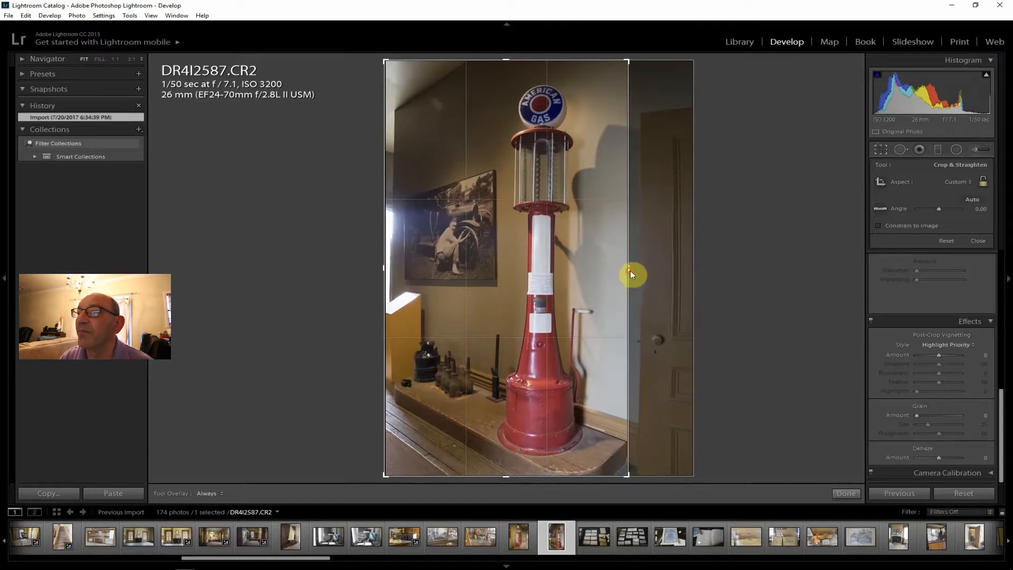
{"action": "key", "text": "Return"}
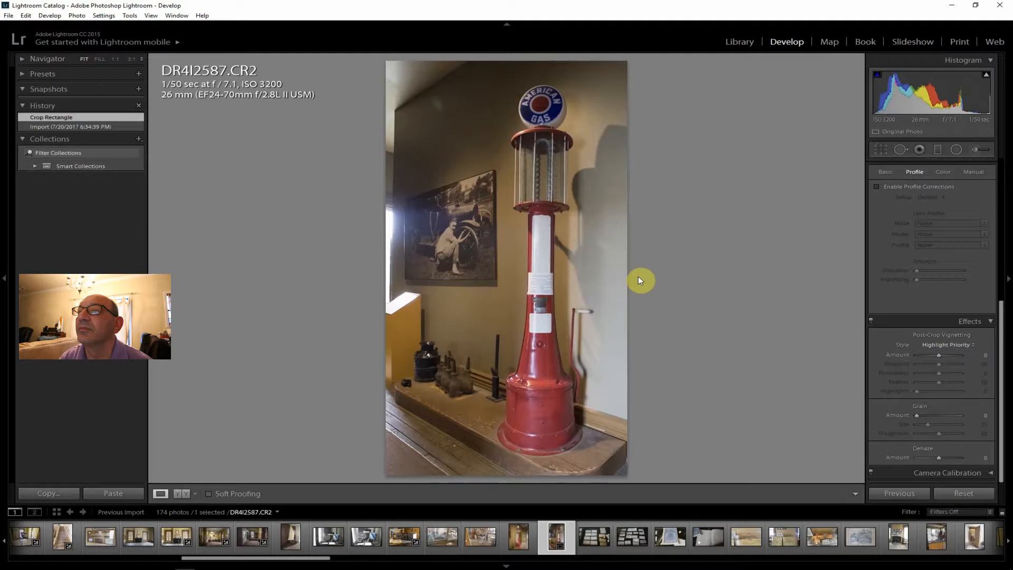
Step: Enable lens profile corrections for the gas pump photo and set Contrast +33, Clarity +26, Shadows +45 and Highlights -62
{"action": "left_click", "coordinate": [910, 188]}
{"action": "left_click_drag", "start_coordinate": [1002, 317], "coordinate": [989, 139]}
{"action": "left_click_drag", "start_coordinate": [940, 253], "coordinate": [947, 255]}
{"action": "left_click_drag", "start_coordinate": [945, 319], "coordinate": [945, 318]}
{"action": "left_click_drag", "start_coordinate": [942, 278], "coordinate": [924, 265]}
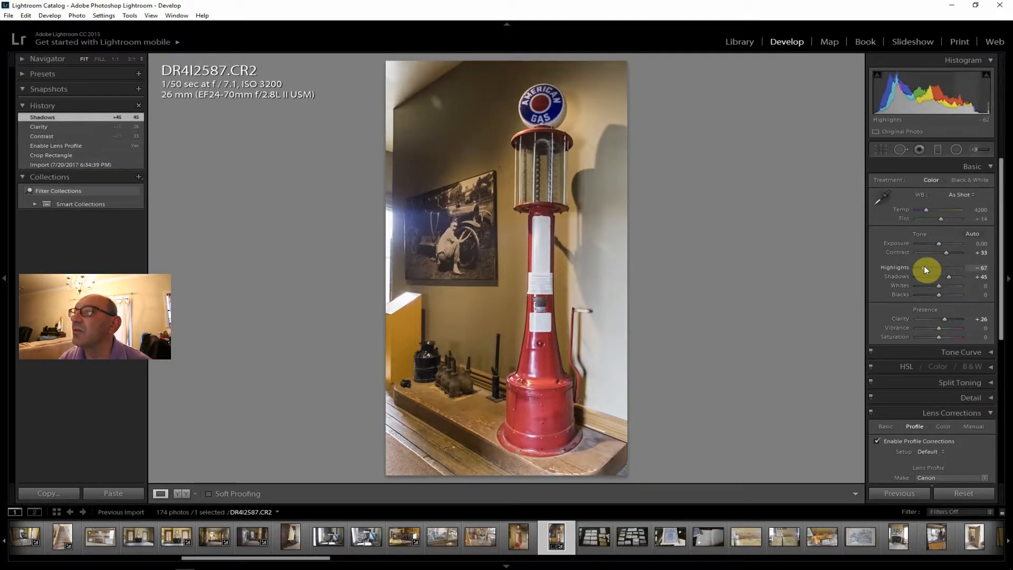
Step: Set the gas pump photo's Vibrance to +14, Saturation to +12 and Dehaze to +21
{"action": "left_click_drag", "start_coordinate": [937, 326], "coordinate": [942, 337]}
{"action": "left_click_drag", "start_coordinate": [1002, 290], "coordinate": [1010, 447]}
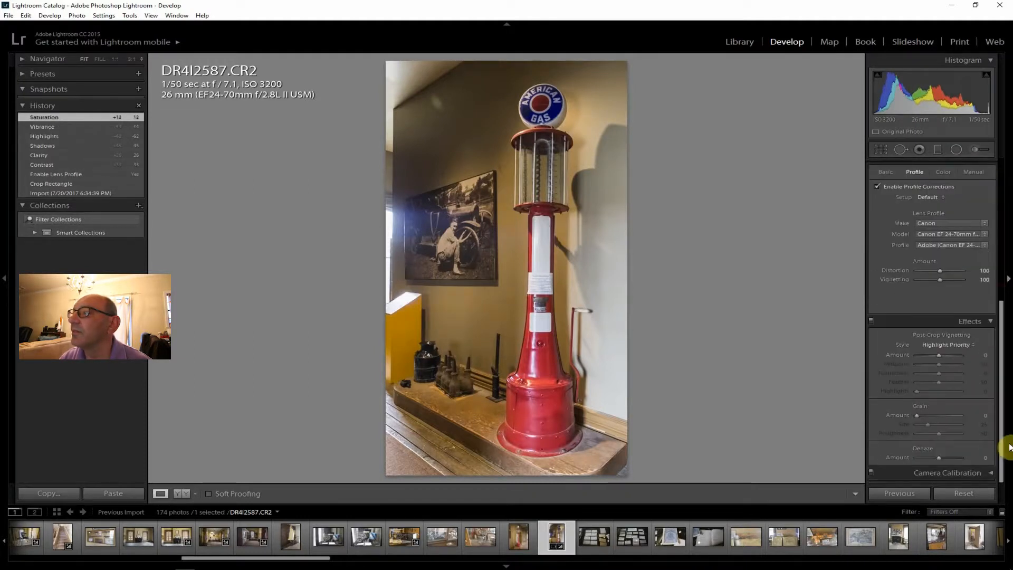
{"action": "left_click_drag", "start_coordinate": [942, 458], "coordinate": [944, 458]}
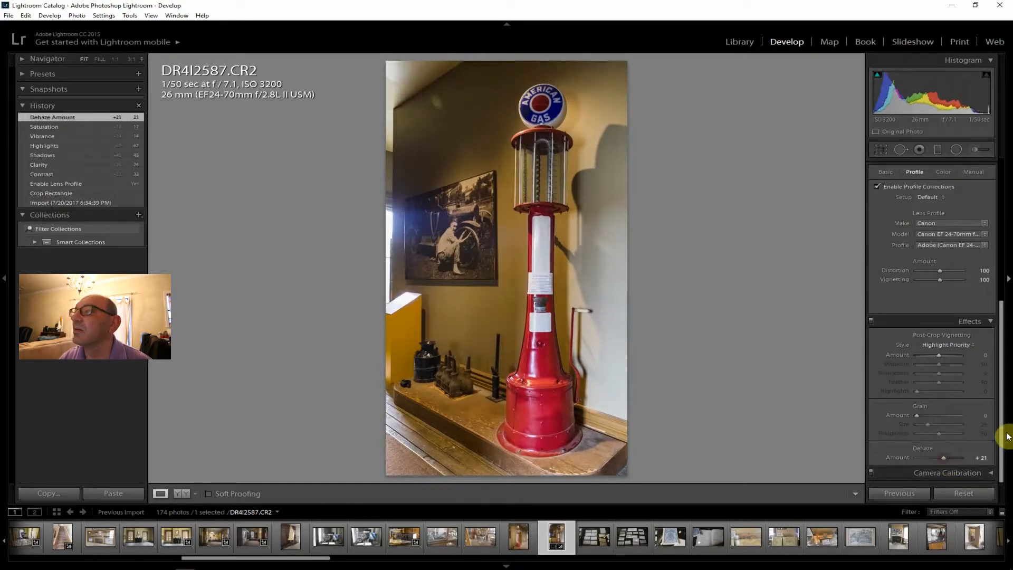
Step: Brighten the American Gas pump photo DR4I2587.CR2 by setting Exposure to +0.36
{"action": "left_click_drag", "start_coordinate": [1001, 424], "coordinate": [1002, 185]}
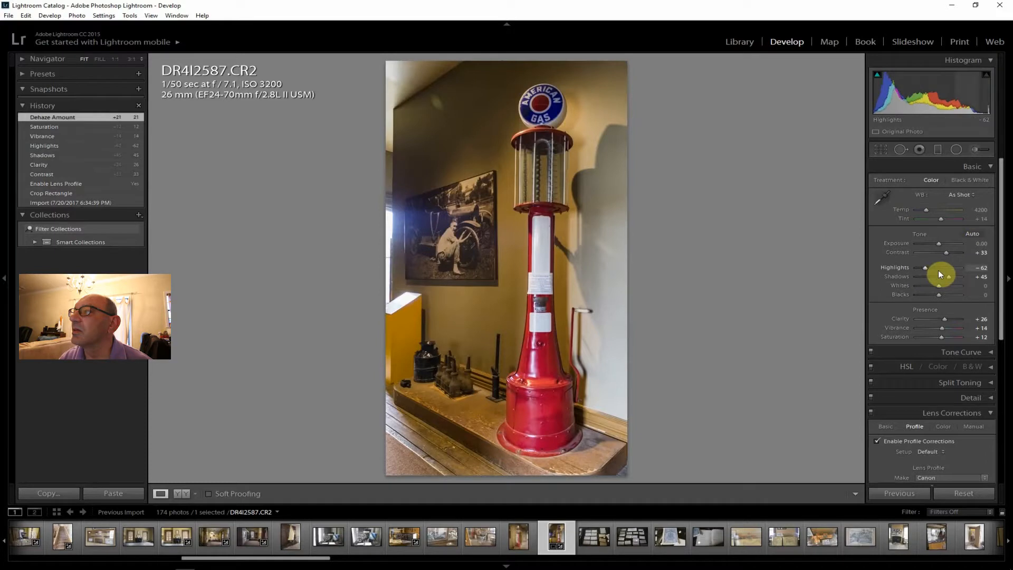
{"action": "left_click_drag", "start_coordinate": [940, 243], "coordinate": [941, 243]}
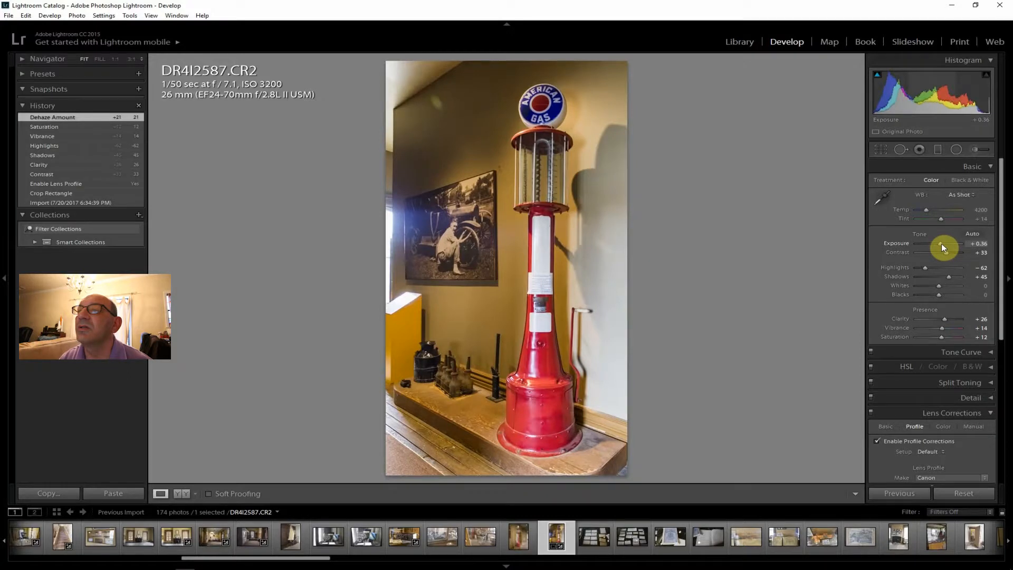
{"action": "left_click_drag", "start_coordinate": [941, 244], "coordinate": [941, 244]}
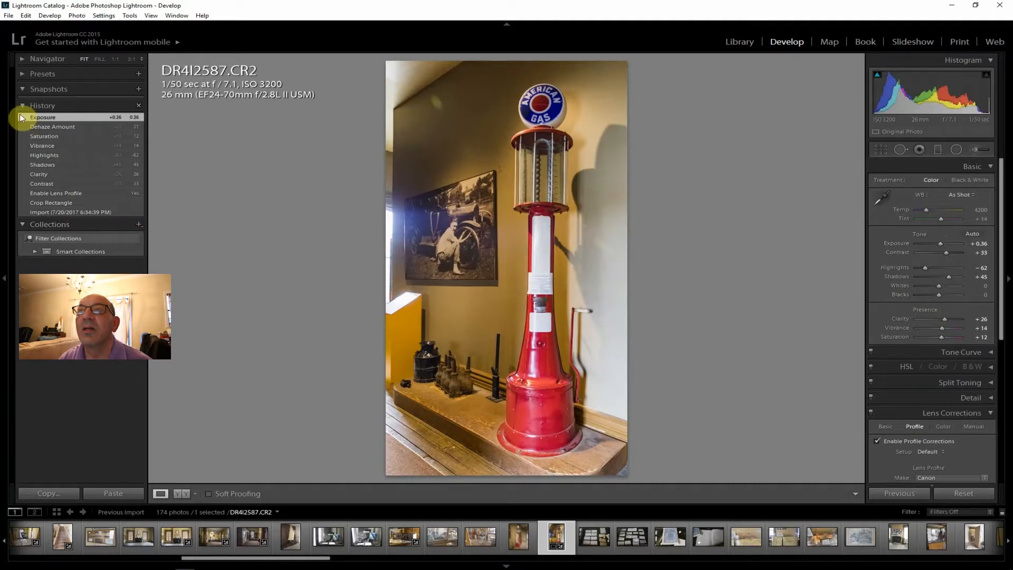
Step: Export the edited gas pump photo DR4I2587.CR2 with the current export settings
{"action": "left_click", "coordinate": [6, 15]}
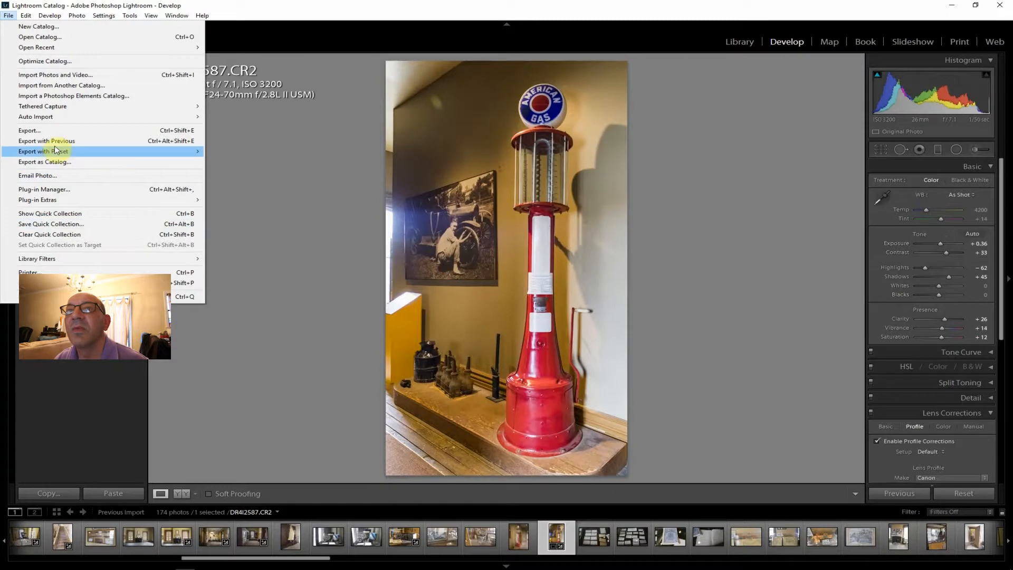
{"action": "left_click", "coordinate": [52, 131]}
{"action": "left_click", "coordinate": [679, 539]}
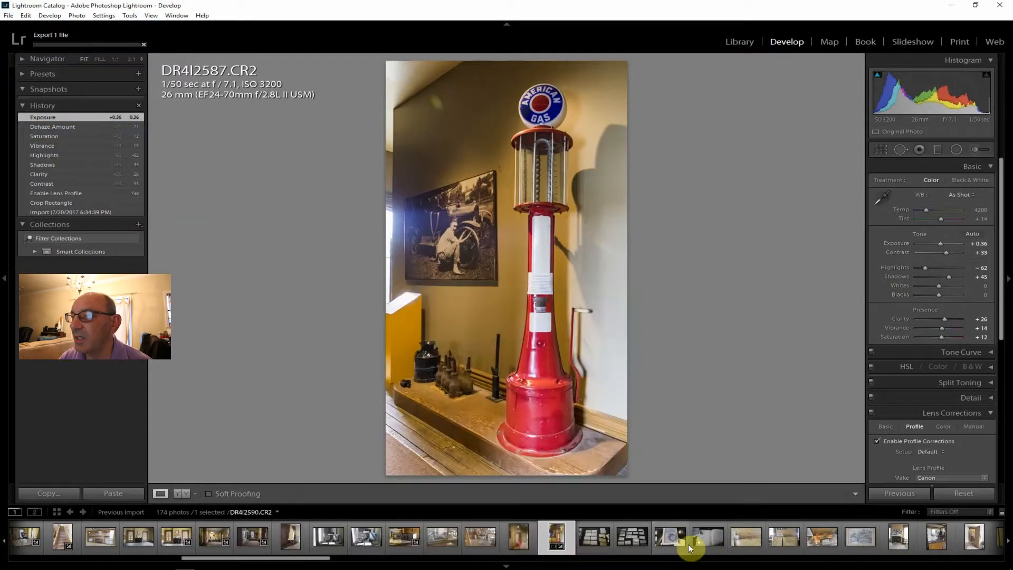
Step: For the railway passes photo DR4I2588.CR2, enable lens profile corrections and set Contrast +21, Clarity +24, Highlights -31 and Shadows +50
{"action": "left_click", "coordinate": [614, 543]}
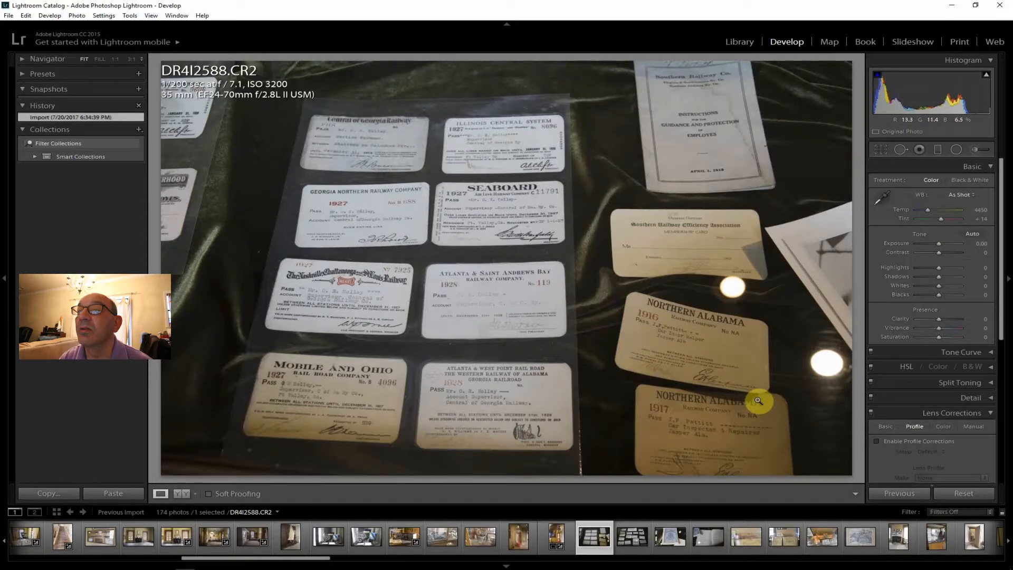
{"action": "left_click", "coordinate": [912, 441]}
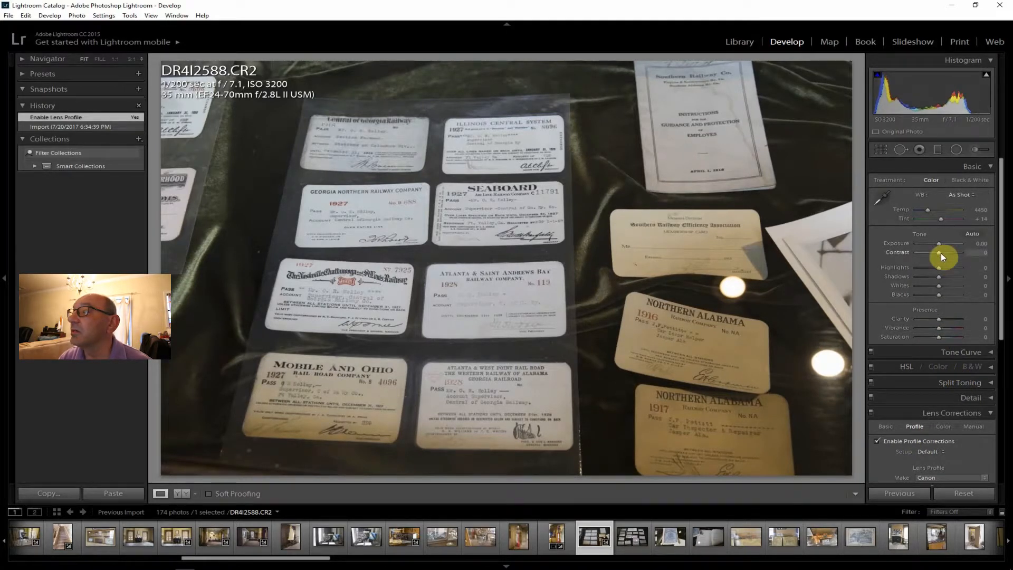
{"action": "left_click_drag", "start_coordinate": [939, 254], "coordinate": [944, 253]}
{"action": "left_click_drag", "start_coordinate": [943, 318], "coordinate": [943, 319]}
{"action": "left_click_drag", "start_coordinate": [939, 267], "coordinate": [950, 275]}
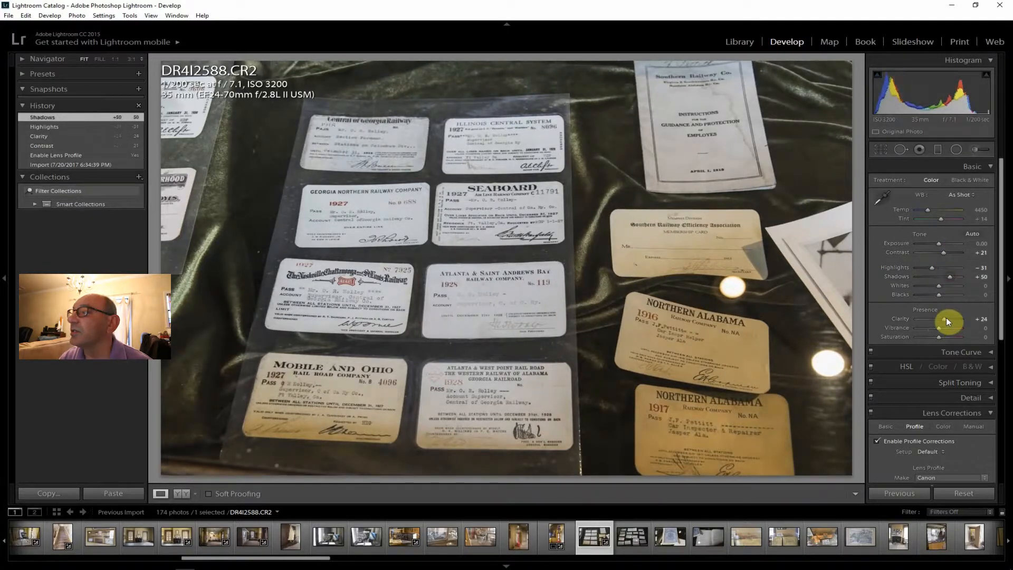
Step: Set DR4I2588's Vibrance to +7, Saturation to +10 and Dehaze to +10
{"action": "left_click_drag", "start_coordinate": [941, 328], "coordinate": [941, 334]}
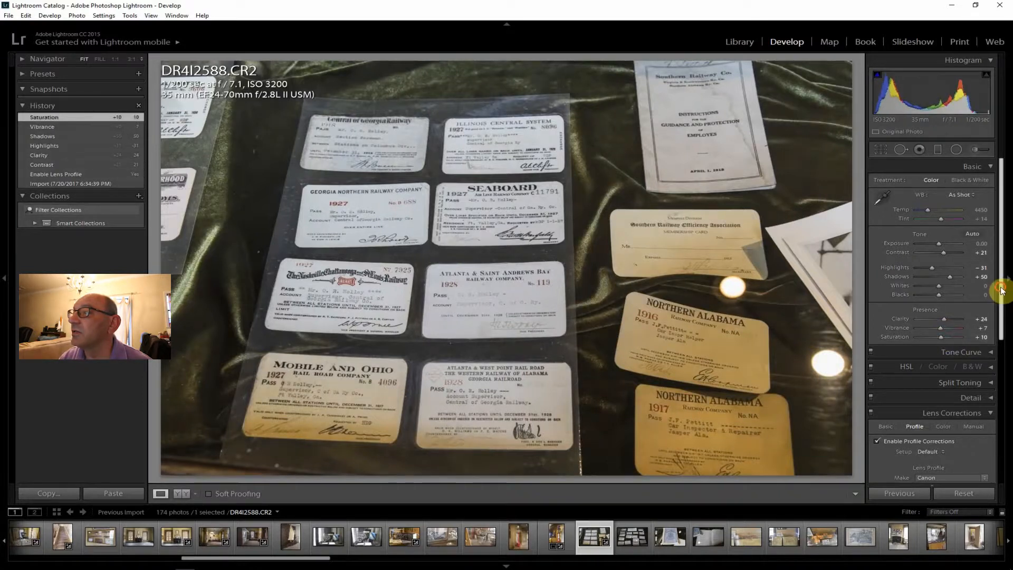
{"action": "left_click_drag", "start_coordinate": [1002, 290], "coordinate": [1002, 432]}
{"action": "left_click_drag", "start_coordinate": [941, 456], "coordinate": [940, 455]}
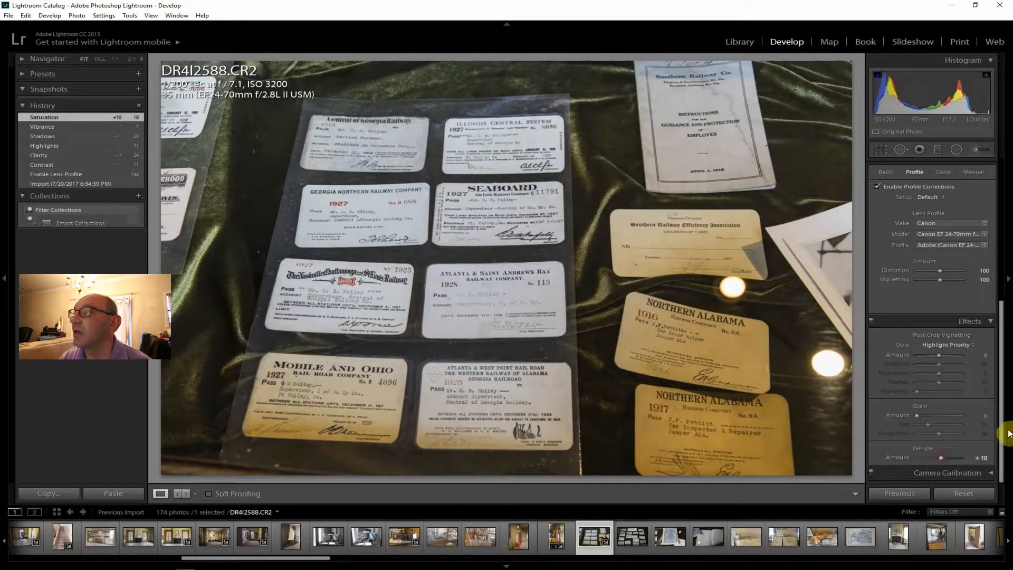
Step: Set the photo's Exposure to +0.60, Shadows to +62 and colour temperature to 4262
{"action": "left_click_drag", "start_coordinate": [1000, 430], "coordinate": [1009, 208]}
{"action": "left_click_drag", "start_coordinate": [939, 244], "coordinate": [943, 243]}
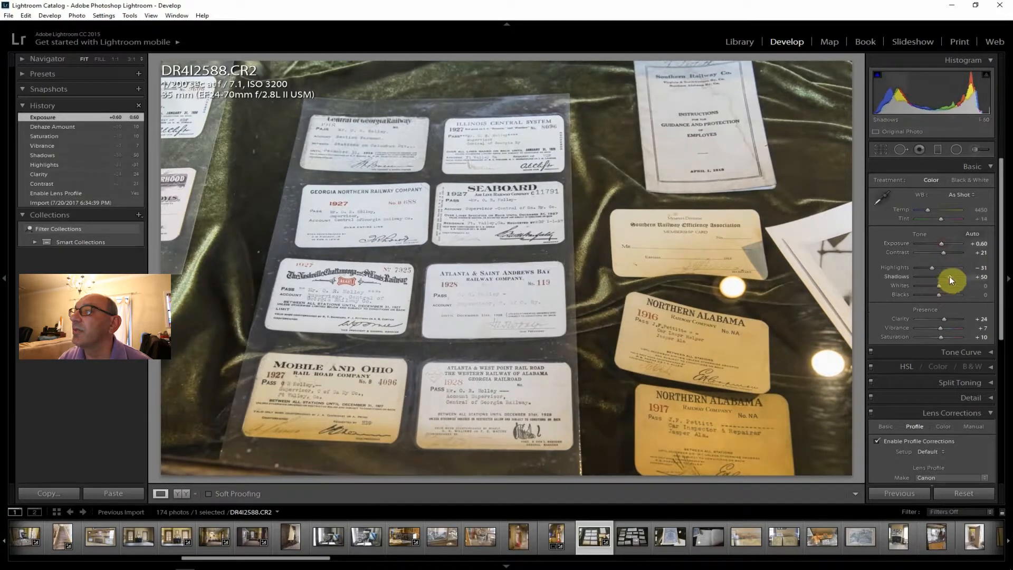
{"action": "left_click_drag", "start_coordinate": [952, 278], "coordinate": [953, 276]}
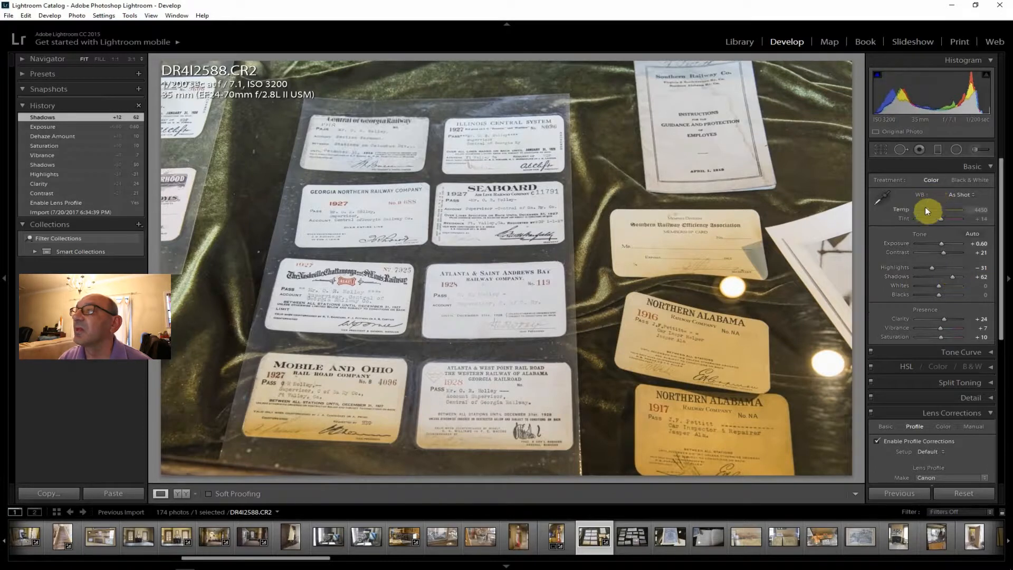
{"action": "left_click_drag", "start_coordinate": [926, 210], "coordinate": [926, 210]}
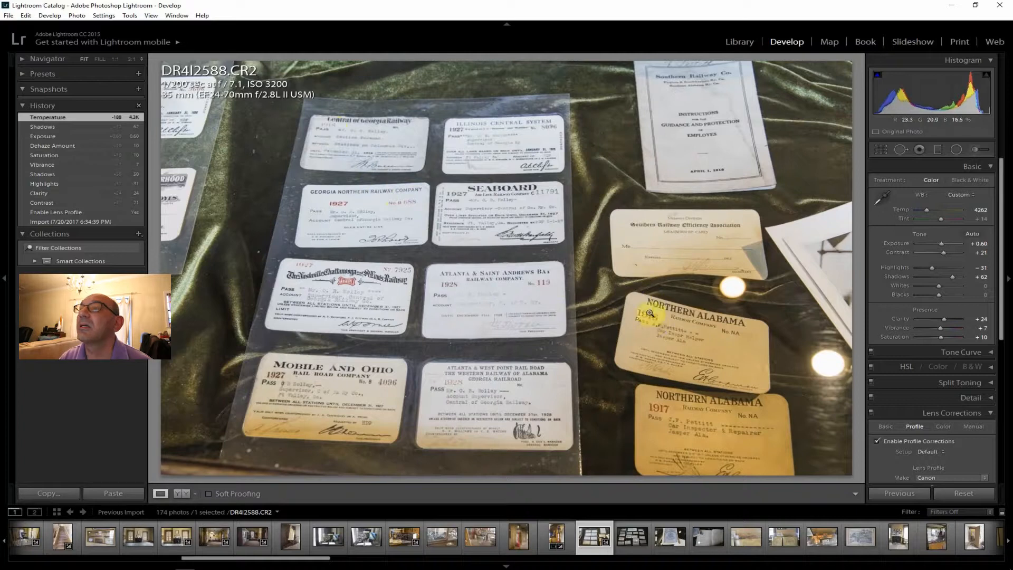
Step: Export DR4I2588 to the J:\ToPost folder on the hard drive with the existing export settings
{"action": "left_click", "coordinate": [8, 15]}
{"action": "left_click", "coordinate": [53, 130]}
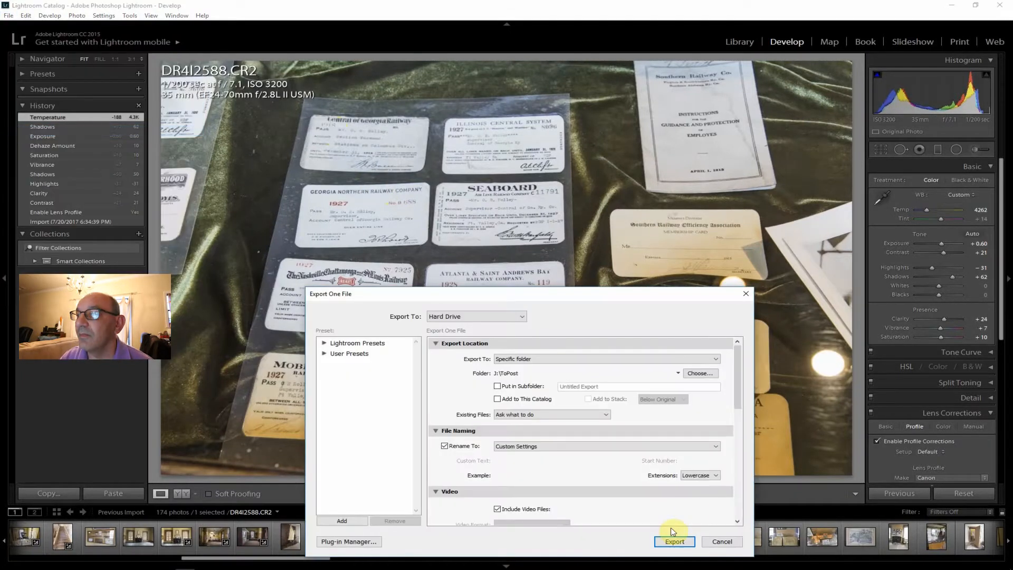
{"action": "left_click", "coordinate": [674, 542]}
Step: Select photo DR4I2589, enable lens profile corrections, and set Contrast to +26 and Clarity to +29
{"action": "left_click", "coordinate": [636, 541]}
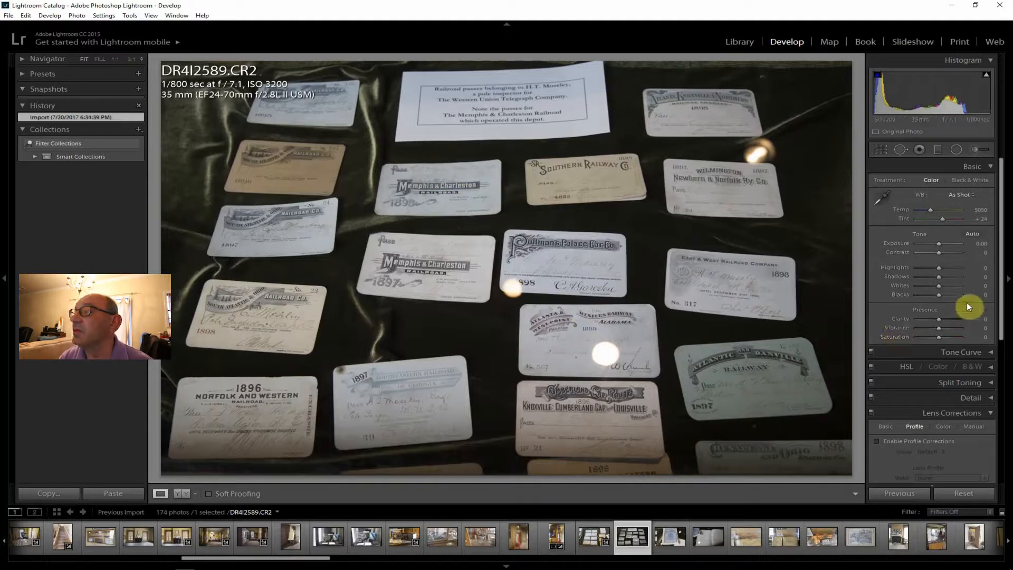
{"action": "left_click", "coordinate": [903, 441]}
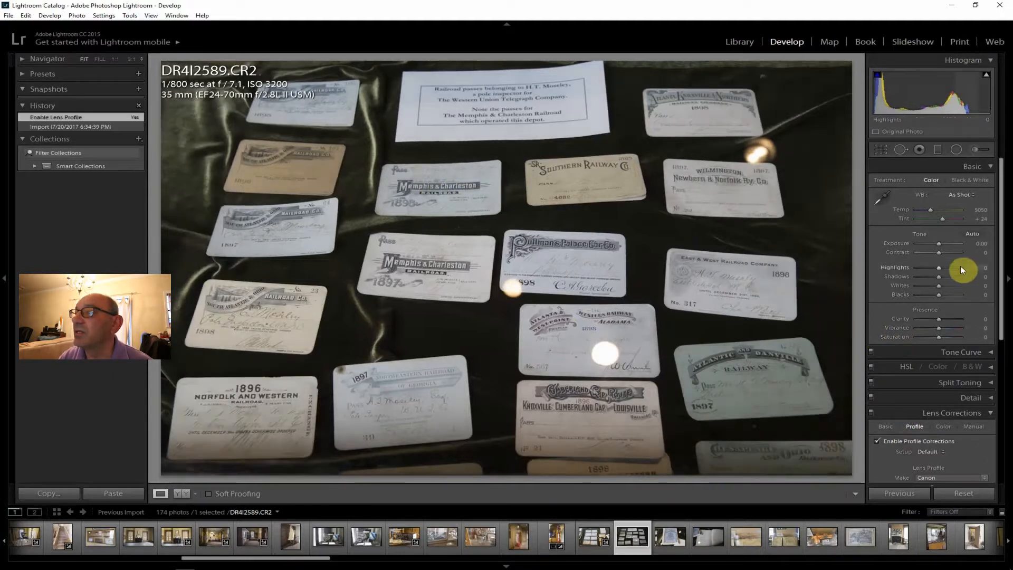
{"action": "left_click_drag", "start_coordinate": [941, 256], "coordinate": [945, 256]}
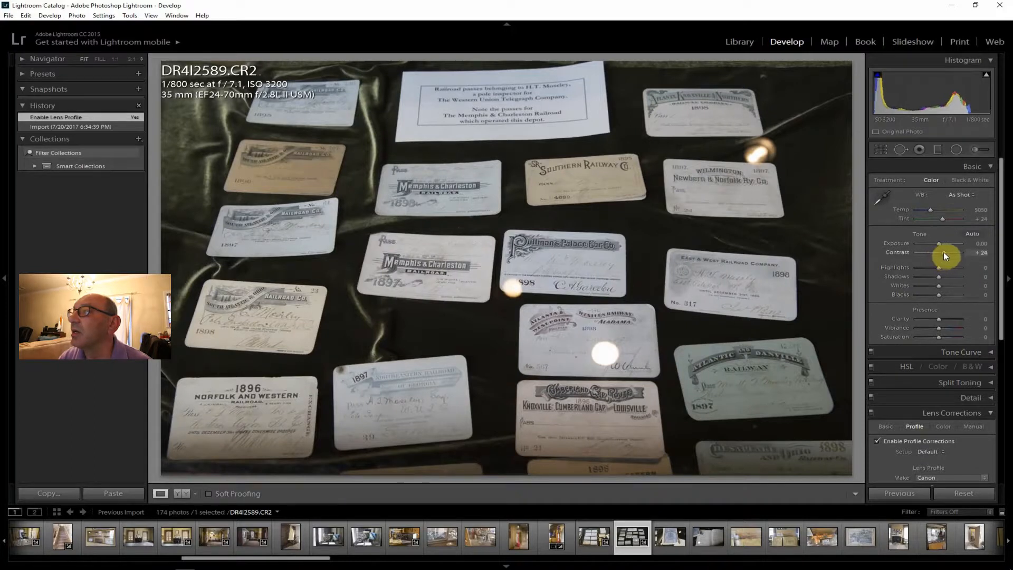
{"action": "left_click_drag", "start_coordinate": [945, 318], "coordinate": [946, 319]}
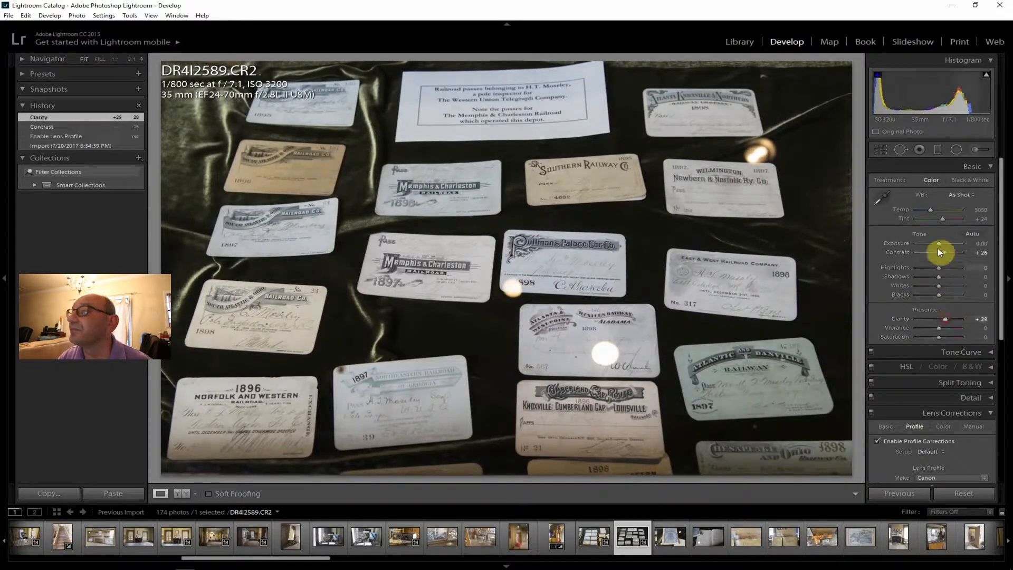
Step: Set DR4I2589's Highlights to −45, Exposure to +0.36, Vibrance to +14, Saturation to +10, Dehaze to +29 and Shadows to +40
{"action": "left_click_drag", "start_coordinate": [936, 265], "coordinate": [939, 244]}
{"action": "left_click_drag", "start_coordinate": [941, 327], "coordinate": [942, 337]}
{"action": "left_click_drag", "start_coordinate": [1001, 324], "coordinate": [943, 458]}
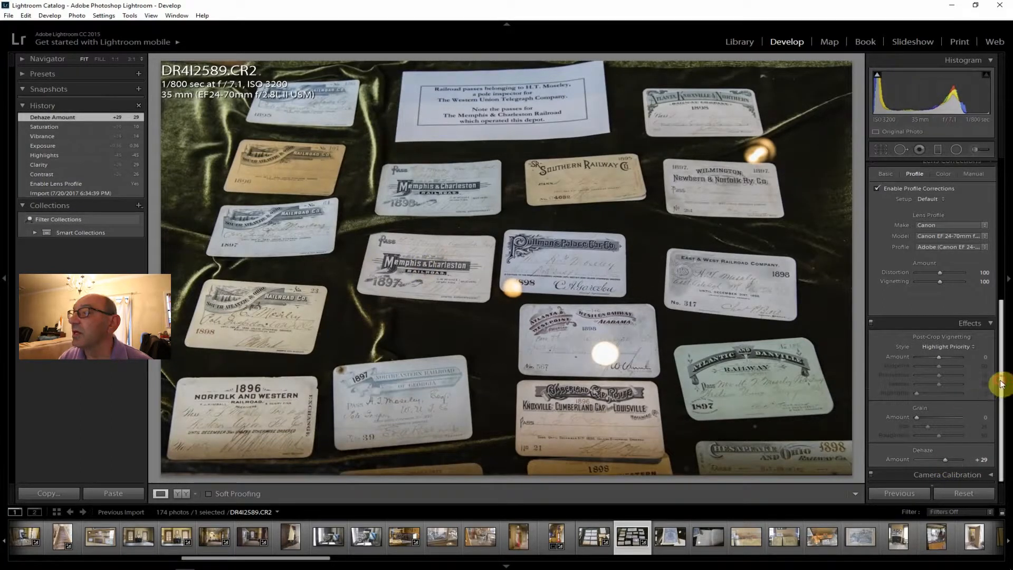
{"action": "left_click_drag", "start_coordinate": [1000, 385], "coordinate": [1000, 244]}
{"action": "left_click_drag", "start_coordinate": [940, 277], "coordinate": [947, 278]}
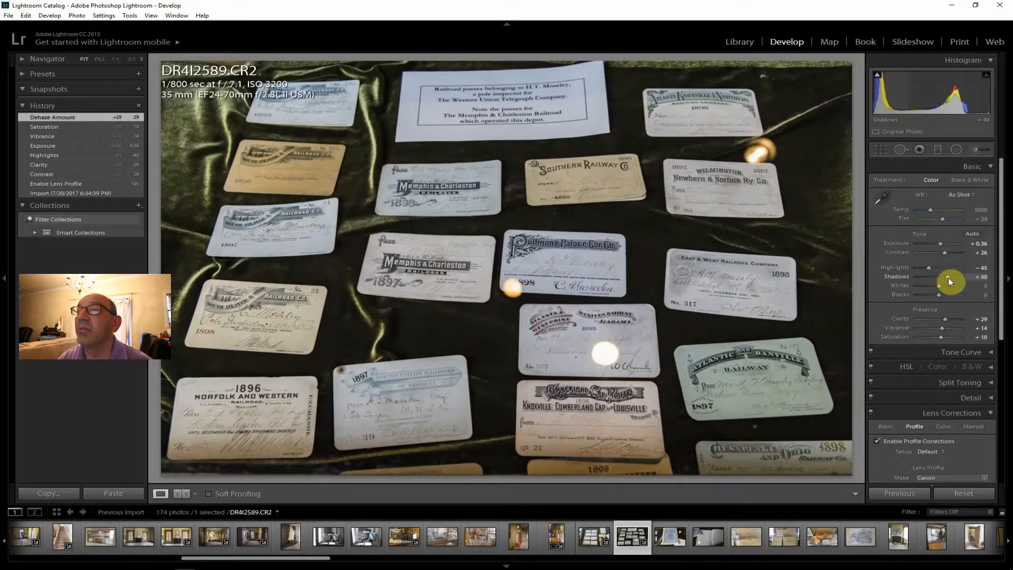
{"action": "left_click_drag", "start_coordinate": [948, 278], "coordinate": [955, 278]}
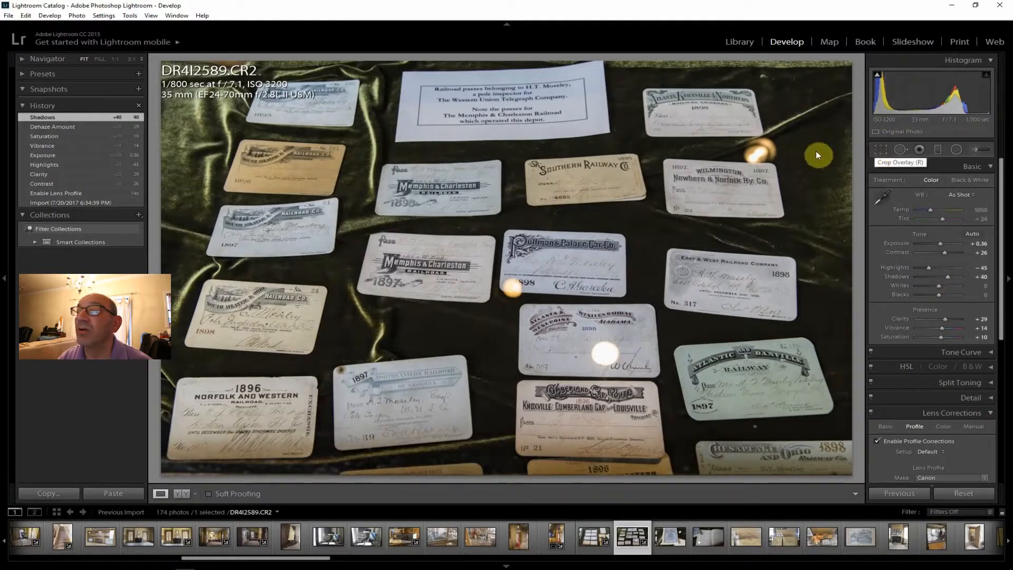
Step: Export DR4I2589 to the J:\ToPost folder with the existing settings and expand the Navigator preview
{"action": "left_click", "coordinate": [9, 16]}
{"action": "left_click", "coordinate": [37, 131]}
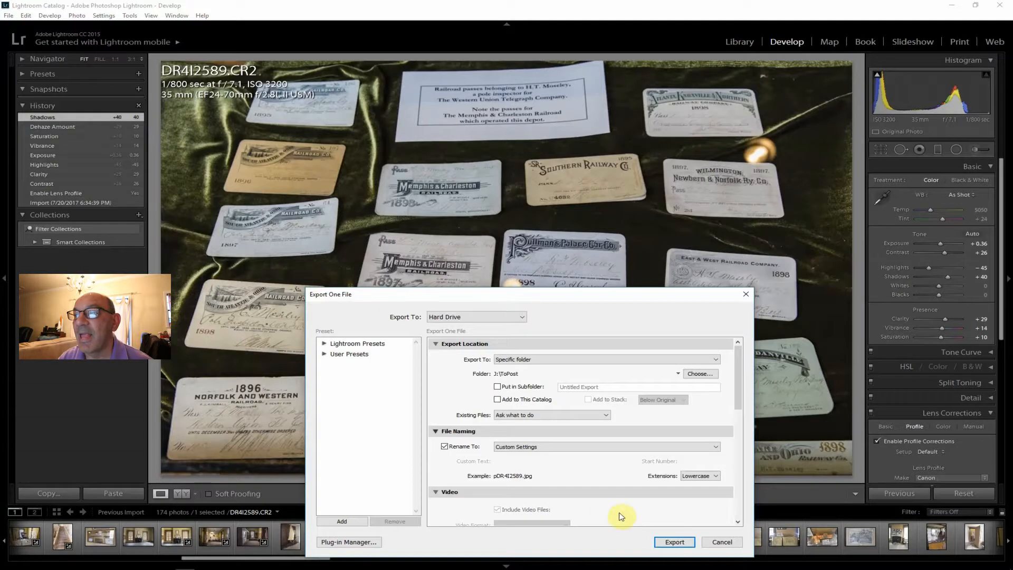
{"action": "left_click", "coordinate": [676, 542]}
{"action": "left_click", "coordinate": [22, 57]}
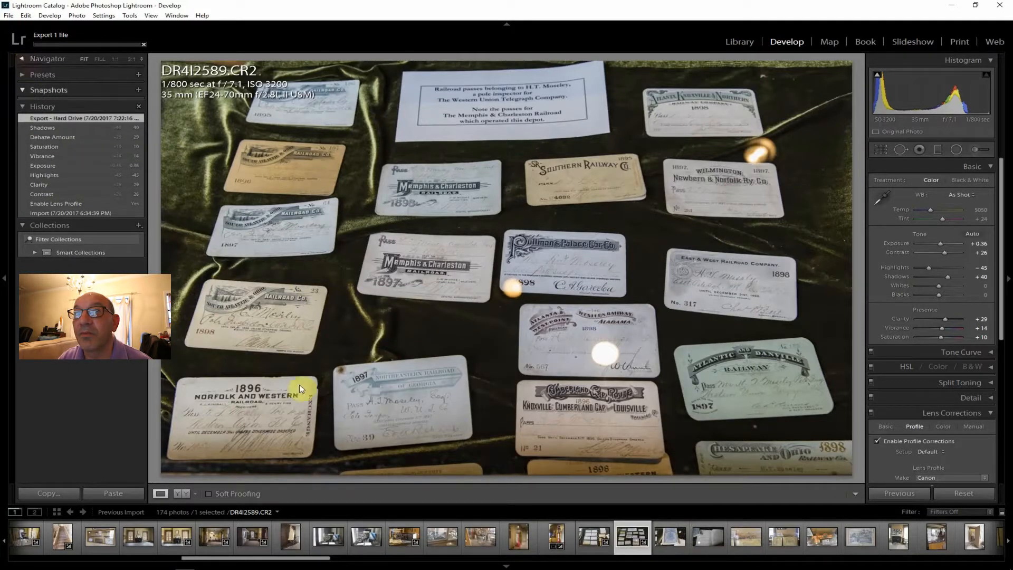
Step: Go through the photos from DR4I2590 to DR4I2594 and enable lens profile corrections on DR4I2594
{"action": "left_click", "coordinate": [676, 544]}
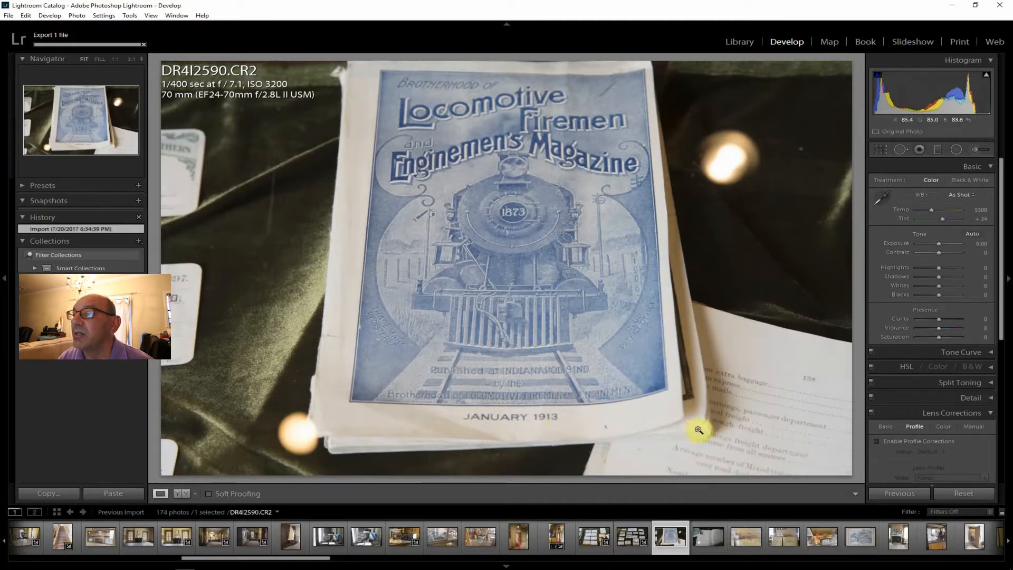
{"action": "left_click", "coordinate": [708, 541]}
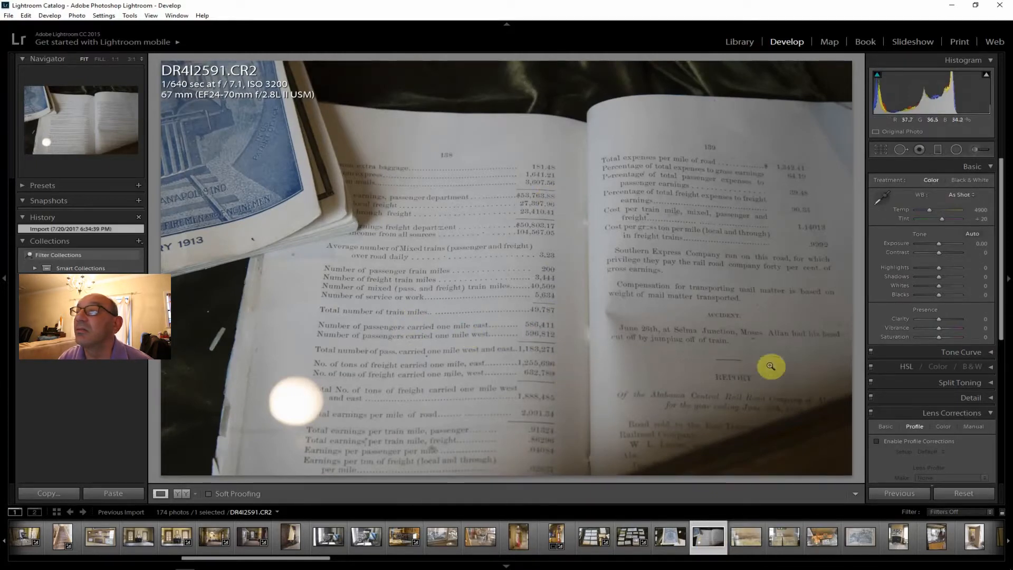
{"action": "left_click", "coordinate": [739, 541]}
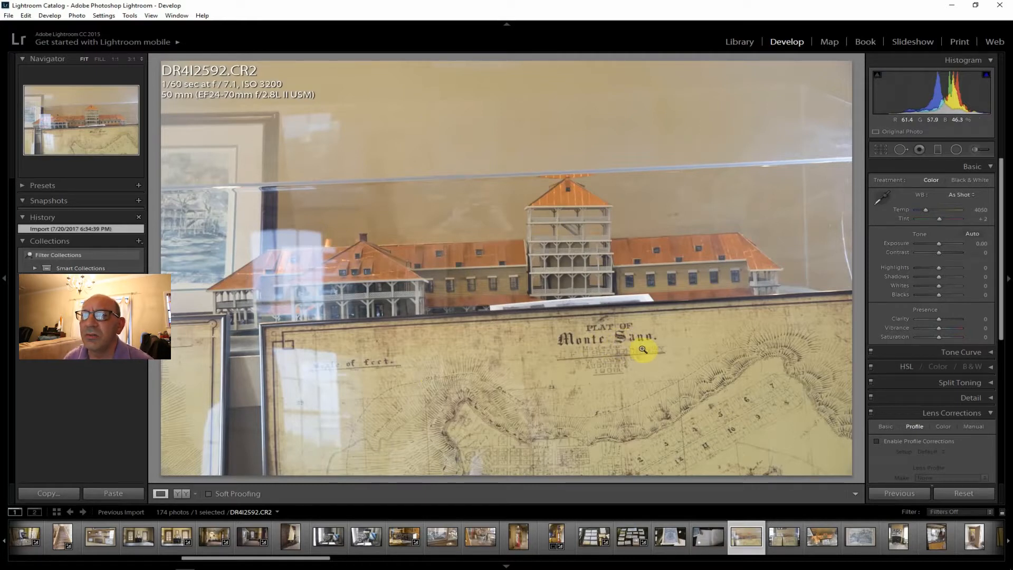
{"action": "left_click", "coordinate": [780, 540]}
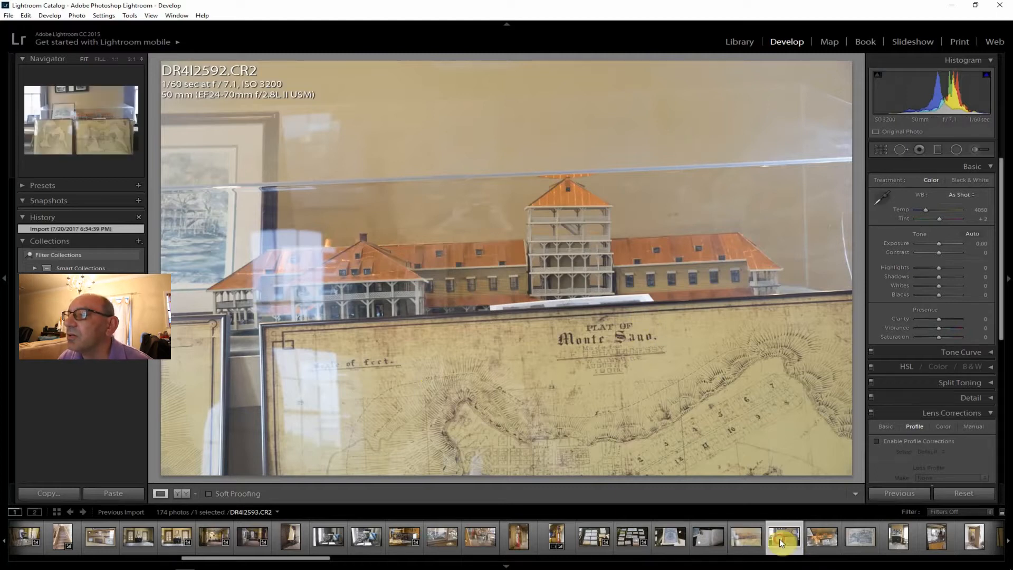
{"action": "left_click", "coordinate": [819, 537]}
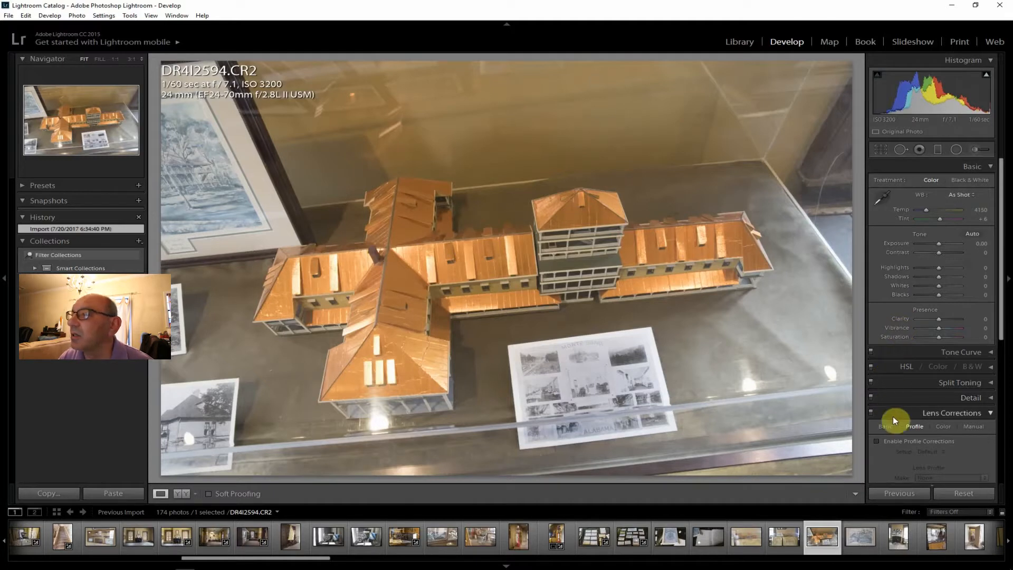
{"action": "left_click", "coordinate": [900, 442]}
{"action": "left_click_drag", "start_coordinate": [1002, 328], "coordinate": [1001, 315]}
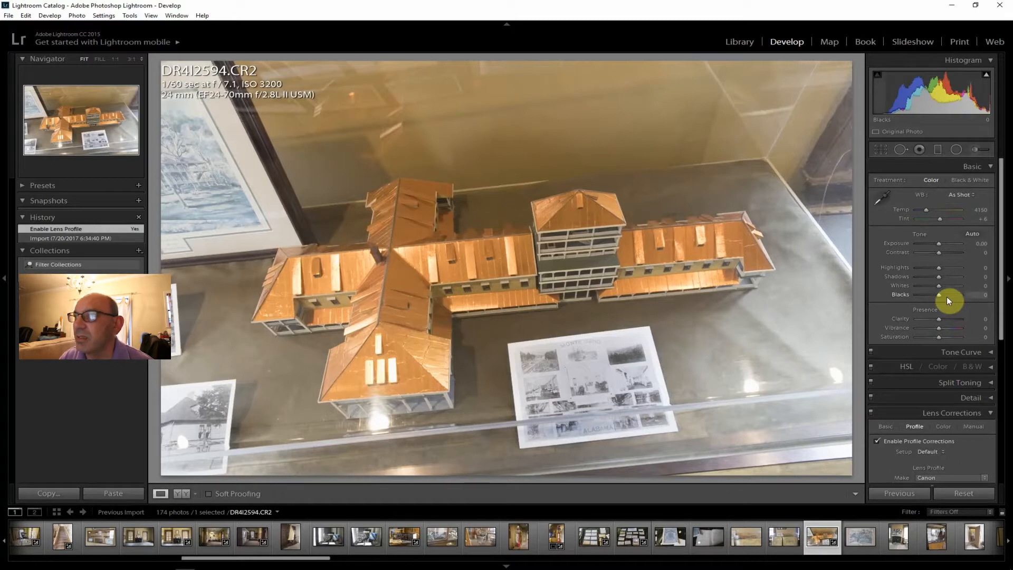
Step: Set DR4I2594's Contrast to +24, Clarity to +26, Highlights to −64, Shadows to +21, Vibrance to +12 and Saturation to +7
{"action": "left_click_drag", "start_coordinate": [940, 252], "coordinate": [944, 252]}
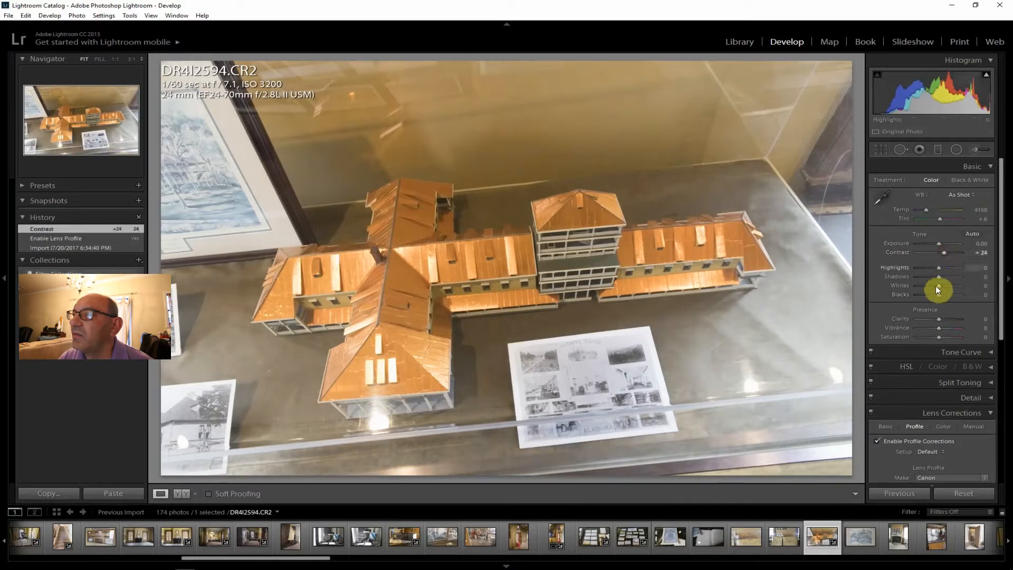
{"action": "left_click_drag", "start_coordinate": [939, 319], "coordinate": [945, 319]}
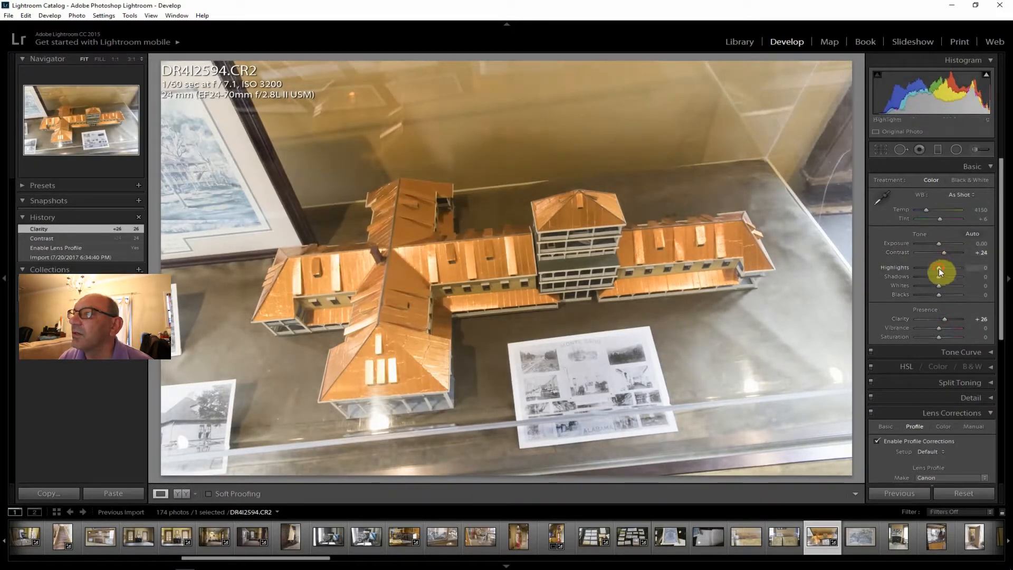
{"action": "left_click_drag", "start_coordinate": [931, 269], "coordinate": [925, 268]}
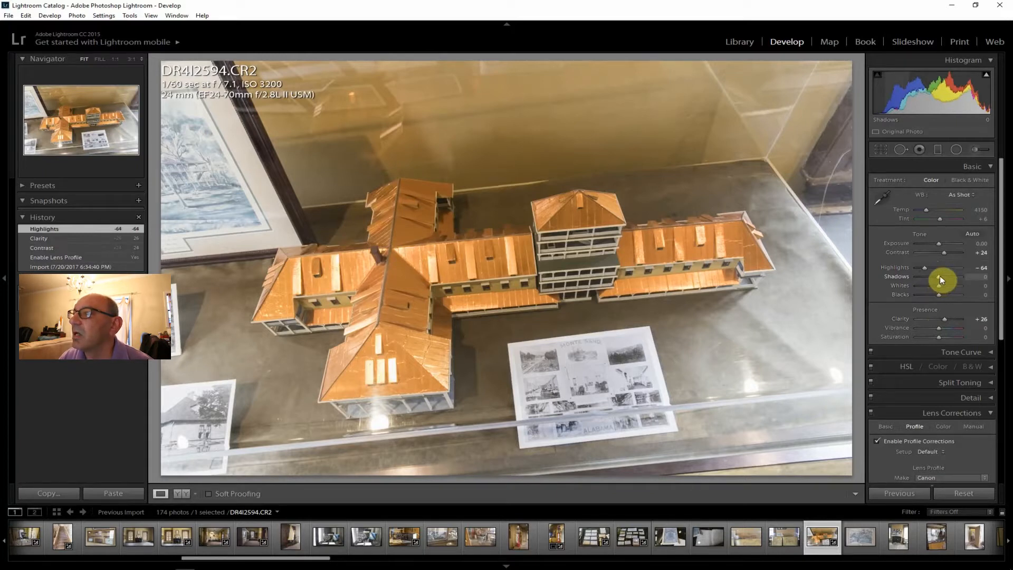
{"action": "left_click_drag", "start_coordinate": [944, 276], "coordinate": [945, 277]}
{"action": "left_click_drag", "start_coordinate": [938, 327], "coordinate": [939, 337]}
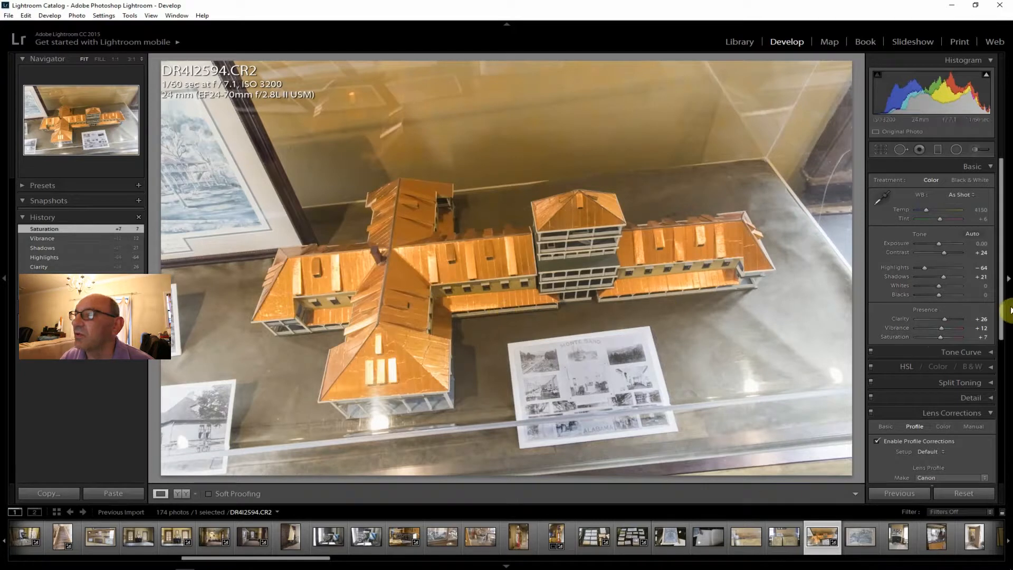
Step: Set Dehaze to +24 and cool the photo's colour temperature to 3429
{"action": "left_click_drag", "start_coordinate": [1002, 287], "coordinate": [944, 457]}
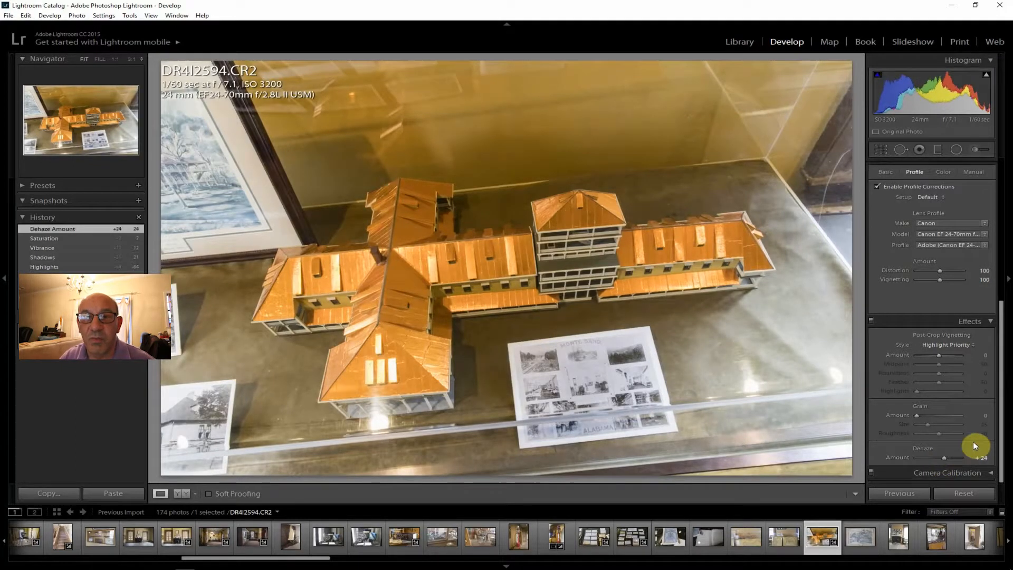
{"action": "left_click_drag", "start_coordinate": [1002, 402], "coordinate": [1002, 251]}
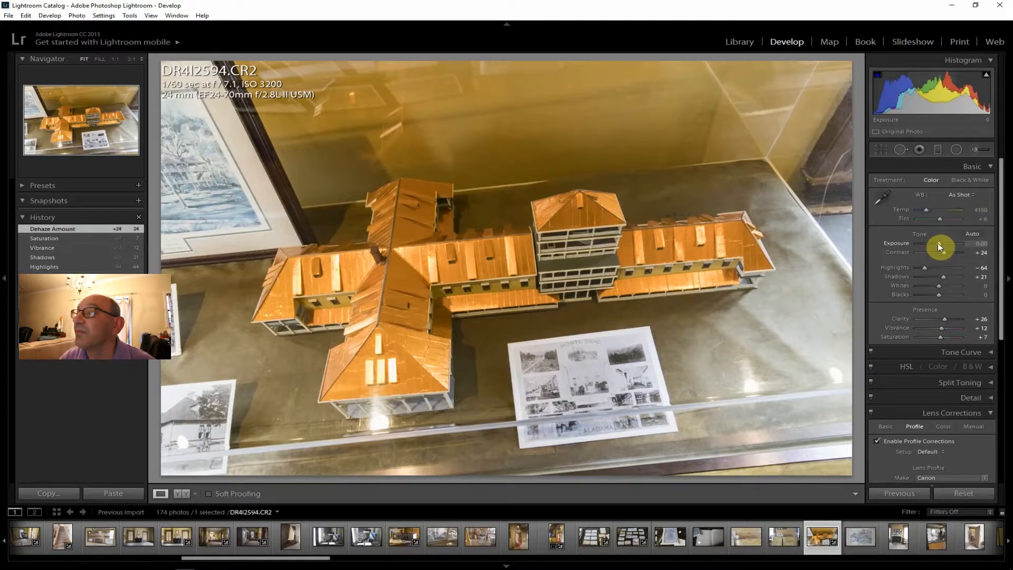
{"action": "left_click_drag", "start_coordinate": [925, 209], "coordinate": [920, 208]}
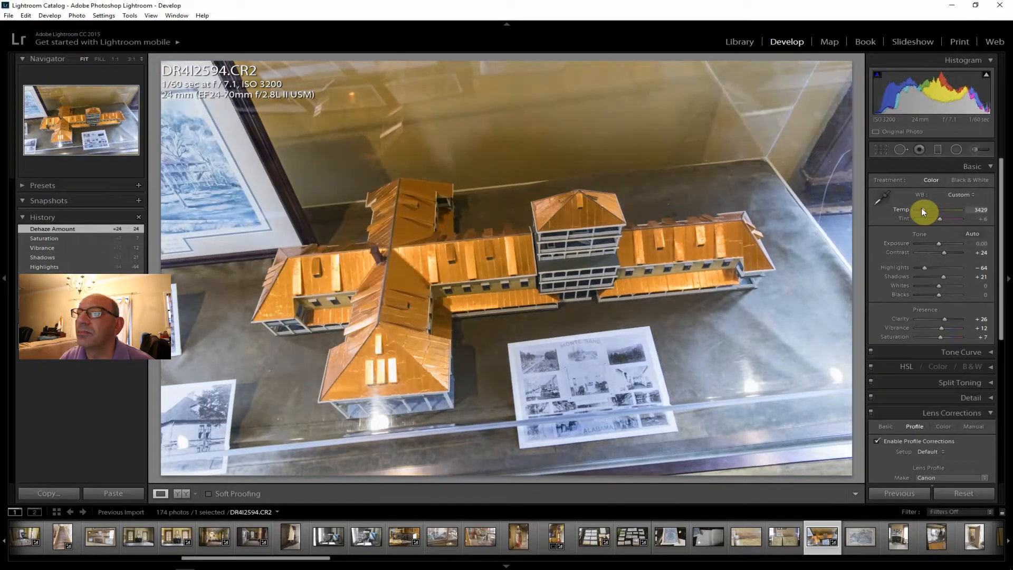
{"action": "left_click_drag", "start_coordinate": [922, 208], "coordinate": [922, 208]}
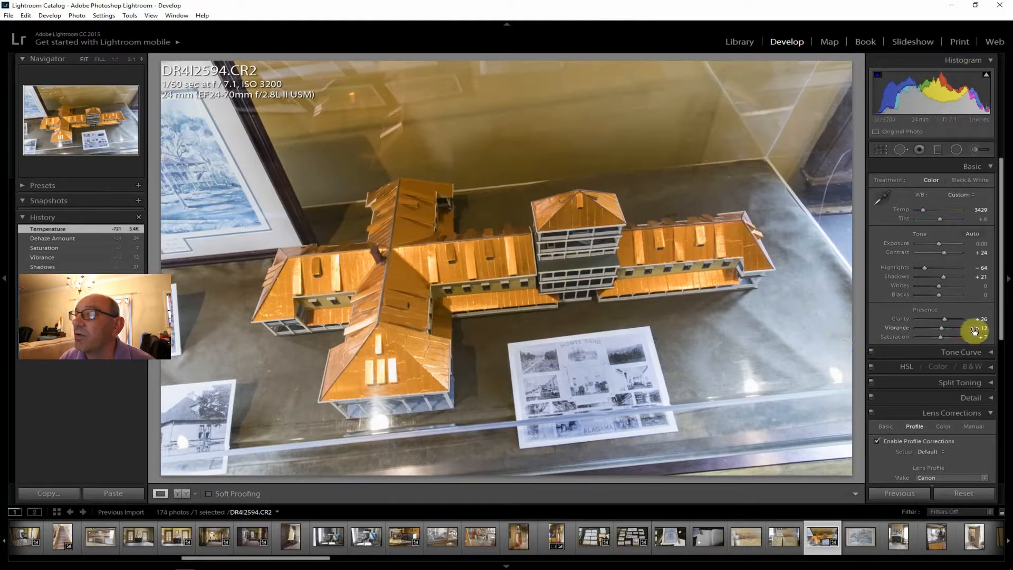
{"action": "left_click_drag", "start_coordinate": [1002, 296], "coordinate": [1004, 245]}
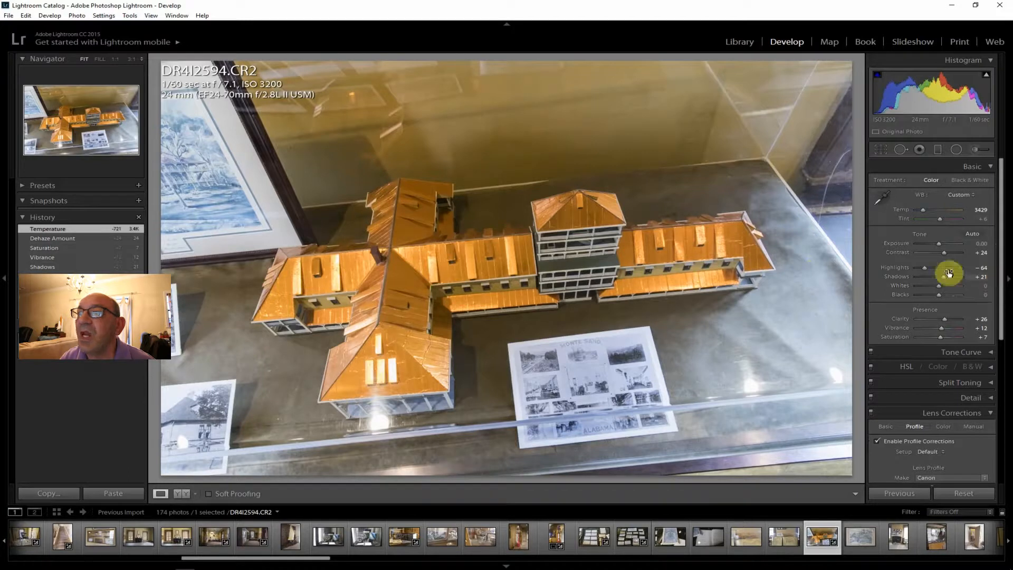
Step: Export DR4I2594 to the J:\ToPost folder on the hard drive with the existing export settings
{"action": "left_click", "coordinate": [7, 16]}
{"action": "left_click", "coordinate": [53, 131]}
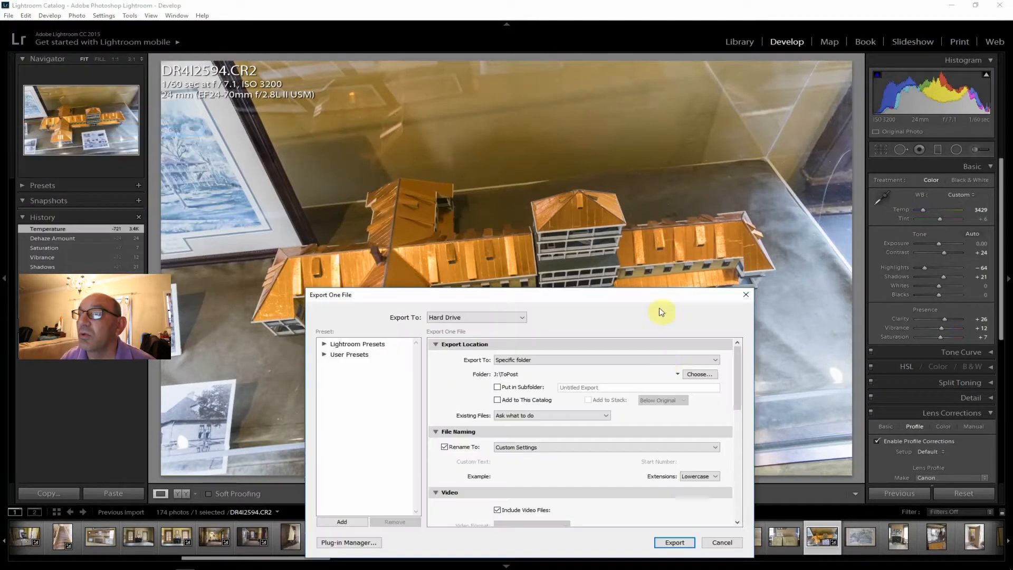
{"action": "left_click", "coordinate": [674, 542]}
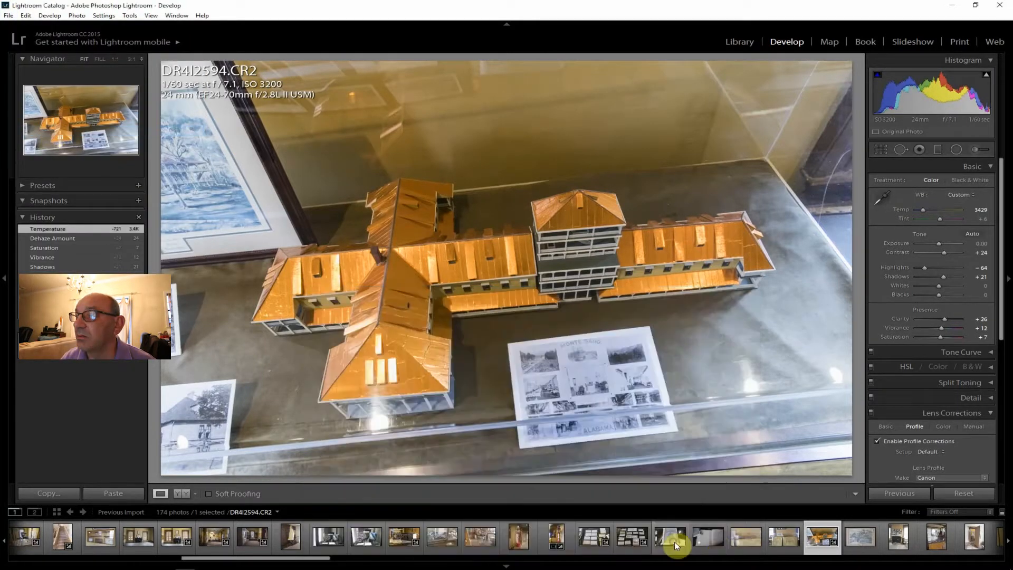
Step: Check DR4I2593, move on to DR4I2595 and straighten it along the picture frame's upper edge to a crop angle of −2.08
{"action": "left_click", "coordinate": [780, 537]}
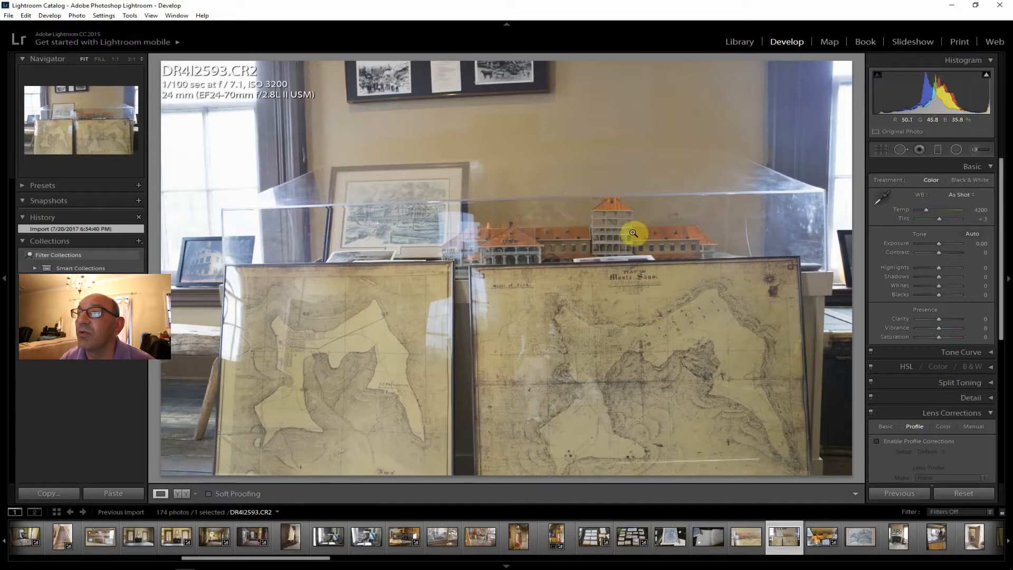
{"action": "left_click", "coordinate": [856, 539]}
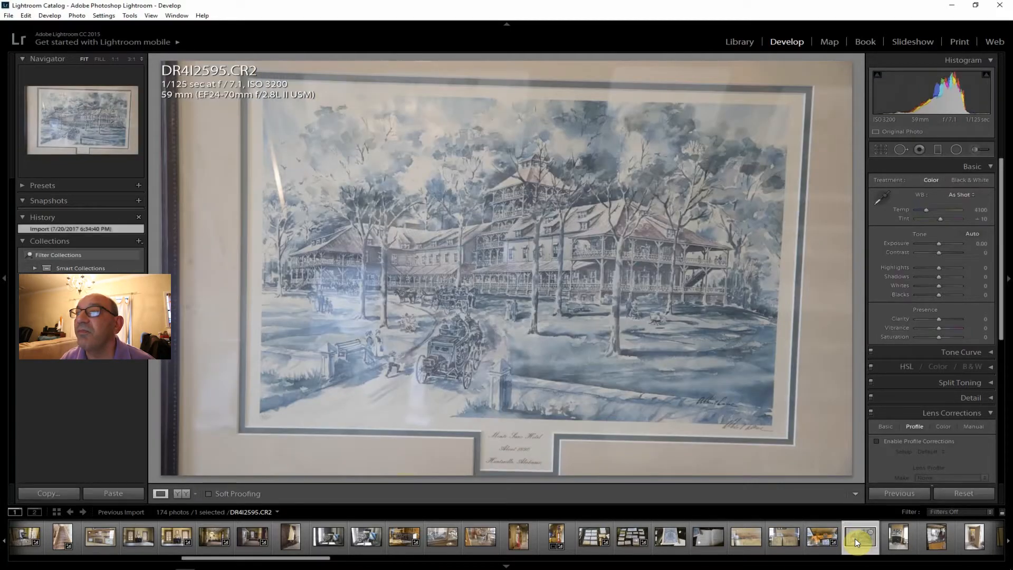
{"action": "left_click", "coordinate": [884, 149]}
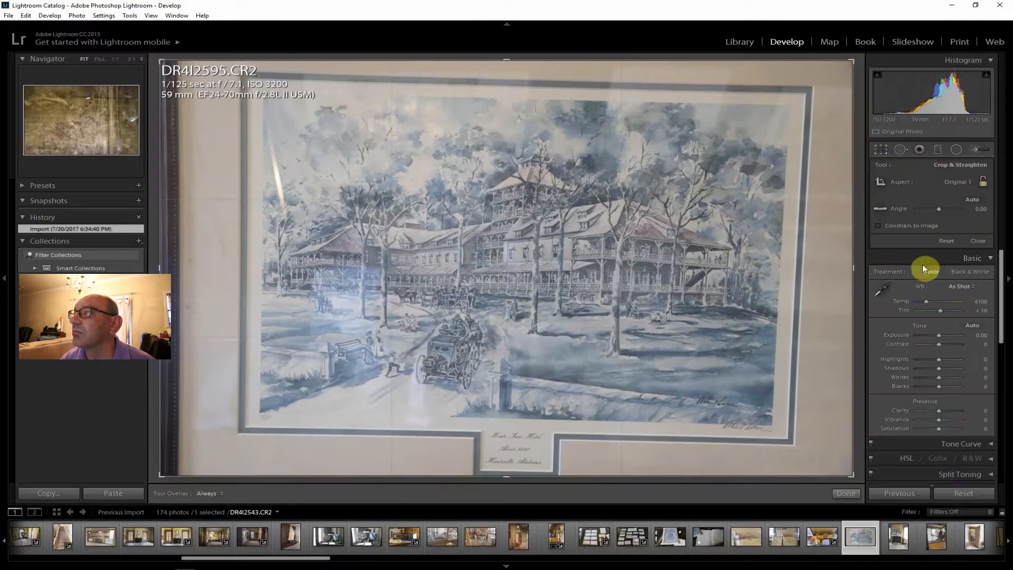
{"action": "left_click", "coordinate": [884, 207]}
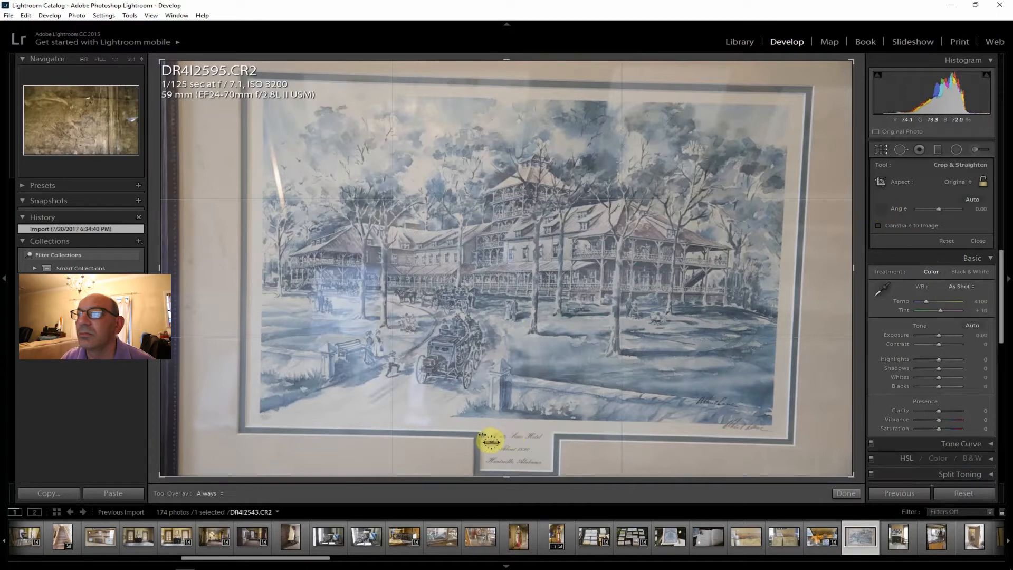
{"action": "left_click_drag", "start_coordinate": [475, 78], "coordinate": [577, 81]}
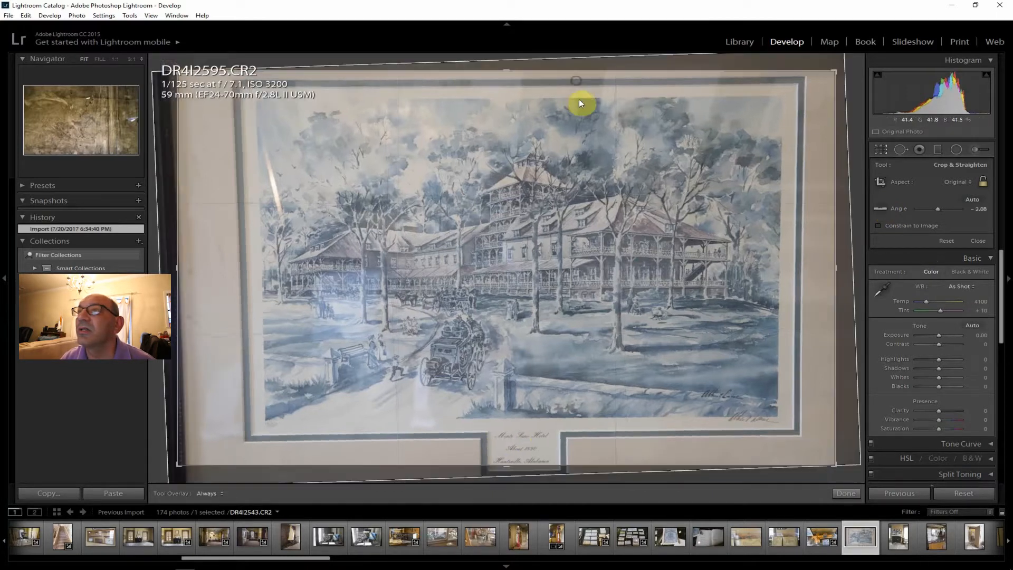
{"action": "key", "text": "Return"}
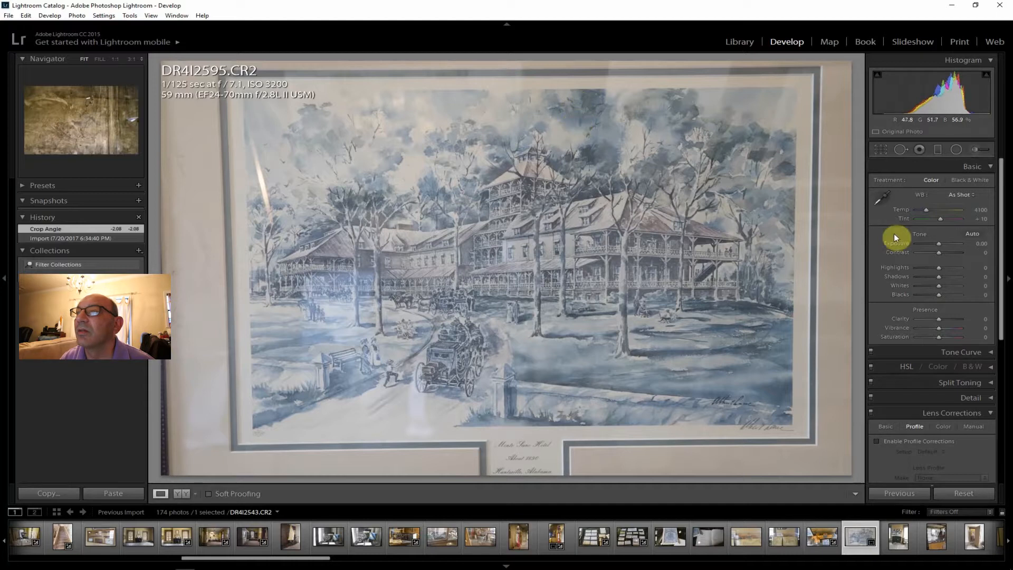
Step: Enable lens profile corrections on DR4I2595 and set Clarity to +29, Contrast to +31 and Highlights to −57
{"action": "left_click", "coordinate": [905, 441]}
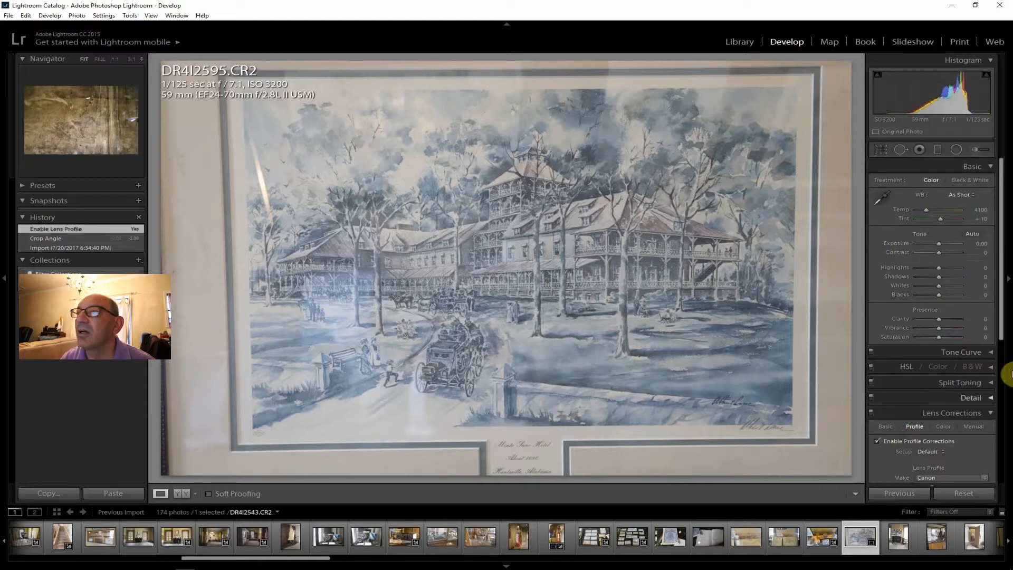
{"action": "left_click_drag", "start_coordinate": [1001, 295], "coordinate": [1002, 256]}
{"action": "left_click_drag", "start_coordinate": [939, 320], "coordinate": [944, 318]}
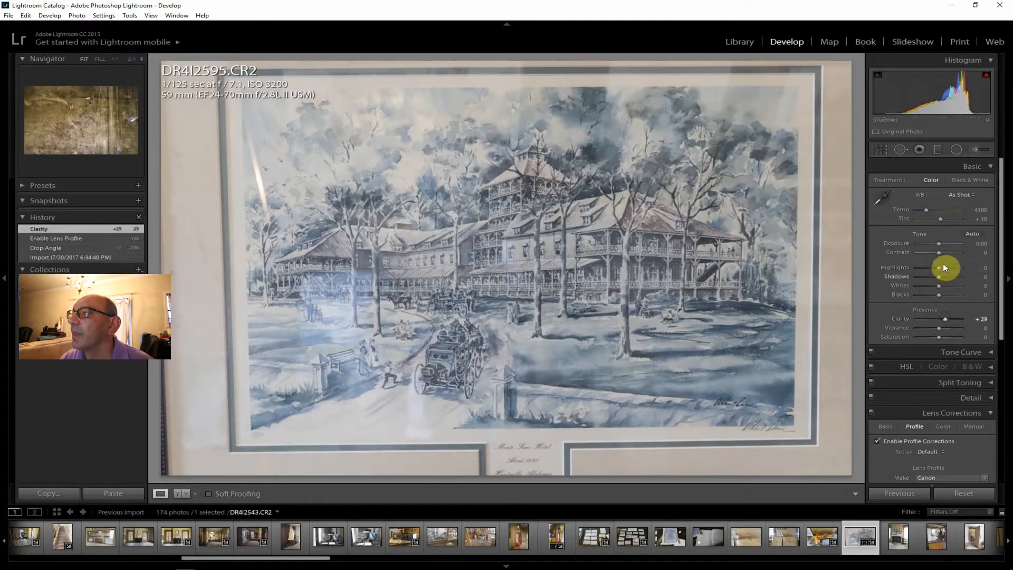
{"action": "left_click_drag", "start_coordinate": [939, 253], "coordinate": [927, 271]}
Step: Set DR4I2595's Dehaze to +48, Shadows to +21, Vibrance to +12, Saturation to +14 and Exposure to +0.24
{"action": "left_click_drag", "start_coordinate": [1002, 272], "coordinate": [948, 458]}
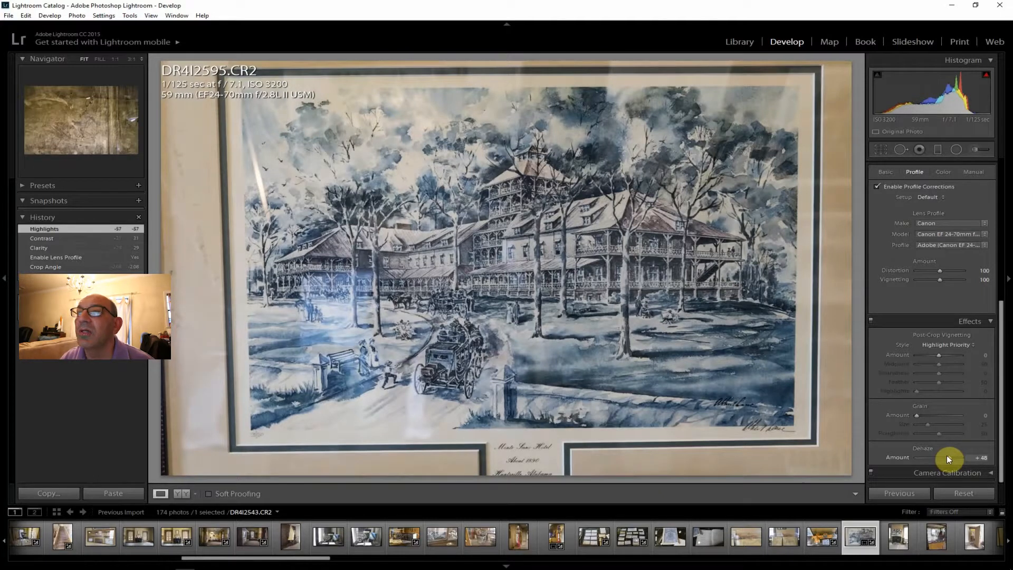
{"action": "left_click_drag", "start_coordinate": [947, 456], "coordinate": [947, 457]}
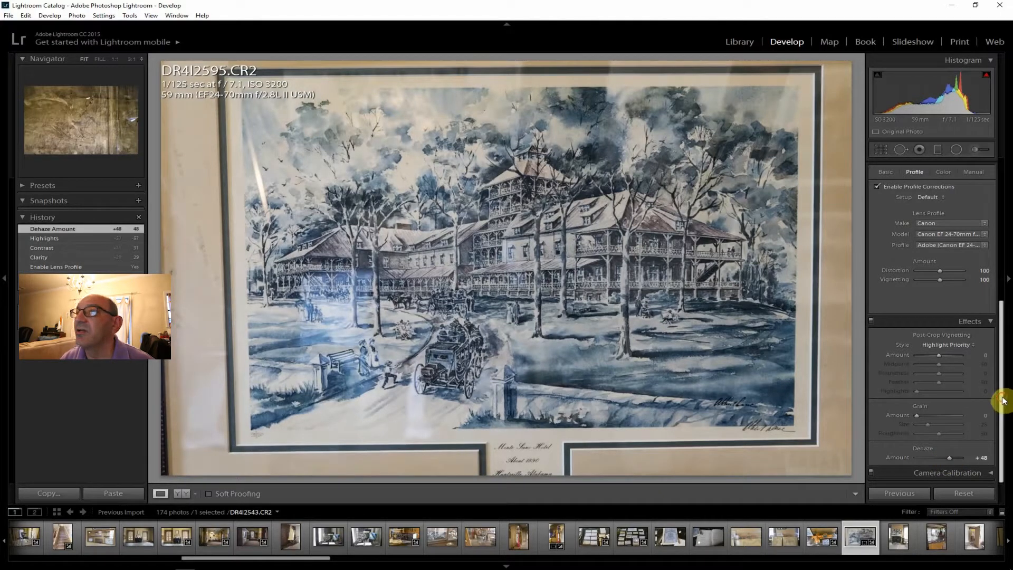
{"action": "left_click_drag", "start_coordinate": [1003, 400], "coordinate": [1003, 258]}
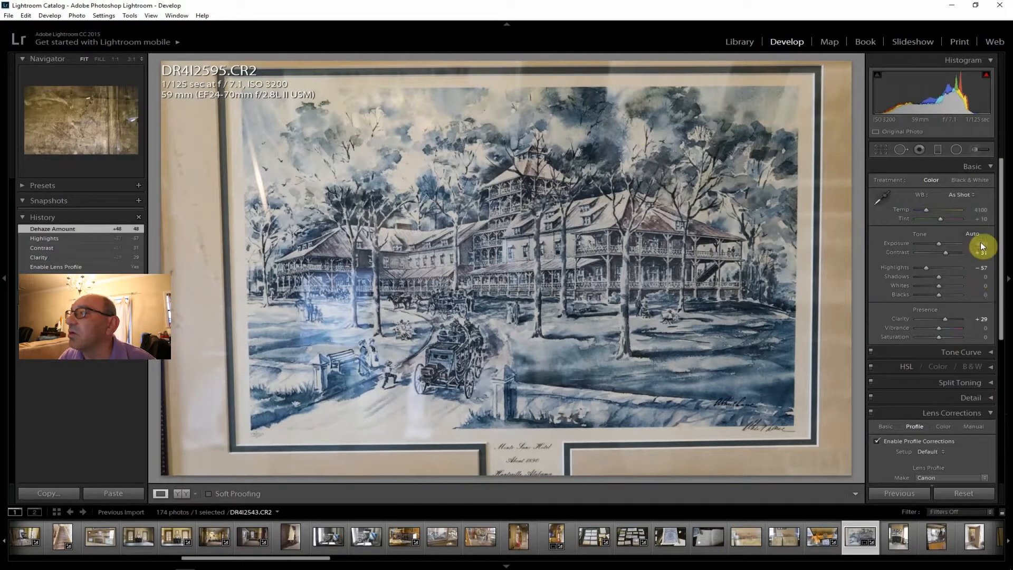
{"action": "left_click_drag", "start_coordinate": [940, 275], "coordinate": [943, 277]}
{"action": "left_click_drag", "start_coordinate": [942, 331], "coordinate": [942, 331]}
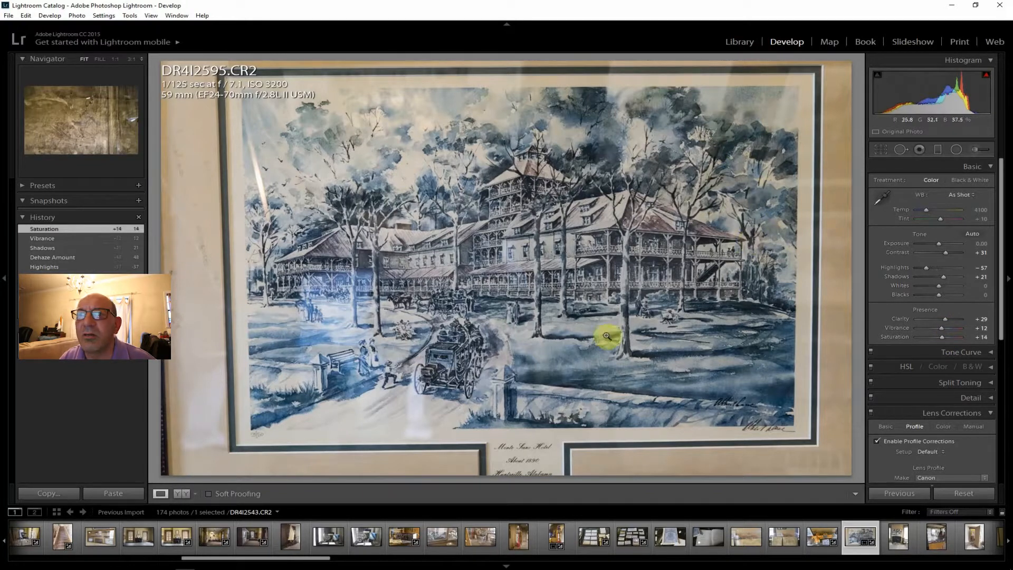
{"action": "left_click_drag", "start_coordinate": [938, 242], "coordinate": [939, 243]}
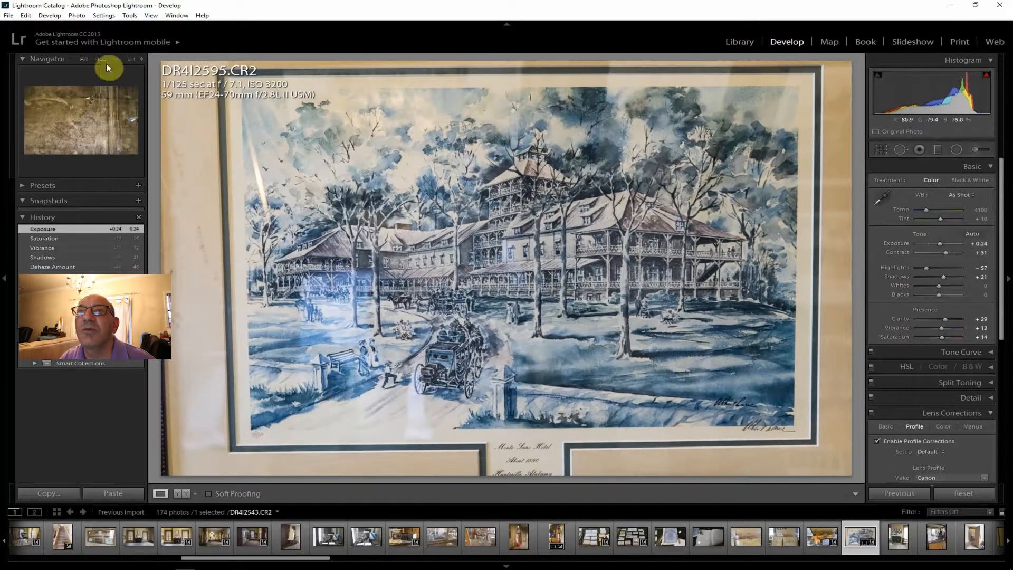
Step: Export DR4I2595 to the hard drive with the existing export settings
{"action": "left_click", "coordinate": [5, 15]}
{"action": "left_click", "coordinate": [37, 129]}
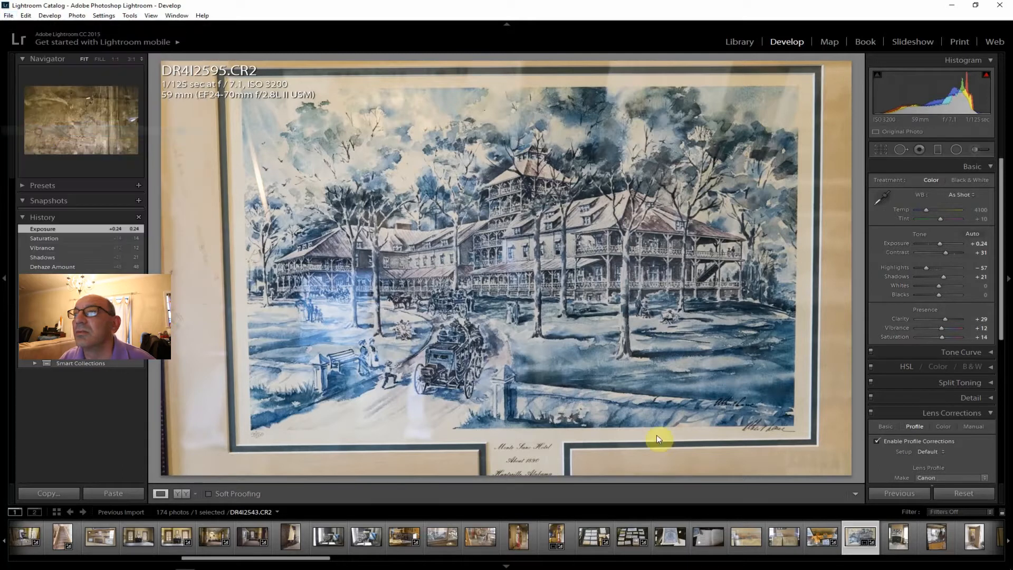
{"action": "left_click", "coordinate": [675, 543]}
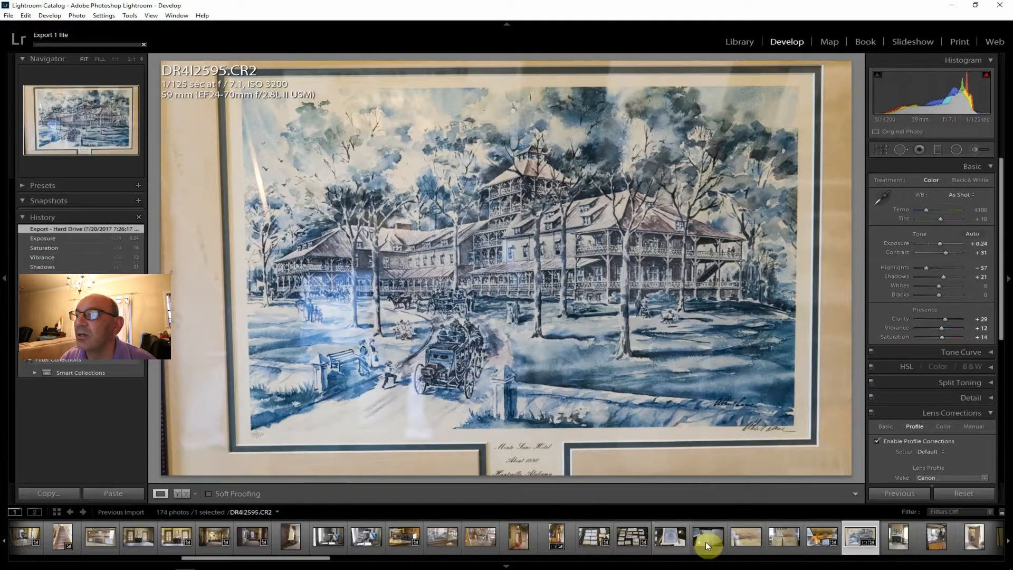
Step: Examine the display boards above the fireplace in DR4I2596 at 1:1 and return to the fitted view
{"action": "left_click", "coordinate": [899, 541]}
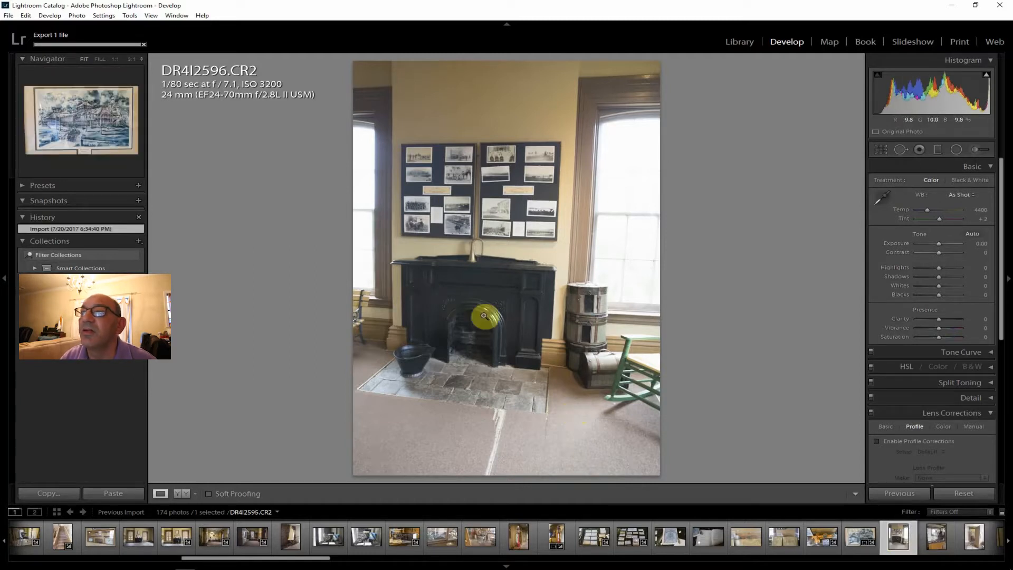
{"action": "left_click", "coordinate": [507, 200]}
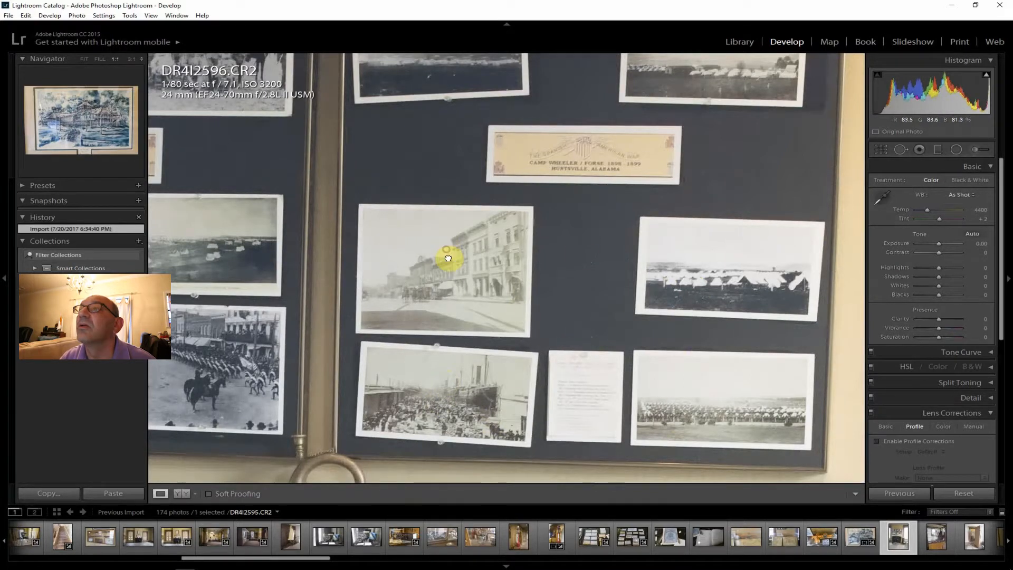
{"action": "left_click_drag", "start_coordinate": [448, 259], "coordinate": [467, 314]}
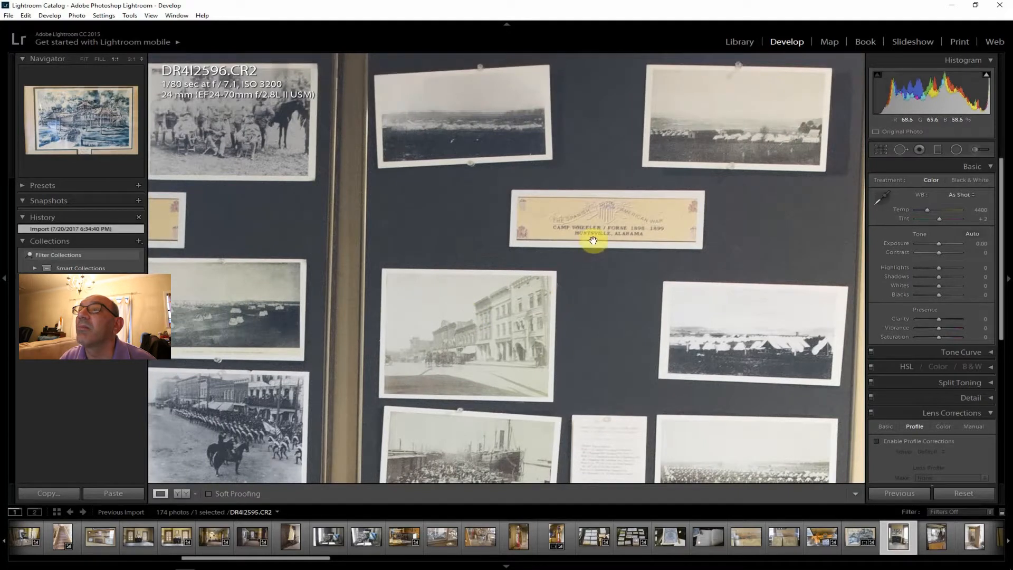
{"action": "left_click_drag", "start_coordinate": [516, 286], "coordinate": [733, 336]}
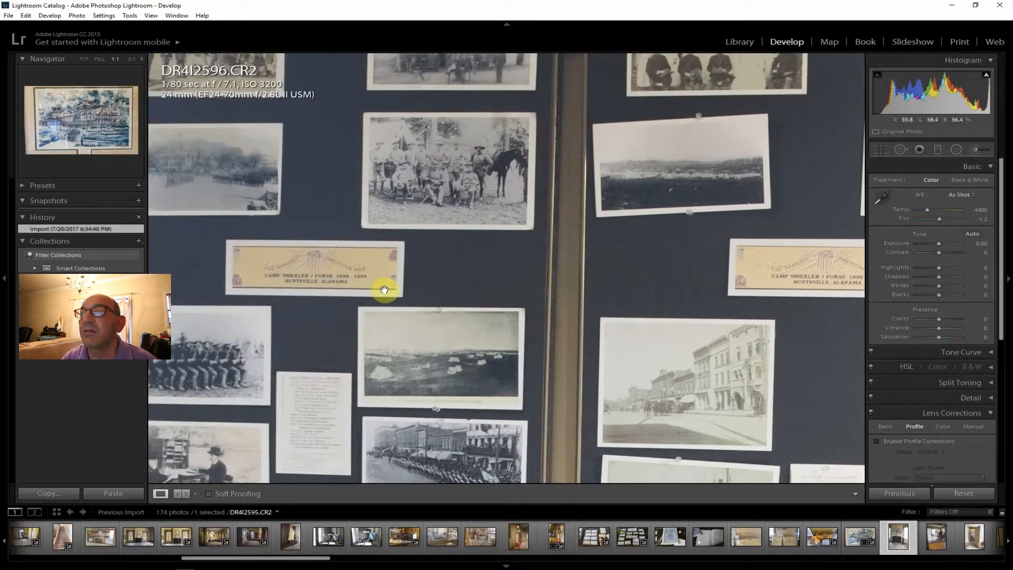
{"action": "left_click_drag", "start_coordinate": [380, 294], "coordinate": [525, 308]}
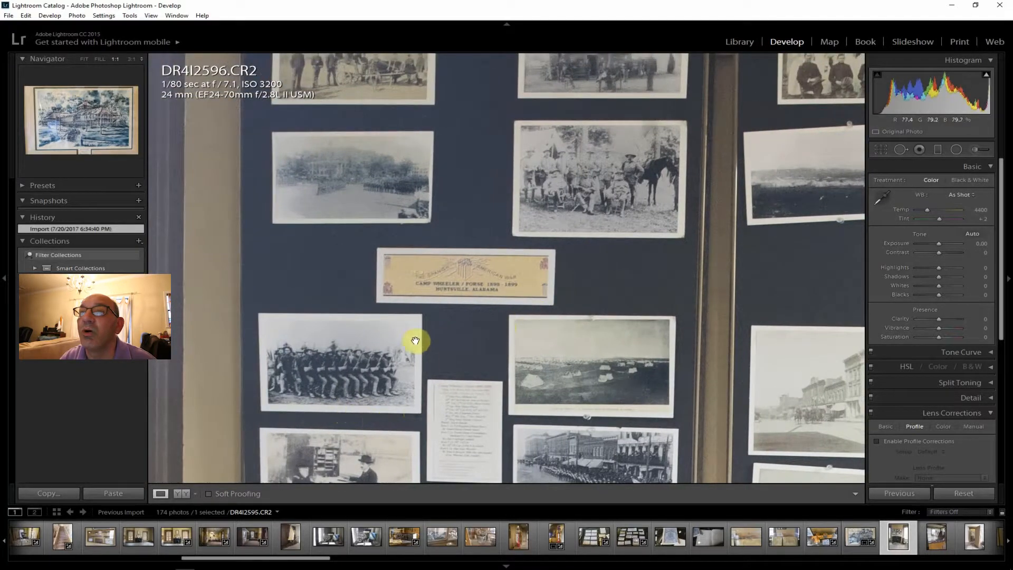
{"action": "left_click_drag", "start_coordinate": [421, 352], "coordinate": [437, 227]}
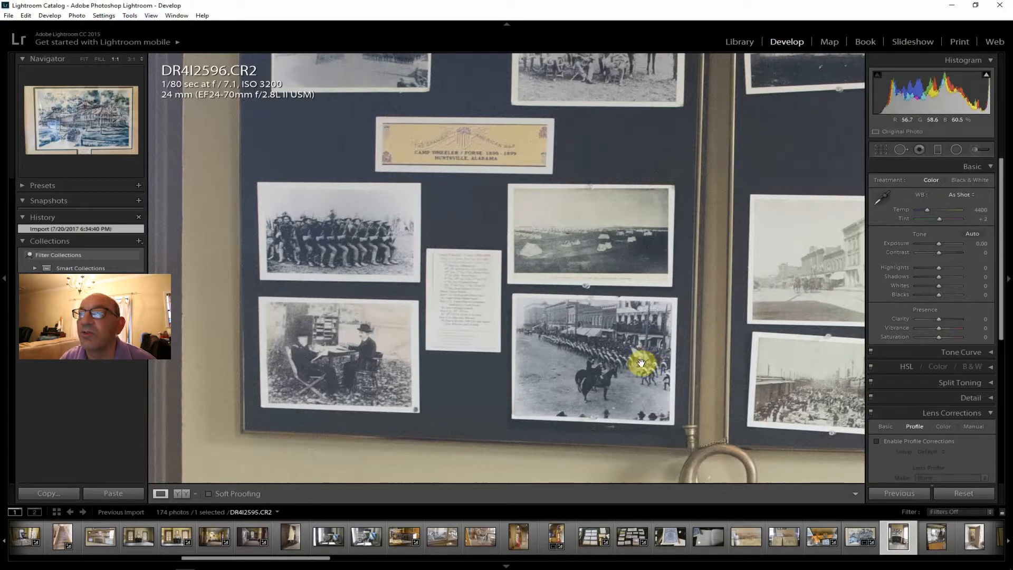
{"action": "left_click_drag", "start_coordinate": [473, 250], "coordinate": [354, 307]}
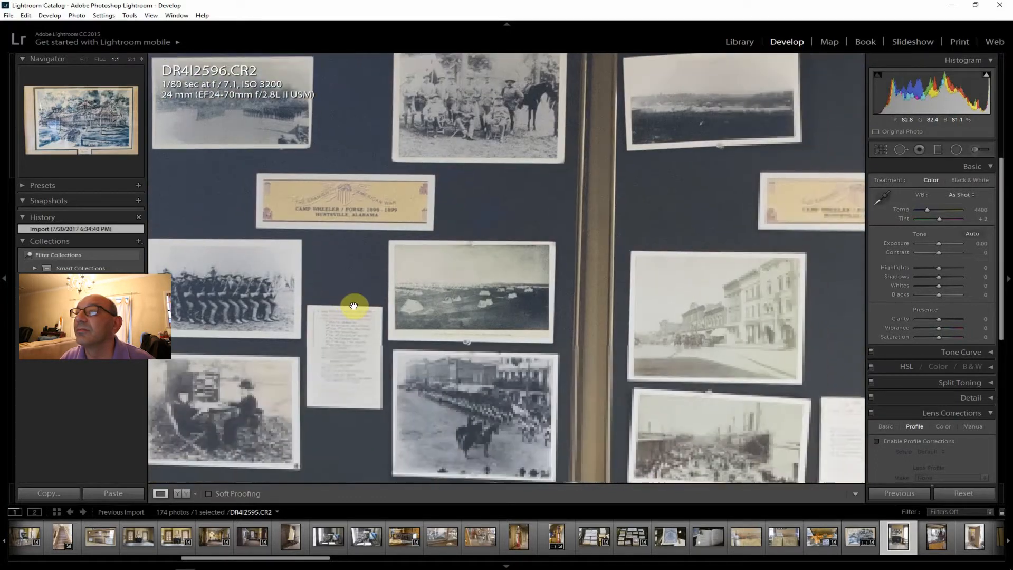
{"action": "left_click", "coordinate": [85, 59]}
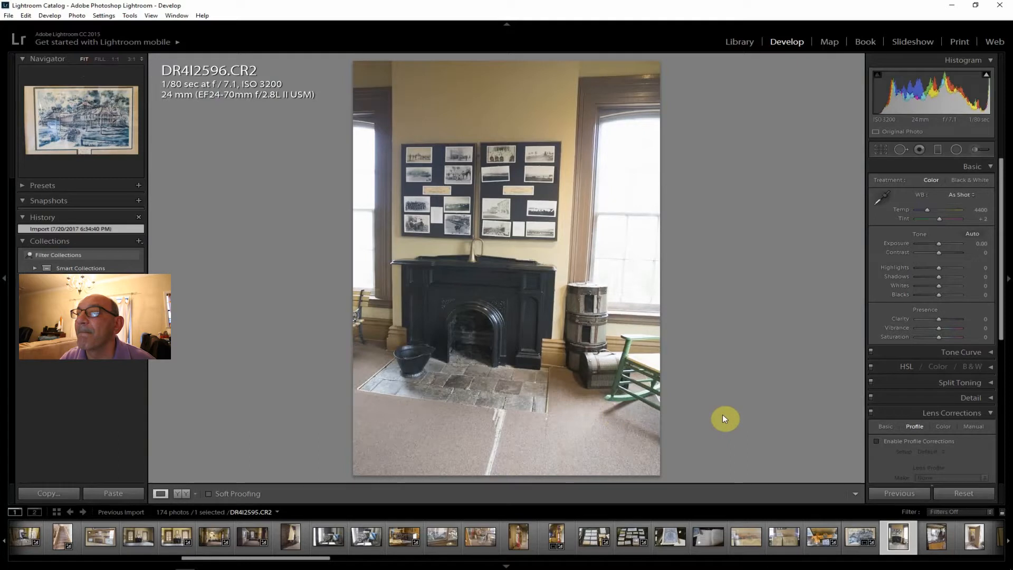
Step: Check DR4I2597, move on to DR4I2598 and enable lens profile corrections on it
{"action": "left_click", "coordinate": [929, 534]}
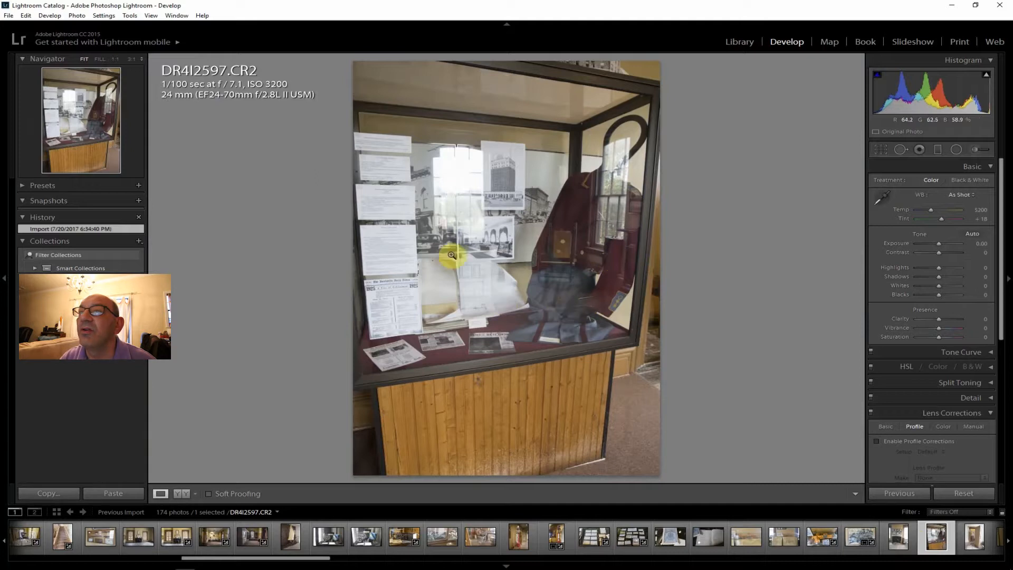
{"action": "left_click", "coordinate": [968, 538]}
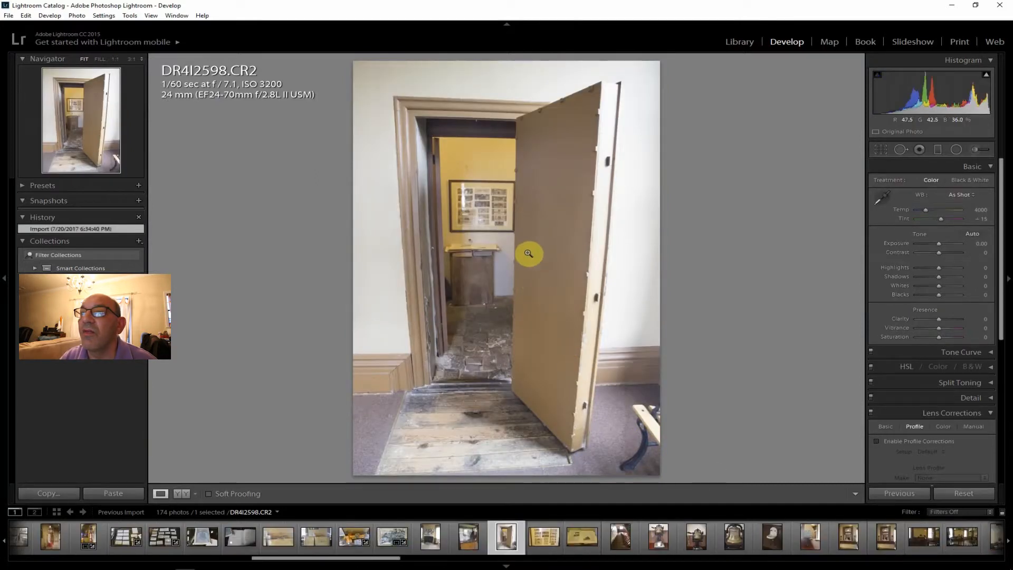
{"action": "left_click", "coordinate": [919, 440]}
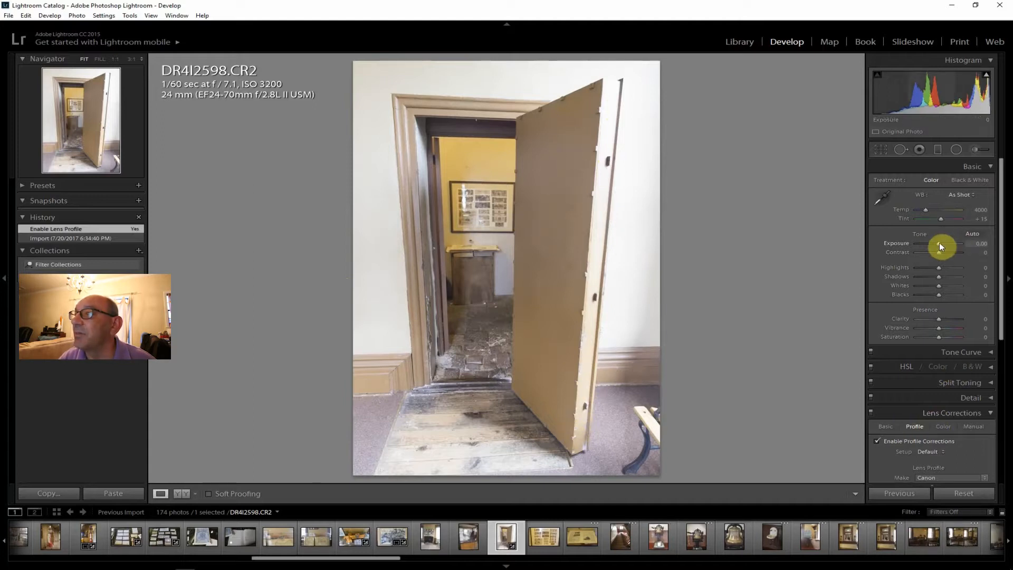
Step: Set DR4I2598's Exposure to −0.36, Contrast to +21, Highlights to −52, Shadows to +40, Clarity to +26, Vibrance to +14 and Saturation to +7
{"action": "left_click_drag", "start_coordinate": [938, 242], "coordinate": [926, 265]}
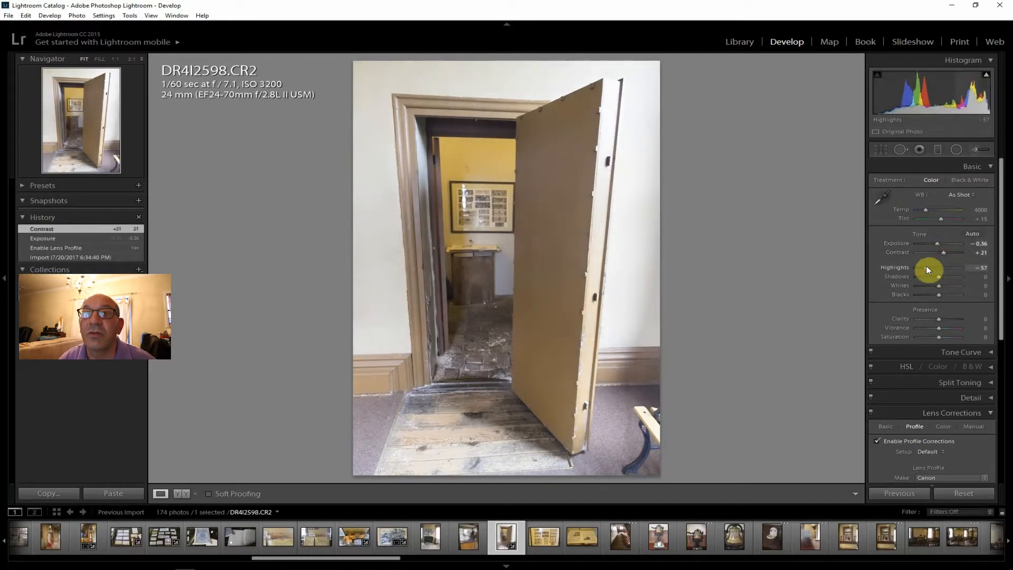
{"action": "left_click_drag", "start_coordinate": [927, 265], "coordinate": [949, 277]}
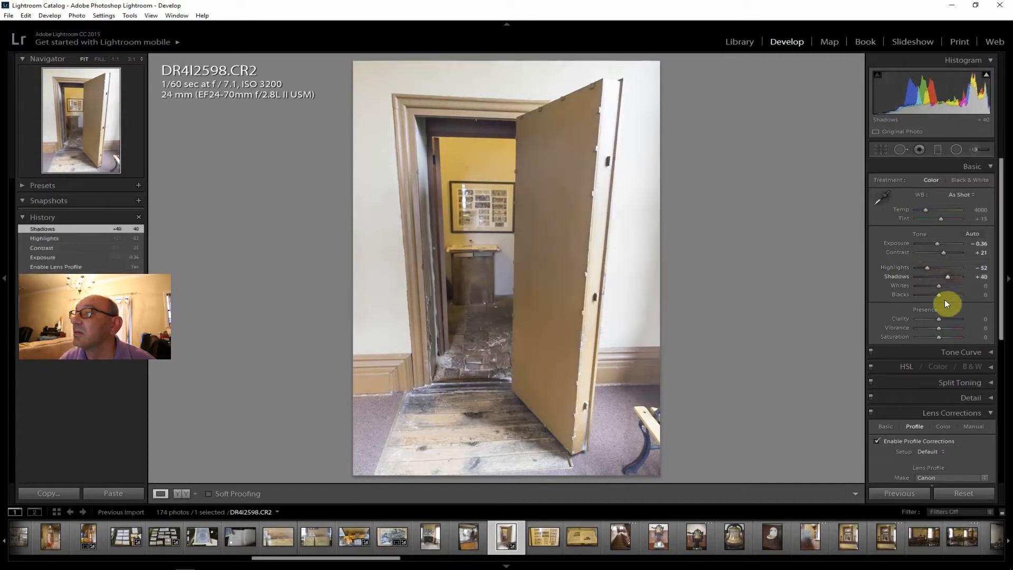
{"action": "left_click_drag", "start_coordinate": [940, 318], "coordinate": [946, 319]}
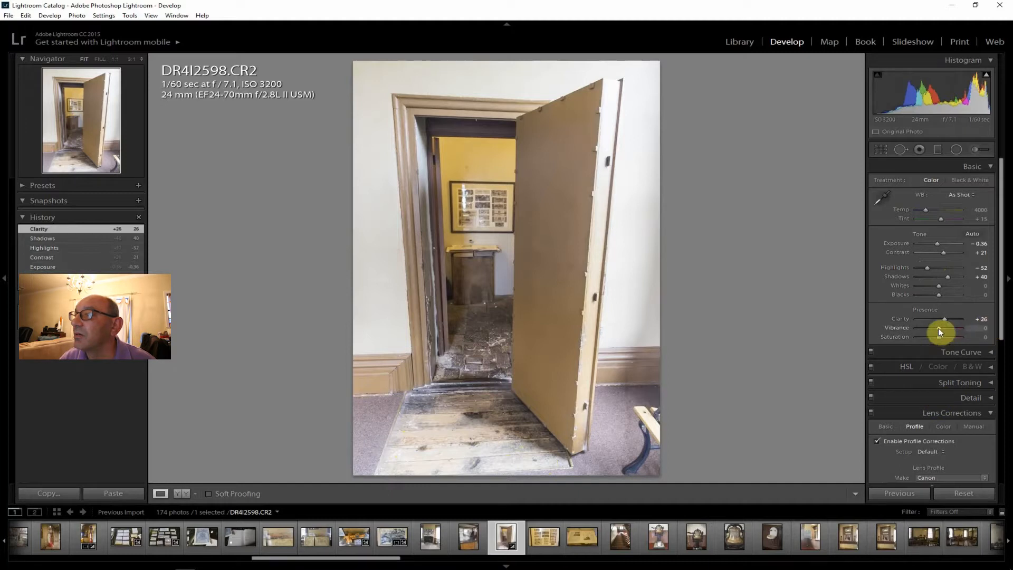
{"action": "left_click_drag", "start_coordinate": [941, 327], "coordinate": [939, 337]}
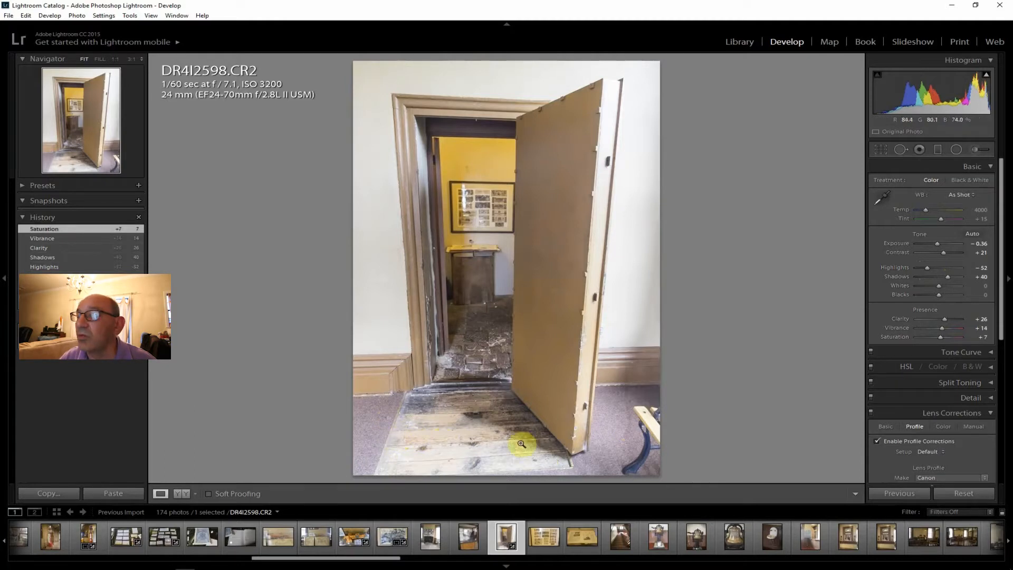
Step: Set DR4I2598's Dehaze to +24 and inspect the framed banknotes beyond the doorway at 1:1
{"action": "left_click_drag", "start_coordinate": [1001, 306], "coordinate": [945, 457]}
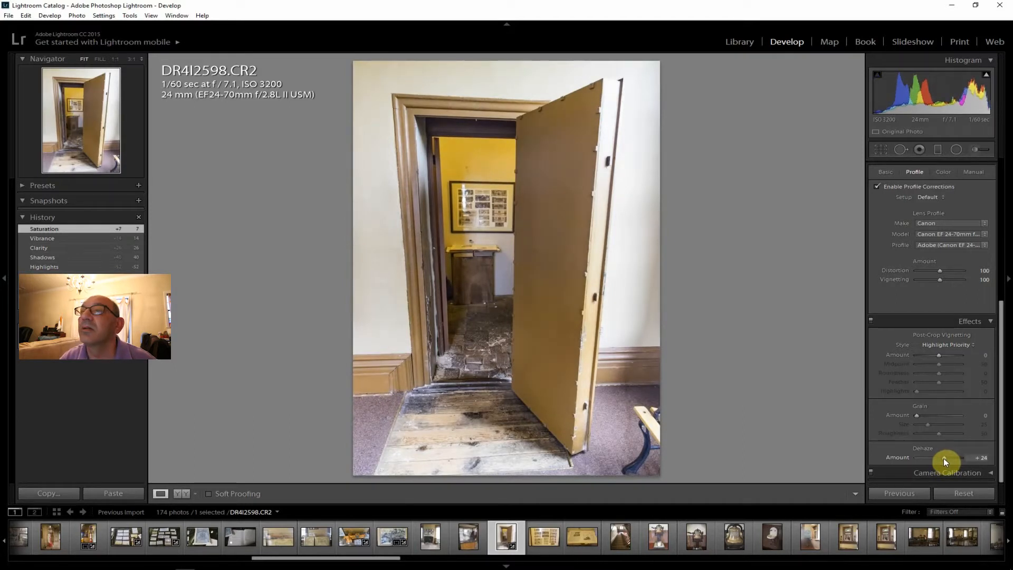
{"action": "left_click_drag", "start_coordinate": [1003, 423], "coordinate": [1007, 219]}
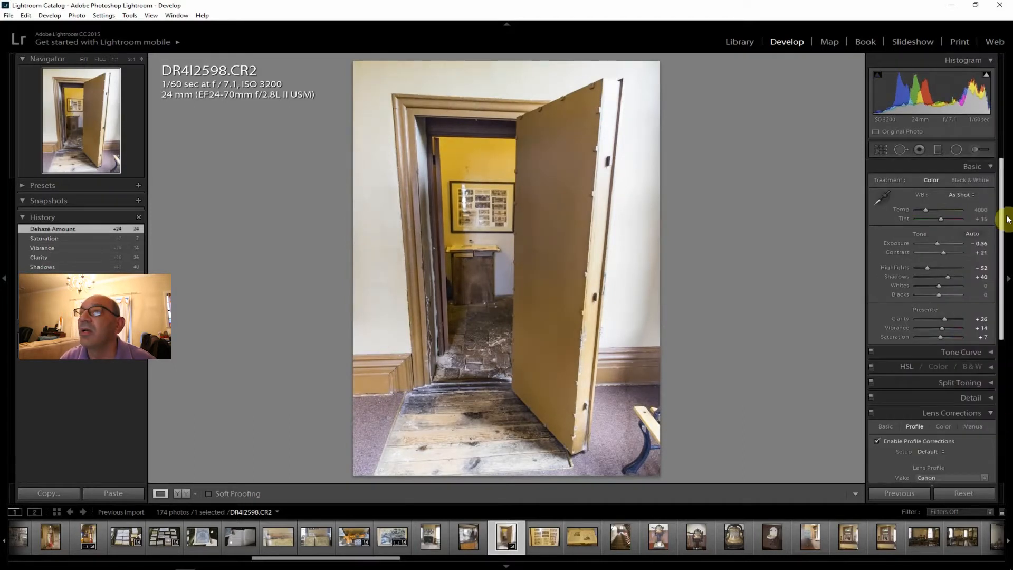
{"action": "left_click", "coordinate": [502, 214]}
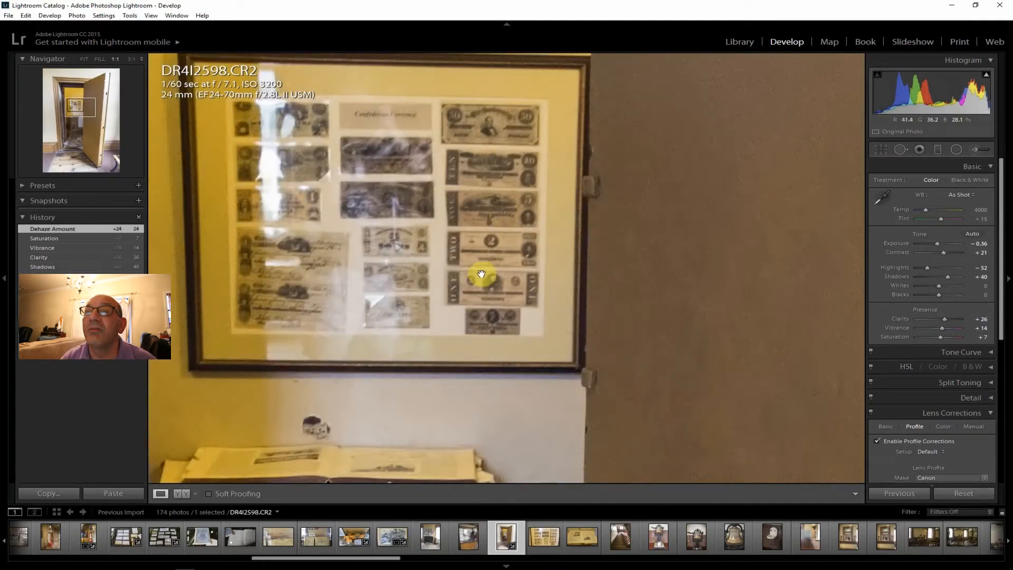
{"action": "left_click", "coordinate": [88, 59]}
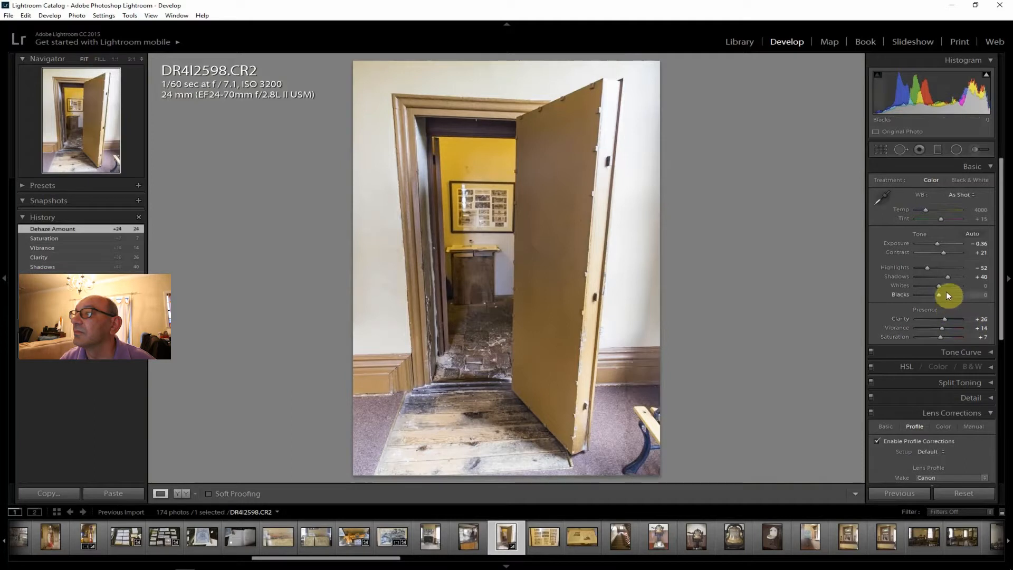
Step: Export DR4I2598 to the J:\ToPost folder
{"action": "left_click", "coordinate": [9, 15]}
{"action": "left_click", "coordinate": [37, 130]}
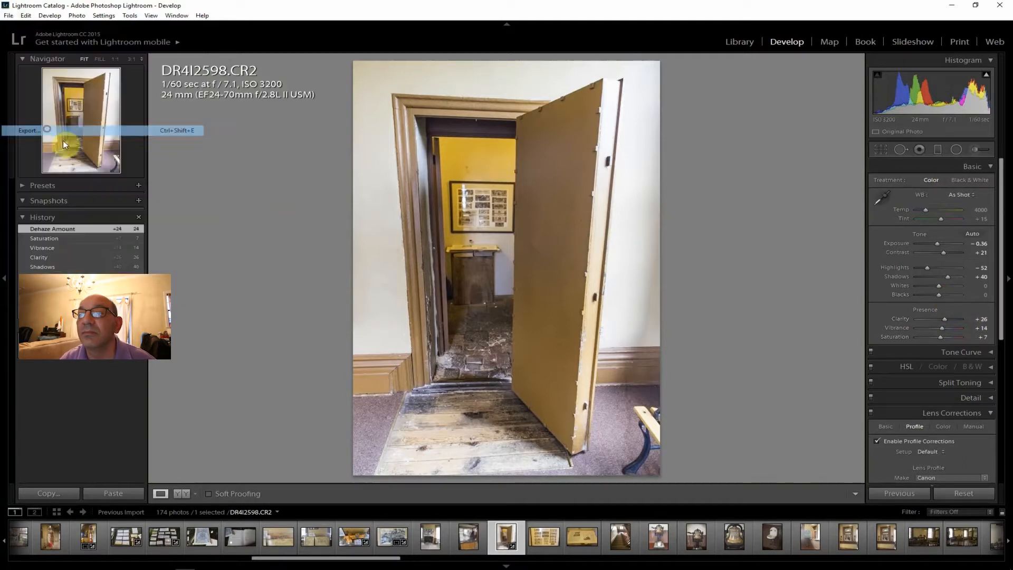
{"action": "left_click", "coordinate": [670, 544]}
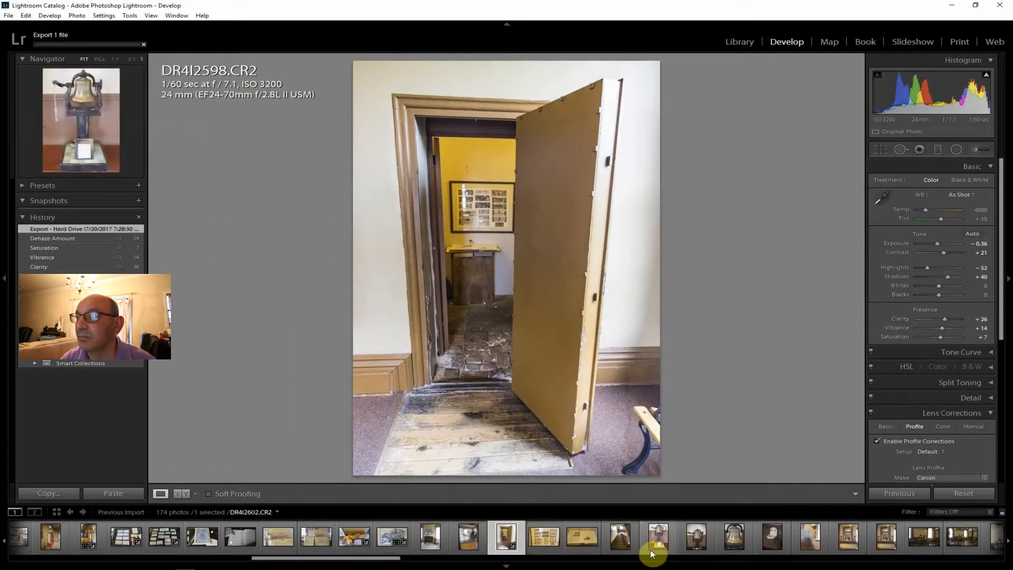
Step: Review the photos from DR4I2599 through DR4I2602 and examine the bell and its inscription in DR4I2602 at 1:1
{"action": "left_click", "coordinate": [541, 538]}
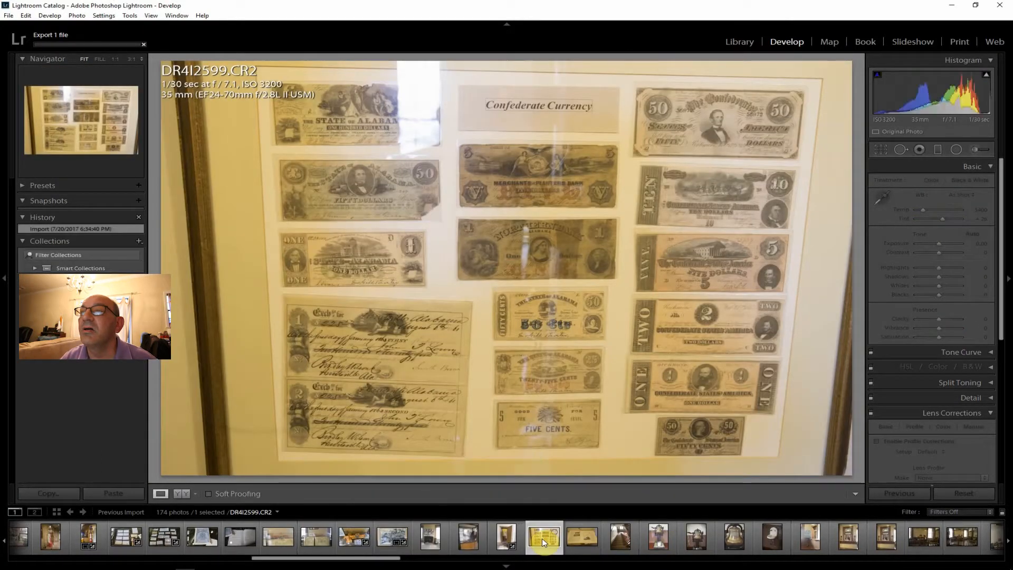
{"action": "left_click", "coordinate": [585, 540]}
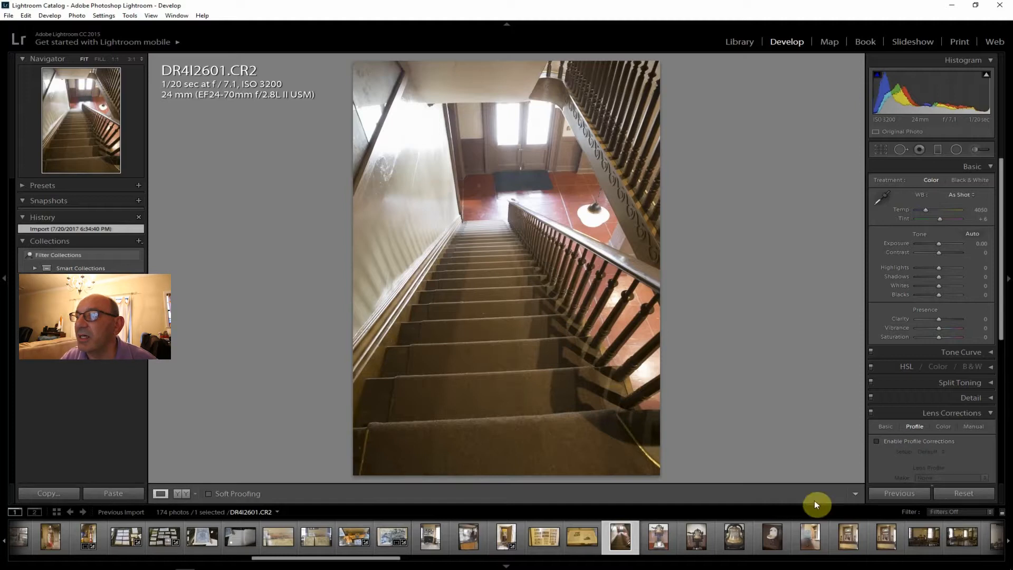
{"action": "left_click", "coordinate": [659, 540]}
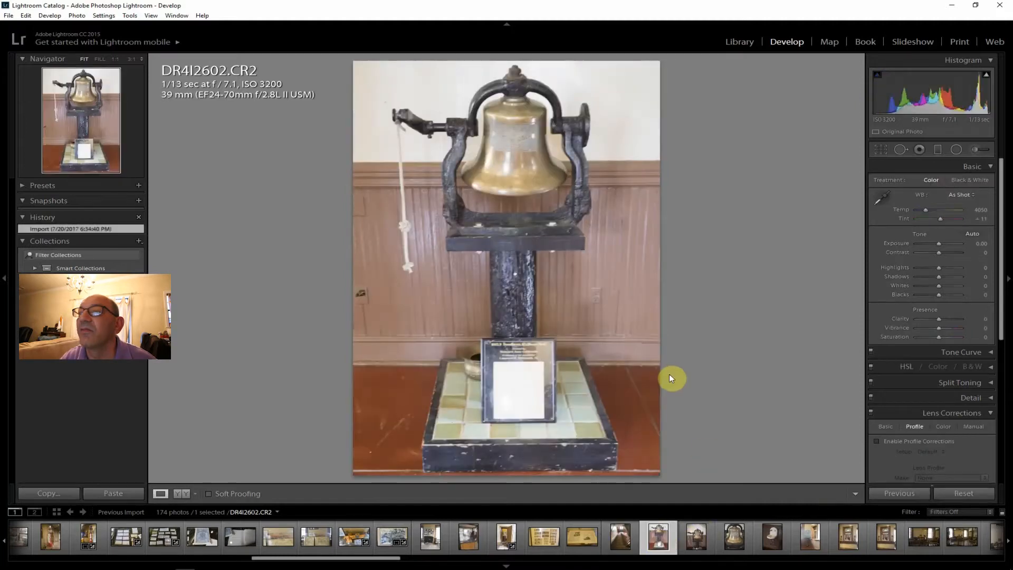
{"action": "left_click", "coordinate": [529, 188]}
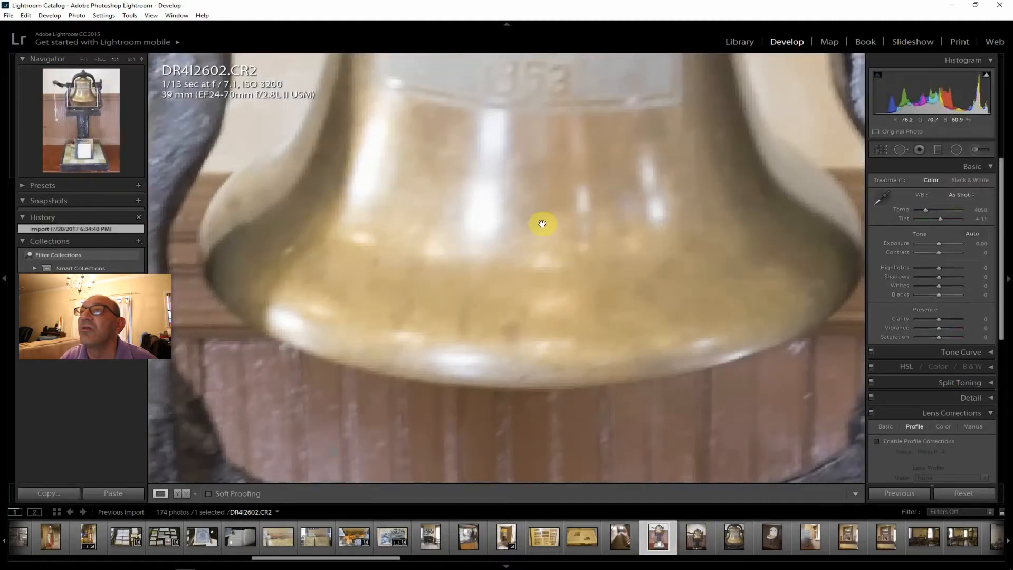
{"action": "left_click_drag", "start_coordinate": [544, 218], "coordinate": [555, 405]}
Step: Move on to DR4I2603, inspect the bell at 1:1, return to the fitted view and enable lens profile corrections
{"action": "left_click", "coordinate": [698, 538]}
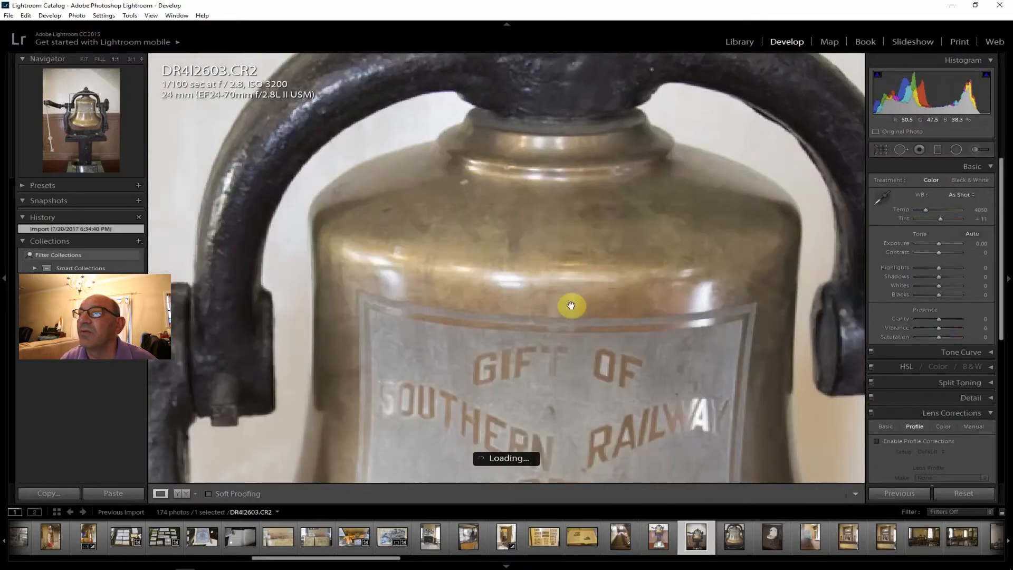
{"action": "left_click", "coordinate": [583, 169]}
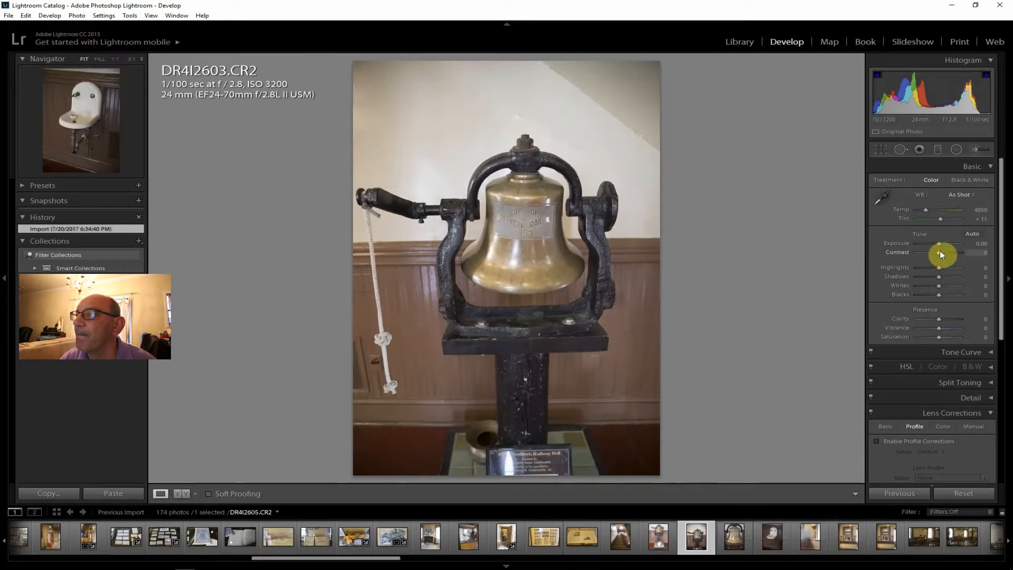
{"action": "left_click", "coordinate": [910, 443]}
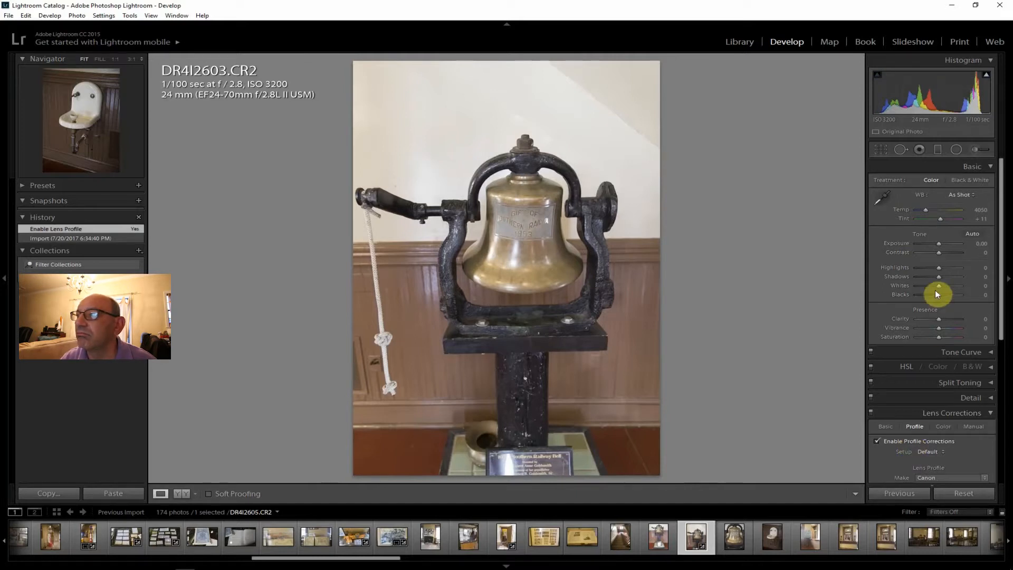
Step: Straighten DR4I2603 by 0.97° along the front edge of the bell's platform
{"action": "left_click", "coordinate": [880, 149]}
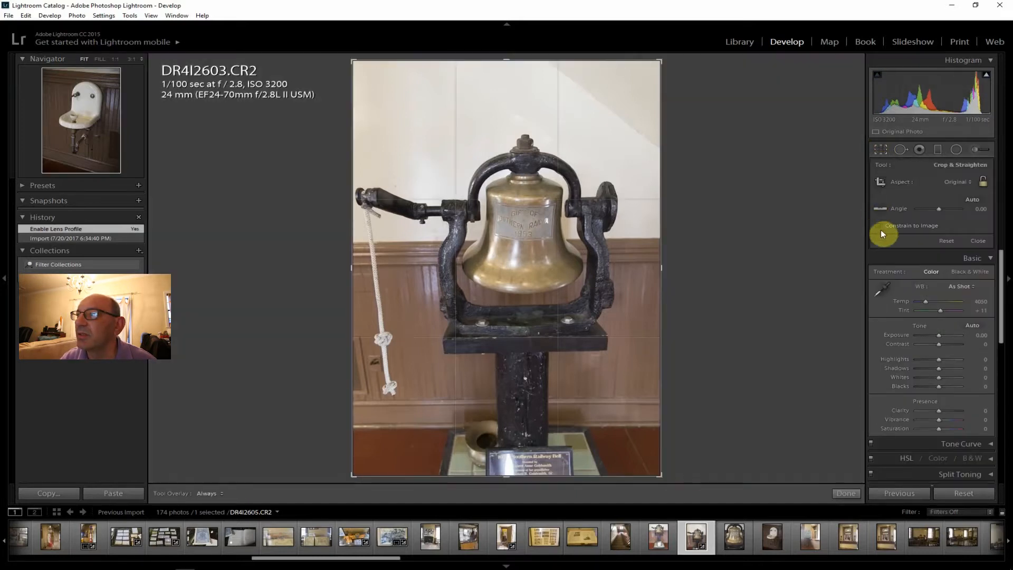
{"action": "left_click", "coordinate": [884, 208]}
{"action": "left_click_drag", "start_coordinate": [448, 339], "coordinate": [604, 337]}
{"action": "key", "text": "Return"}
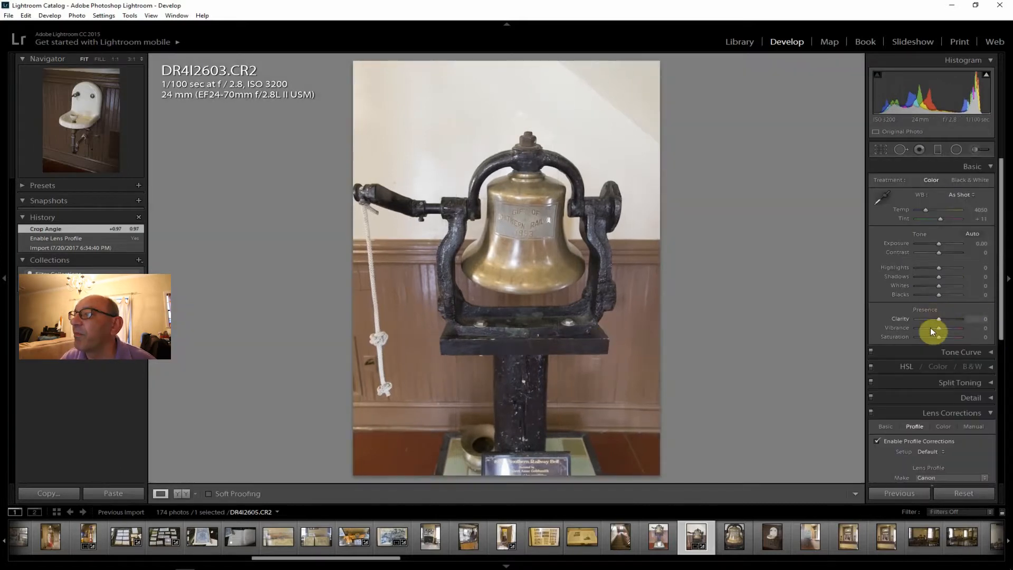
Step: Set DR4I2603's Clarity to +26, Contrast to +24, Shadows to +43, Highlights to −48, Vibrance to +14, Saturation to +10 and Dehaze to +24
{"action": "left_click_drag", "start_coordinate": [939, 319], "coordinate": [944, 322]}
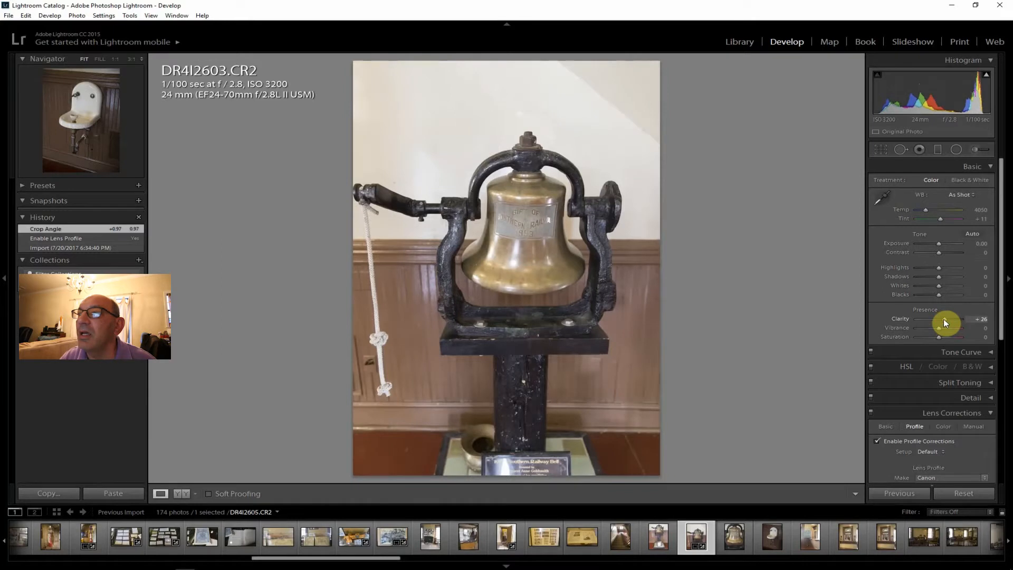
{"action": "left_click_drag", "start_coordinate": [939, 253], "coordinate": [944, 253]}
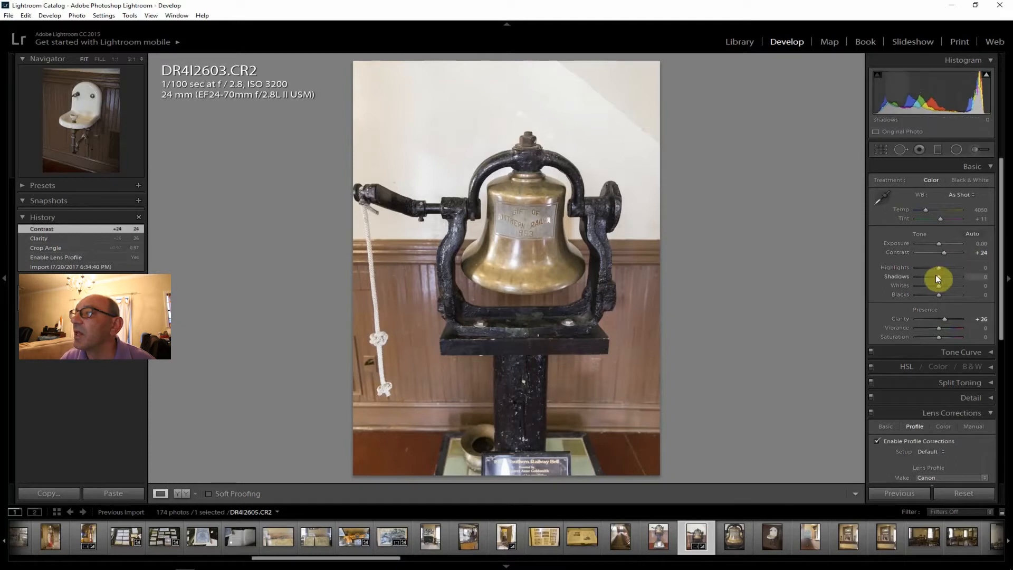
{"action": "mouse_move", "coordinate": [939, 279]}
{"action": "left_mouse_down"}
{"action": "mouse_move", "coordinate": [949, 280]}
{"action": "mouse_move", "coordinate": [929, 267]}
{"action": "left_mouse_up"}
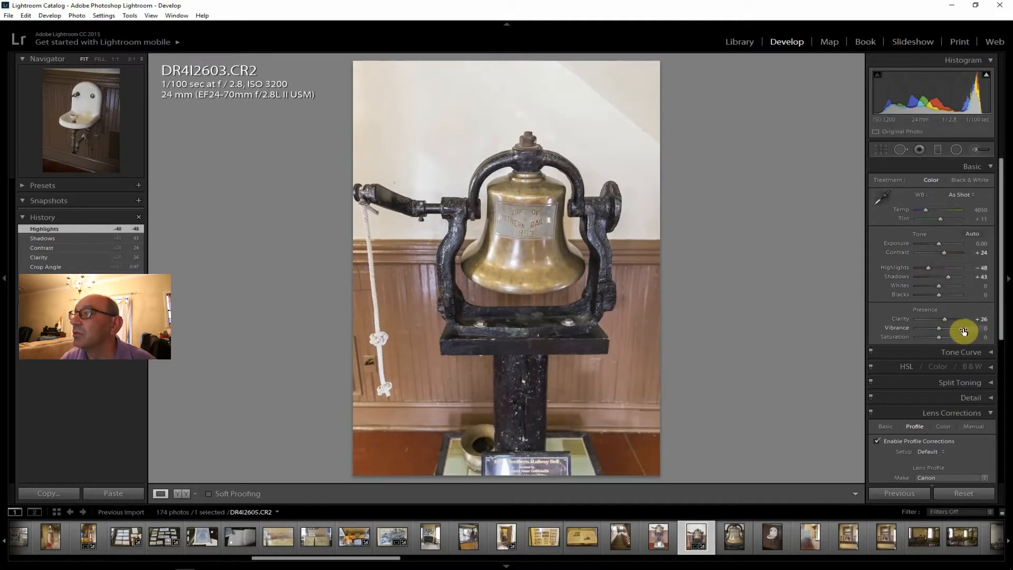
{"action": "left_click_drag", "start_coordinate": [940, 328], "coordinate": [943, 335]}
{"action": "left_click_drag", "start_coordinate": [1002, 292], "coordinate": [1002, 434]}
{"action": "left_click_drag", "start_coordinate": [939, 457], "coordinate": [945, 457]}
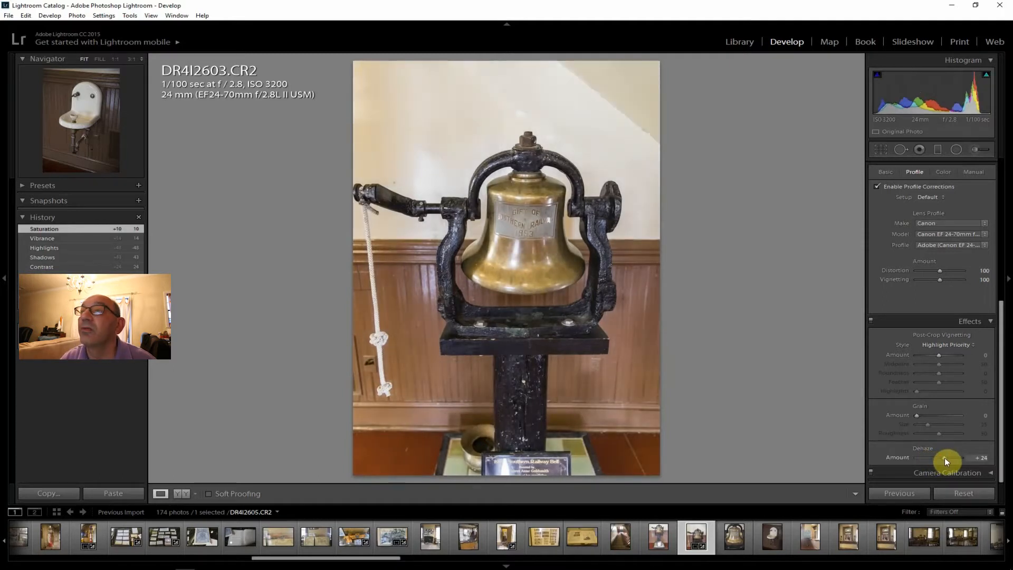
{"action": "left_click_drag", "start_coordinate": [1002, 407], "coordinate": [1001, 227]}
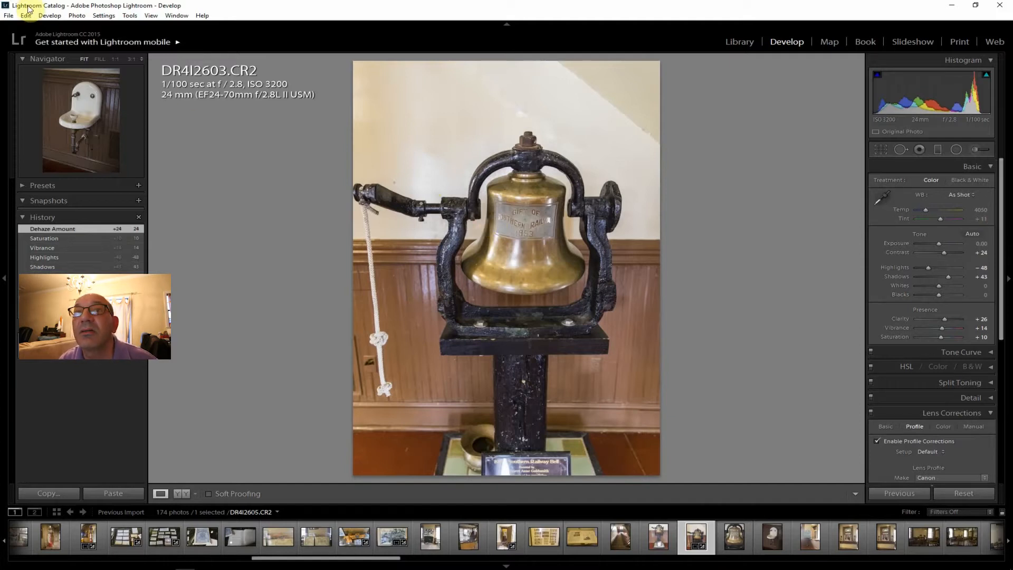
Step: Export the adjusted bell photo DR4I2603 to the J:\ToPost folder
{"action": "left_click", "coordinate": [7, 15]}
{"action": "left_click", "coordinate": [70, 131]}
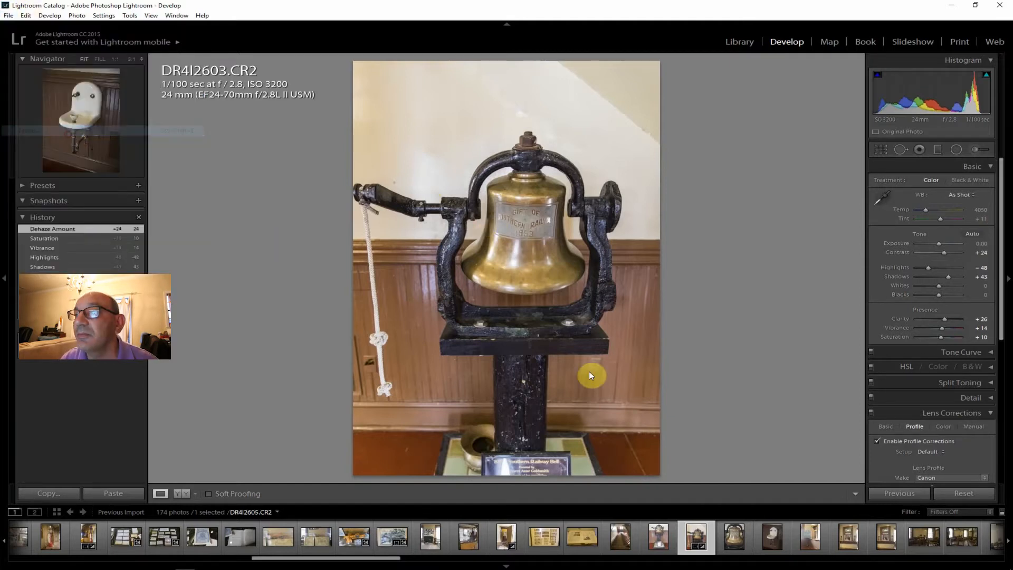
{"action": "left_click", "coordinate": [677, 544]}
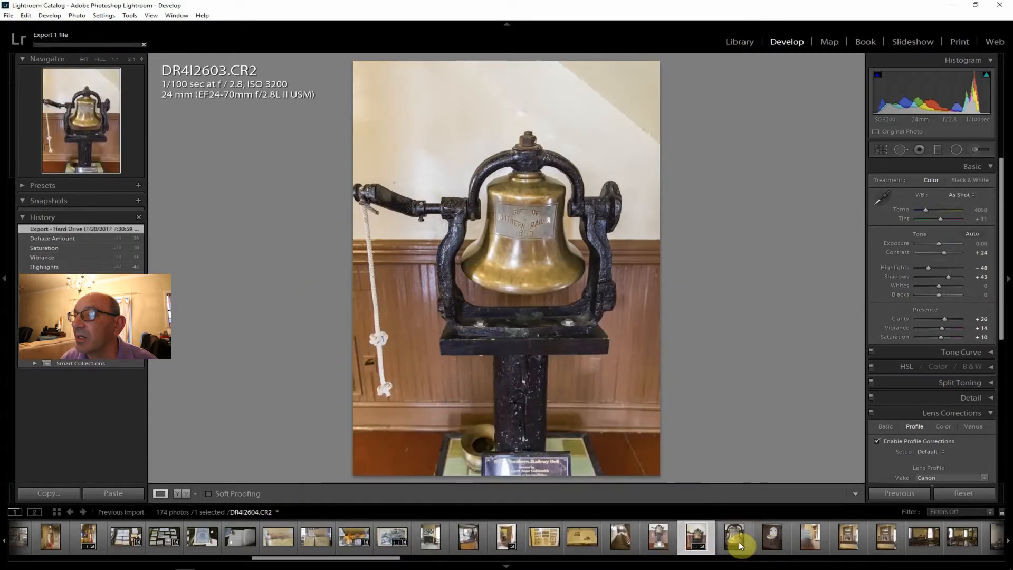
Step: Check DR4I2605, DR4I2606 and DR4I2607, move on to DR4I2608 and enable lens profile corrections on it
{"action": "left_click", "coordinate": [761, 546]}
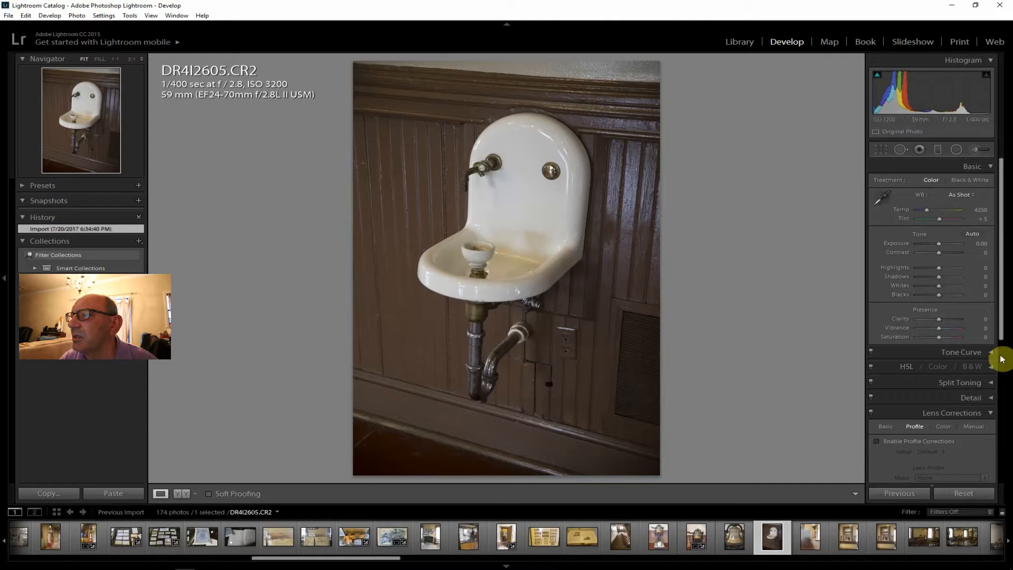
{"action": "left_click", "coordinate": [808, 543]}
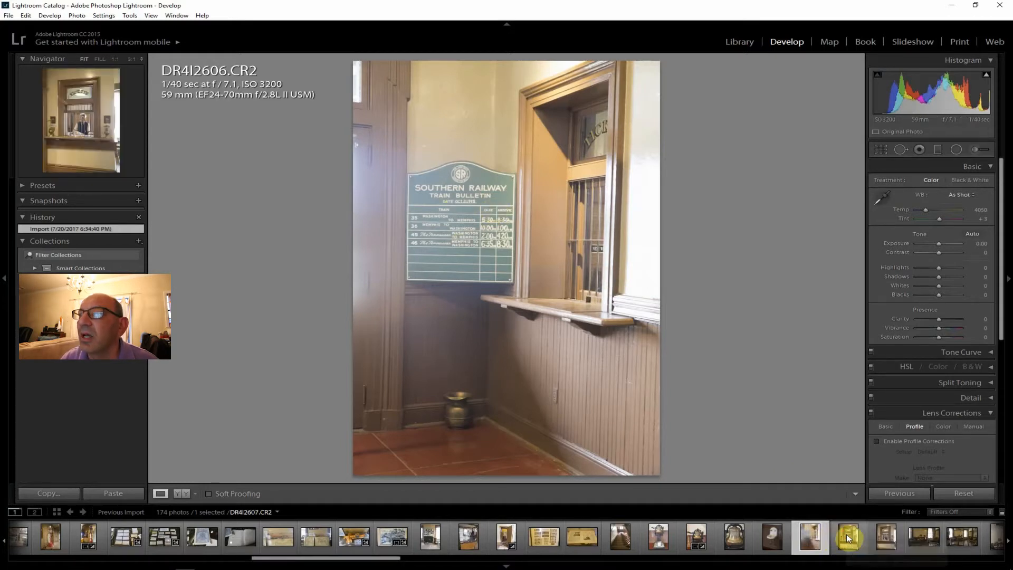
{"action": "mouse_move", "coordinate": [847, 537]}
{"action": "left_mouse_down"}
{"action": "mouse_move", "coordinate": [823, 536]}
{"action": "mouse_move", "coordinate": [840, 537]}
{"action": "left_mouse_up"}
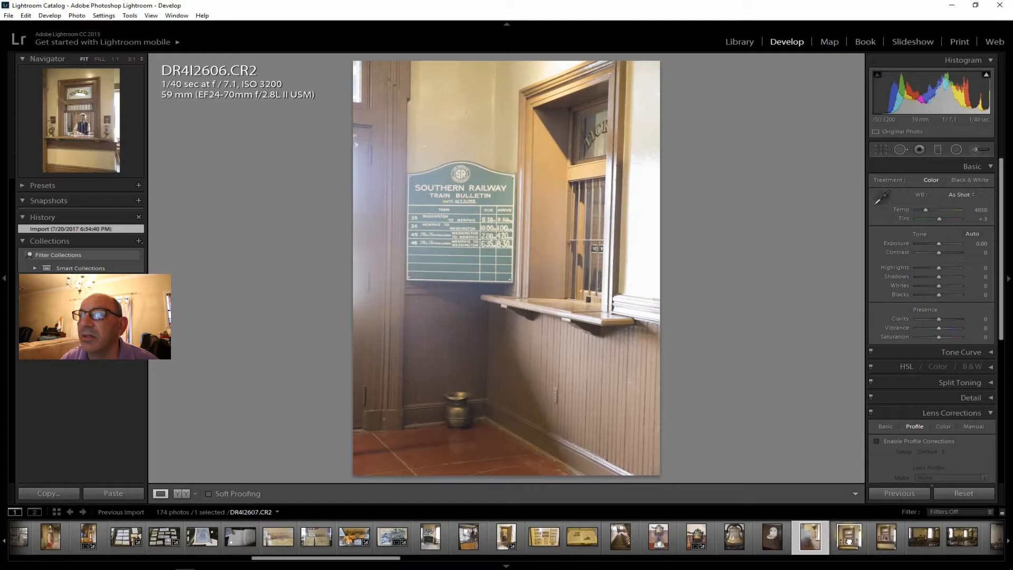
{"action": "left_click", "coordinate": [848, 537]}
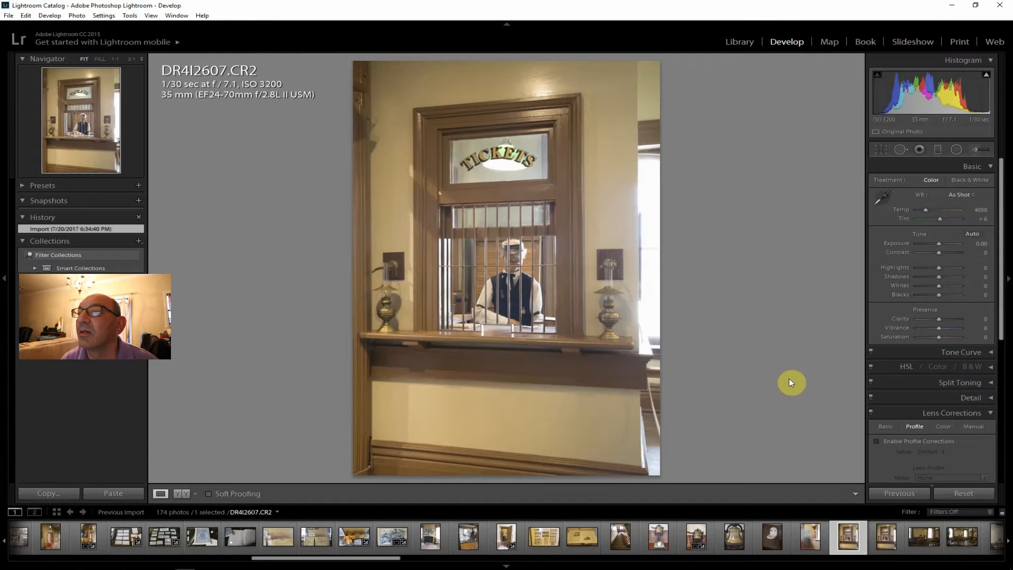
{"action": "left_click", "coordinate": [885, 539]}
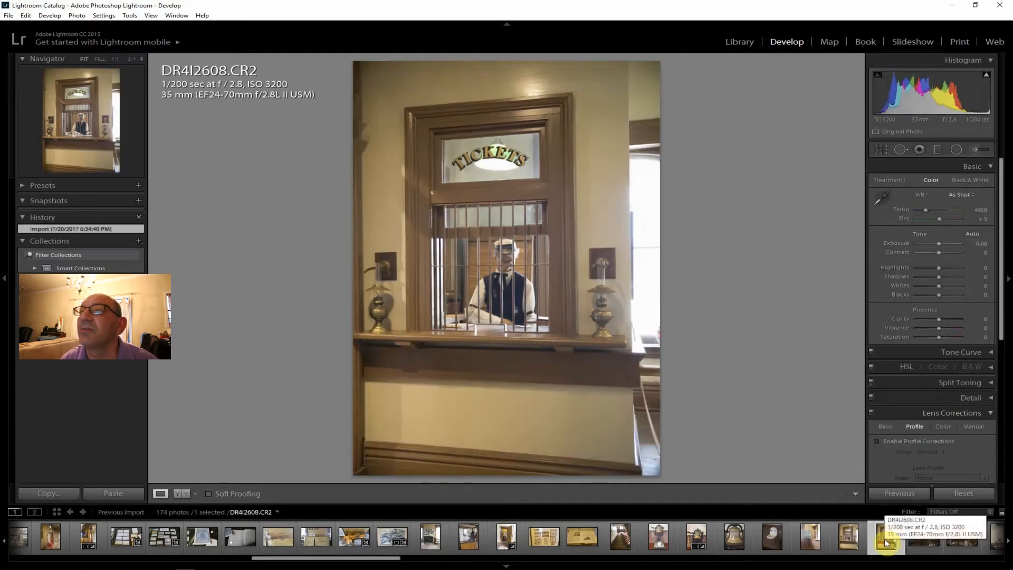
{"action": "left_click", "coordinate": [908, 441]}
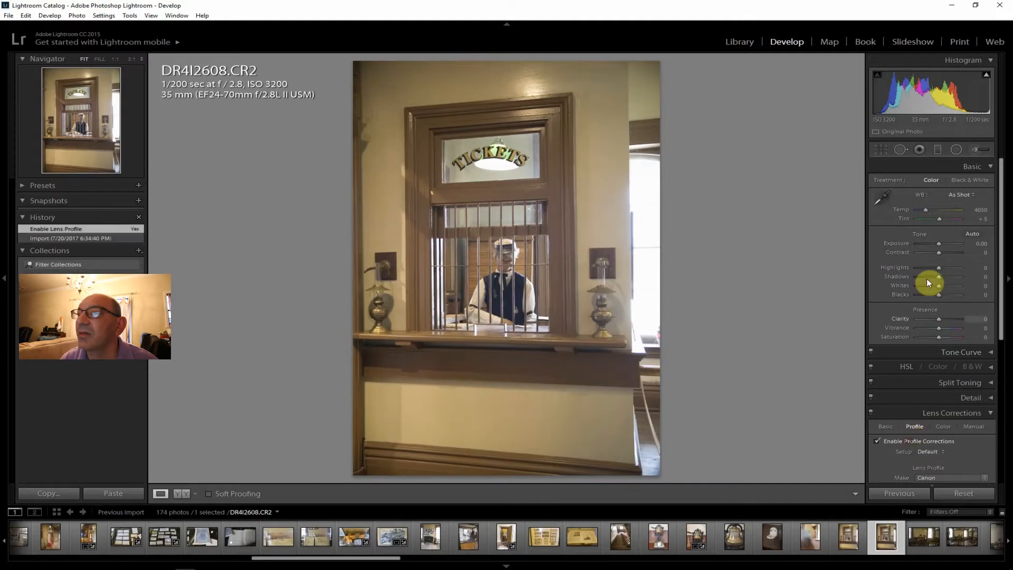
Step: Set DR4I2608's Contrast to +24, Clarity to +19, Shadows to +31, Highlights to −40, Vibrance to +12, Saturation to +7 and Dehaze to +38
{"action": "left_click_drag", "start_coordinate": [940, 253], "coordinate": [945, 254]}
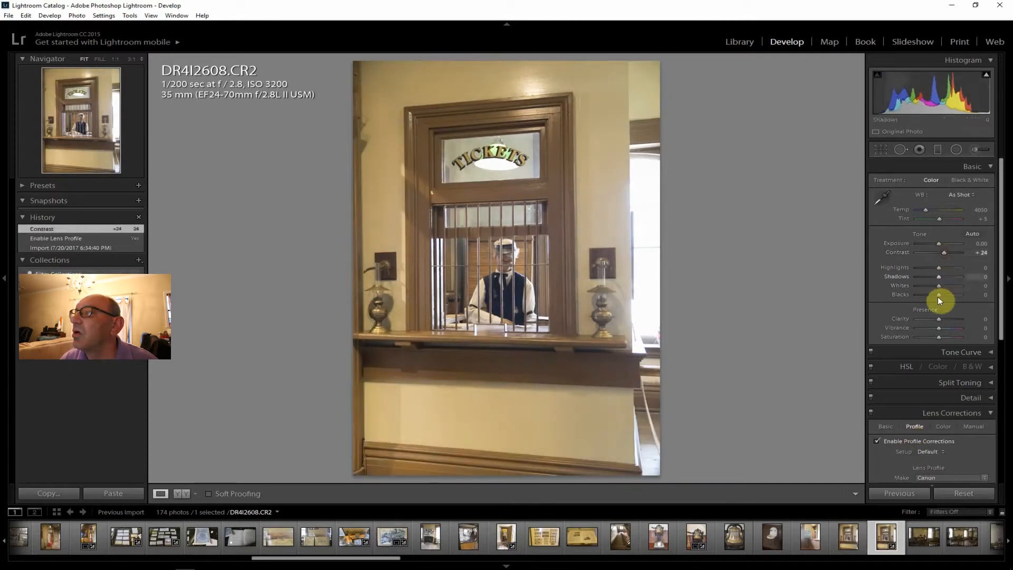
{"action": "left_click_drag", "start_coordinate": [939, 319], "coordinate": [945, 319]}
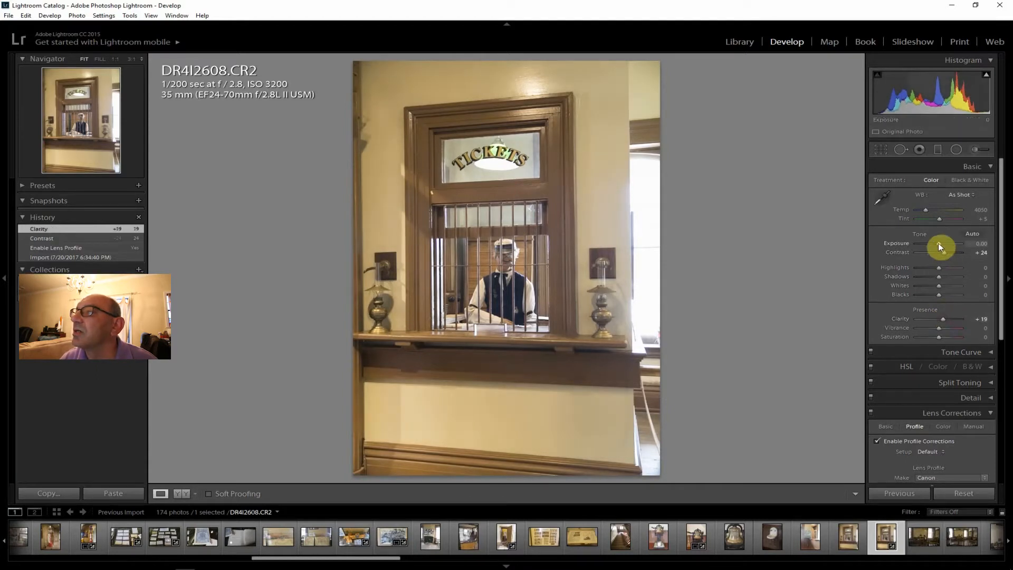
{"action": "left_click_drag", "start_coordinate": [941, 277], "coordinate": [932, 268]}
{"action": "left_click_drag", "start_coordinate": [939, 328], "coordinate": [942, 337]}
{"action": "left_click_drag", "start_coordinate": [998, 317], "coordinate": [948, 455]}
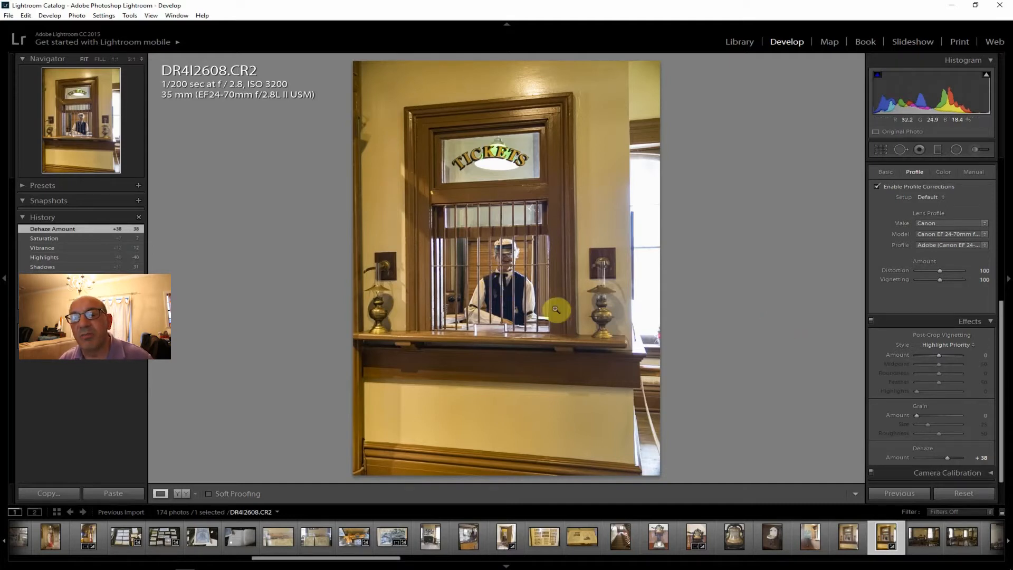
Step: Lower DR4I2608's Highlights to −71 and raise its Shadows to +48
{"action": "scroll", "coordinate": [996, 285], "scroll_direction": "up", "scroll_amount": 3}
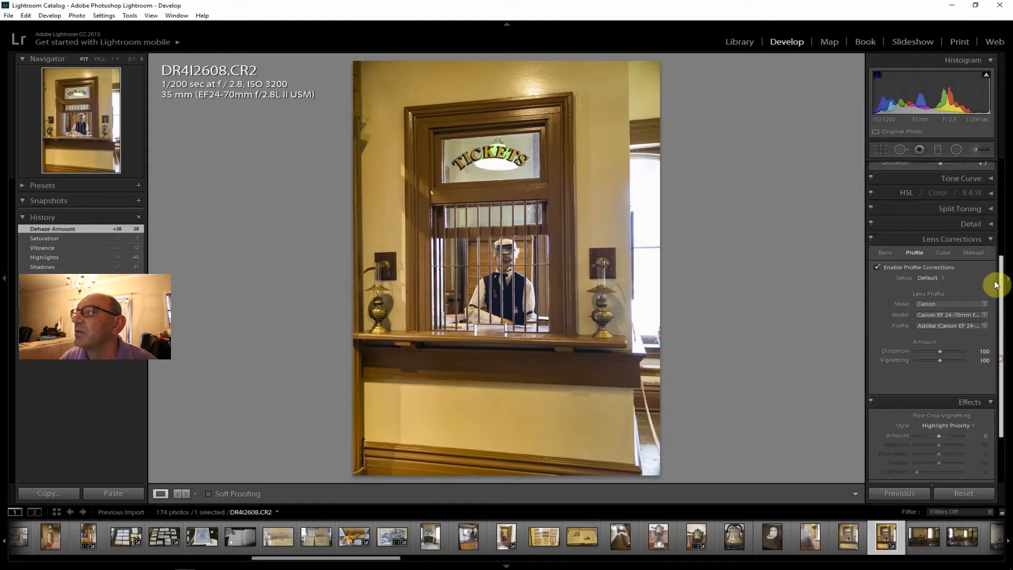
{"action": "scroll", "coordinate": [996, 285], "scroll_direction": "up", "scroll_amount": 3}
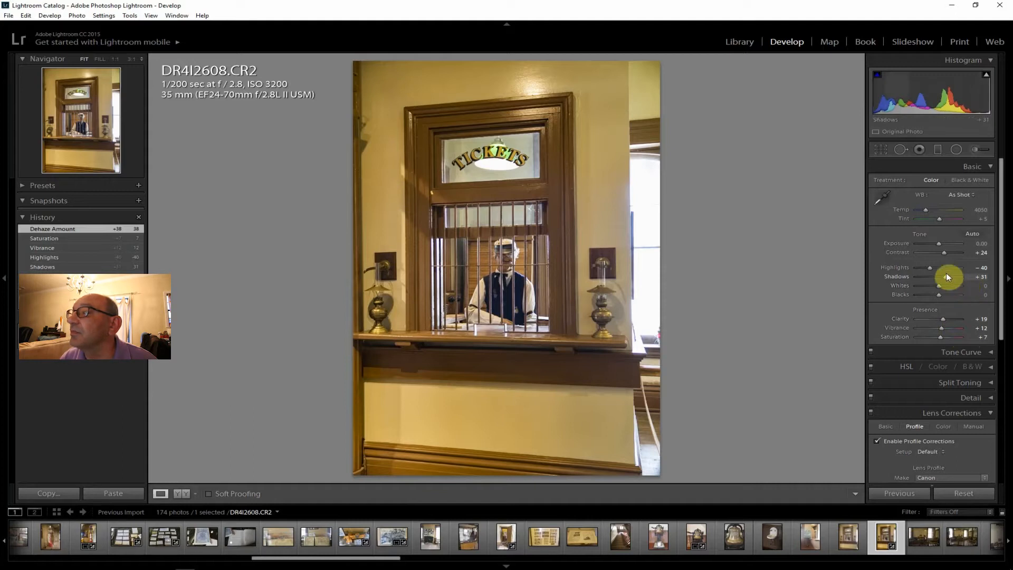
{"action": "left_click_drag", "start_coordinate": [935, 267], "coordinate": [922, 264]}
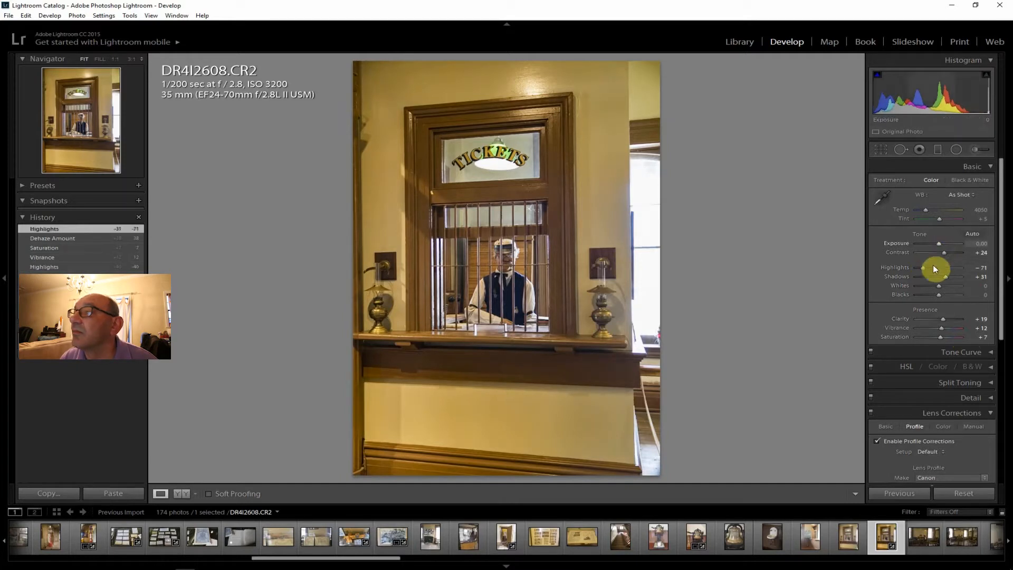
{"action": "left_click_drag", "start_coordinate": [945, 275], "coordinate": [948, 274]}
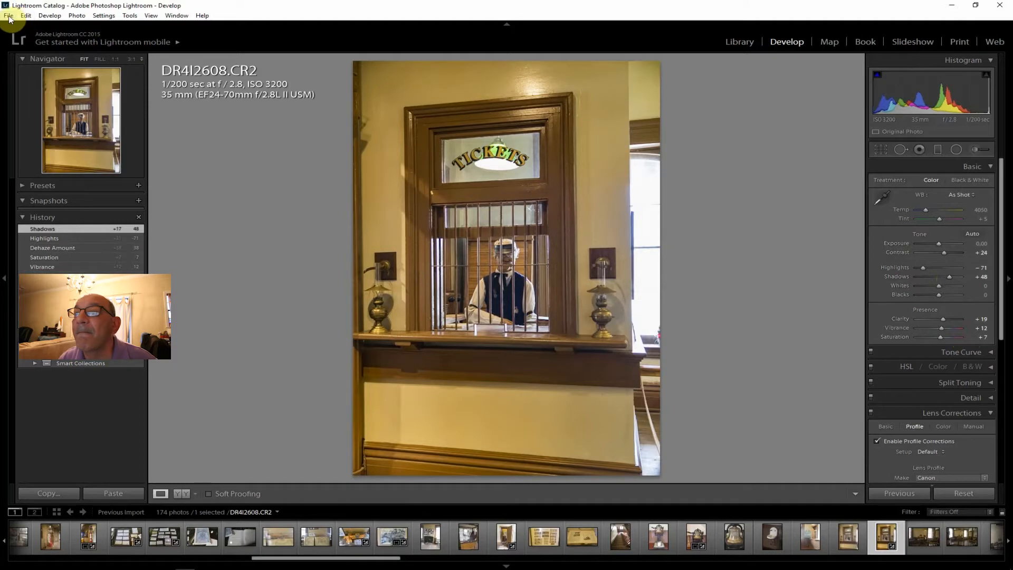
Step: Export the ticket window photo DR4I2608 to the J:\ToPost folder
{"action": "left_click", "coordinate": [9, 16]}
{"action": "left_click", "coordinate": [80, 129]}
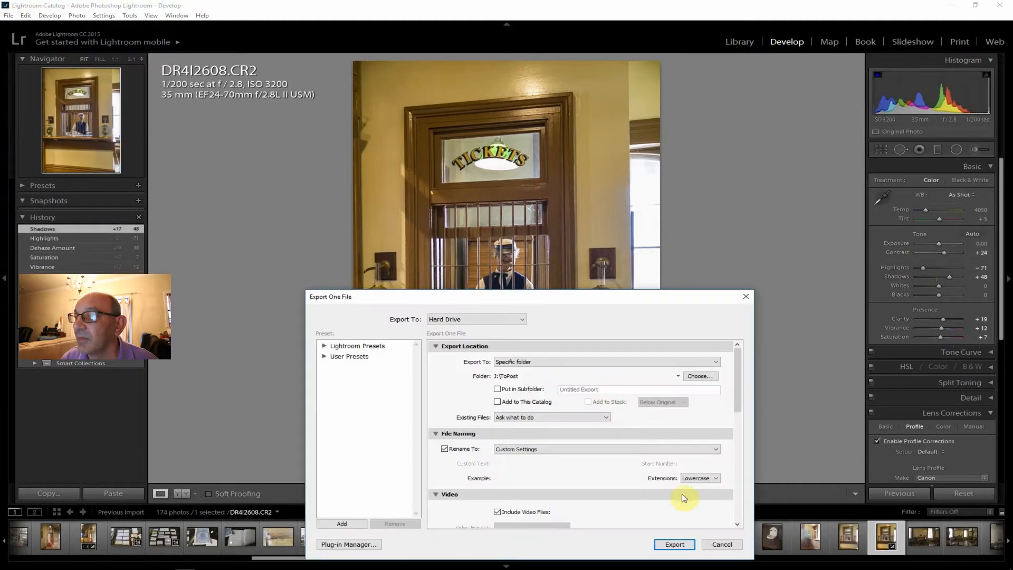
{"action": "left_click", "coordinate": [675, 545]}
Step: Check DR4I2609, move on to DR4I2610 and enable lens profile corrections on it
{"action": "left_click", "coordinate": [921, 536]}
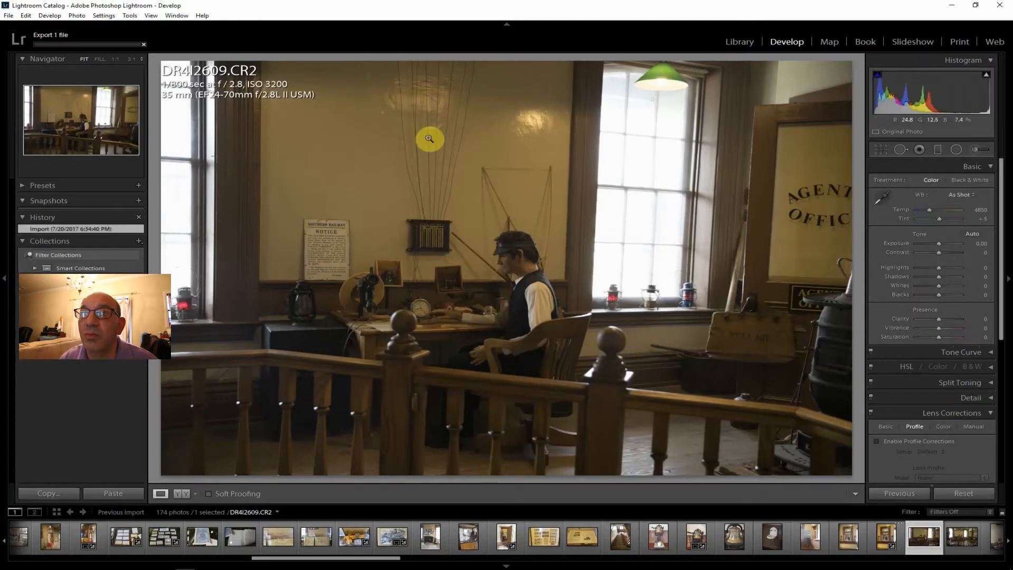
{"action": "left_click", "coordinate": [968, 545]}
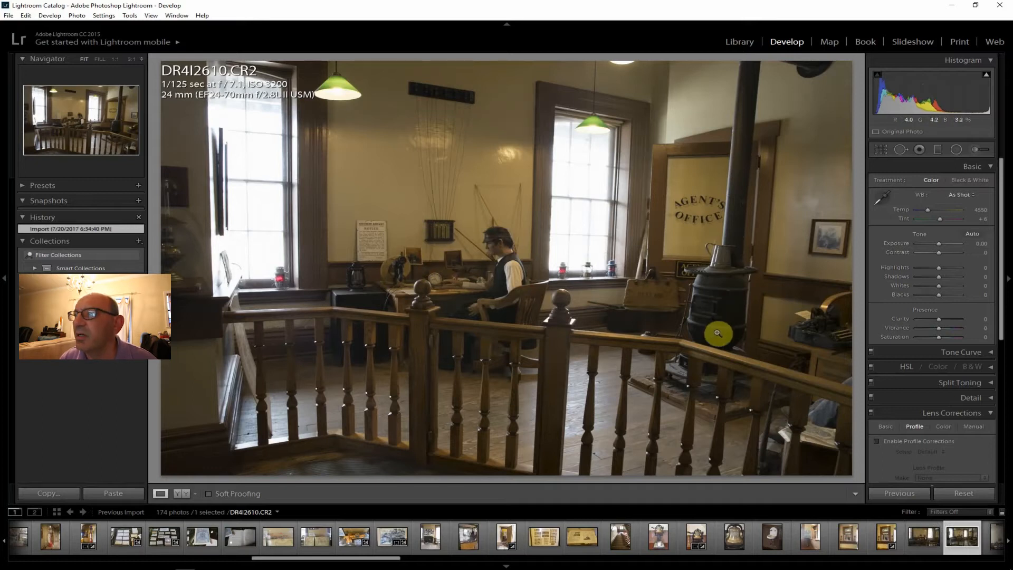
{"action": "left_click", "coordinate": [923, 441]}
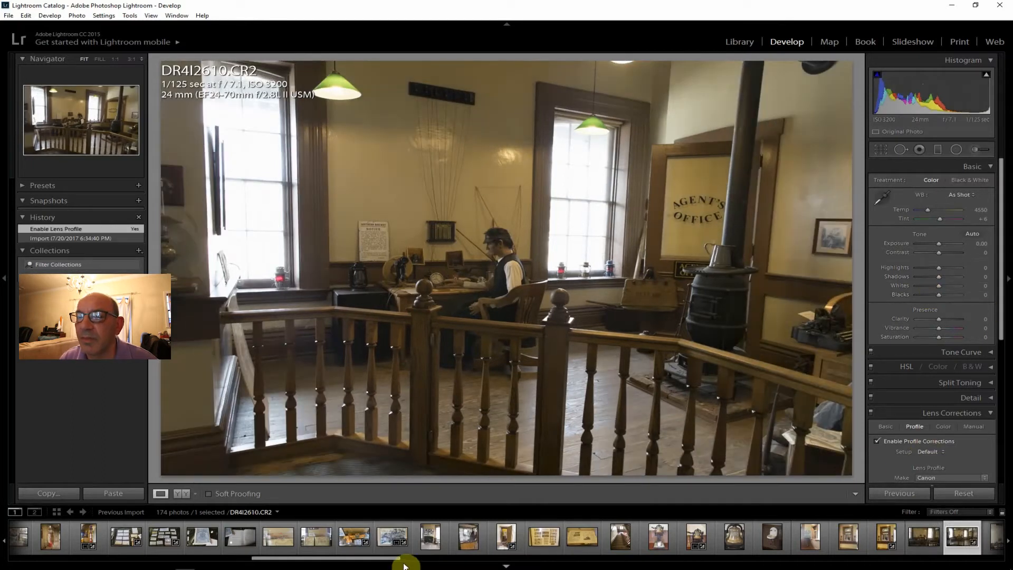
Step: Compare the neighbouring photos DR4I2612 and DR4I2611, and return to the agent's office photo DR4I2610
{"action": "left_click_drag", "start_coordinate": [397, 560], "coordinate": [447, 564]}
{"action": "left_click_drag", "start_coordinate": [485, 567], "coordinate": [504, 566]}
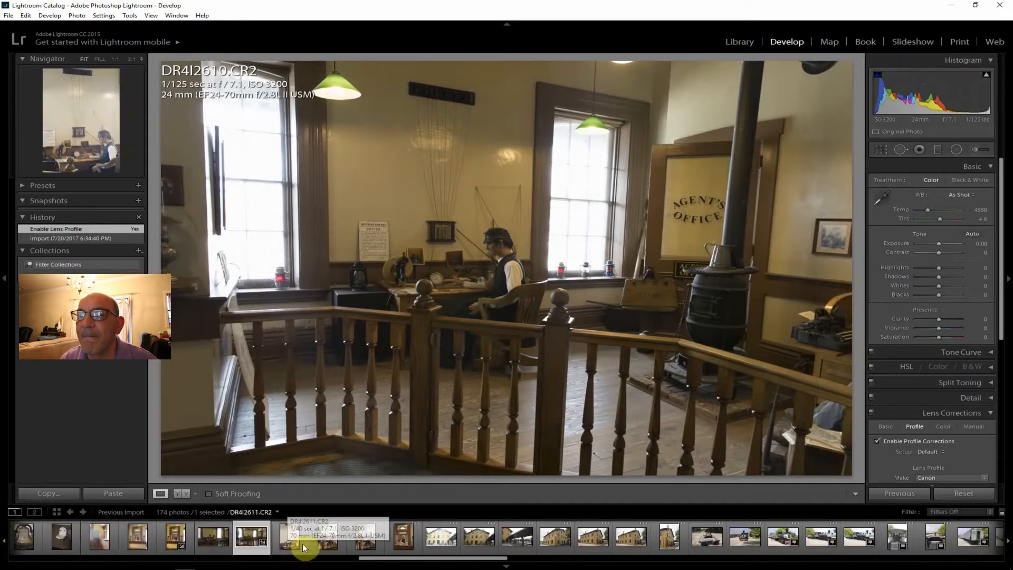
{"action": "left_click", "coordinate": [322, 540]}
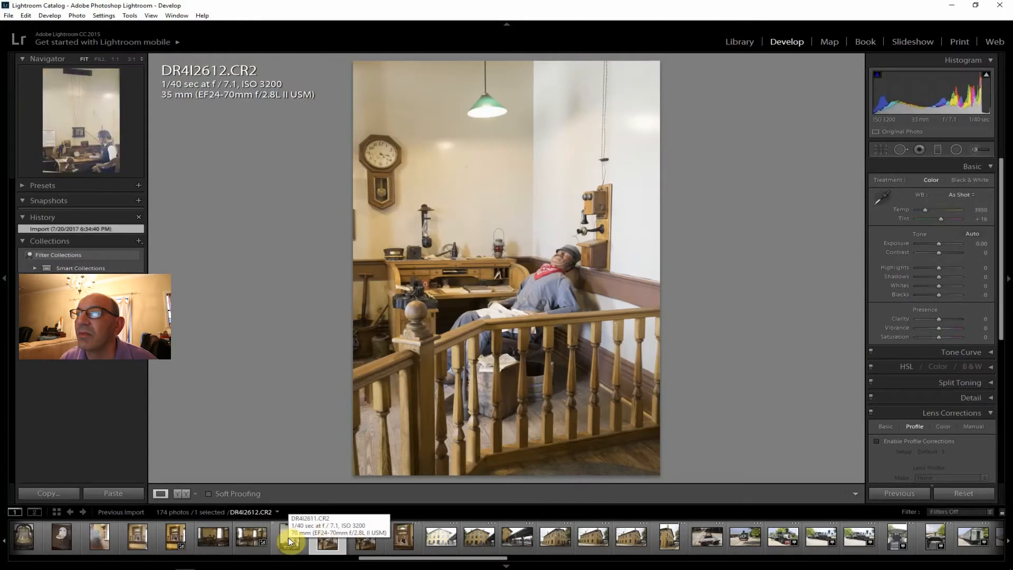
{"action": "left_click", "coordinate": [288, 538]}
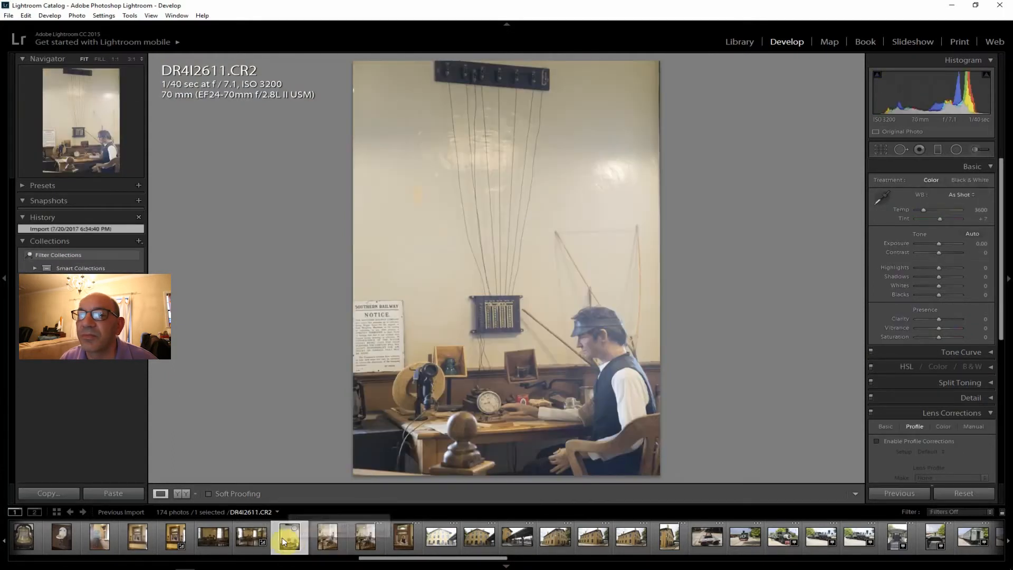
{"action": "left_click", "coordinate": [252, 539]}
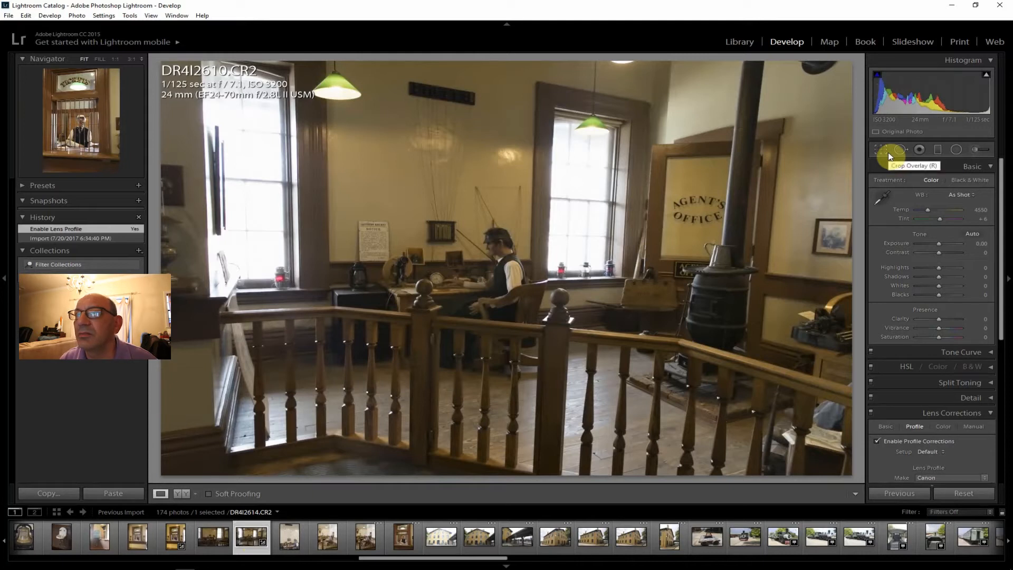
Step: Set DR4I2610's Shadows to +14, Exposure to +1.19, Highlights to −81, Clarity to +24 and color temperature to 3905
{"action": "left_click", "coordinate": [945, 278]}
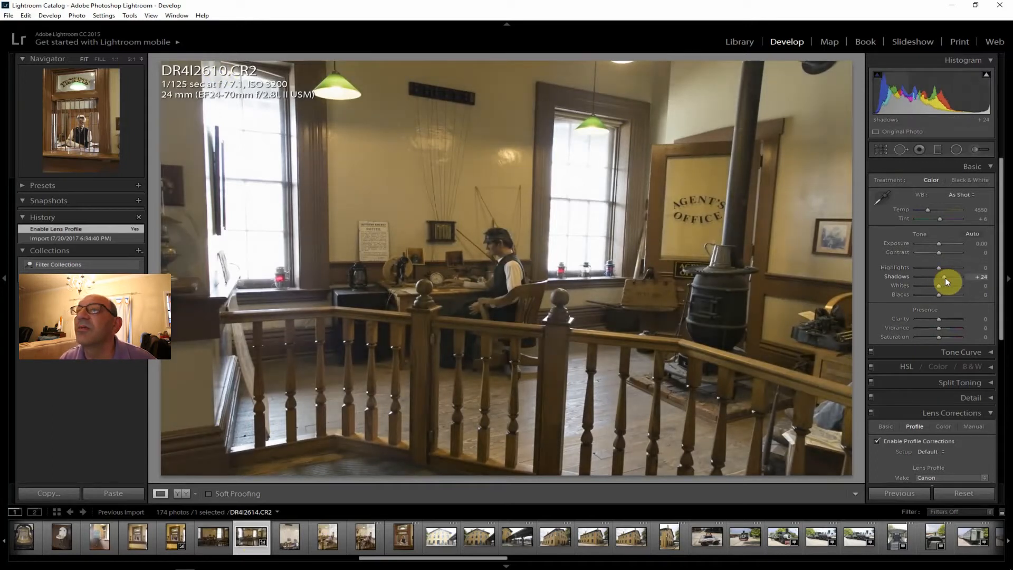
{"action": "left_click_drag", "start_coordinate": [945, 278], "coordinate": [943, 243]}
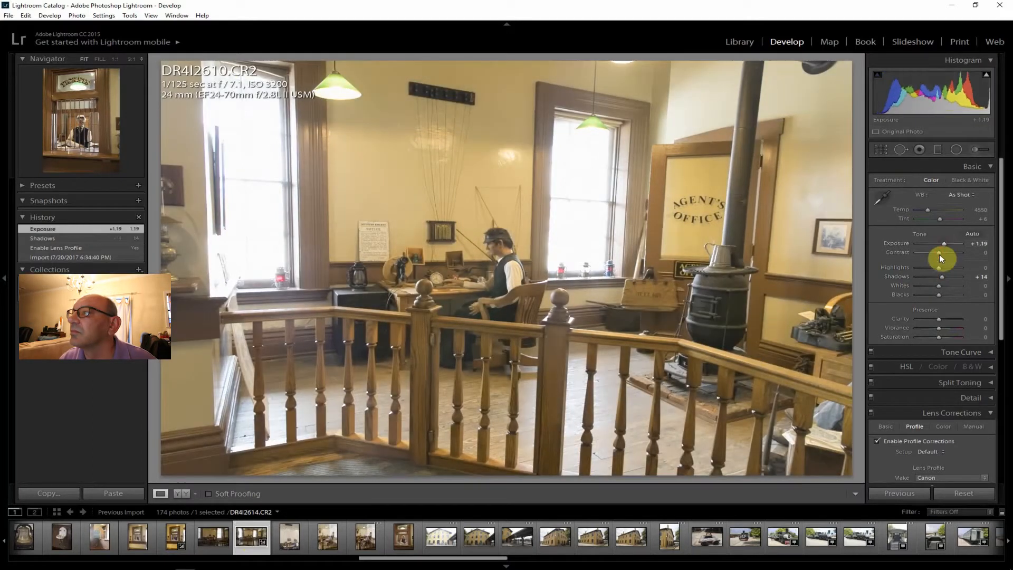
{"action": "left_click_drag", "start_coordinate": [940, 268], "coordinate": [923, 266]}
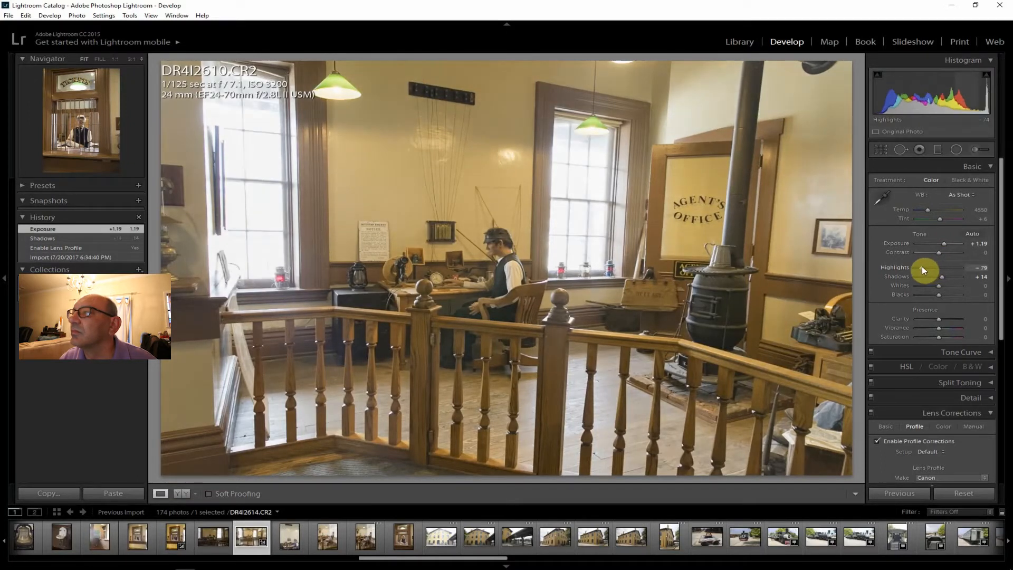
{"action": "left_click_drag", "start_coordinate": [937, 321], "coordinate": [943, 320]}
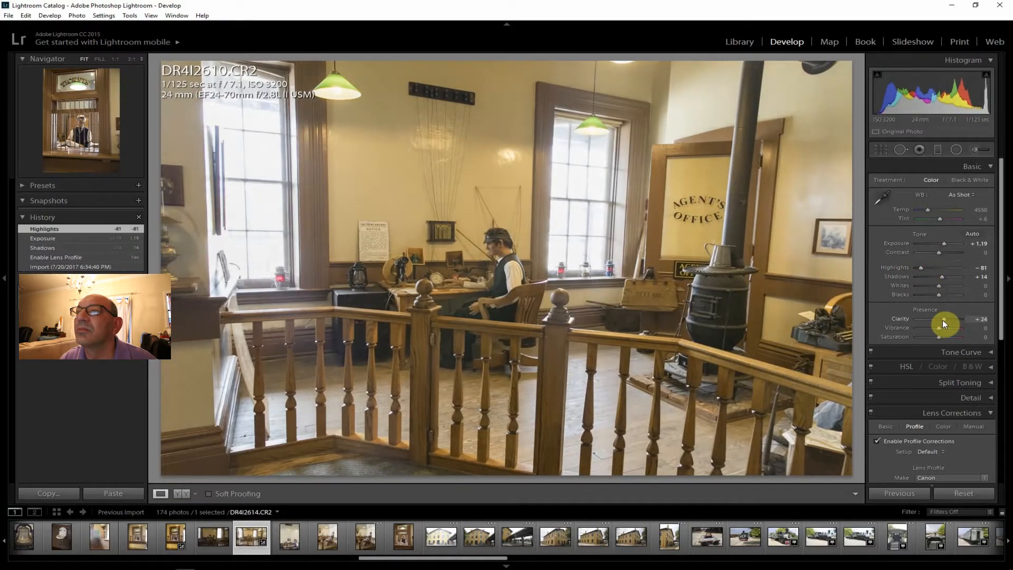
{"action": "left_click_drag", "start_coordinate": [928, 210], "coordinate": [923, 209]}
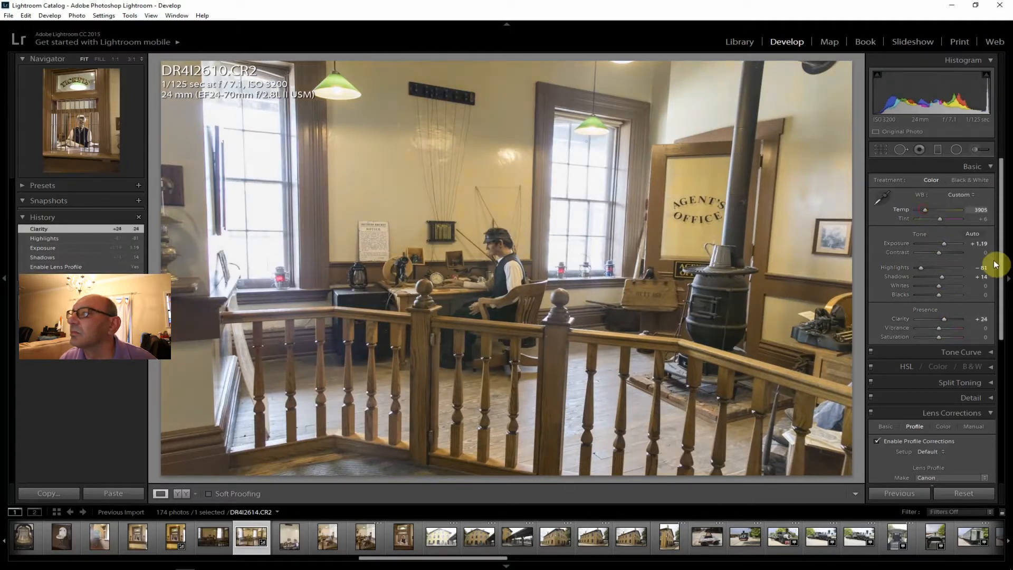
Step: Apply a Dehaze amount of +48 to DR4I2610
{"action": "left_click_drag", "start_coordinate": [999, 257], "coordinate": [1000, 400]}
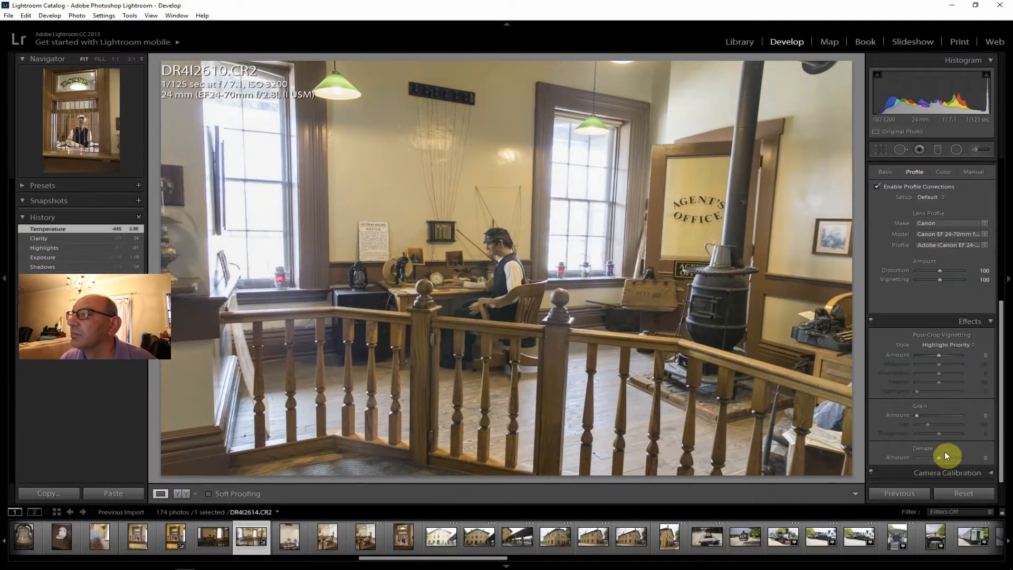
{"action": "left_click_drag", "start_coordinate": [939, 458], "coordinate": [944, 459]}
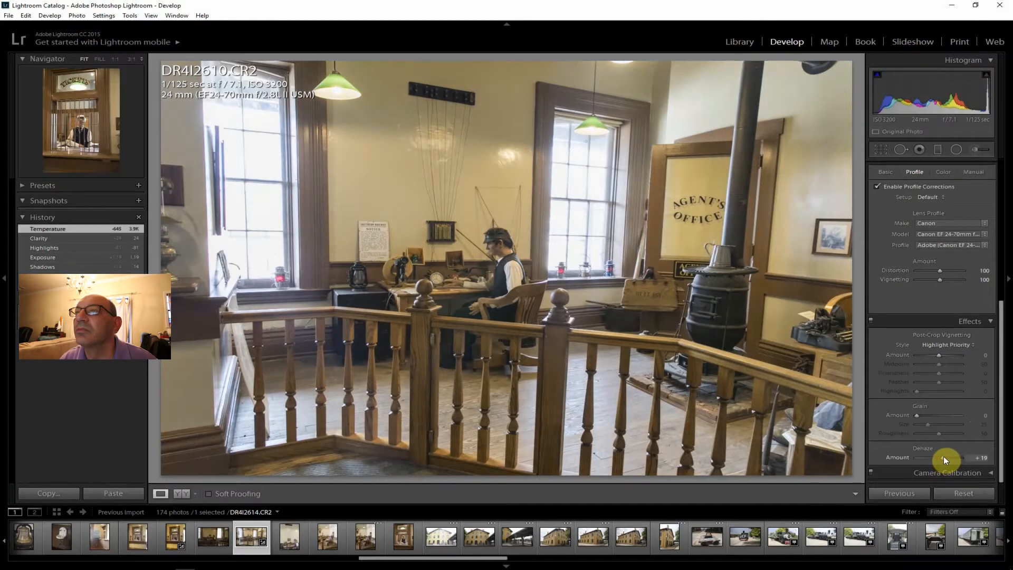
{"action": "key", "text": "Up"}
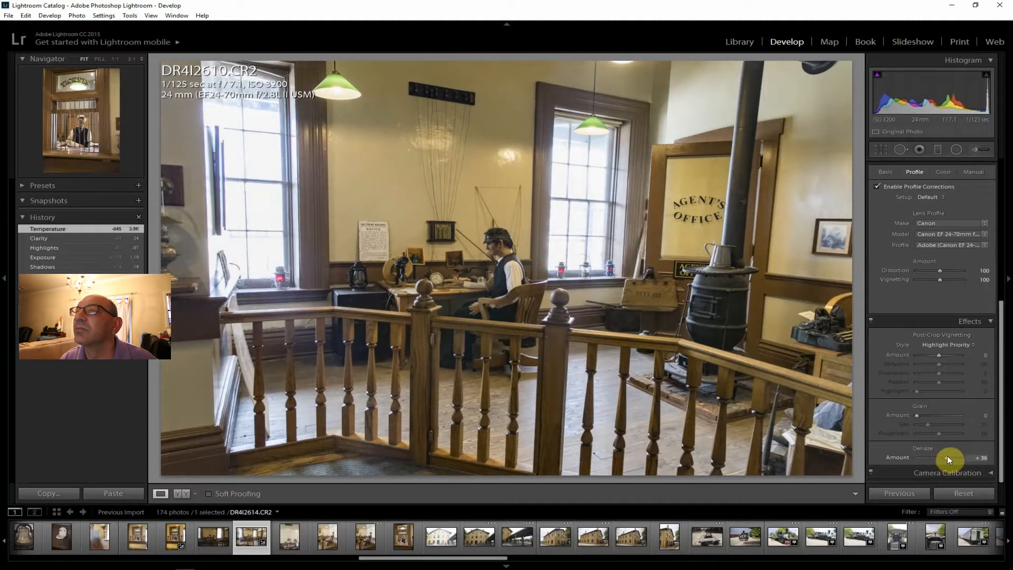
{"action": "key", "text": "Up"}
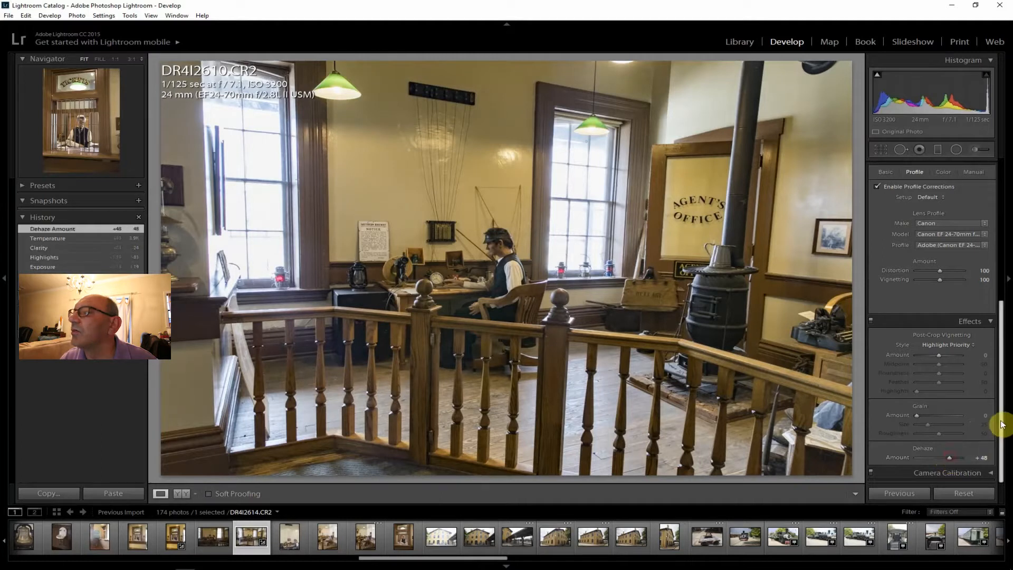
Step: Set DR4I2610's Vibrance to +12 and Saturation to +7
{"action": "left_click_drag", "start_coordinate": [1006, 339], "coordinate": [1008, 210]}
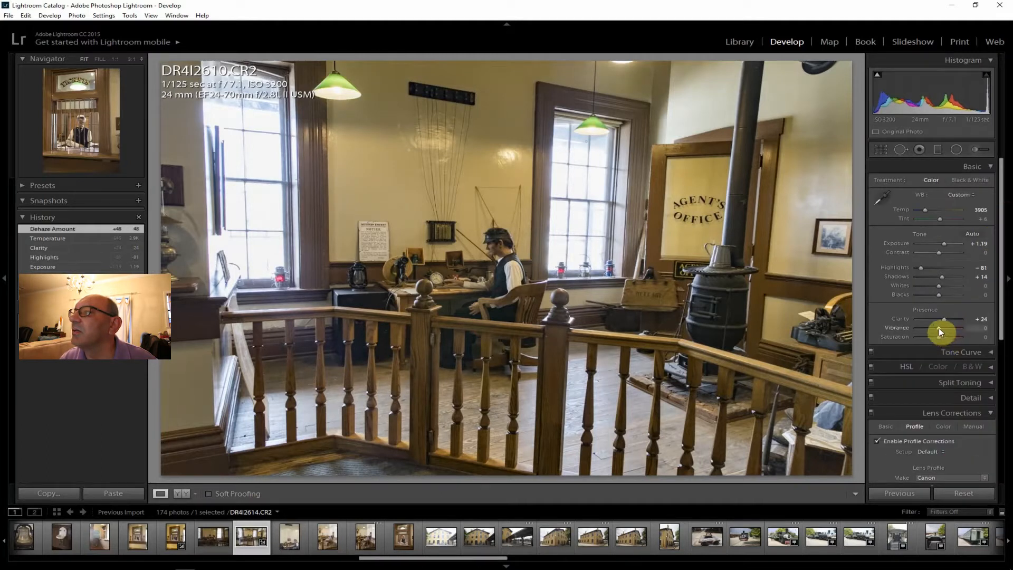
{"action": "left_click_drag", "start_coordinate": [941, 336], "coordinate": [942, 336]}
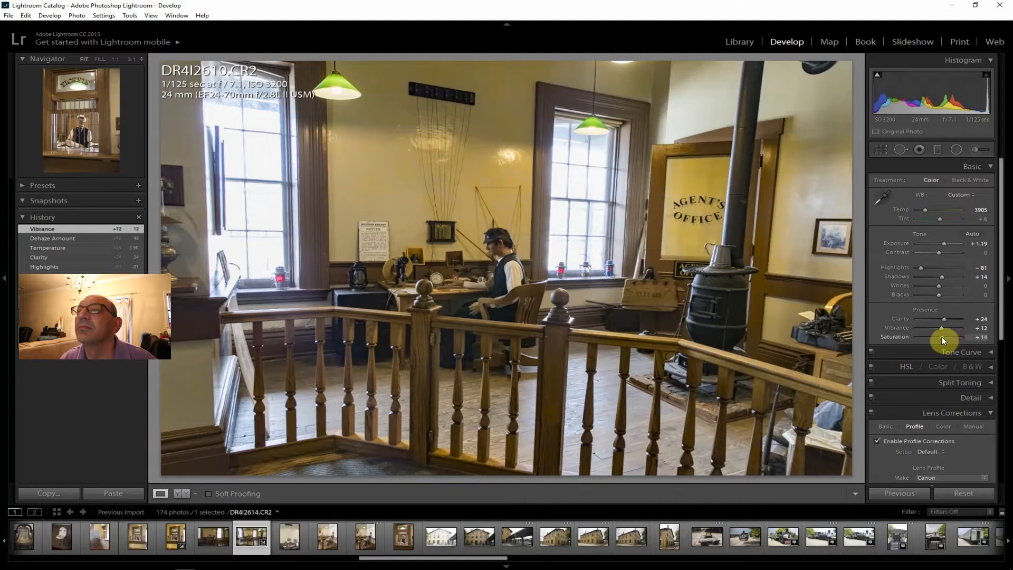
{"action": "left_click_drag", "start_coordinate": [941, 337], "coordinate": [940, 336]}
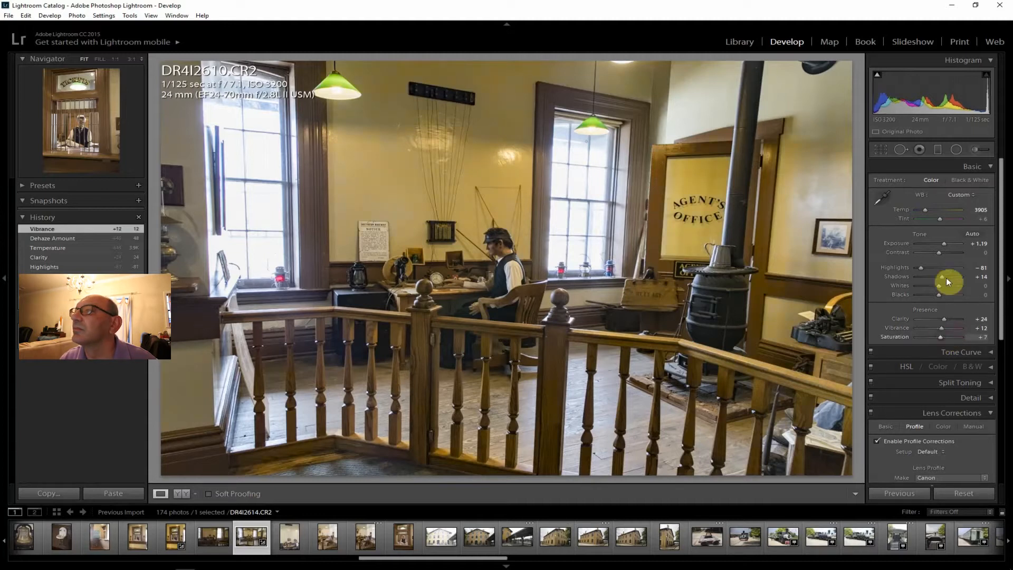
Step: Cool DR4I2610's color temperature to 3786, raise its Shadows to +40 and lower its Highlights to −90
{"action": "left_click_drag", "start_coordinate": [926, 208], "coordinate": [923, 239]}
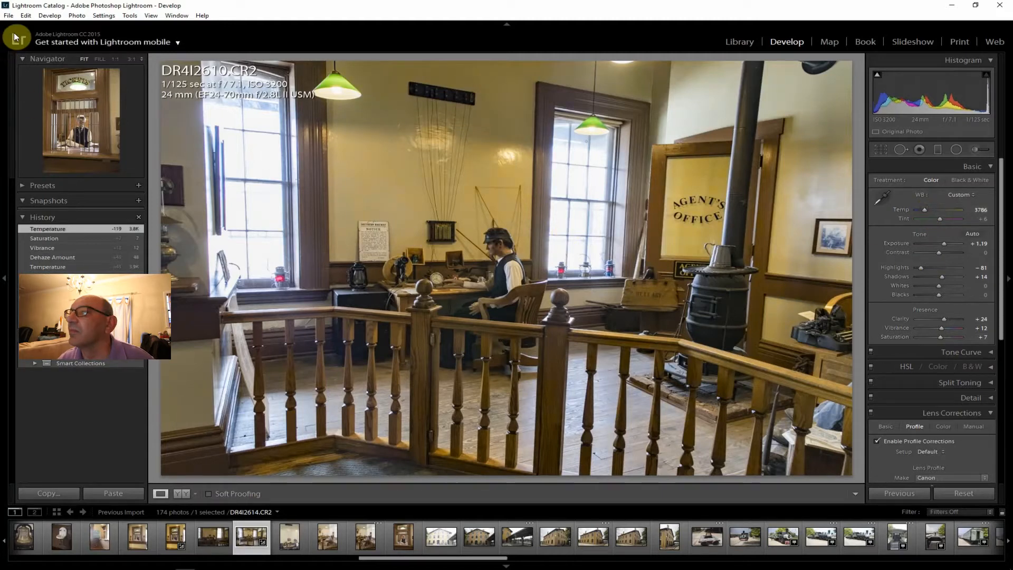
{"action": "left_click_drag", "start_coordinate": [945, 277], "coordinate": [948, 277]}
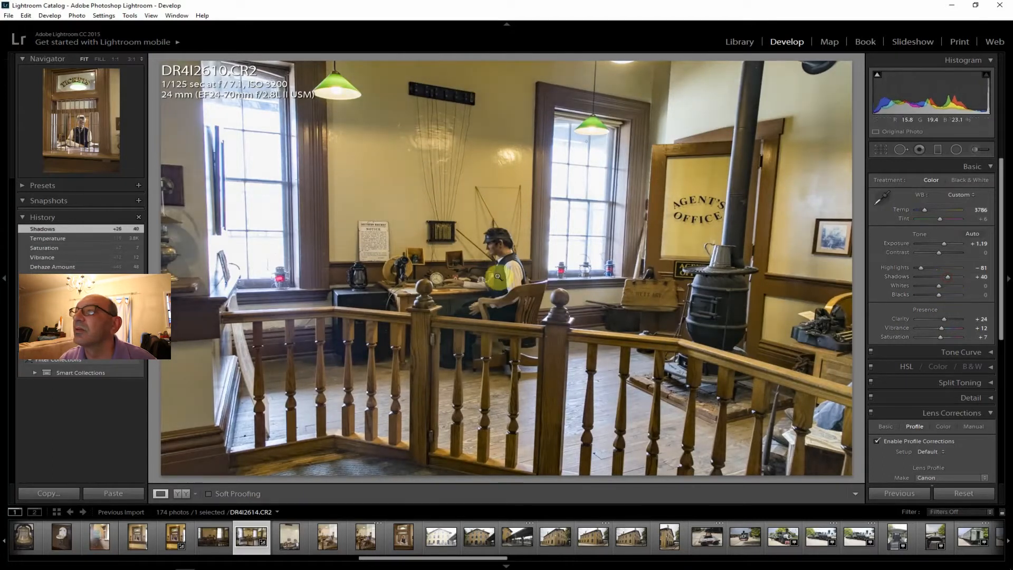
{"action": "left_click_drag", "start_coordinate": [921, 267], "coordinate": [919, 266]}
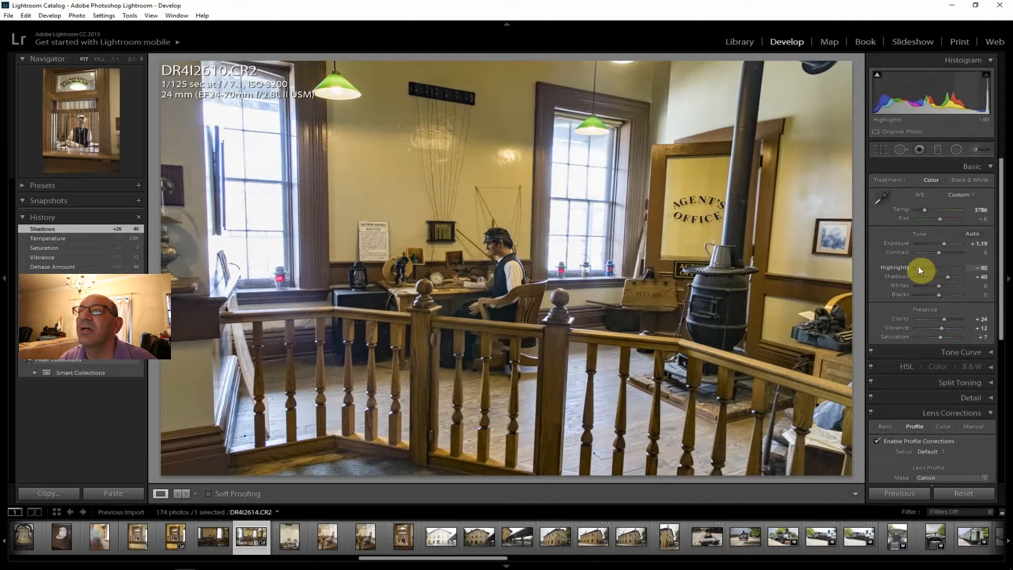
Step: Export the agent's office photo DR4I2610 to the J:\ToPost folder
{"action": "left_click", "coordinate": [10, 15]}
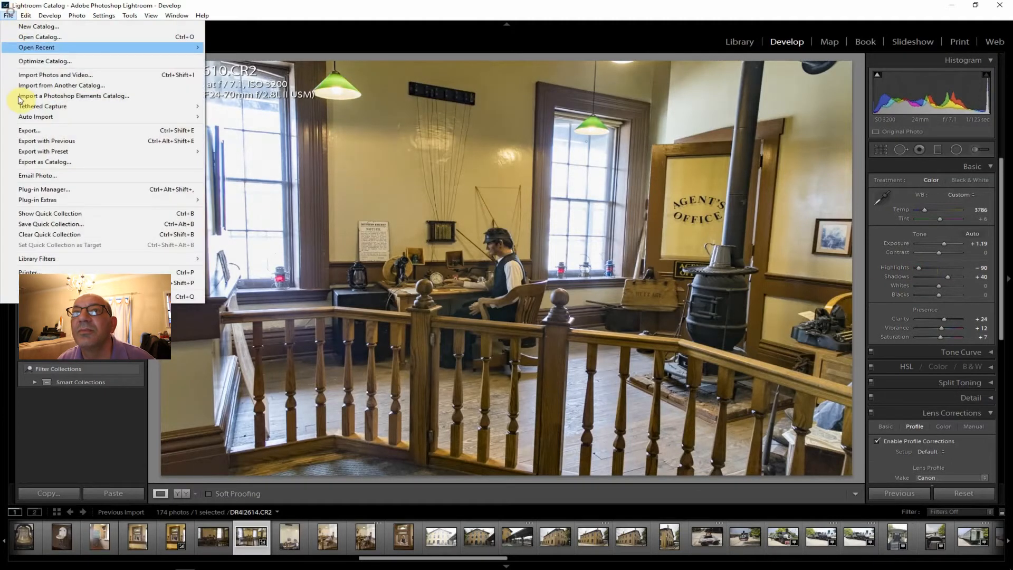
{"action": "left_click", "coordinate": [32, 131]}
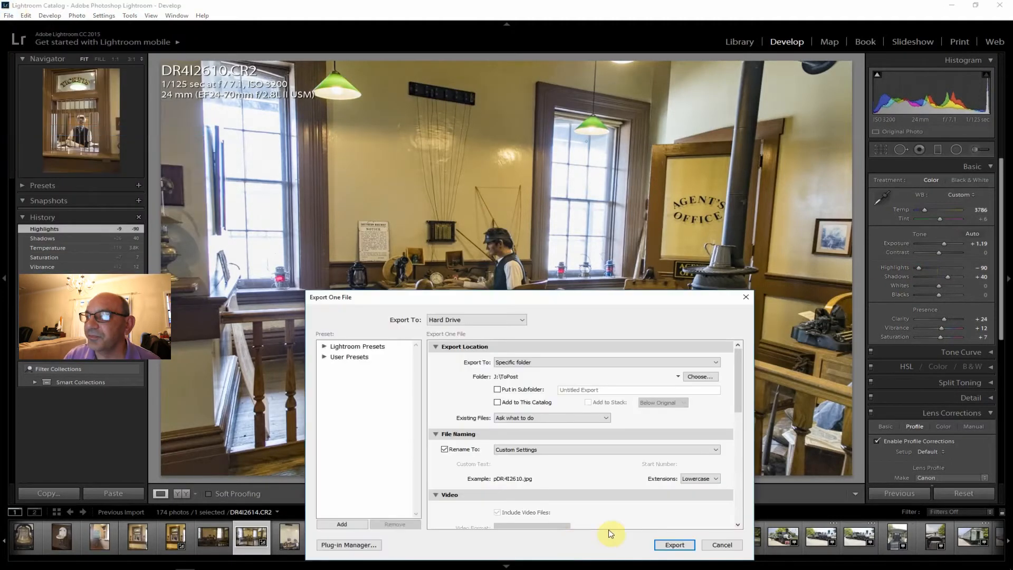
{"action": "left_click", "coordinate": [674, 544]}
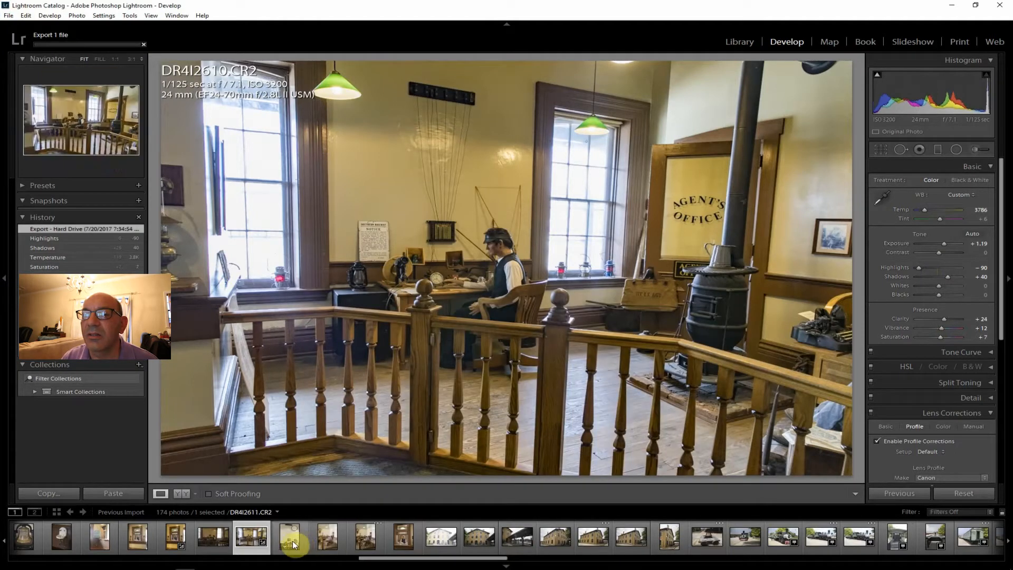
Step: Review the photos DR4I2612, DR4I2613, DR4I2614 and DR4I2615 one after another
{"action": "left_click", "coordinate": [335, 543]}
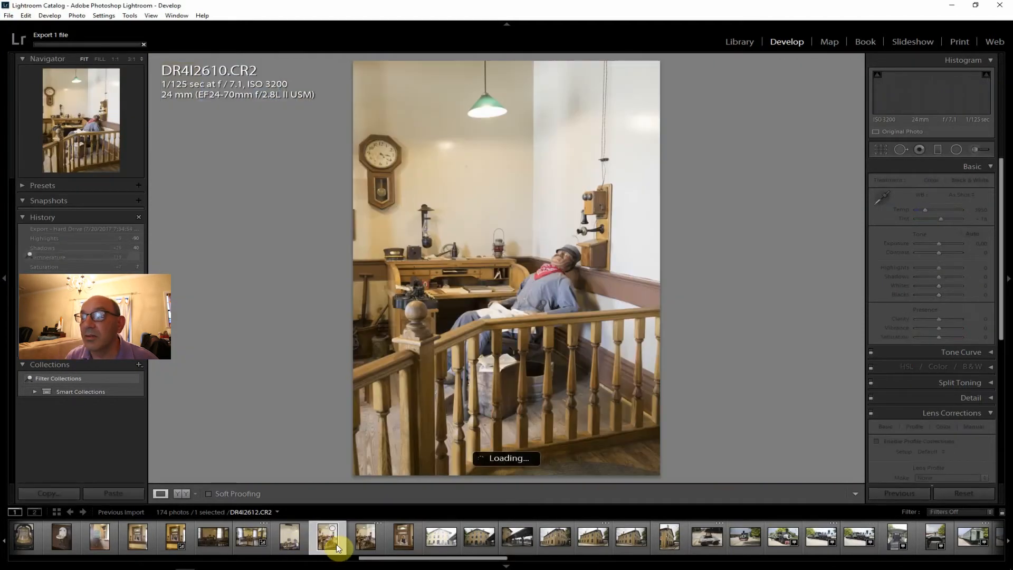
{"action": "left_click", "coordinate": [365, 539]}
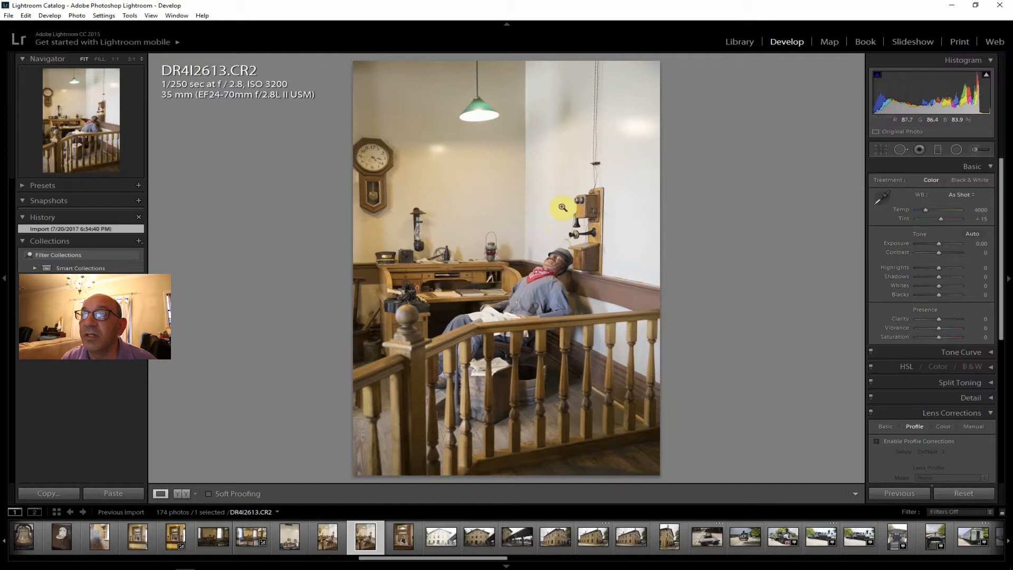
{"action": "left_click", "coordinate": [403, 539]}
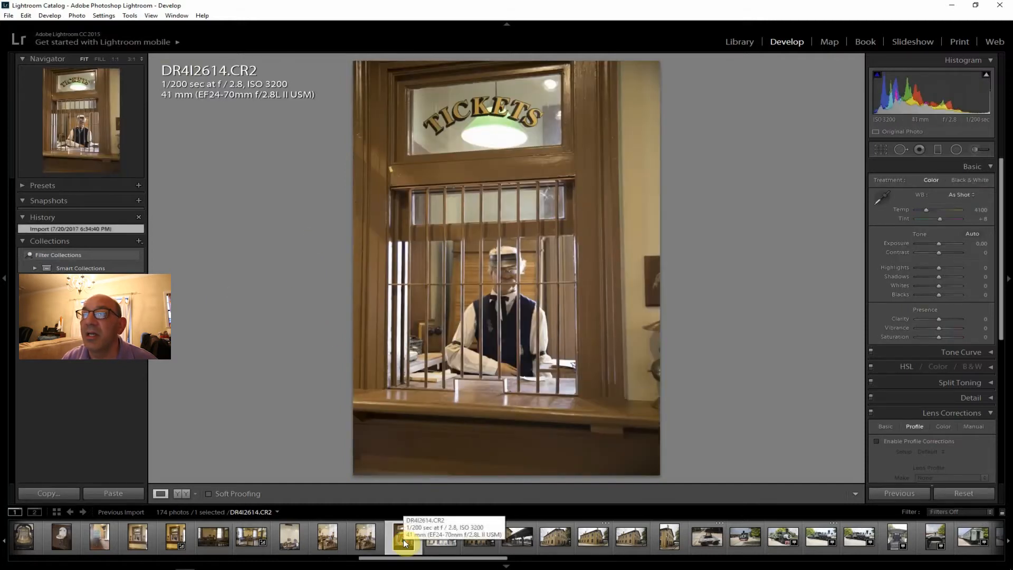
{"action": "left_click", "coordinate": [440, 538]}
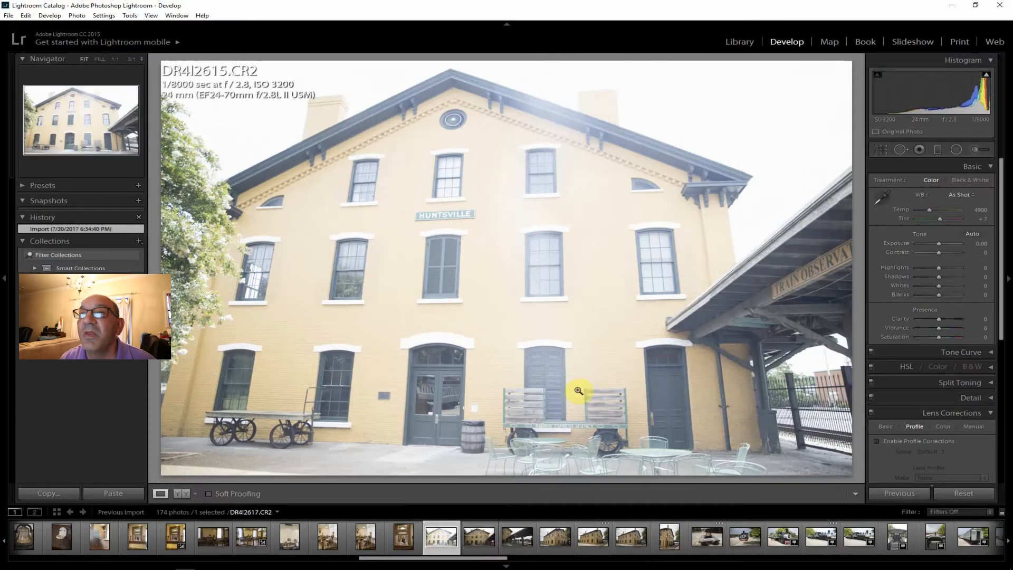
Step: On the Huntsville depot photo DR4I2616, enable lens profile corrections and set Clarity +21, Contrast +21, Shadows +36 and Highlights −52
{"action": "left_click", "coordinate": [483, 537]}
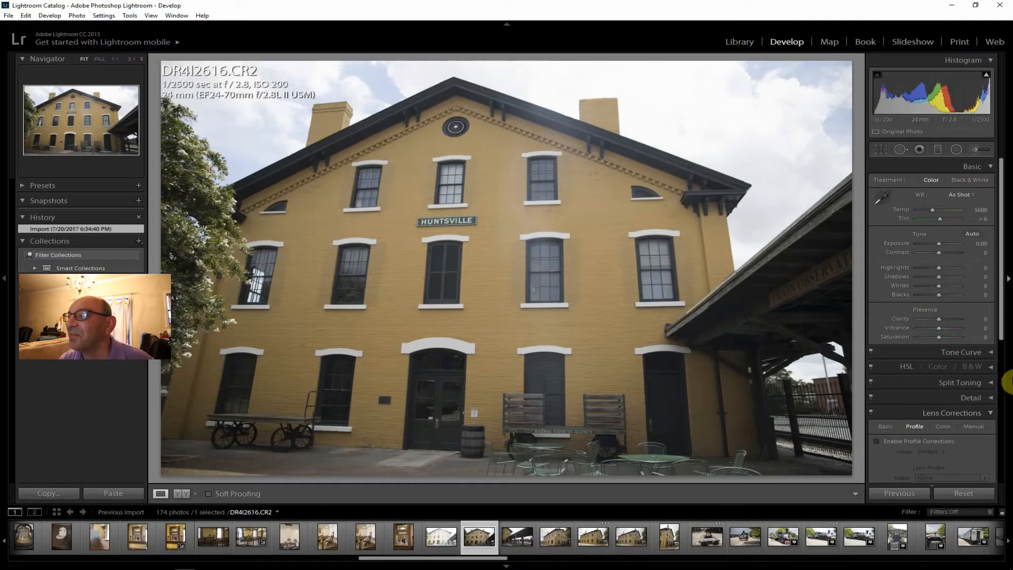
{"action": "left_click", "coordinate": [898, 442]}
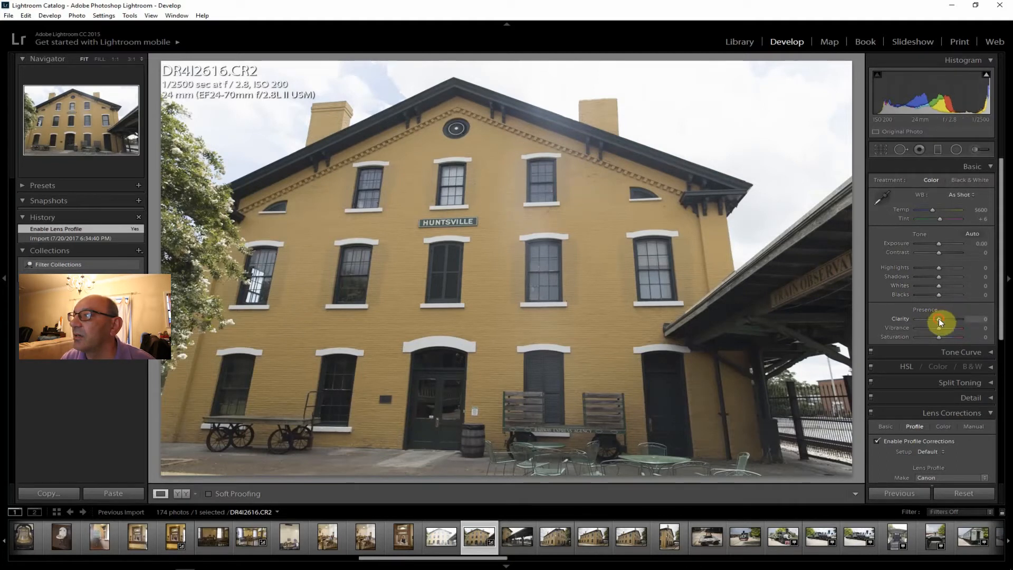
{"action": "left_click_drag", "start_coordinate": [940, 318], "coordinate": [943, 318]}
{"action": "left_click_drag", "start_coordinate": [938, 252], "coordinate": [948, 277]}
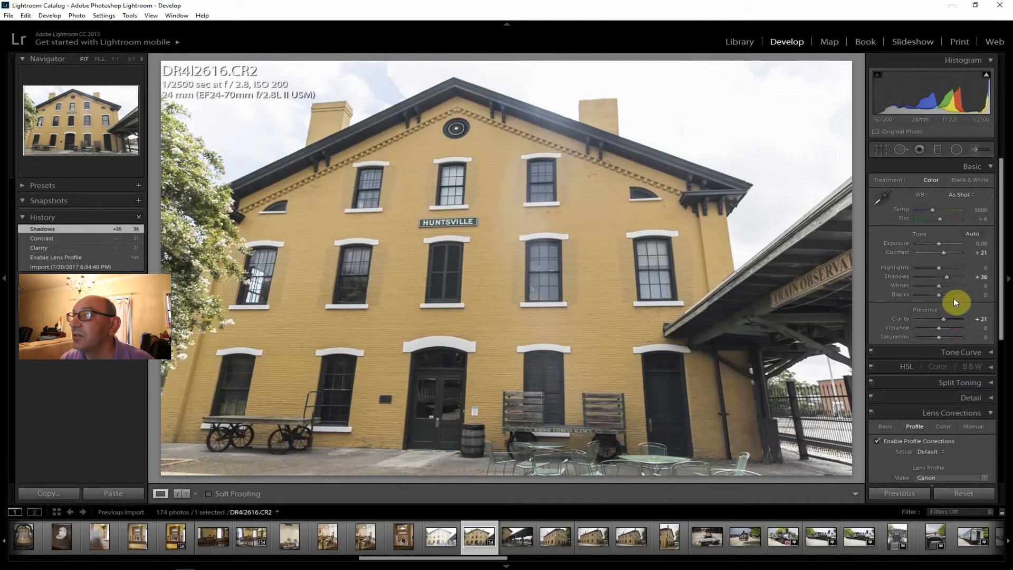
{"action": "left_click_drag", "start_coordinate": [940, 267], "coordinate": [927, 267]}
Step: Set DR4I2616's Vibrance to +17 and Saturation to +12
{"action": "left_click", "coordinate": [942, 331]}
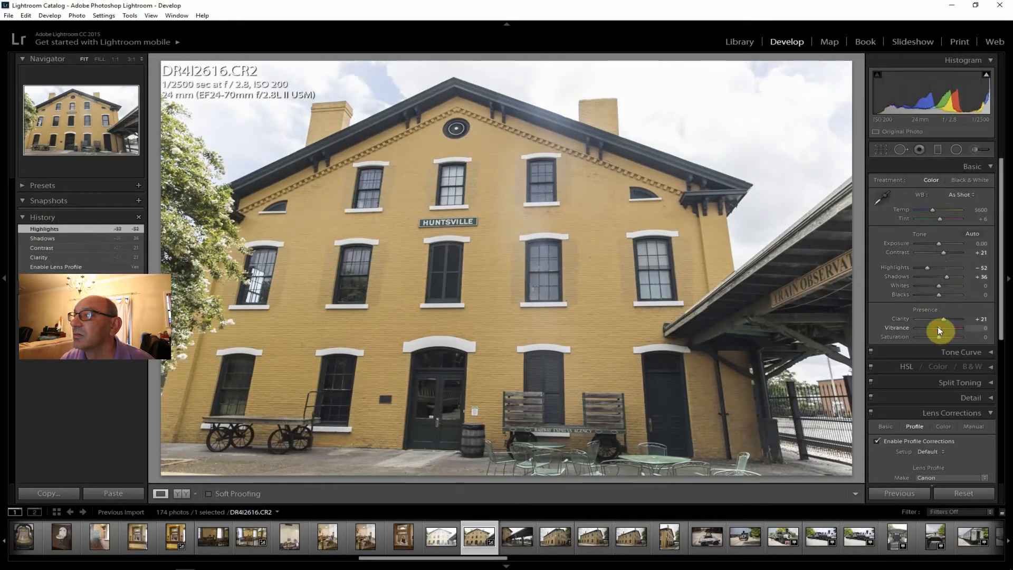
{"action": "left_click", "coordinate": [942, 325]}
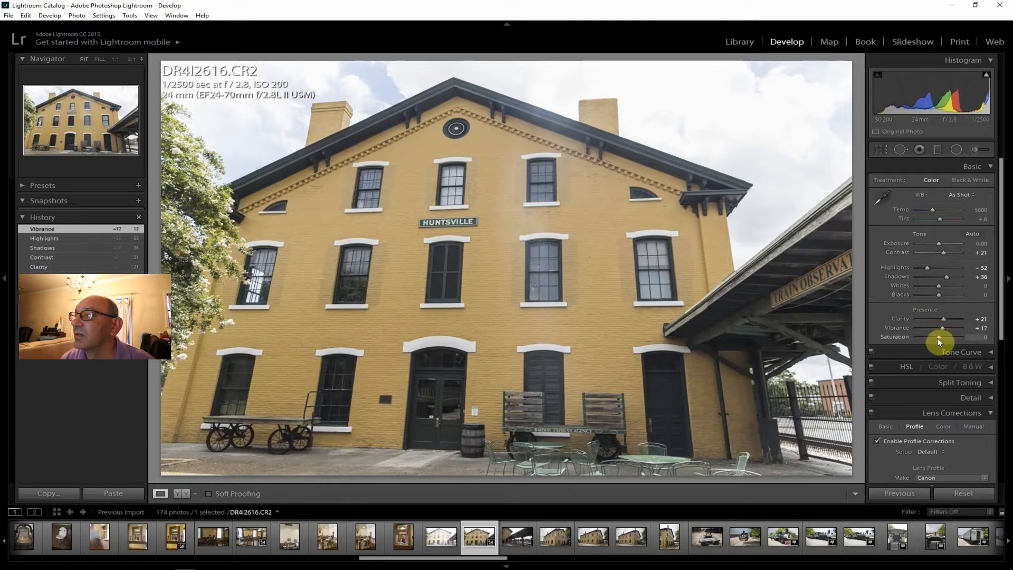
{"action": "left_click", "coordinate": [941, 337]}
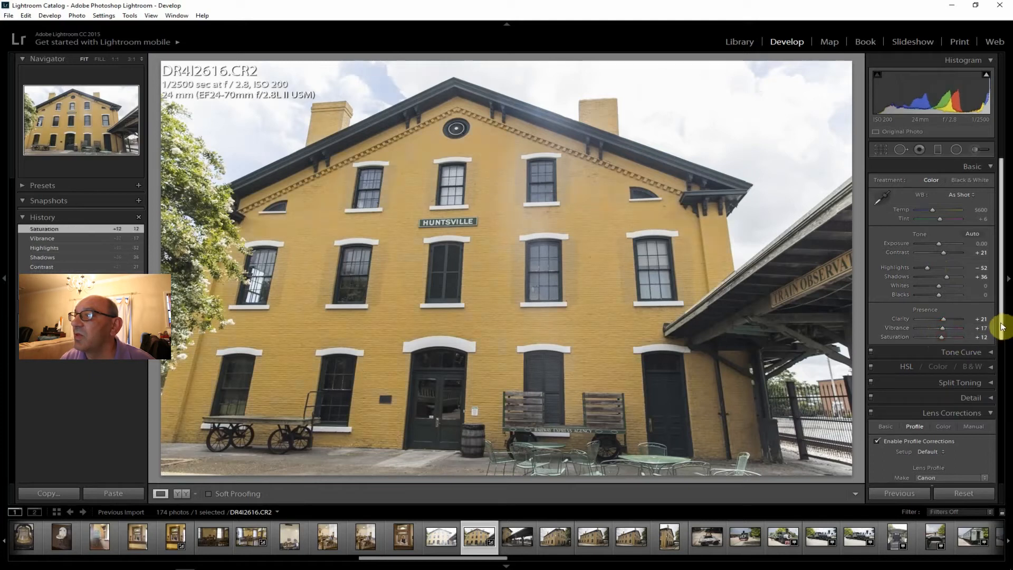
Step: Apply a Dehaze amount of +36 to DR4I2616 and return to its basic tone adjustments
{"action": "left_click_drag", "start_coordinate": [1002, 324], "coordinate": [1006, 515]}
{"action": "left_click_drag", "start_coordinate": [939, 458], "coordinate": [946, 457]}
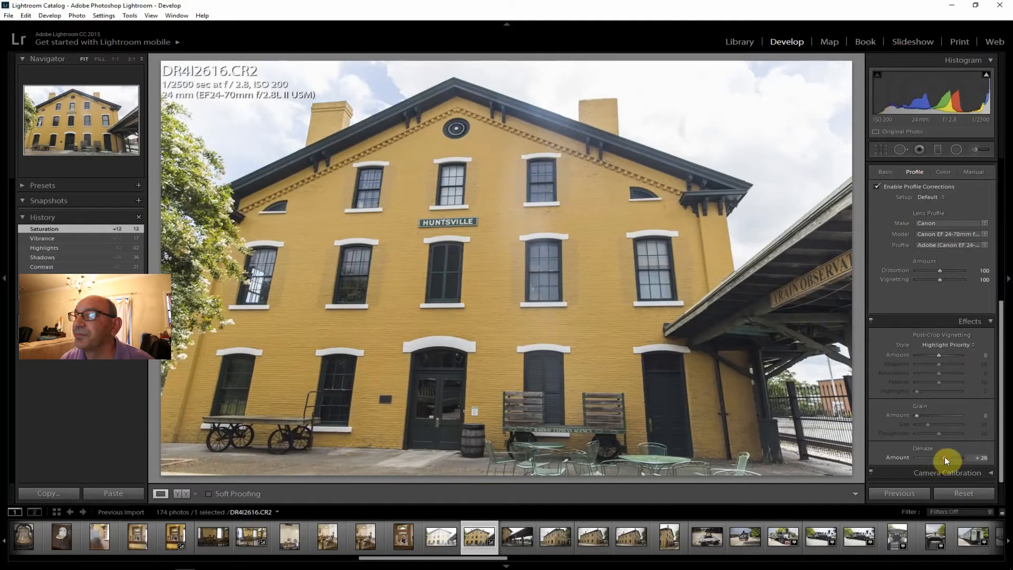
{"action": "left_click_drag", "start_coordinate": [946, 457], "coordinate": [947, 455]}
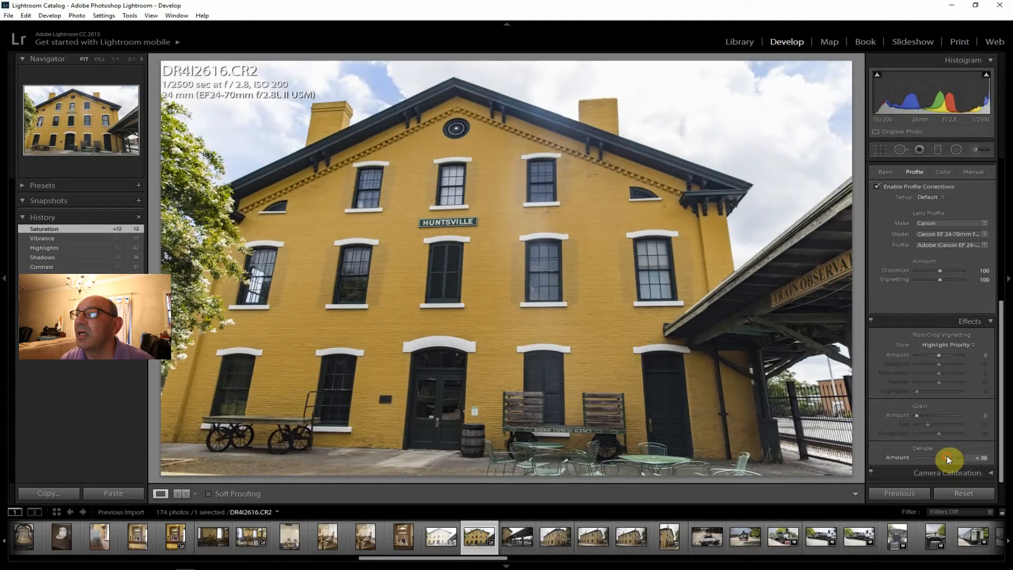
{"action": "left_click_drag", "start_coordinate": [1001, 410], "coordinate": [1001, 268]}
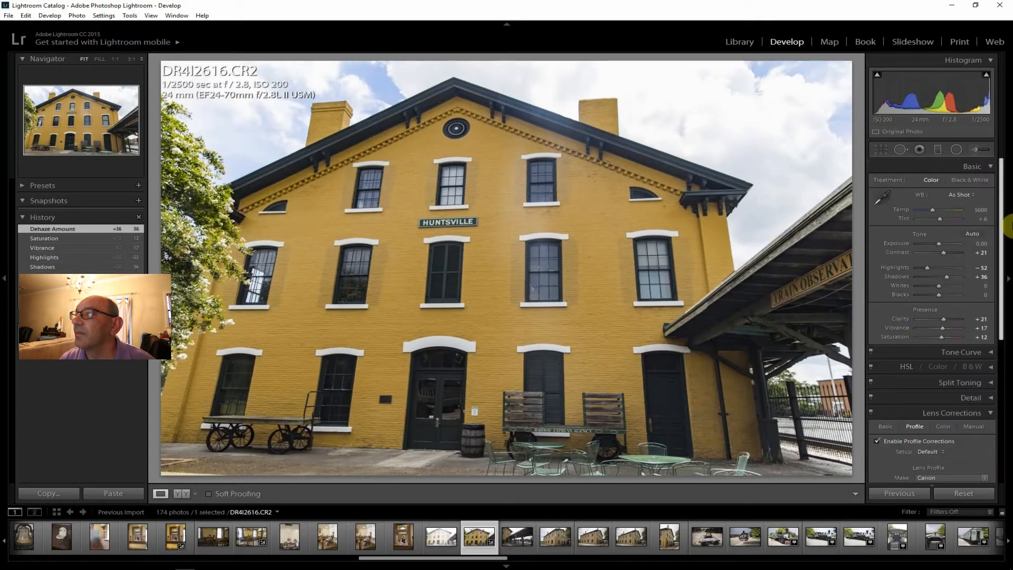
Step: On DR4I2616, set Vibrance to +26, Saturation to +24, Highlights to −62 and Exposure to +0.71
{"action": "left_click_drag", "start_coordinate": [945, 329], "coordinate": [945, 337]}
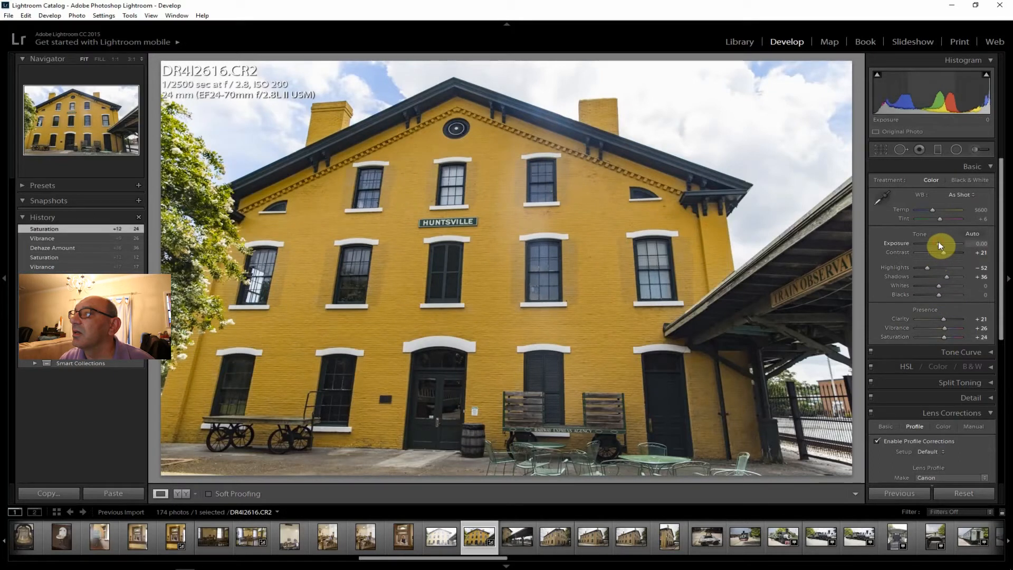
{"action": "left_click_drag", "start_coordinate": [927, 267], "coordinate": [924, 266]}
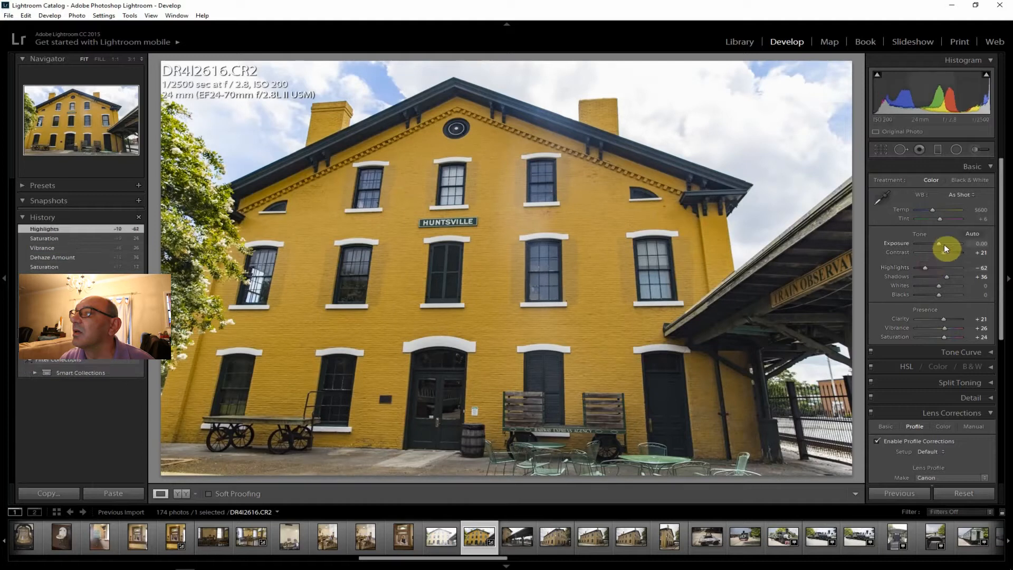
{"action": "left_click_drag", "start_coordinate": [939, 242], "coordinate": [943, 243]}
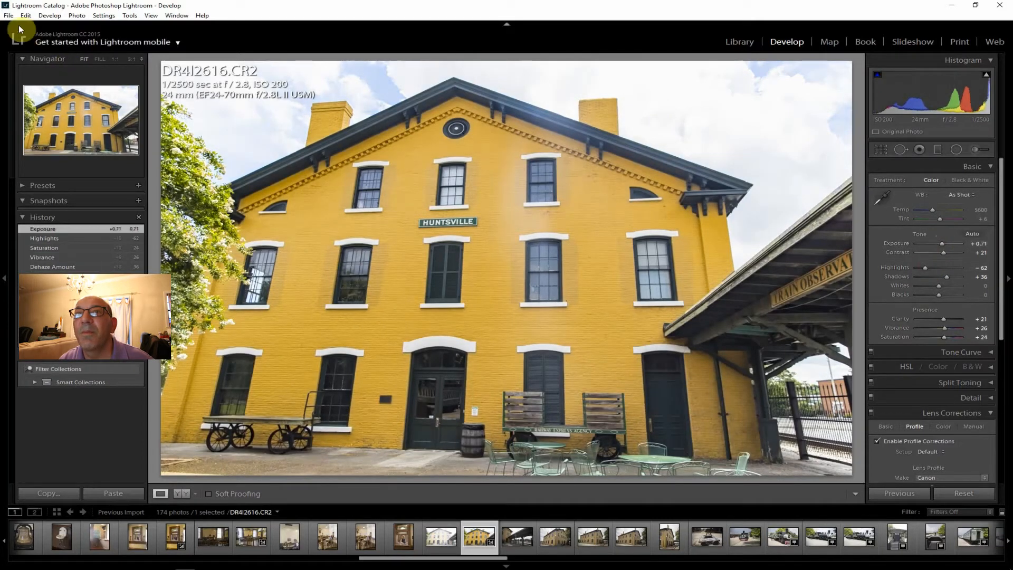
Step: Export DR4I2616 to the J:\ToPost folder on the hard drive with the existing export settings
{"action": "left_click", "coordinate": [8, 16]}
{"action": "left_click", "coordinate": [37, 129]}
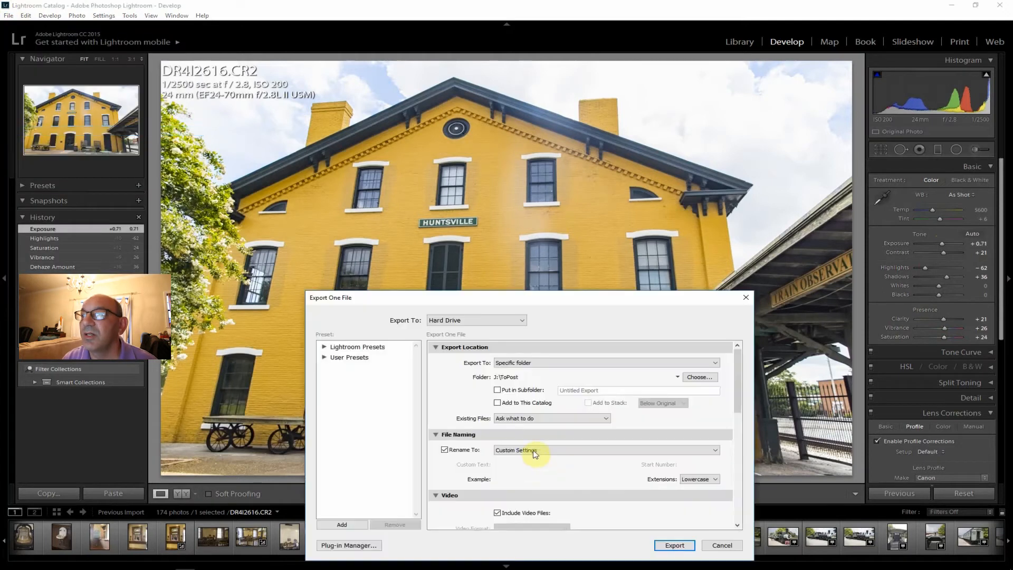
{"action": "left_click", "coordinate": [664, 551]}
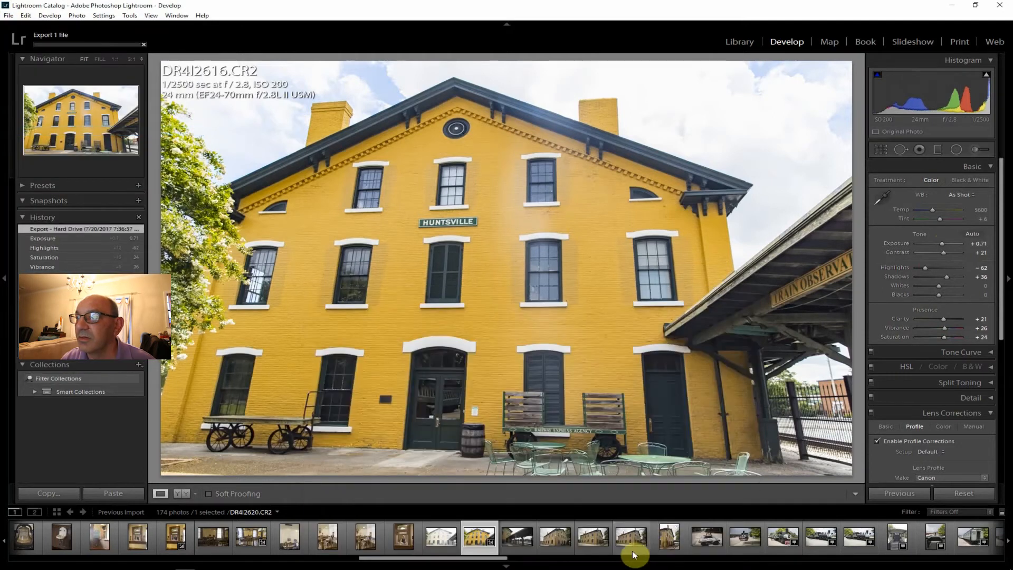
Step: Review the depot photos DR4I2617, DR4I2618 and DR4I2620 one after another
{"action": "left_click", "coordinate": [515, 537]}
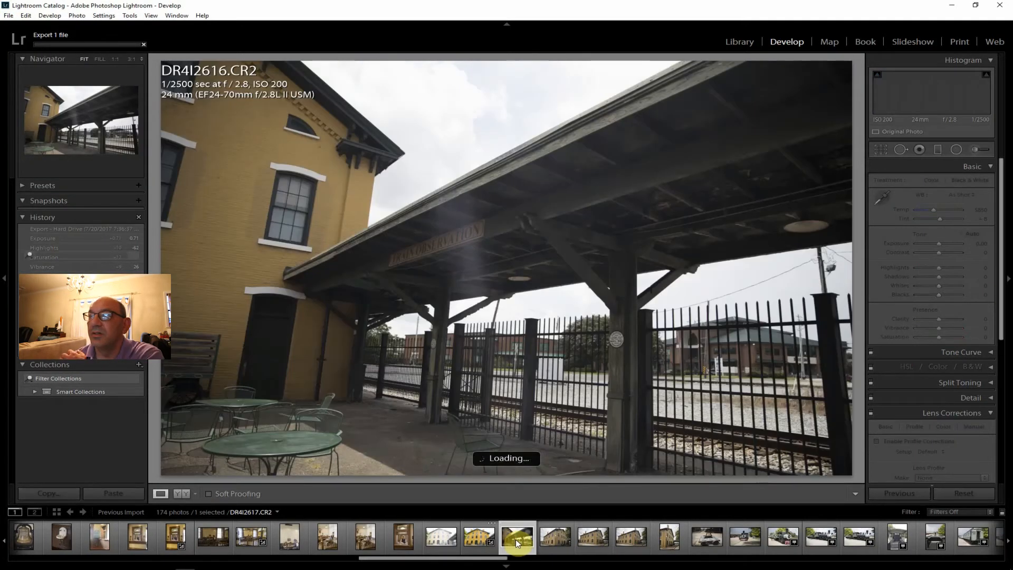
{"action": "left_click", "coordinate": [557, 538]}
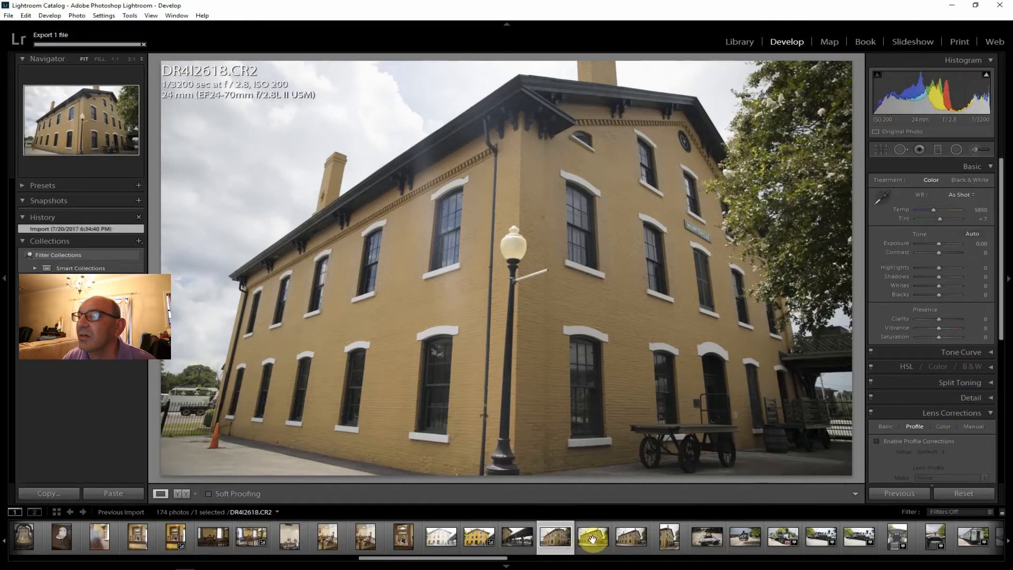
{"action": "left_click", "coordinate": [626, 543]}
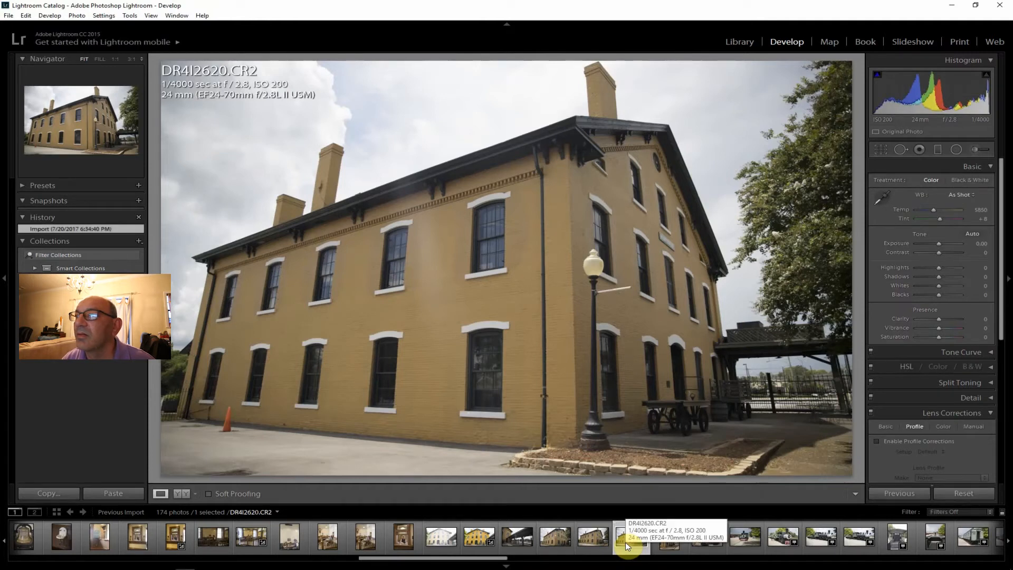
Step: On DR4I2620, enable lens profile corrections, set Contrast +24, Highlights −69 and Clarity +29, and reset a trial Exposure of −0.71 to 0.00
{"action": "left_click", "coordinate": [627, 542]}
{"action": "left_click", "coordinate": [933, 444]}
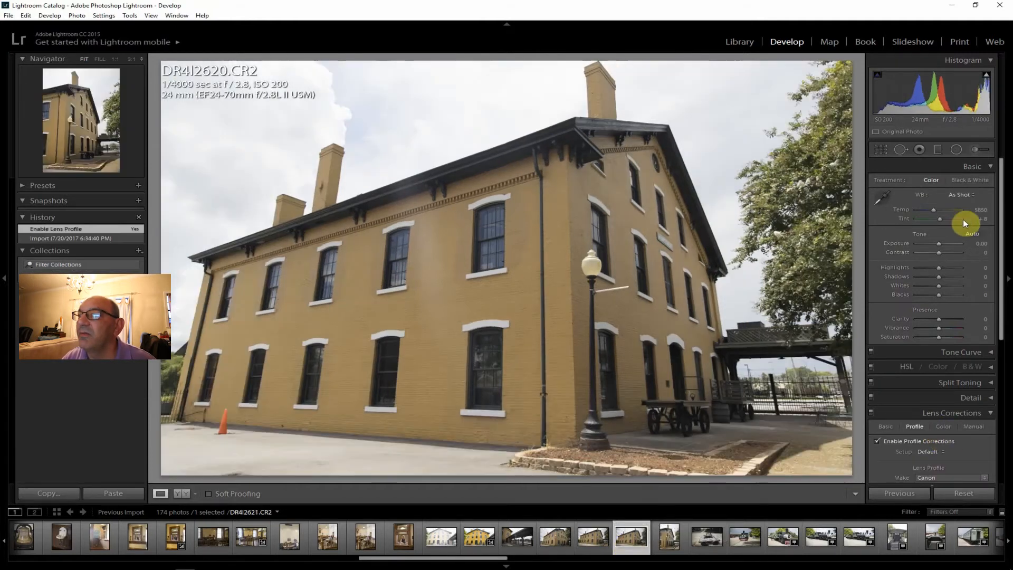
{"action": "left_click_drag", "start_coordinate": [939, 251], "coordinate": [944, 252]}
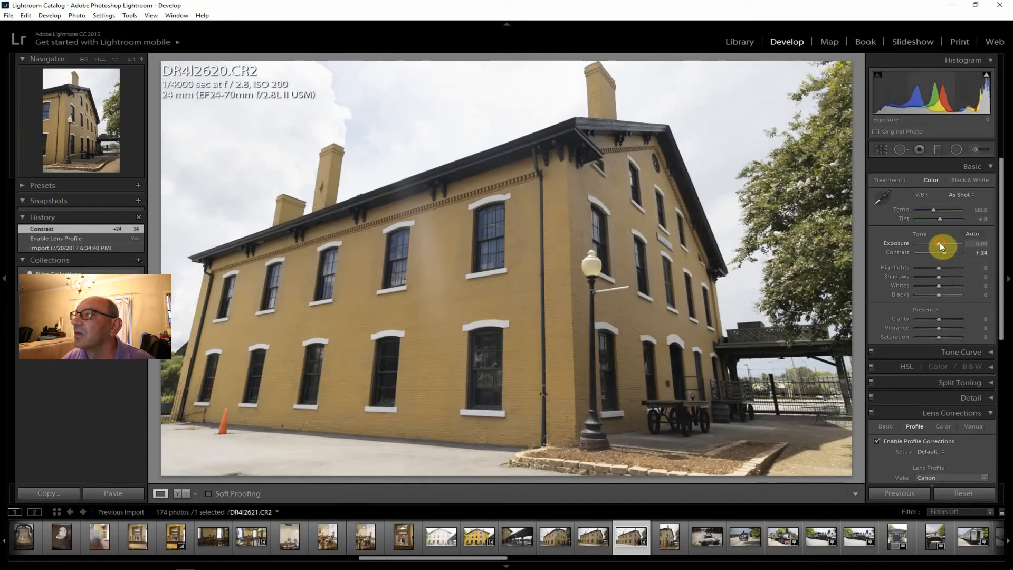
{"action": "left_click_drag", "start_coordinate": [939, 243], "coordinate": [936, 242]}
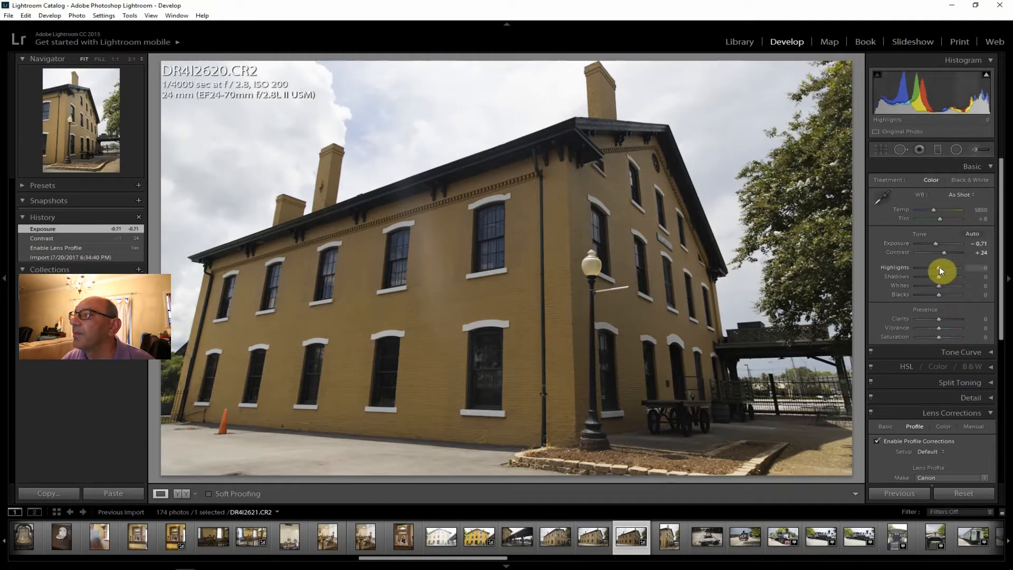
{"action": "left_click_drag", "start_coordinate": [927, 266], "coordinate": [939, 243]}
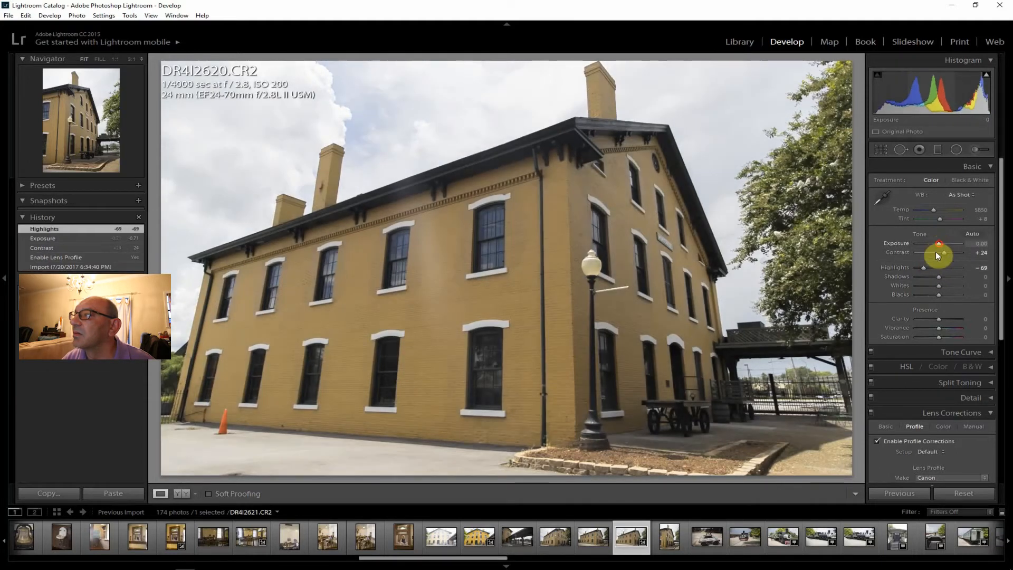
{"action": "left_click_drag", "start_coordinate": [939, 318], "coordinate": [944, 319]}
Step: Set DR4I2620's Shadows to +31 and apply a Dehaze amount of +31
{"action": "left_click_drag", "start_coordinate": [942, 275], "coordinate": [1008, 453]}
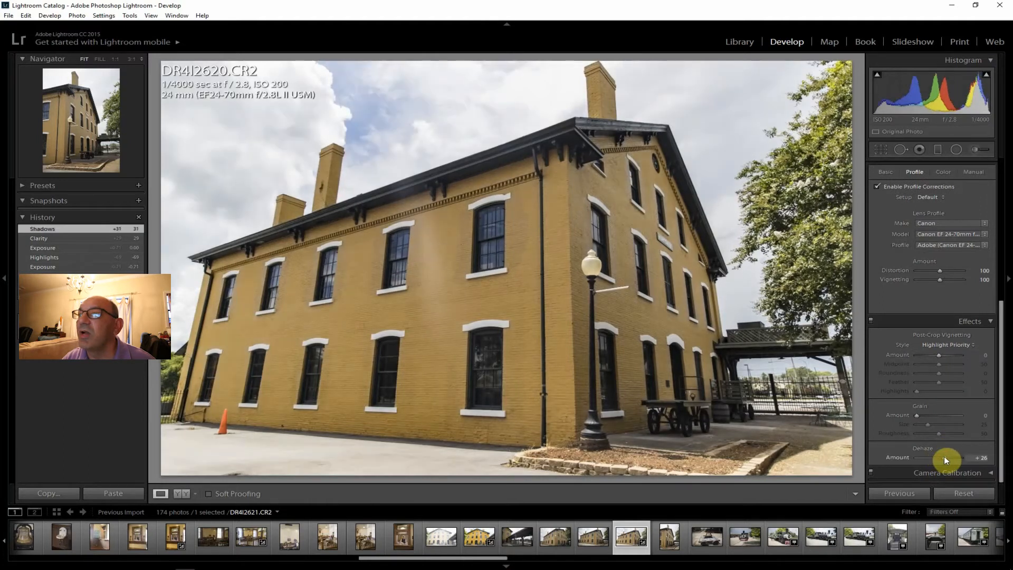
{"action": "key", "text": "Up"}
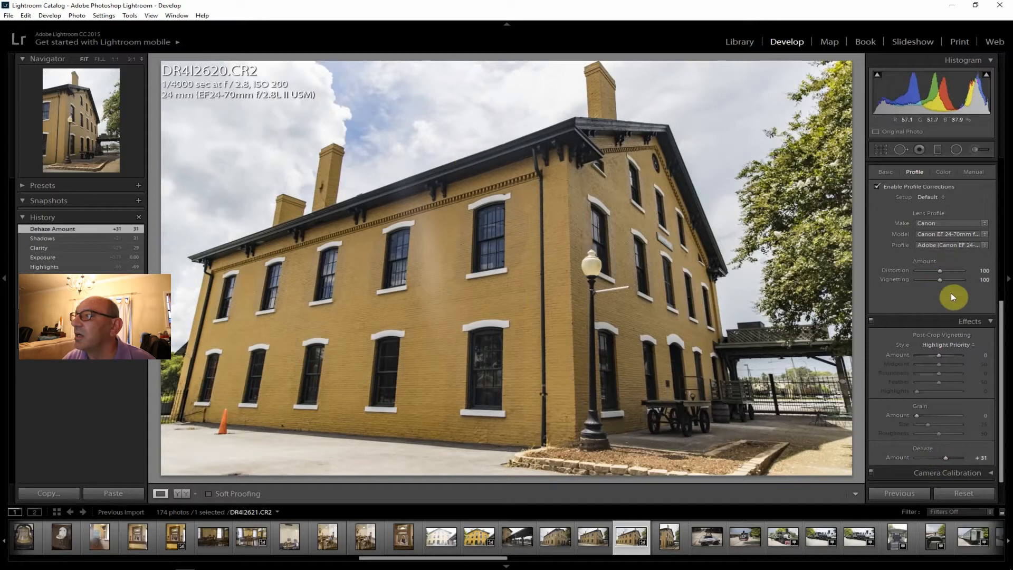
Step: Raise DR4I2620's Shadows to +57 and set Vibrance to +14 and Saturation to +10
{"action": "left_click_drag", "start_coordinate": [1002, 321], "coordinate": [1005, 158]}
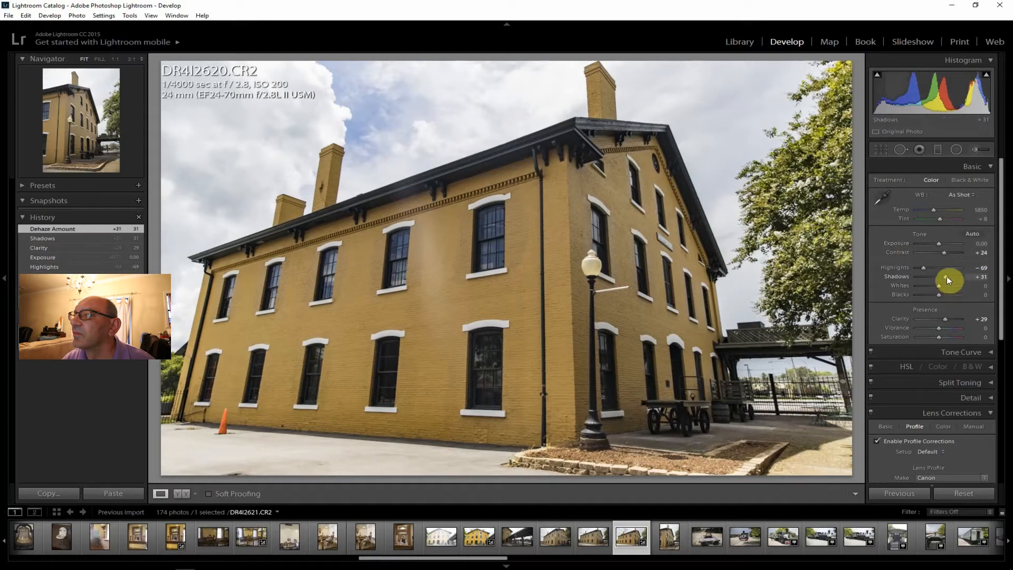
{"action": "left_click_drag", "start_coordinate": [949, 276], "coordinate": [951, 276]}
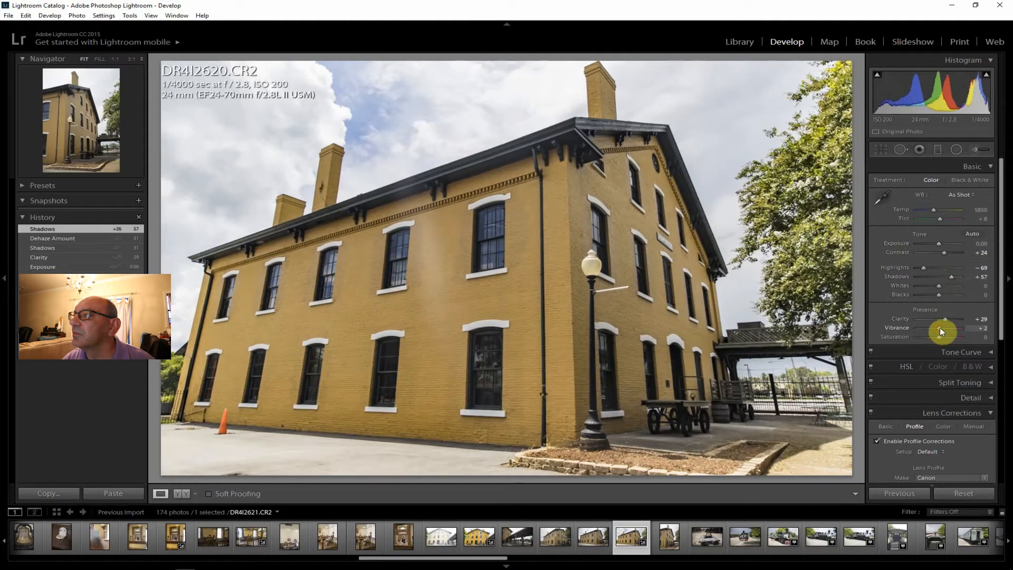
{"action": "left_click_drag", "start_coordinate": [942, 327], "coordinate": [942, 337]}
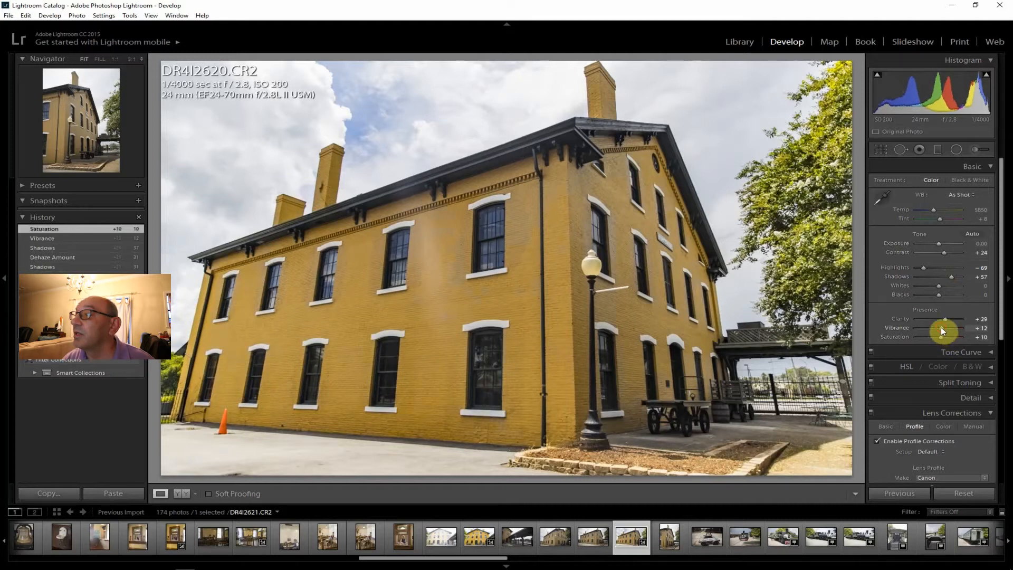
{"action": "left_click_drag", "start_coordinate": [942, 327], "coordinate": [941, 327]}
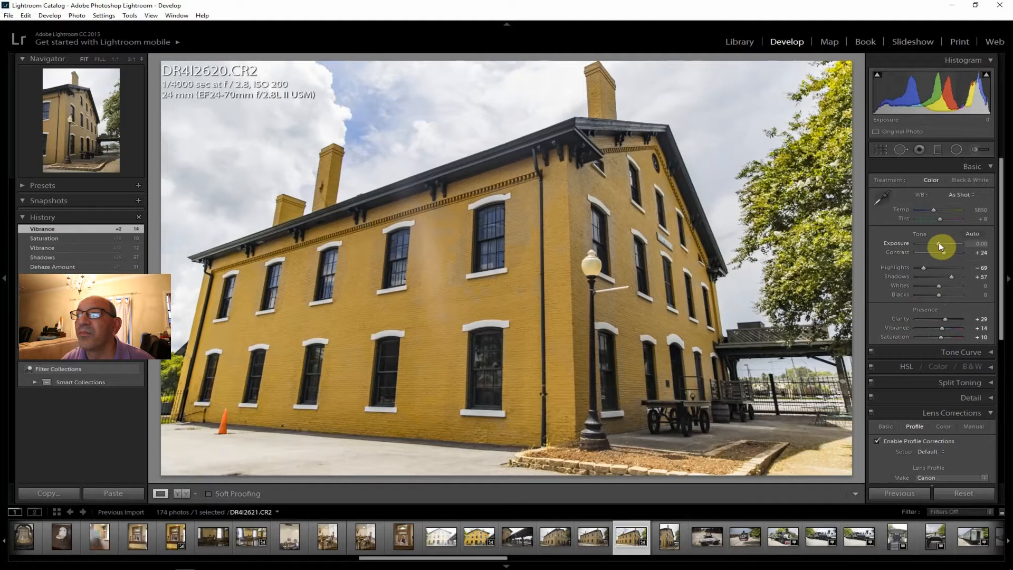
Step: Try a darker exposure on DR4I2620, settle on Exposure +0.36, and reduce the Dehaze amount to +21
{"action": "key", "text": "Down"}
{"action": "key", "text": "Down"}
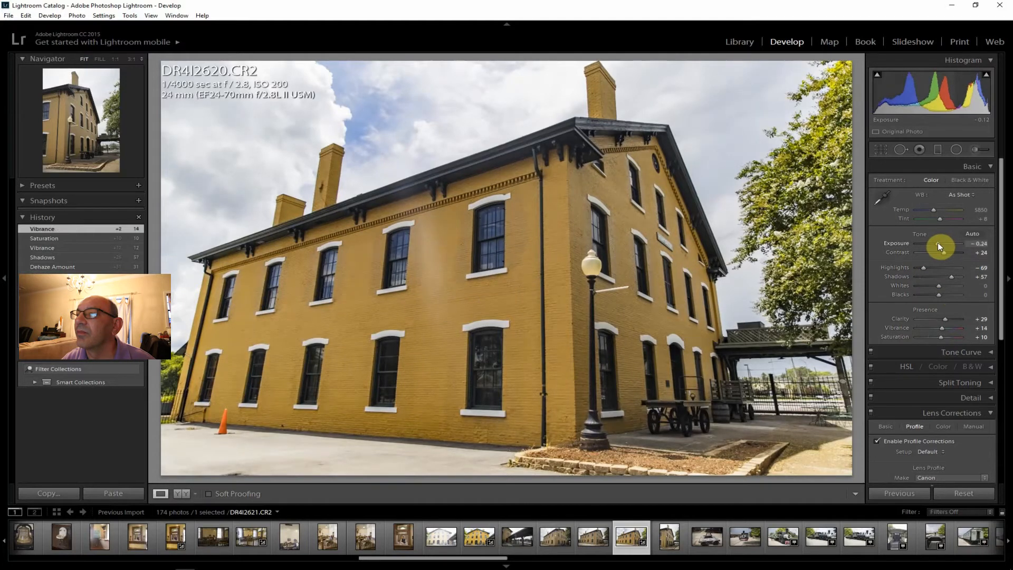
{"action": "double_click", "coordinate": [939, 243]}
{"action": "left_click_drag", "start_coordinate": [939, 241], "coordinate": [940, 242]}
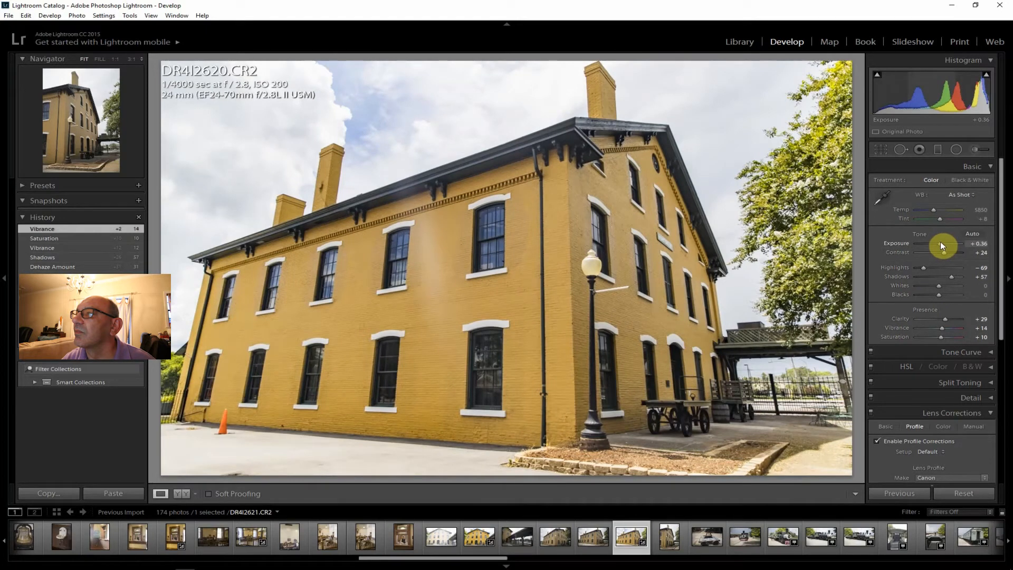
{"action": "left_click_drag", "start_coordinate": [940, 242], "coordinate": [940, 242]}
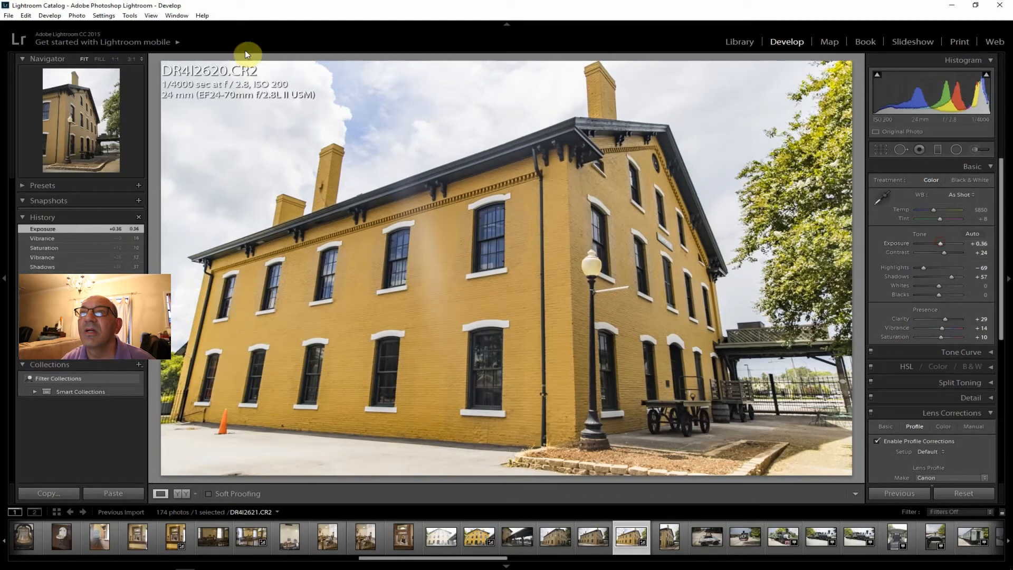
{"action": "left_click_drag", "start_coordinate": [1001, 324], "coordinate": [943, 457]}
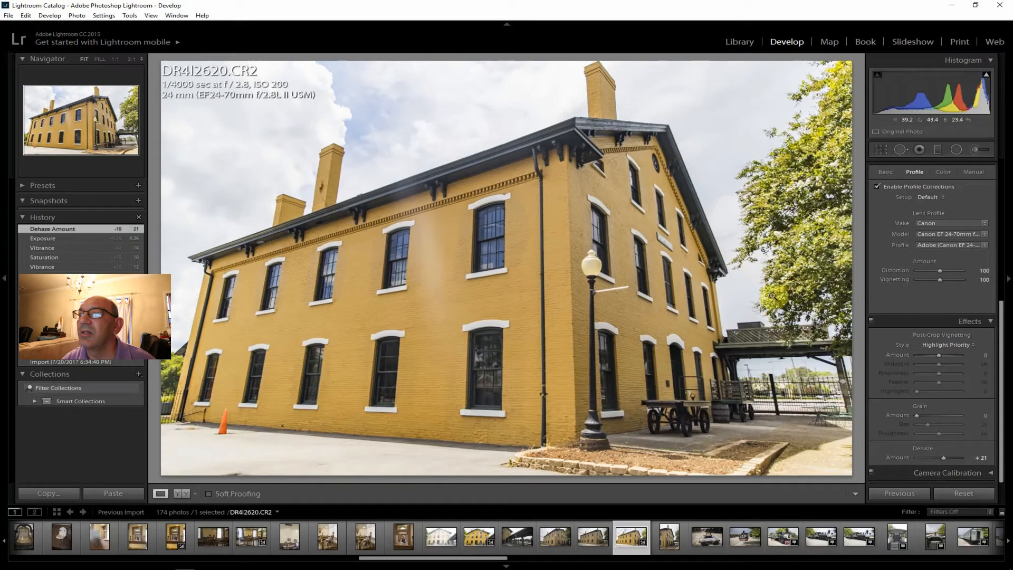
Step: Export DR4I2620 to the hard drive with the existing export settings
{"action": "left_click", "coordinate": [7, 16]}
{"action": "left_click", "coordinate": [63, 114]}
{"action": "left_click", "coordinate": [665, 540]}
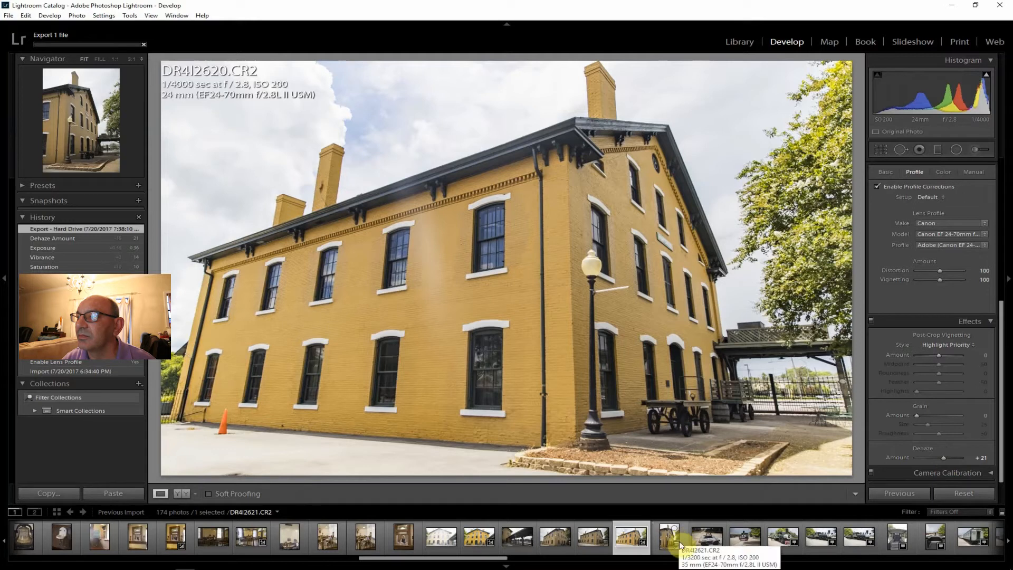
Step: Review the handcar photo DR4I2622 and the locomotive photos DR4I2623 and DR4I2624
{"action": "left_click", "coordinate": [712, 541]}
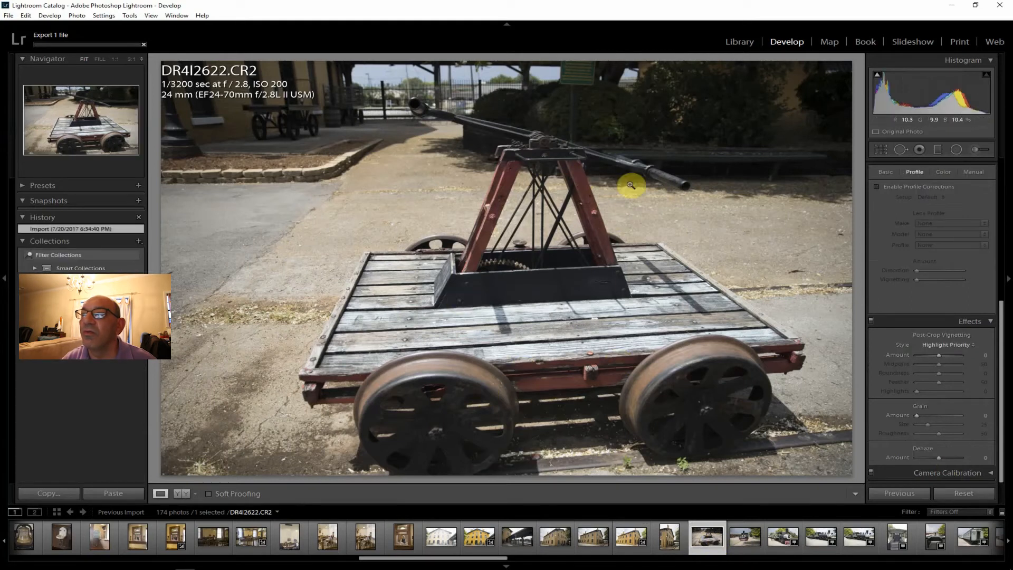
{"action": "left_click", "coordinate": [744, 541]}
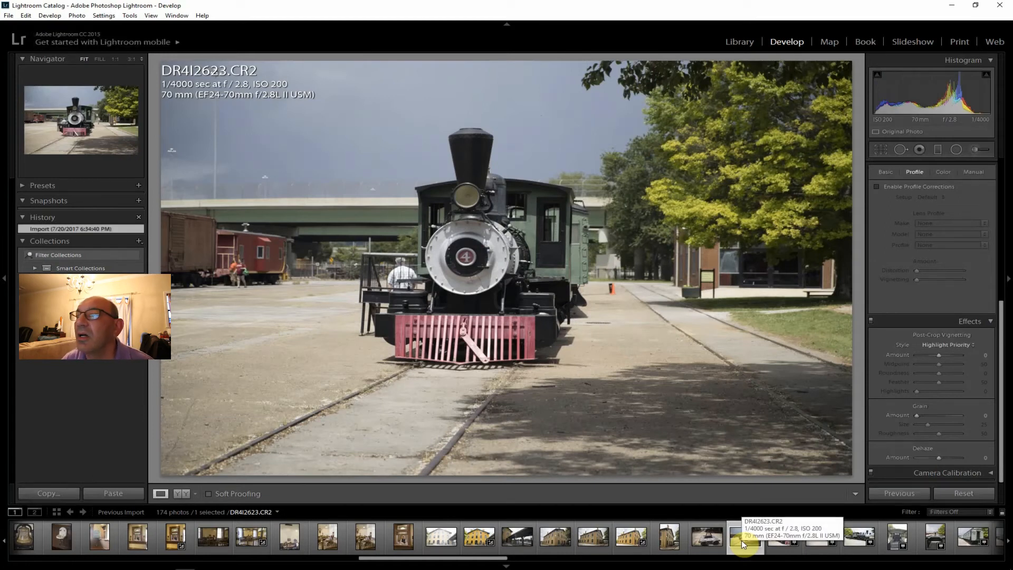
{"action": "left_click", "coordinate": [781, 540]}
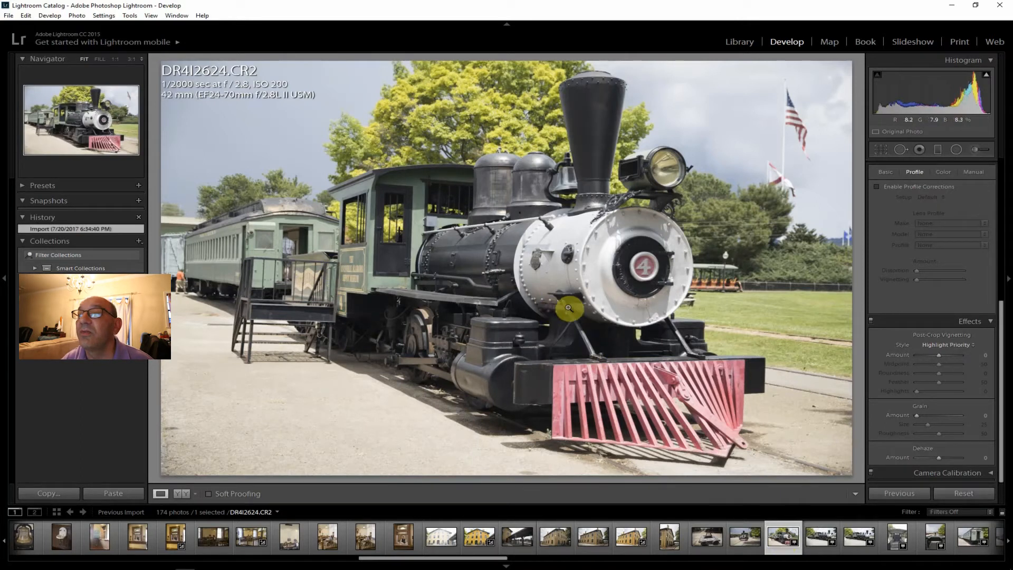
Step: On the locomotive photo DR4I2625, enable lens profile corrections and set Exposure to −0.71 and Shadows to +71
{"action": "left_click", "coordinate": [822, 539]}
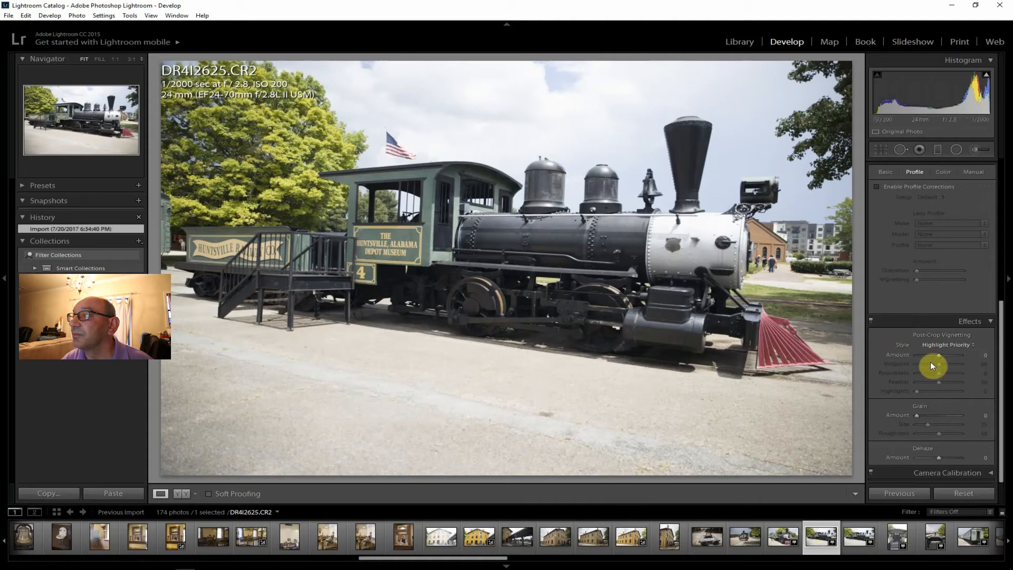
{"action": "left_click", "coordinate": [901, 184]}
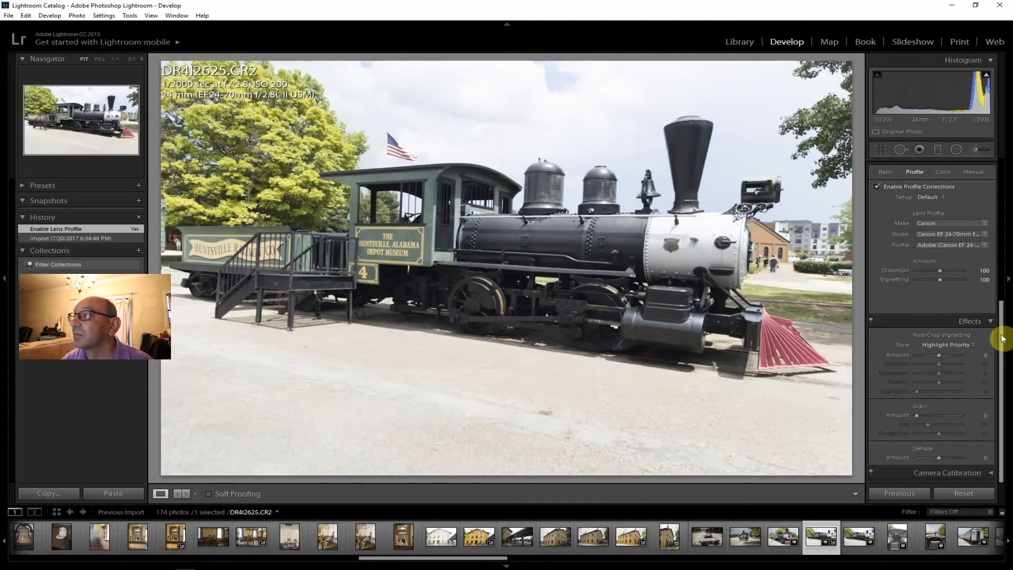
{"action": "left_click_drag", "start_coordinate": [1001, 330], "coordinate": [996, 154]}
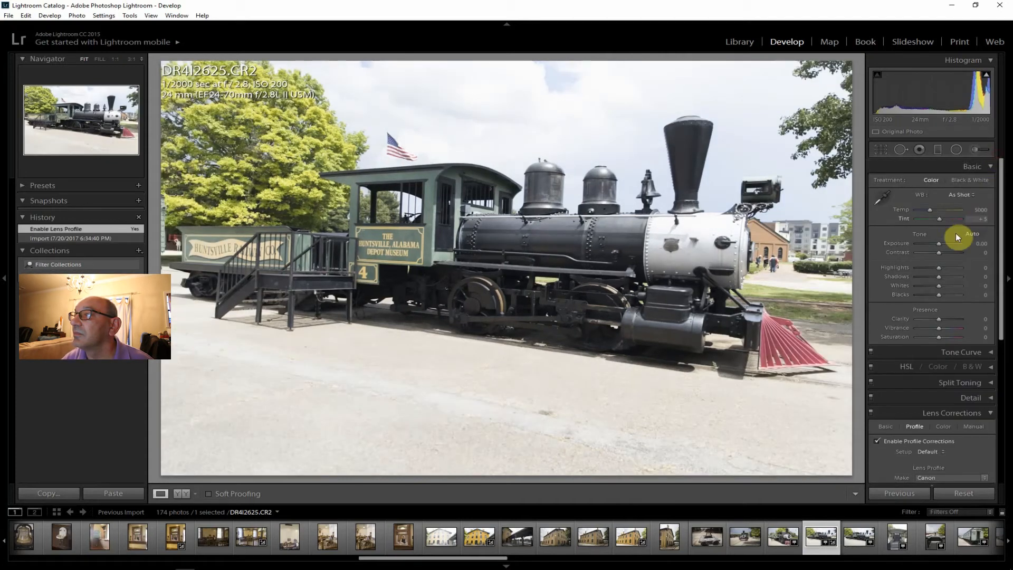
{"action": "left_click_drag", "start_coordinate": [940, 243], "coordinate": [937, 244]}
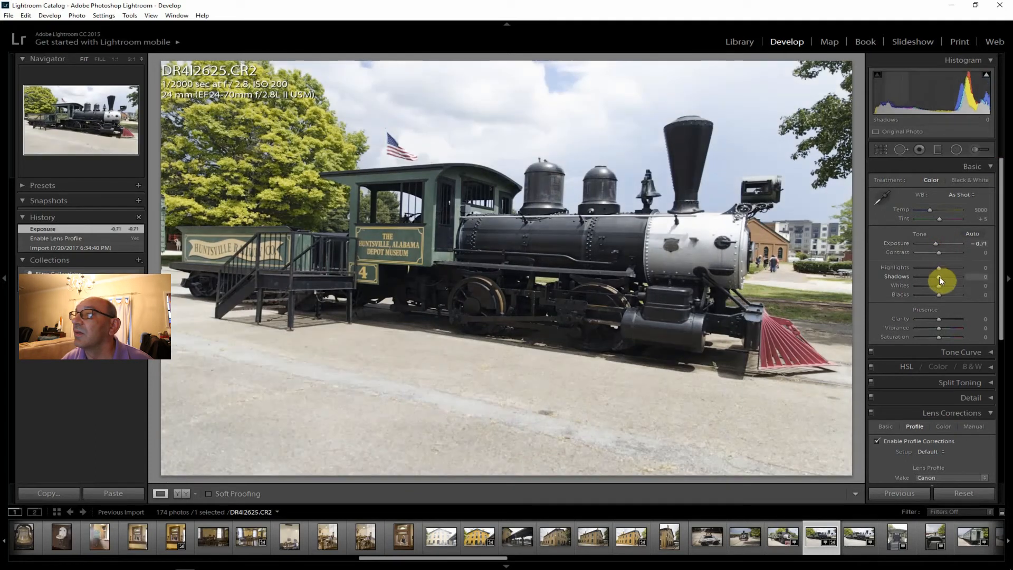
{"action": "left_click_drag", "start_coordinate": [951, 274], "coordinate": [956, 275]}
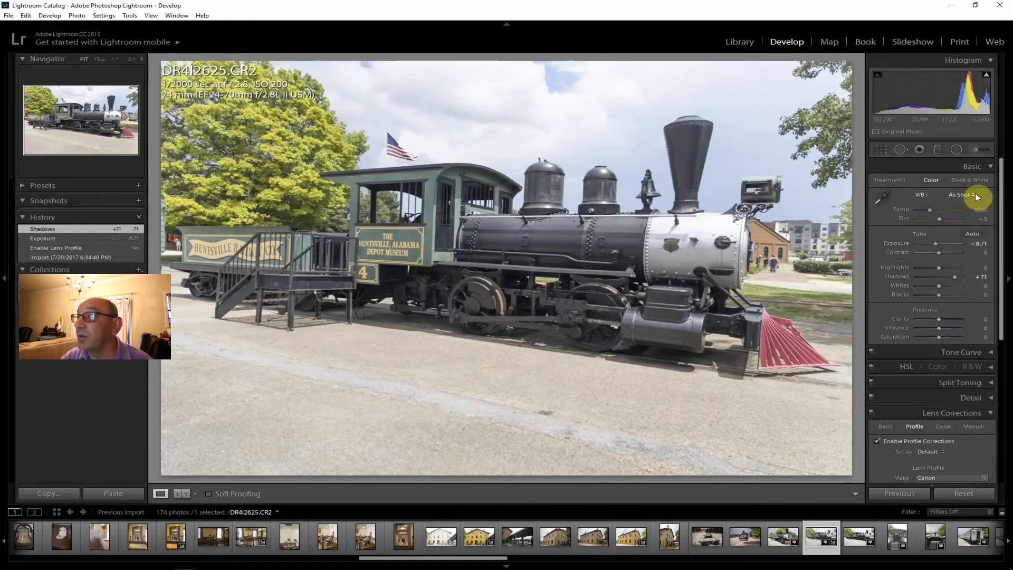
Step: On DR4I2625, set Highlights −45, Whites −26, Clarity +33, Vibrance +17, Saturation +19 and Contrast +24, and apply a Dehaze amount of +29
{"action": "left_click_drag", "start_coordinate": [938, 267], "coordinate": [945, 337]}
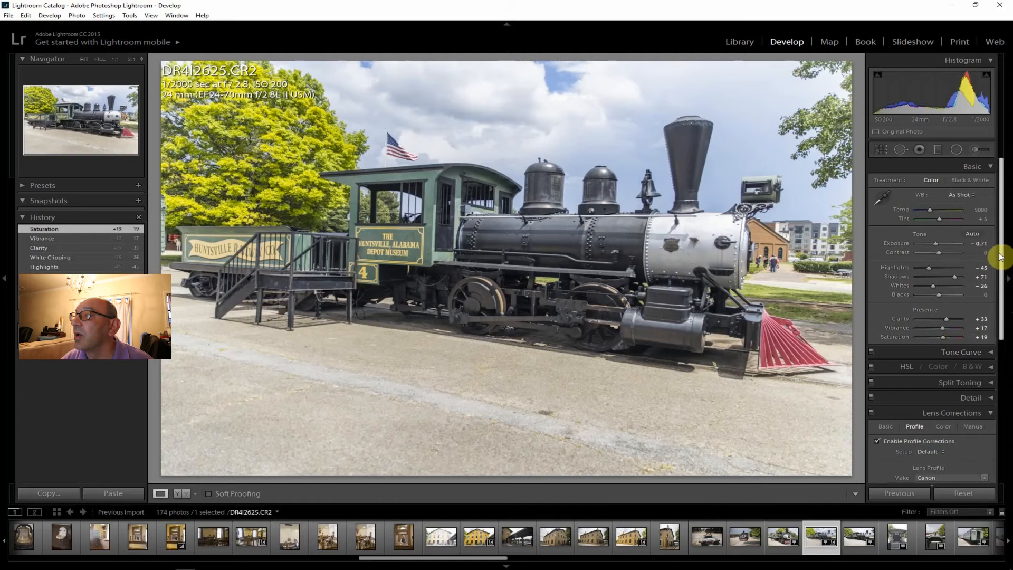
{"action": "left_click_drag", "start_coordinate": [939, 251], "coordinate": [1002, 393]}
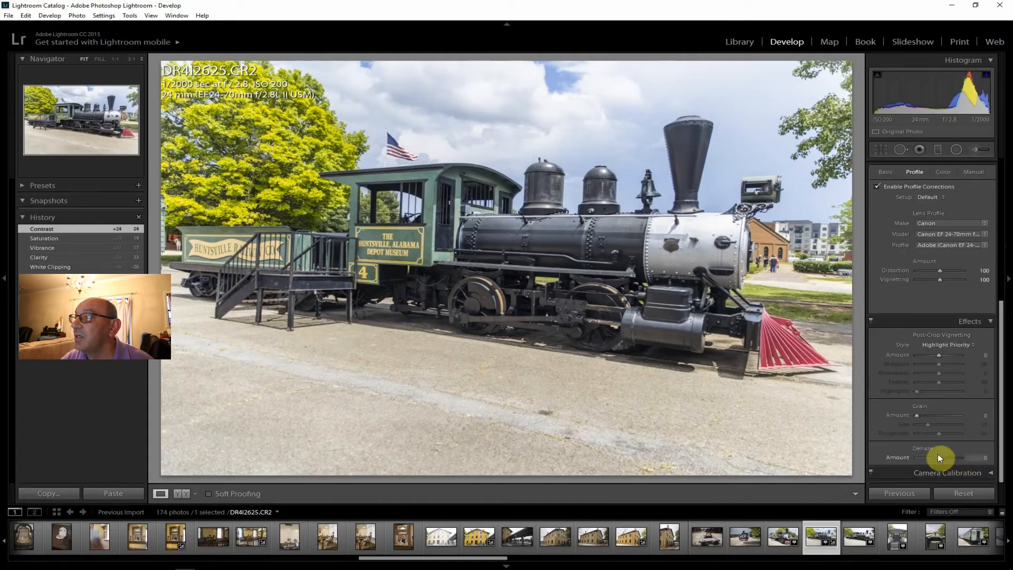
{"action": "left_click_drag", "start_coordinate": [939, 457], "coordinate": [943, 457]}
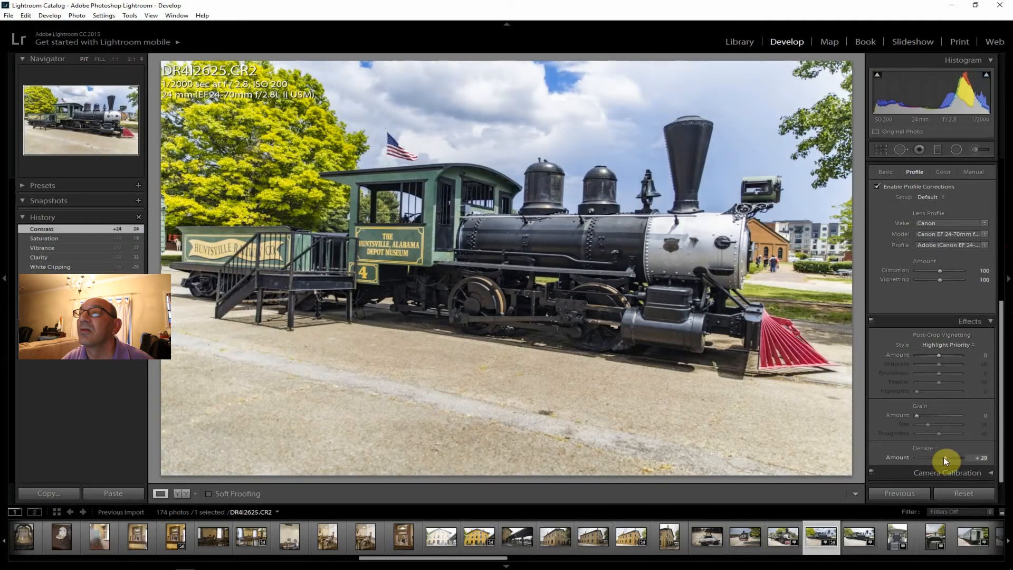
{"action": "left_click_drag", "start_coordinate": [943, 457], "coordinate": [943, 457]}
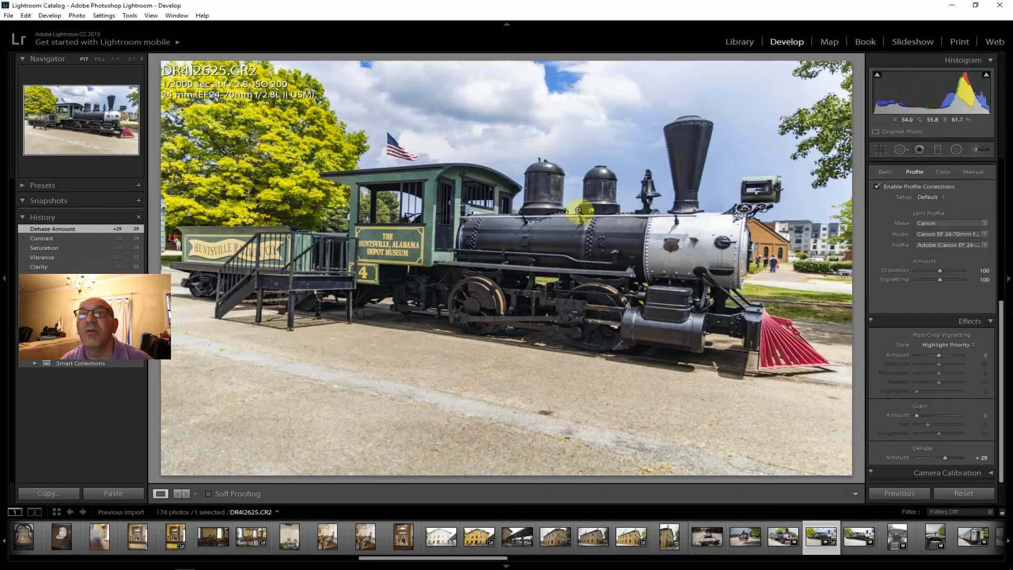
Step: Export DR4I2625 to the hard drive folder J:\ToPost with the existing export settings
{"action": "left_click", "coordinate": [8, 16]}
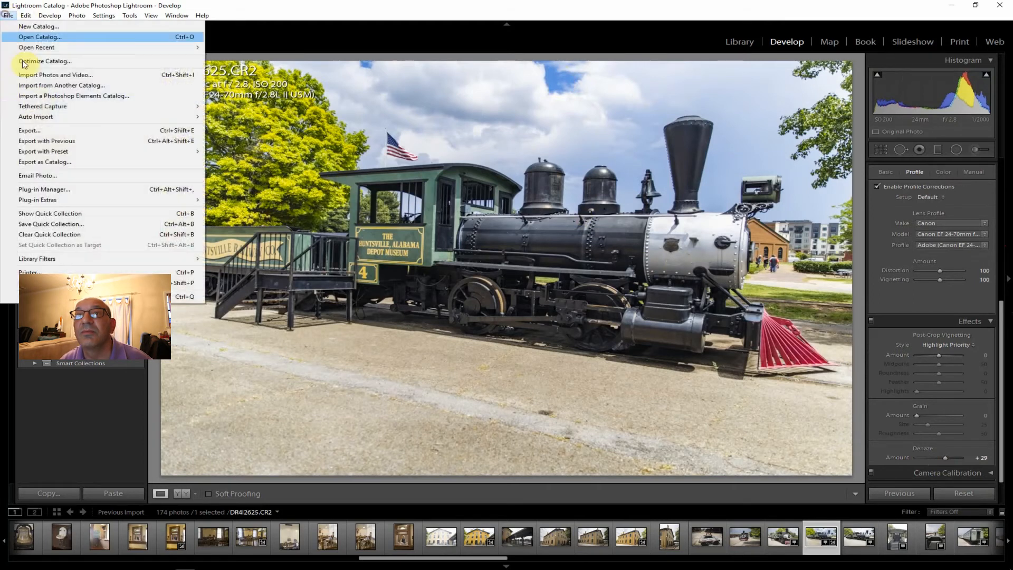
{"action": "left_click", "coordinate": [50, 130]}
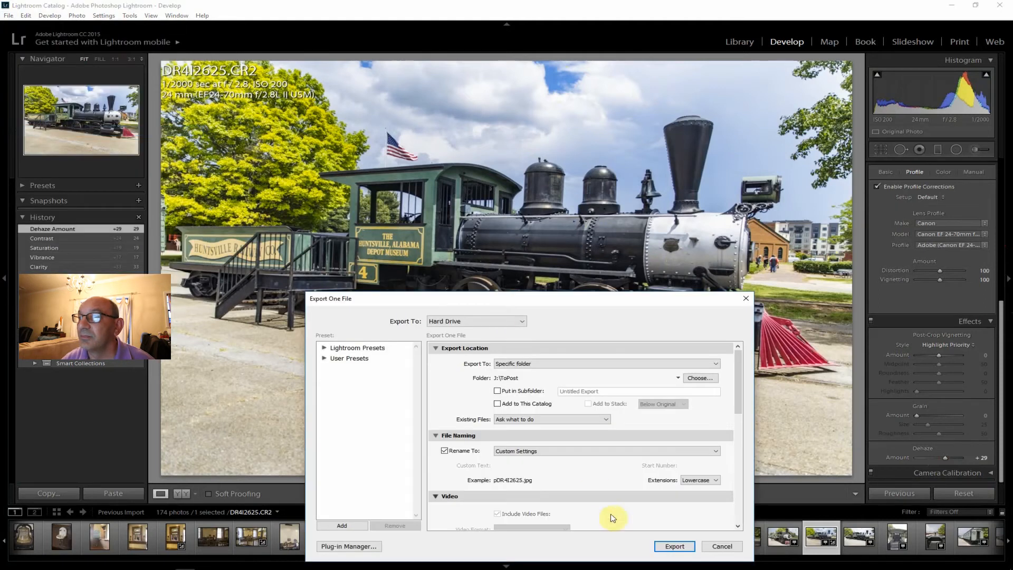
{"action": "left_click", "coordinate": [675, 546]}
Step: Review the locomotive, passenger coach, plaque, ruined building and depot platform photos from DR4I2626 through DR4I2633
{"action": "left_click", "coordinate": [860, 538]}
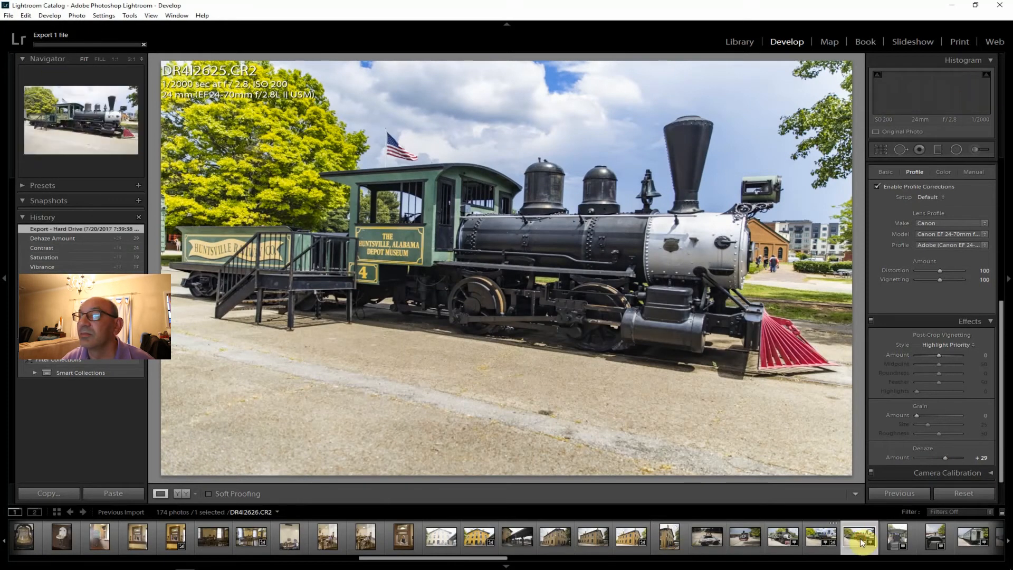
{"action": "left_click", "coordinate": [894, 532]}
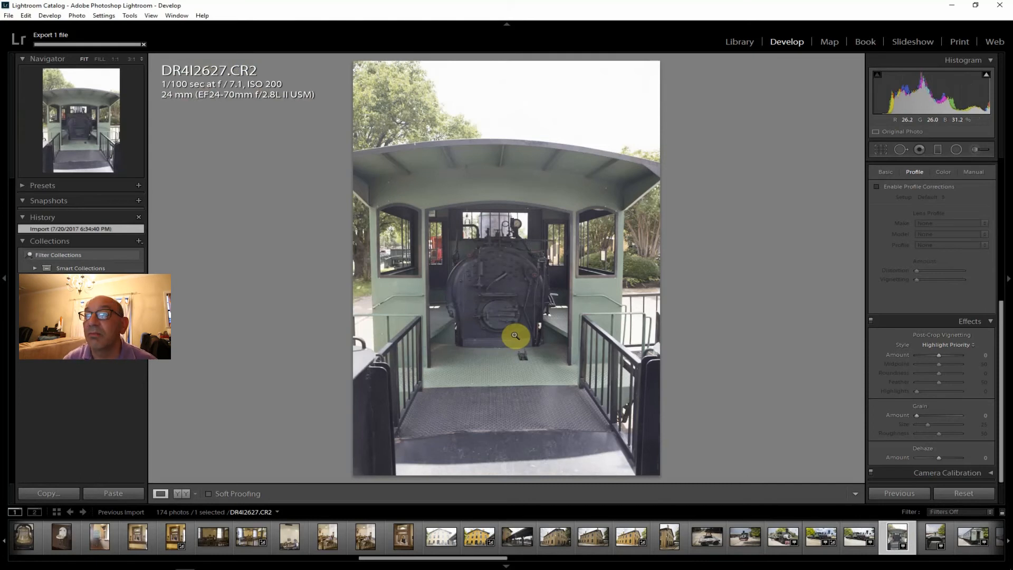
{"action": "left_click", "coordinate": [930, 537]}
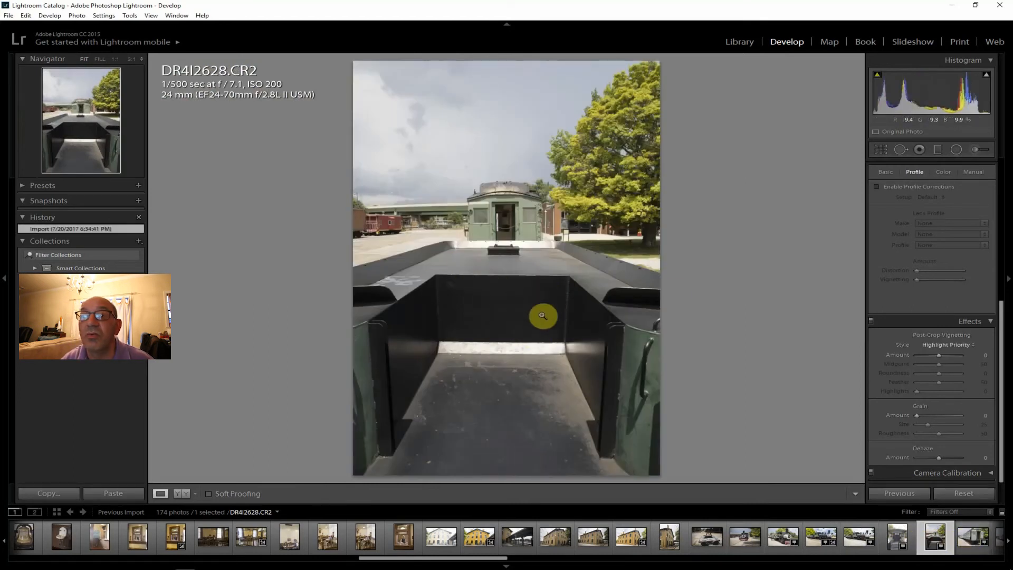
{"action": "left_click", "coordinate": [971, 537]}
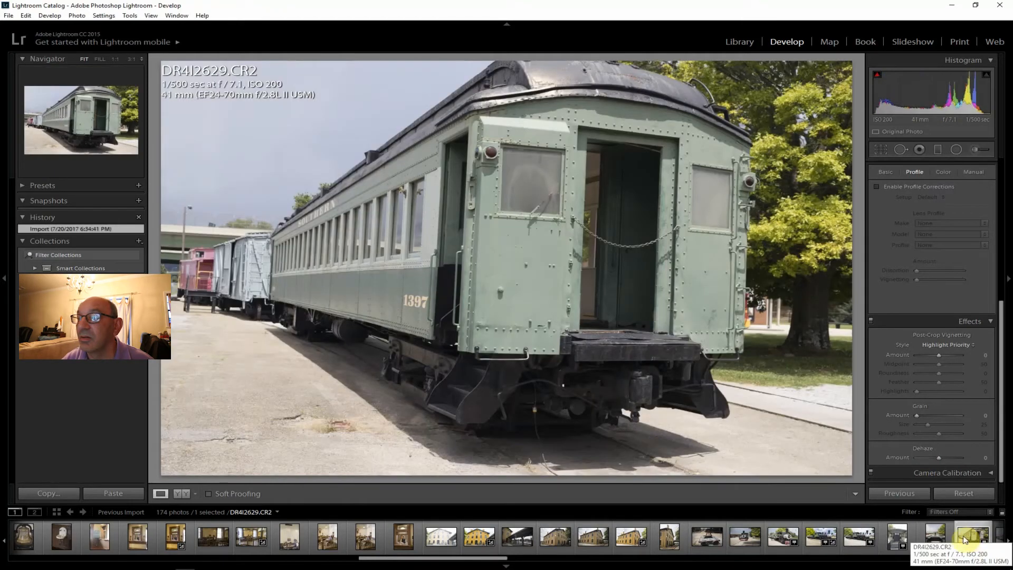
{"action": "left_click_drag", "start_coordinate": [486, 560], "coordinate": [551, 559]}
{"action": "left_click", "coordinate": [577, 539]}
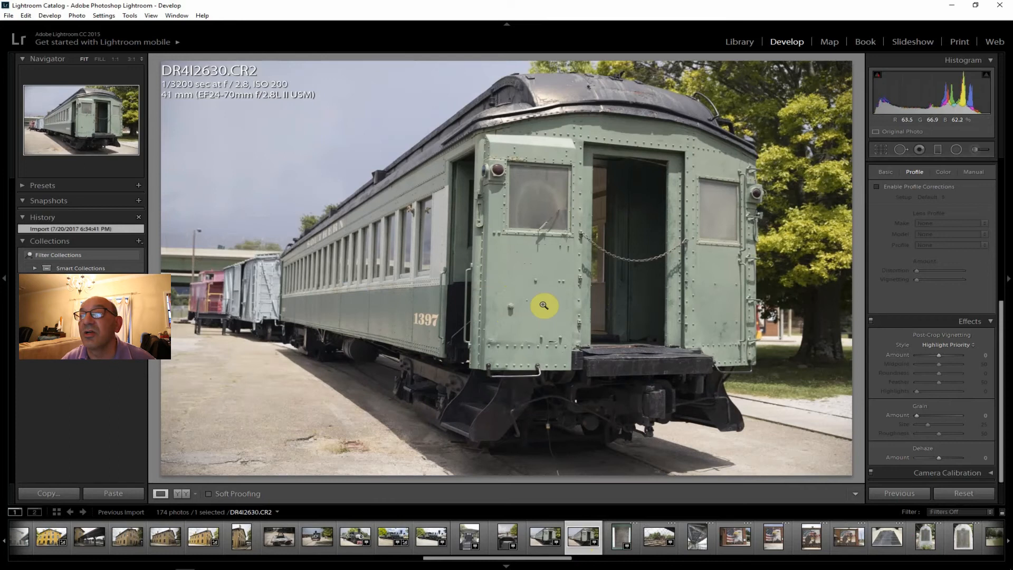
{"action": "left_click", "coordinate": [623, 541]}
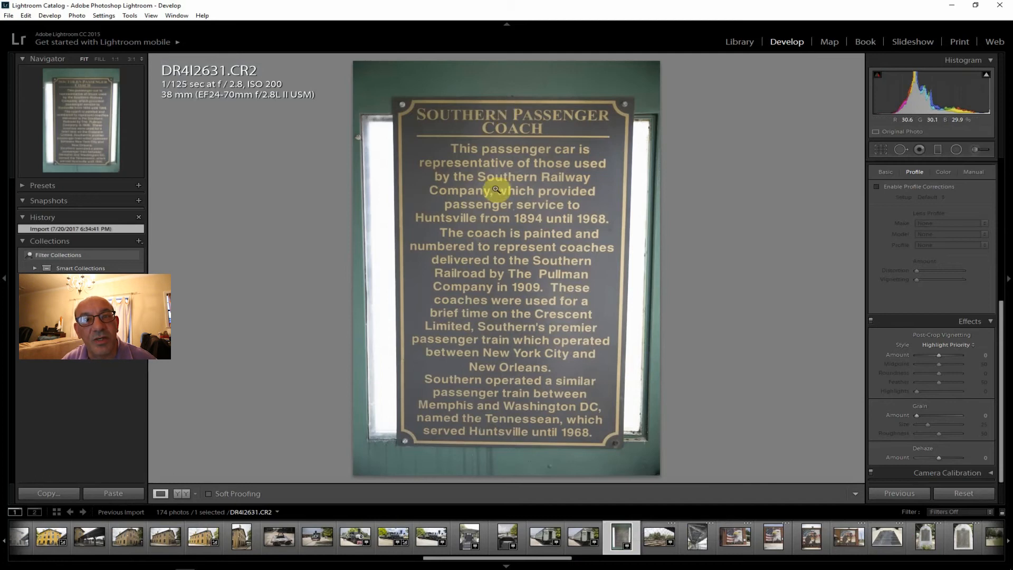
{"action": "left_click", "coordinate": [650, 537]}
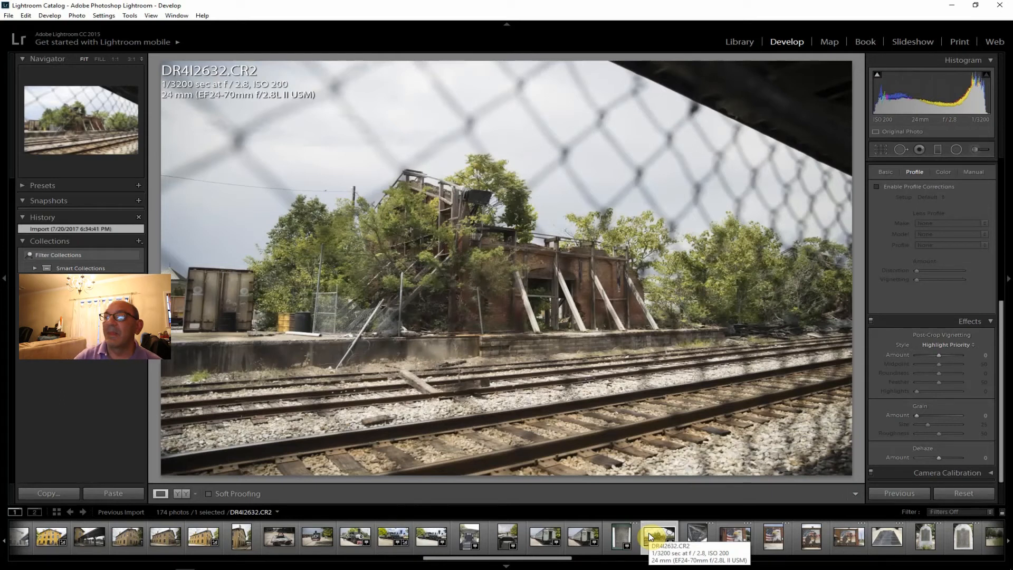
{"action": "left_click", "coordinate": [620, 533]}
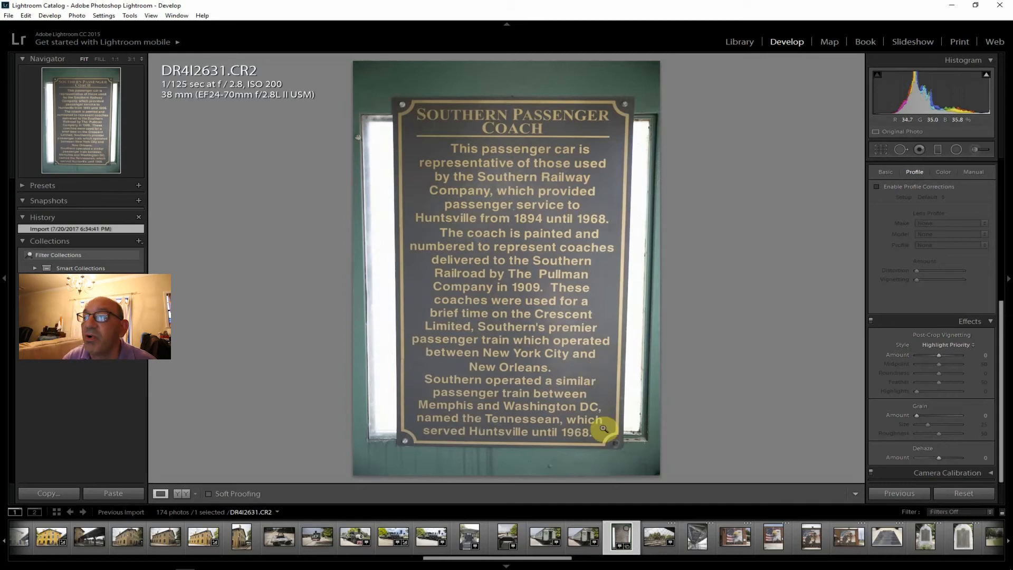
{"action": "left_click", "coordinate": [695, 540]}
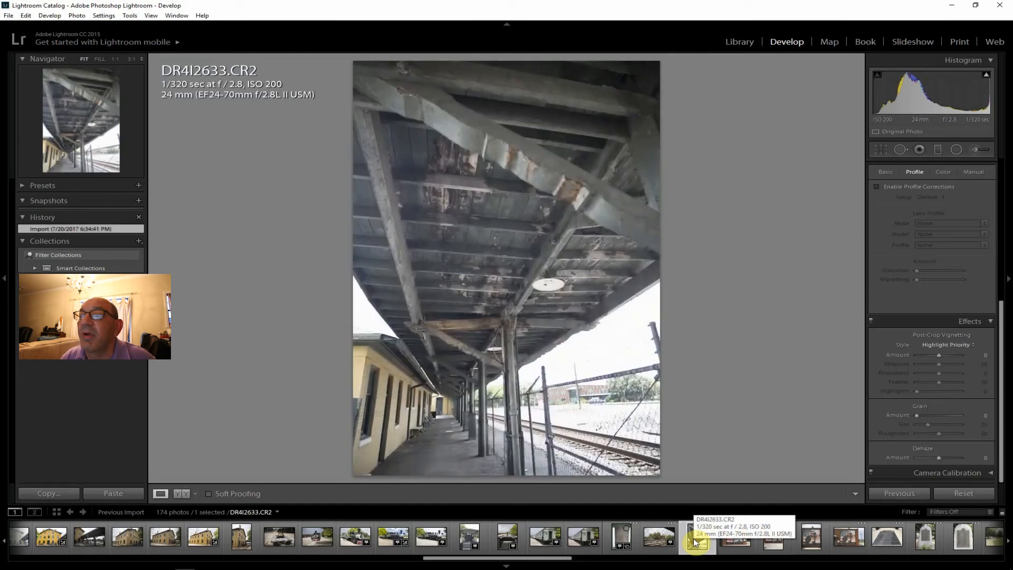
Step: Straighten the eagle mosaic photo DR4I2634 along the mural's lower edge to an angle of 0.67 and enable lens profile corrections
{"action": "left_click", "coordinate": [733, 541]}
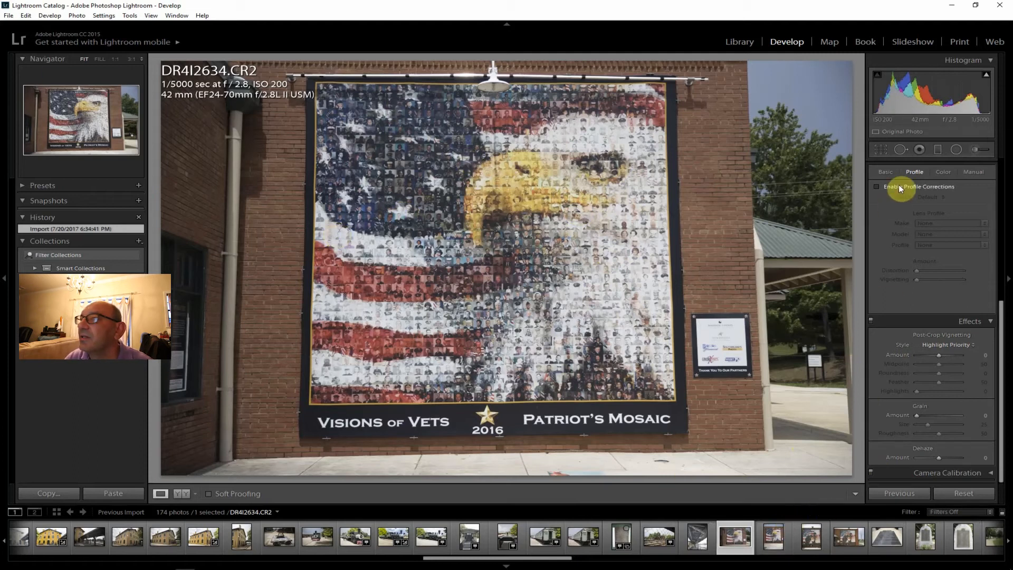
{"action": "left_click", "coordinate": [882, 151]}
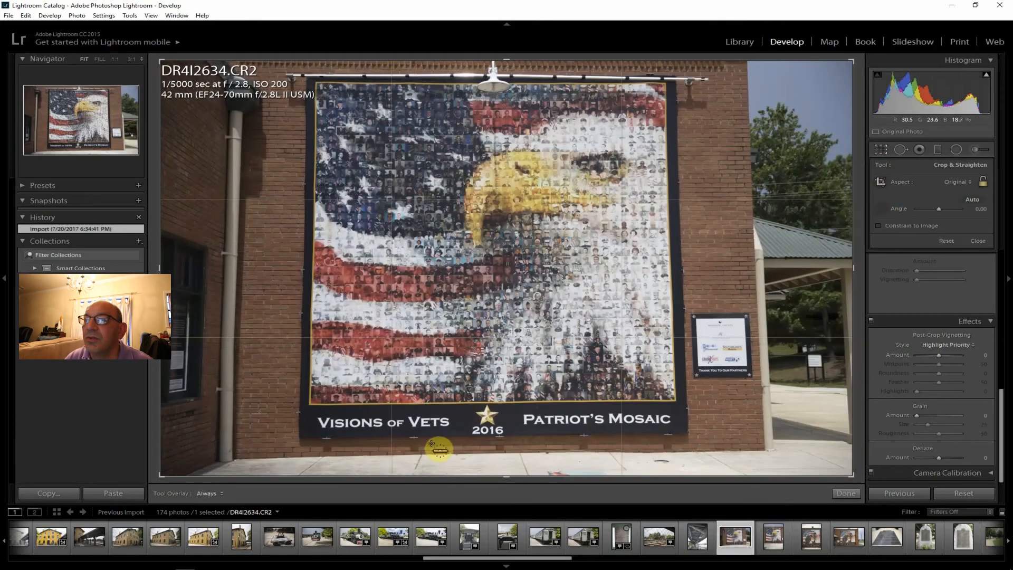
{"action": "left_click_drag", "start_coordinate": [428, 436], "coordinate": [608, 435]}
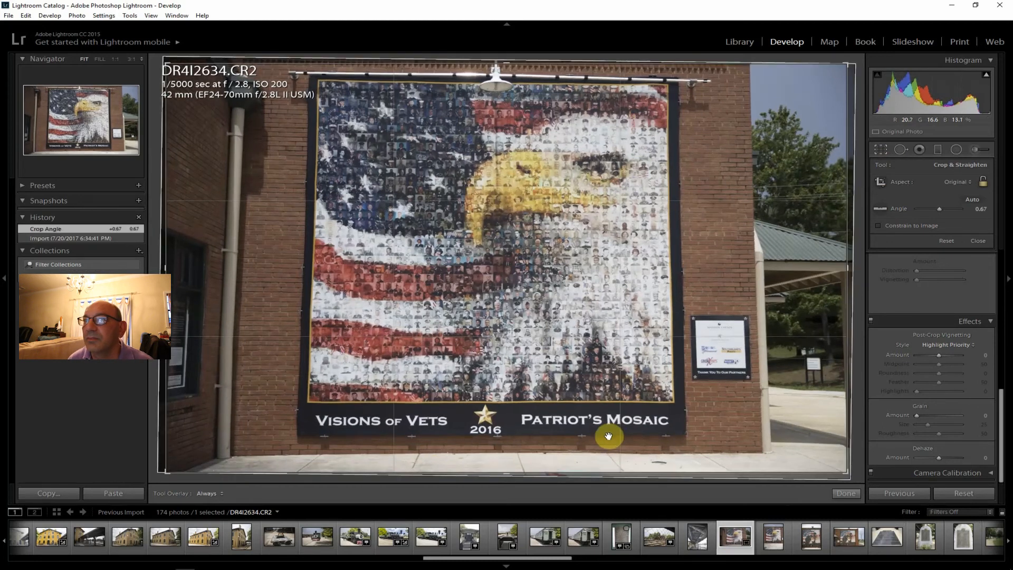
{"action": "key", "text": "Return"}
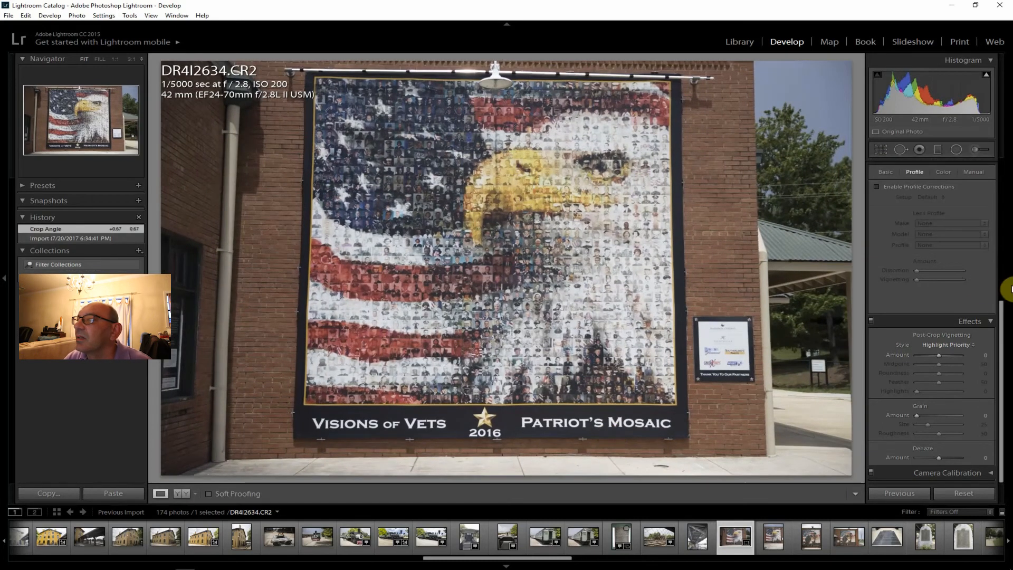
{"action": "left_click", "coordinate": [902, 186]}
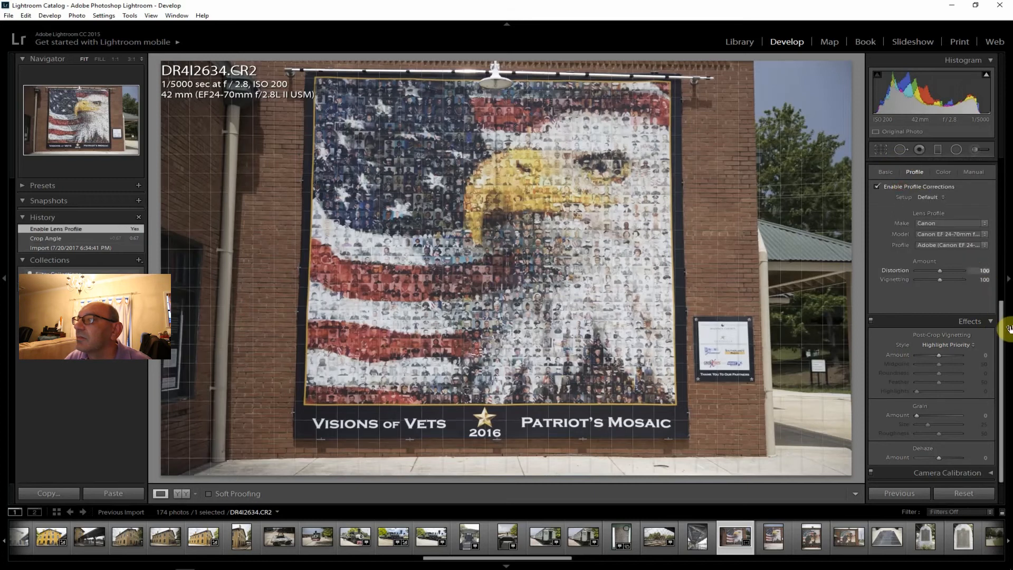
Step: On DR4I2634, set Contrast to +33 and Clarity to +33, and apply a Dehaze amount of +29
{"action": "left_click_drag", "start_coordinate": [1006, 327], "coordinate": [1002, 165]}
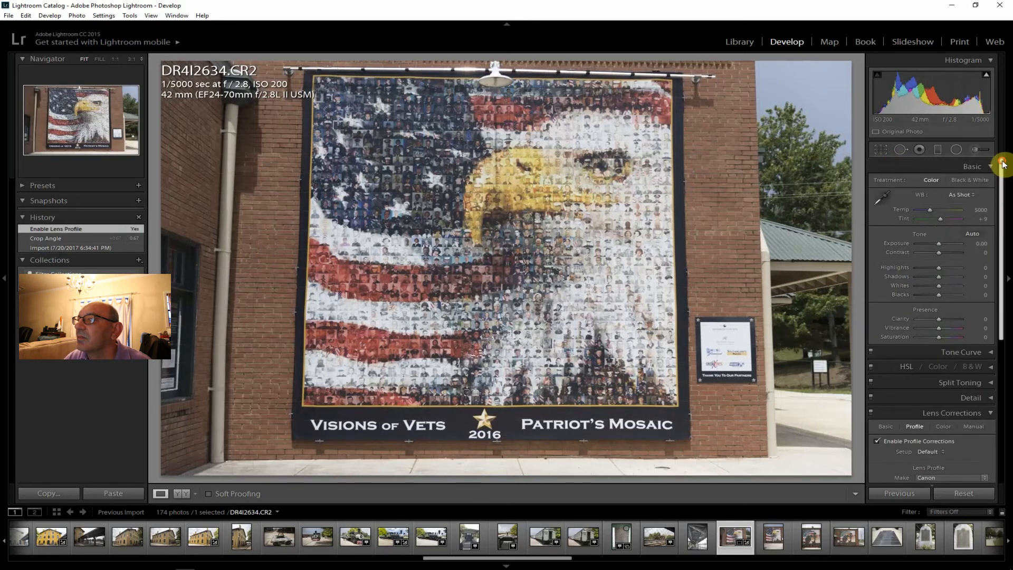
{"action": "left_click_drag", "start_coordinate": [939, 252], "coordinate": [946, 252]}
{"action": "left_click_drag", "start_coordinate": [940, 318], "coordinate": [947, 317]}
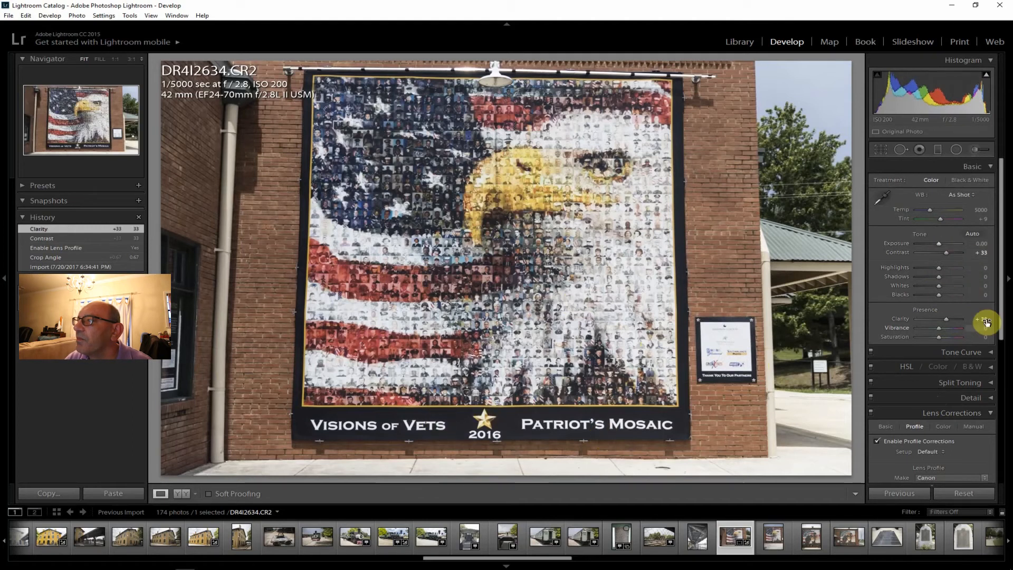
{"action": "left_click_drag", "start_coordinate": [1001, 312], "coordinate": [1008, 471]}
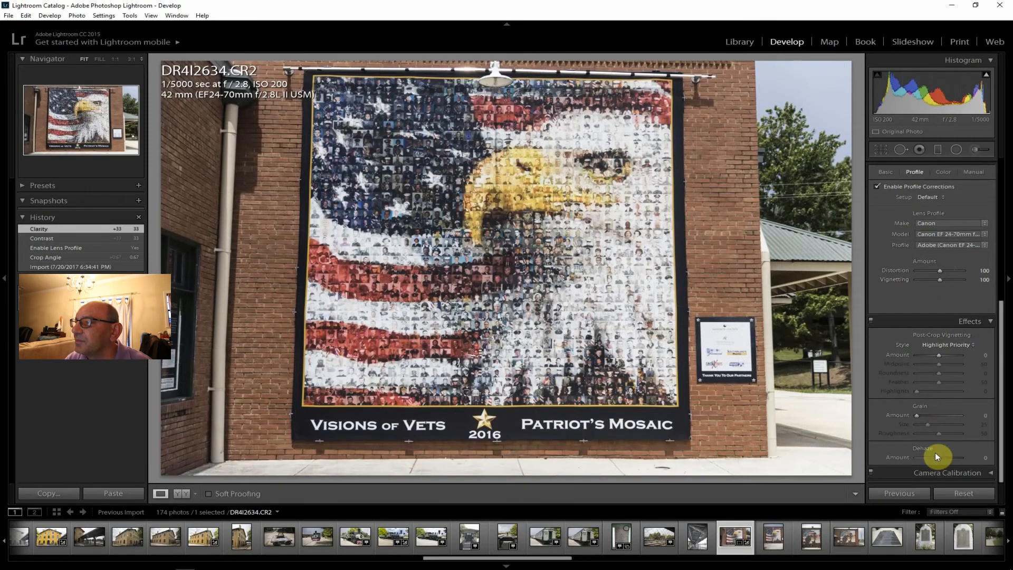
{"action": "left_click_drag", "start_coordinate": [942, 457], "coordinate": [945, 457]}
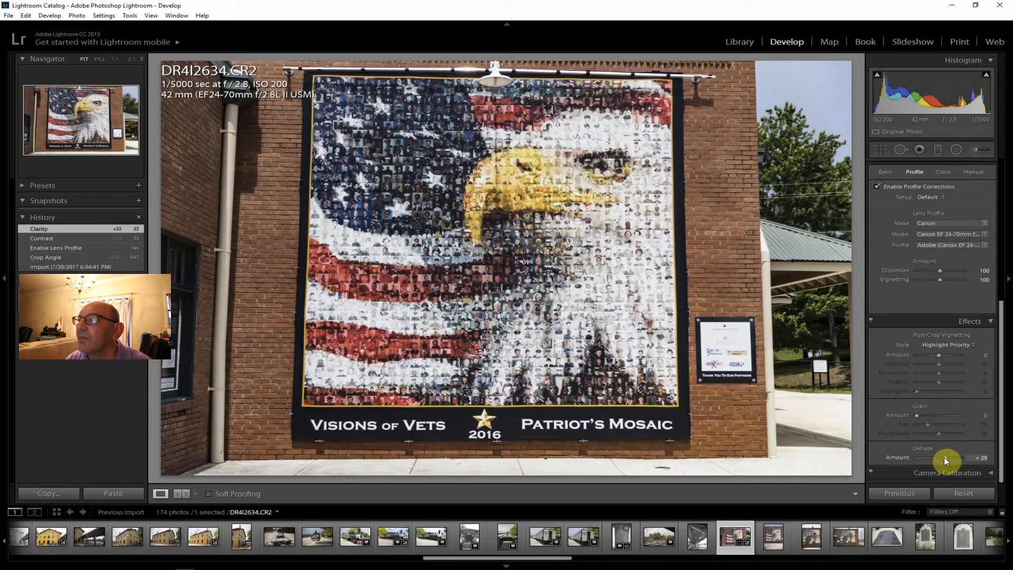
Step: On DR4I2634, set Vibrance to +12, Saturation to +14, Clarity to +45 and Shadows to +26
{"action": "left_click_drag", "start_coordinate": [999, 421], "coordinate": [988, 125]}
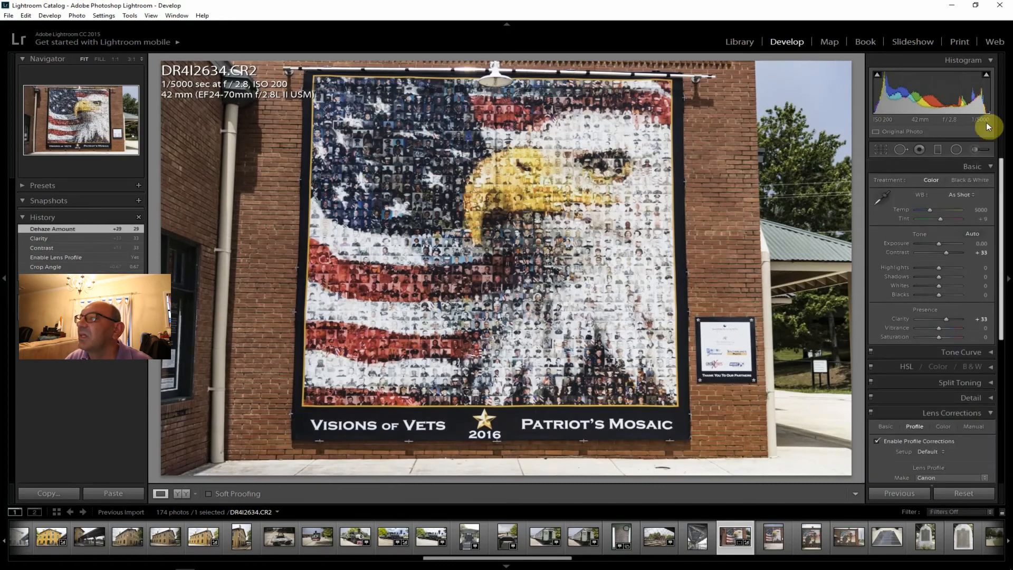
{"action": "left_click_drag", "start_coordinate": [937, 327], "coordinate": [942, 334]}
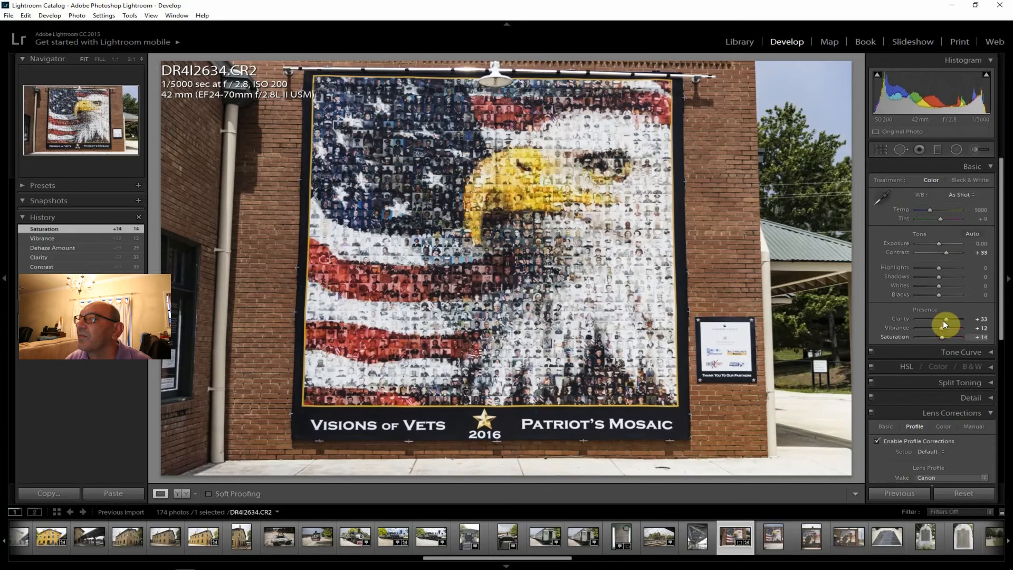
{"action": "left_click_drag", "start_coordinate": [945, 319], "coordinate": [948, 318]}
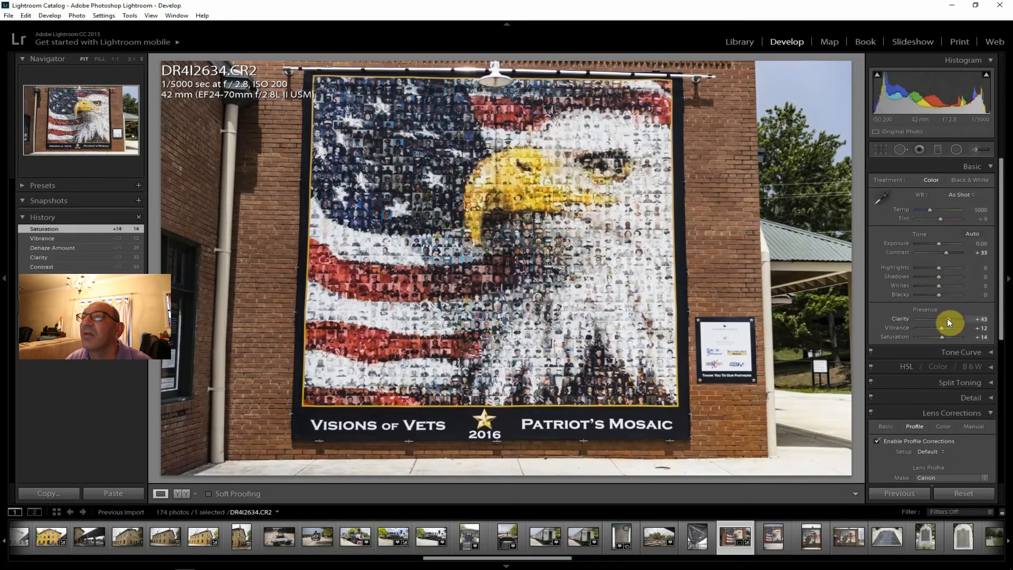
{"action": "left_click_drag", "start_coordinate": [940, 276], "coordinate": [945, 276]}
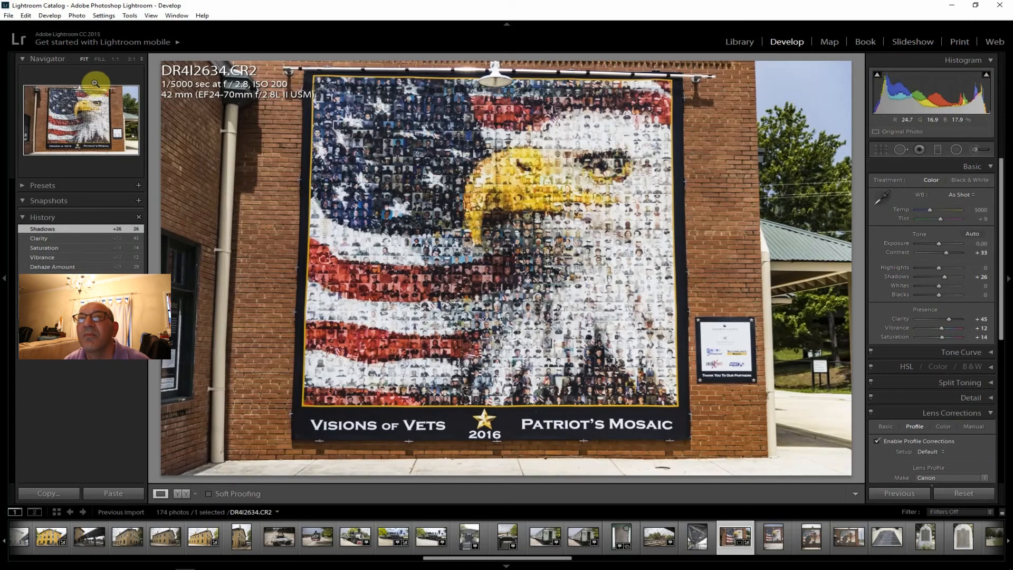
Step: Export the eagle mosaic photo DR4I2634 to the hard drive with the existing export settings
{"action": "left_click", "coordinate": [8, 15]}
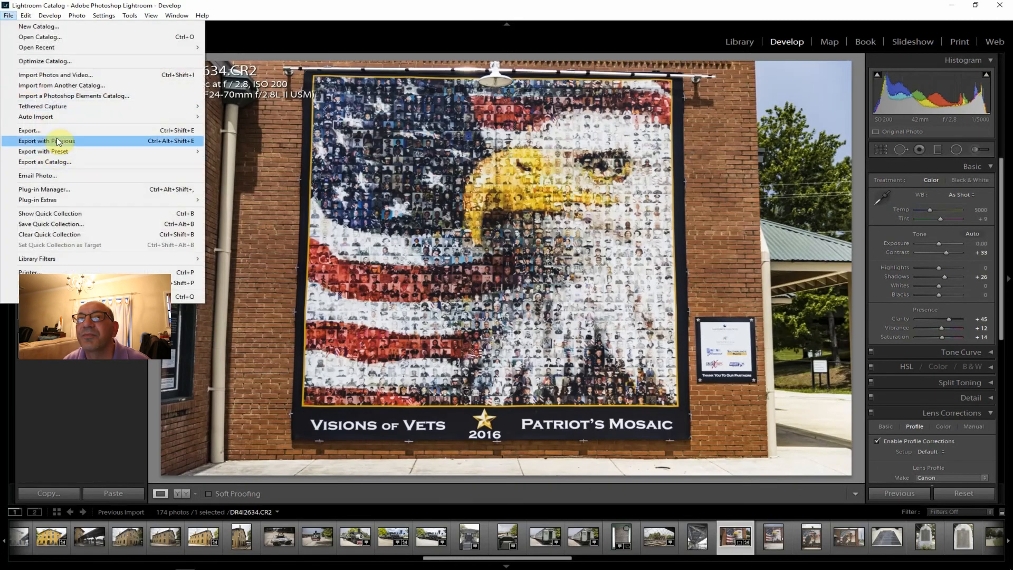
{"action": "left_click", "coordinate": [53, 131]}
{"action": "left_click", "coordinate": [665, 548]}
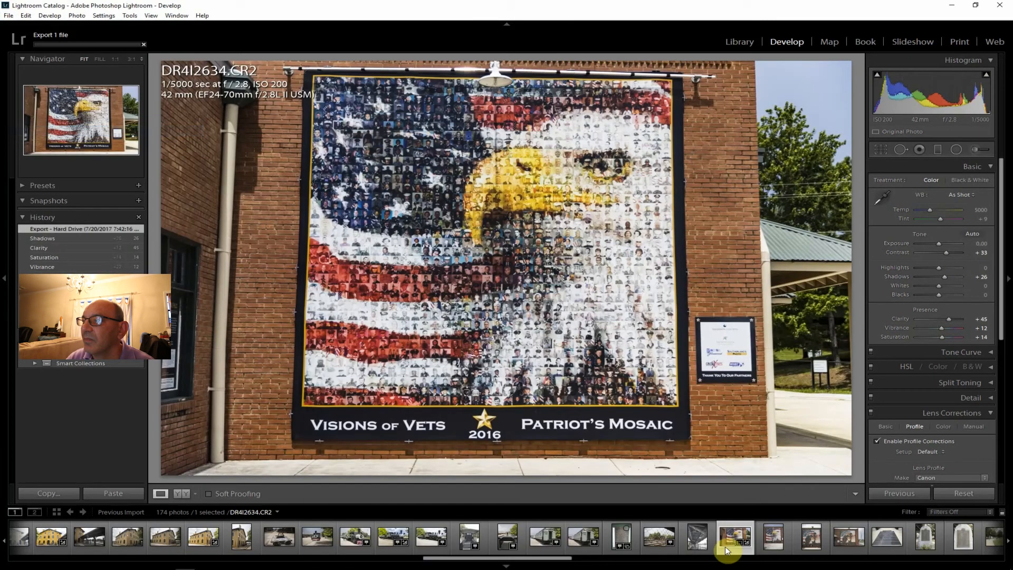
Step: Review the mosaic mural photos DR4I2635, DR4I2636 and DR4I2637
{"action": "left_click", "coordinate": [771, 540]}
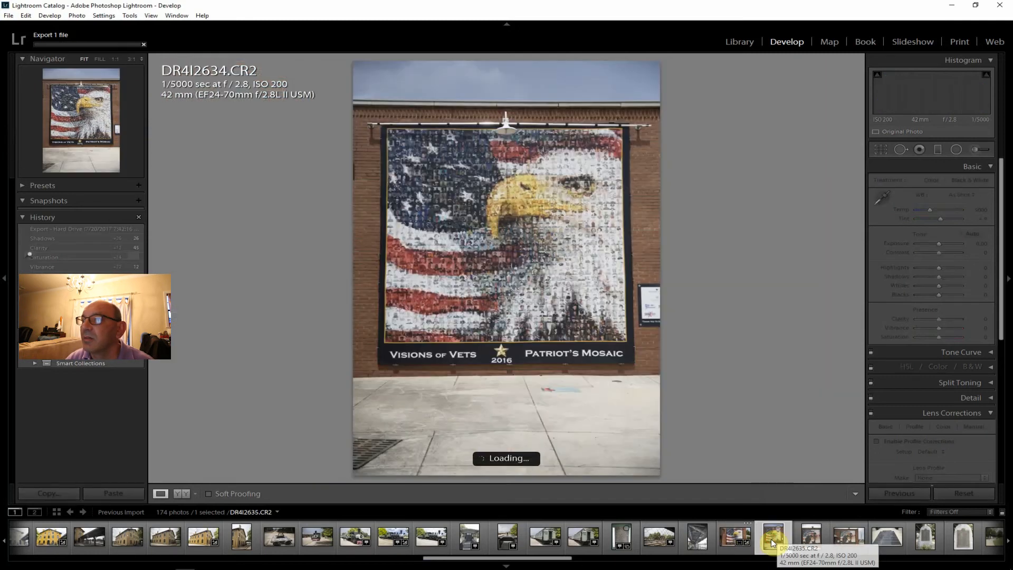
{"action": "left_click", "coordinate": [812, 536]}
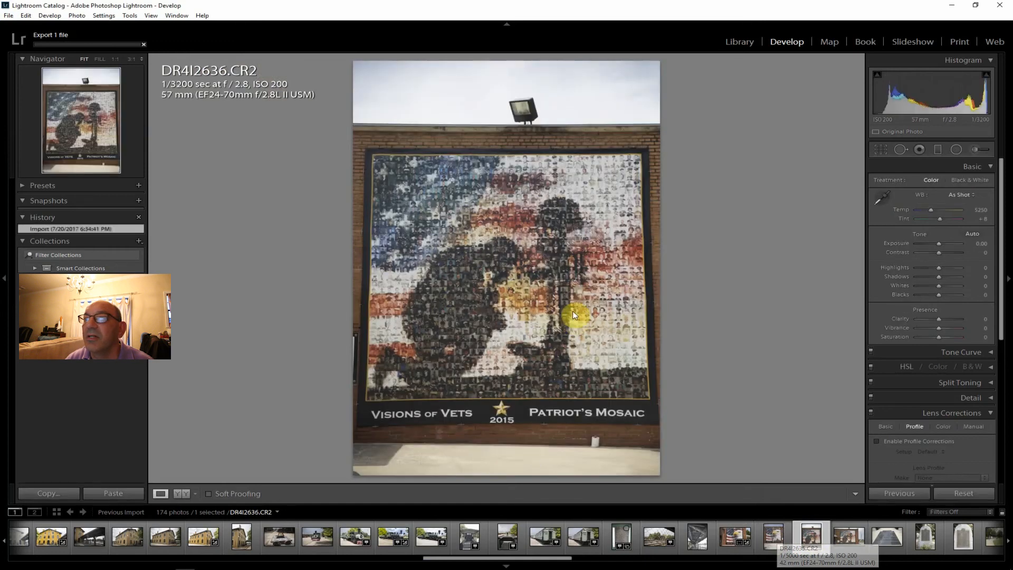
{"action": "left_click", "coordinate": [851, 538]}
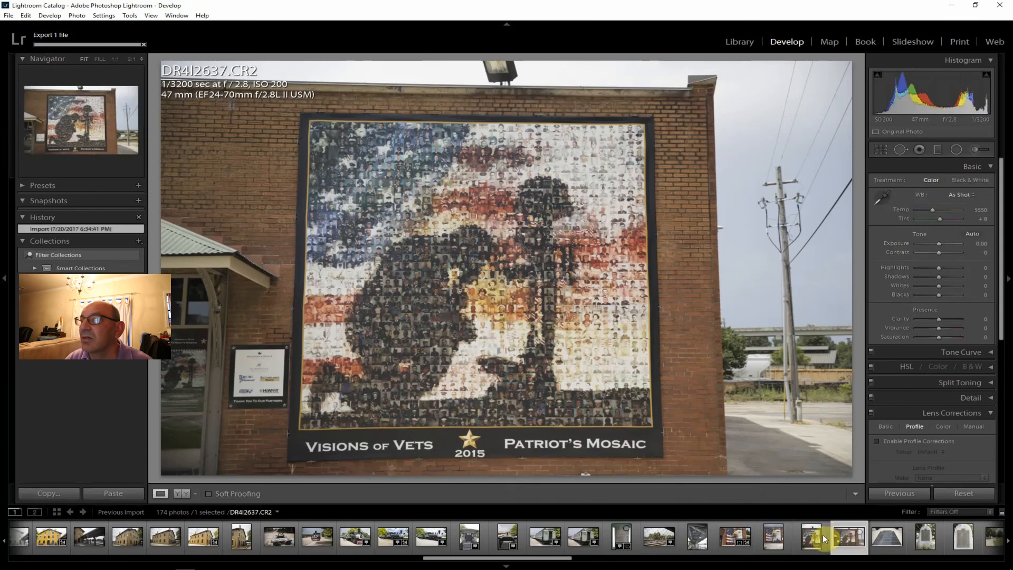
Step: On the 2015 mosaic photo DR4I2636, enable lens profile corrections and set Highlights −71, Contrast +48, Clarity +26, Vibrance +12 and Saturation +10
{"action": "left_click", "coordinate": [809, 537]}
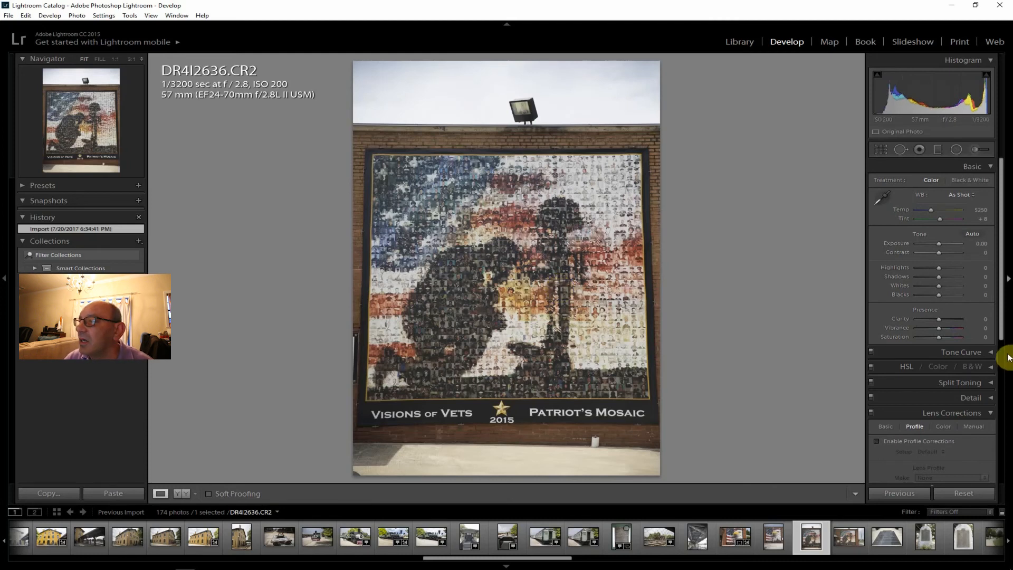
{"action": "left_click", "coordinate": [921, 441]}
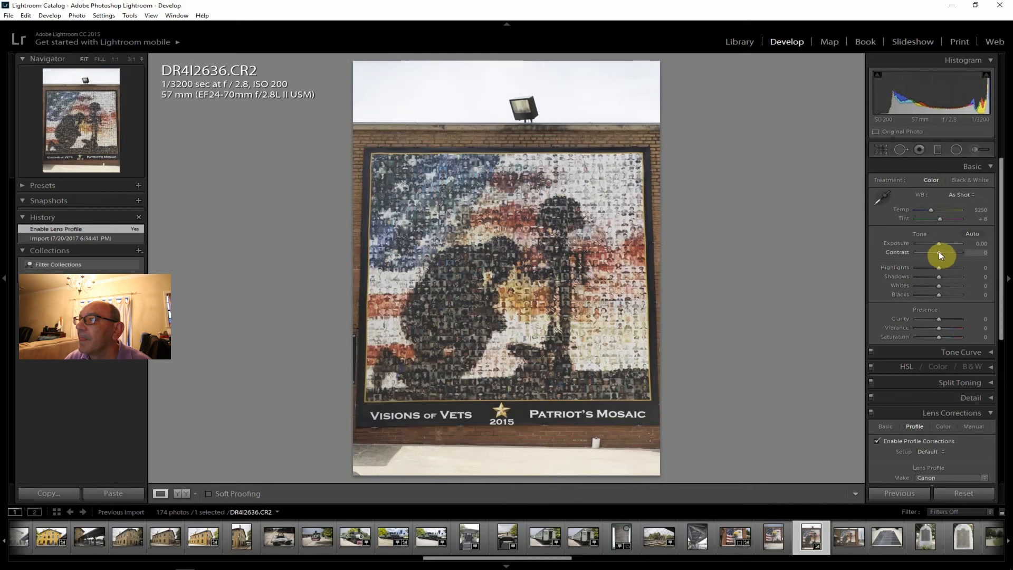
{"action": "left_click_drag", "start_coordinate": [937, 267], "coordinate": [952, 251]}
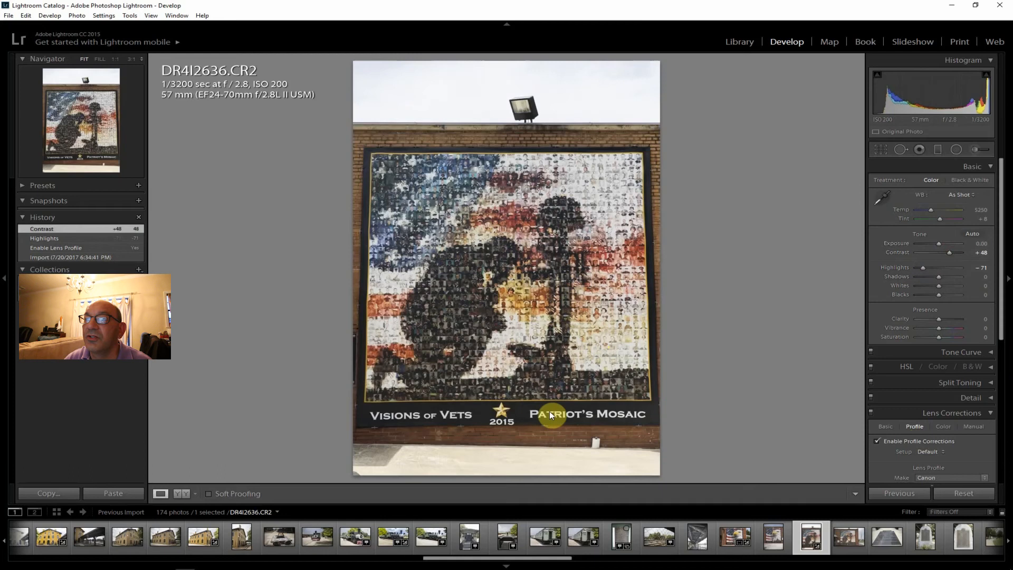
{"action": "left_click_drag", "start_coordinate": [939, 320], "coordinate": [946, 322]}
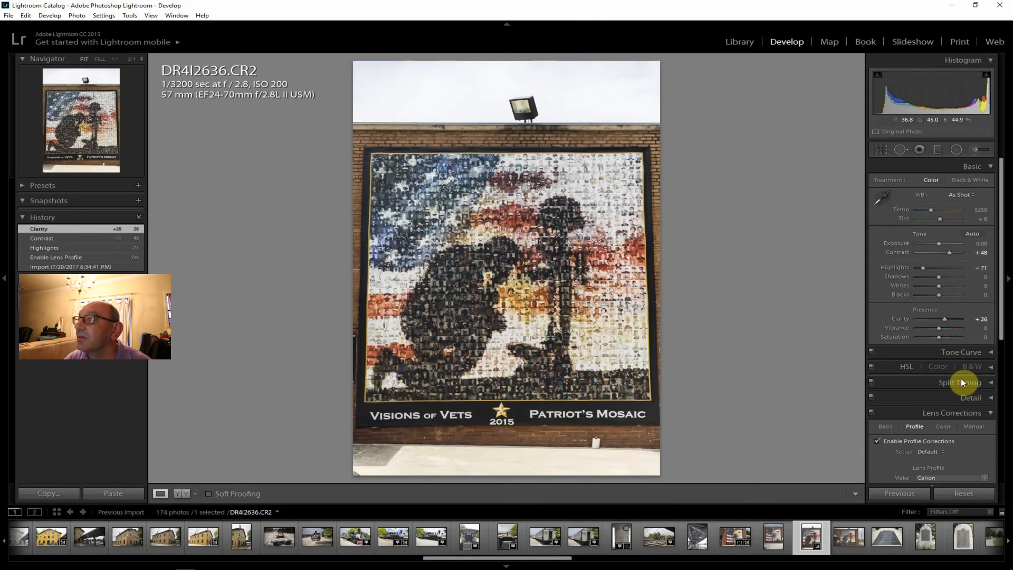
{"action": "left_click_drag", "start_coordinate": [936, 327], "coordinate": [943, 336]}
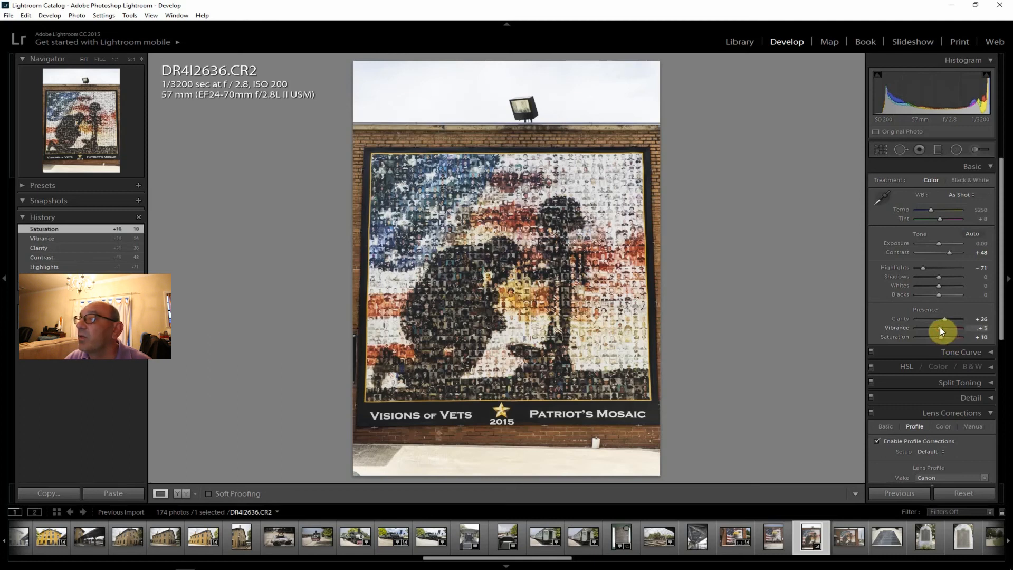
{"action": "left_click_drag", "start_coordinate": [941, 327], "coordinate": [942, 328]}
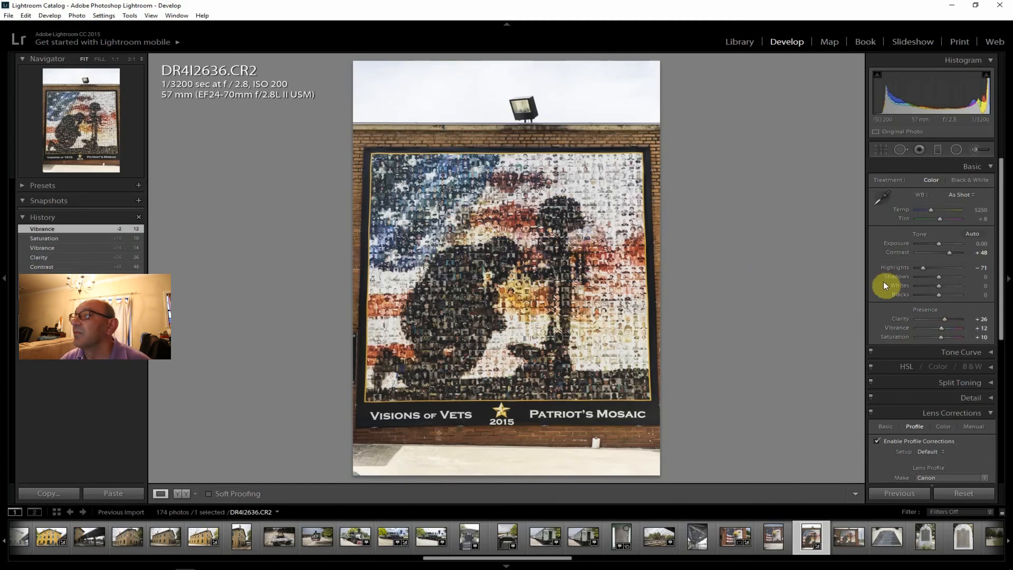
Step: On the mosaic photo DR4I2636, set Shadows to +19 and the Dehaze amount to +21
{"action": "left_click_drag", "start_coordinate": [942, 276], "coordinate": [942, 274]}
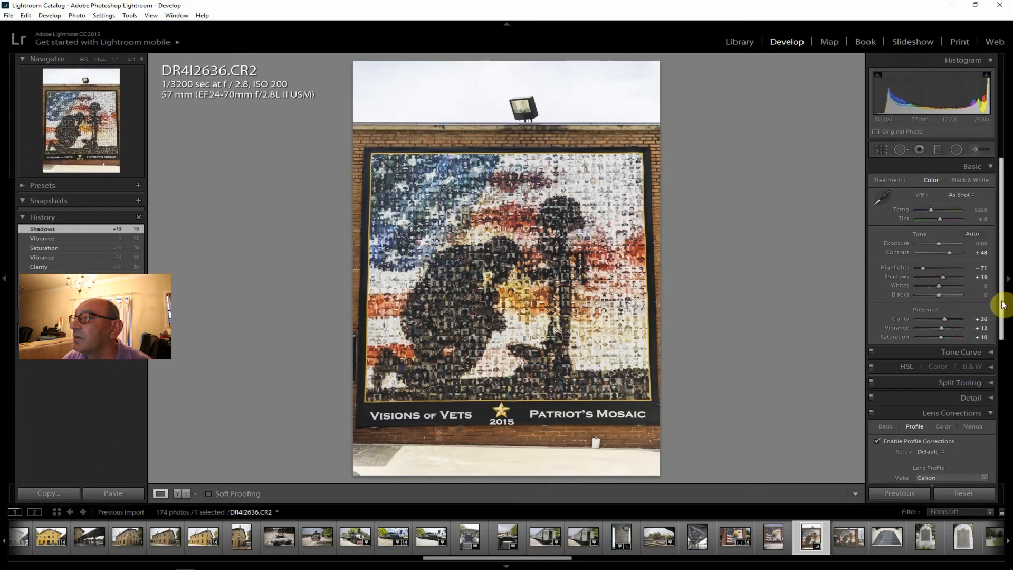
{"action": "left_click_drag", "start_coordinate": [1000, 302], "coordinate": [997, 480]}
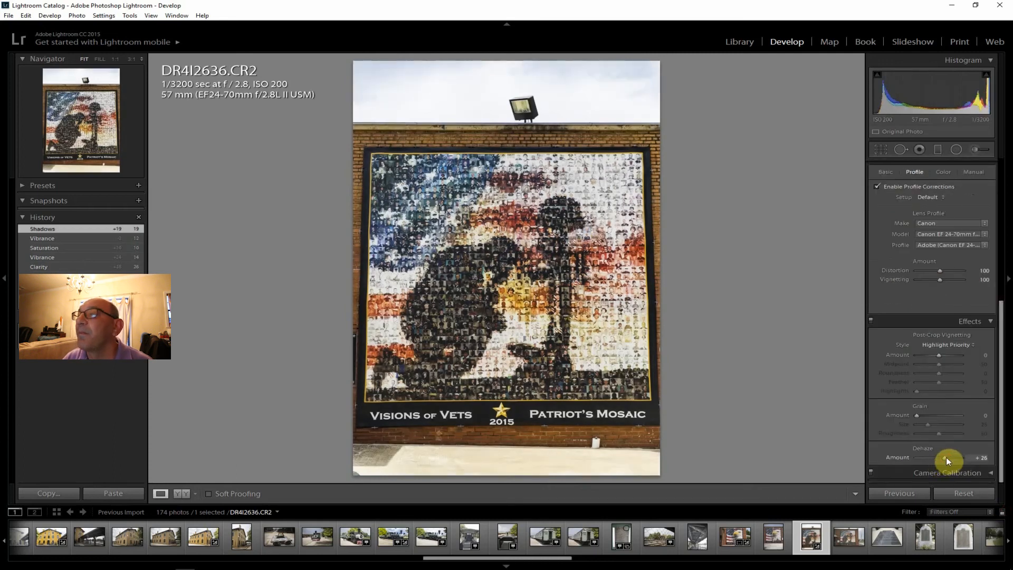
{"action": "left_click_drag", "start_coordinate": [946, 457], "coordinate": [945, 457]}
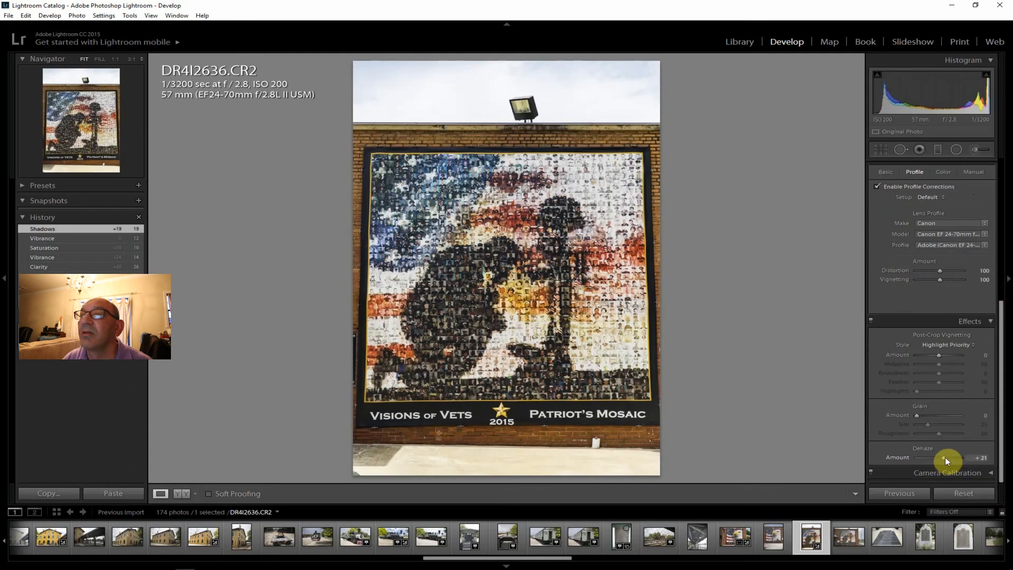
{"action": "left_click_drag", "start_coordinate": [946, 457], "coordinate": [945, 457]}
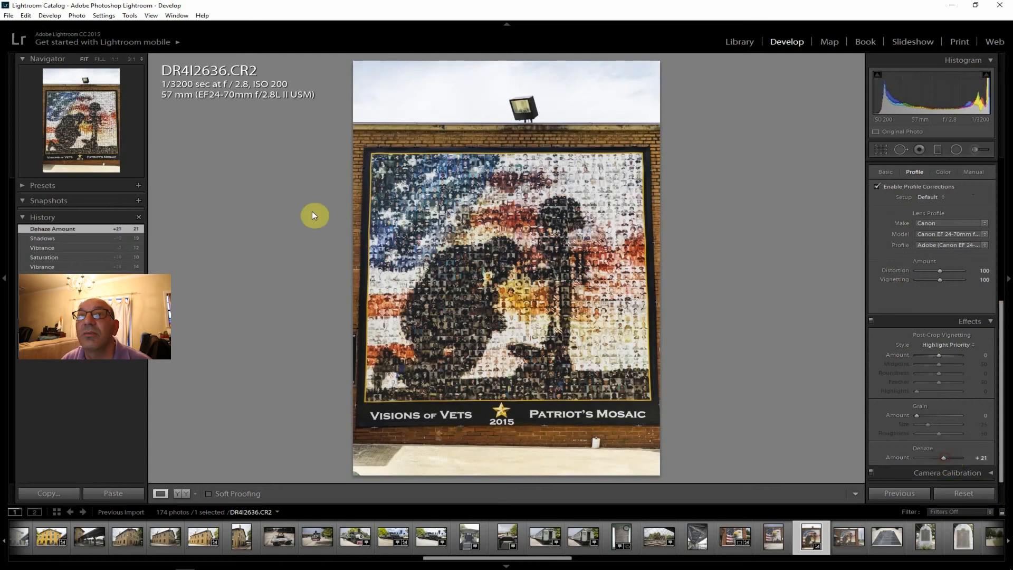
Step: Export DR4I2636 to J:\ToPost with the existing export settings, overwrite the existing pDR4I2636.jpg and dismiss the export results
{"action": "left_click", "coordinate": [7, 16]}
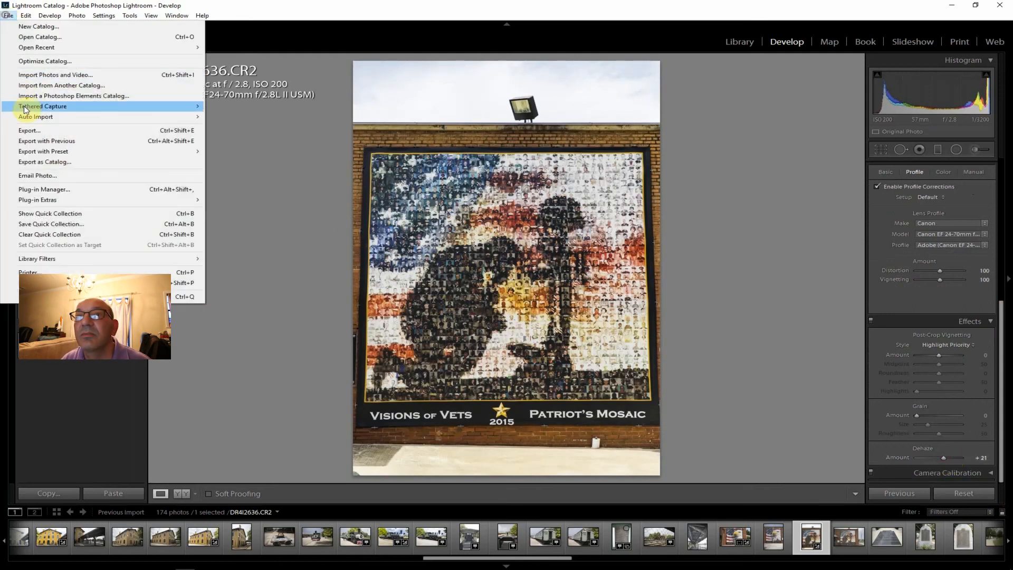
{"action": "left_click", "coordinate": [33, 138]}
{"action": "left_click", "coordinate": [9, 16]}
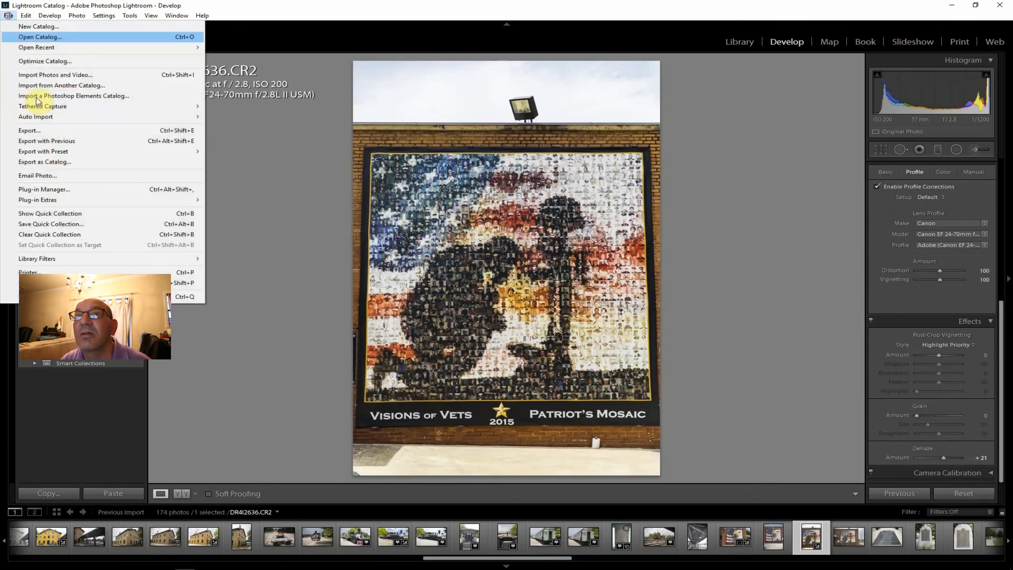
{"action": "left_click", "coordinate": [53, 133]}
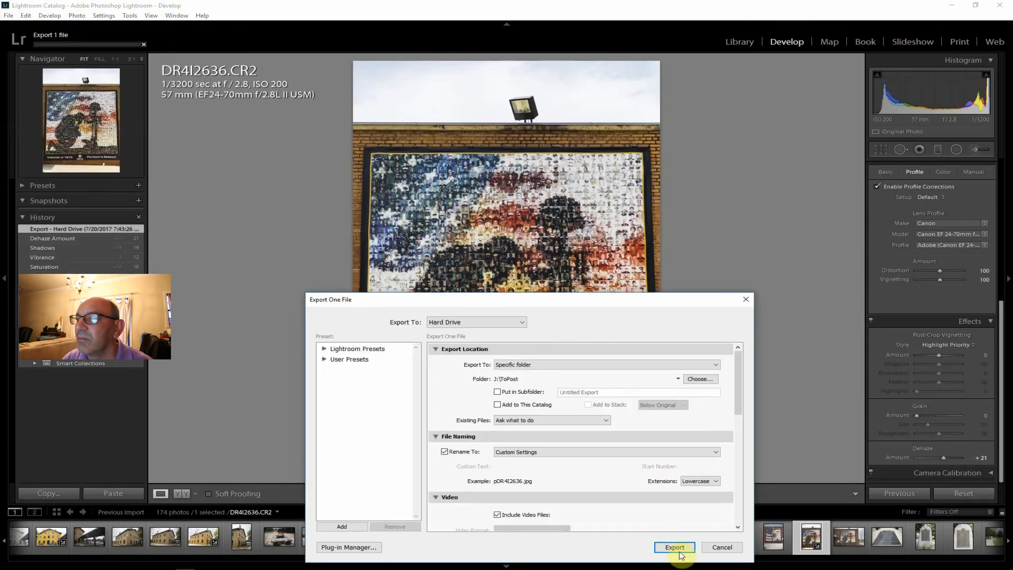
{"action": "left_click", "coordinate": [671, 545]}
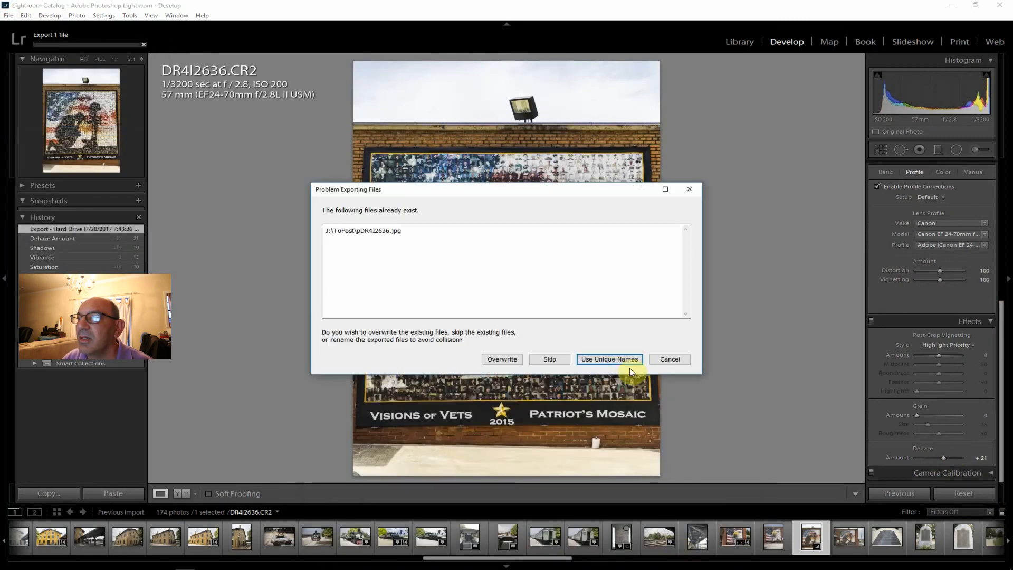
{"action": "left_click", "coordinate": [505, 359]}
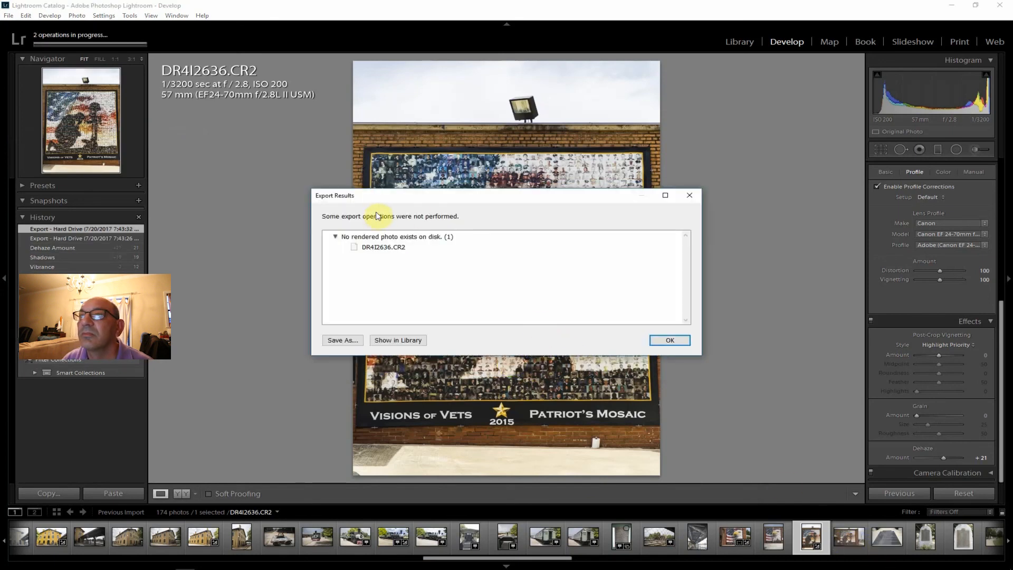
{"action": "left_click", "coordinate": [662, 341]}
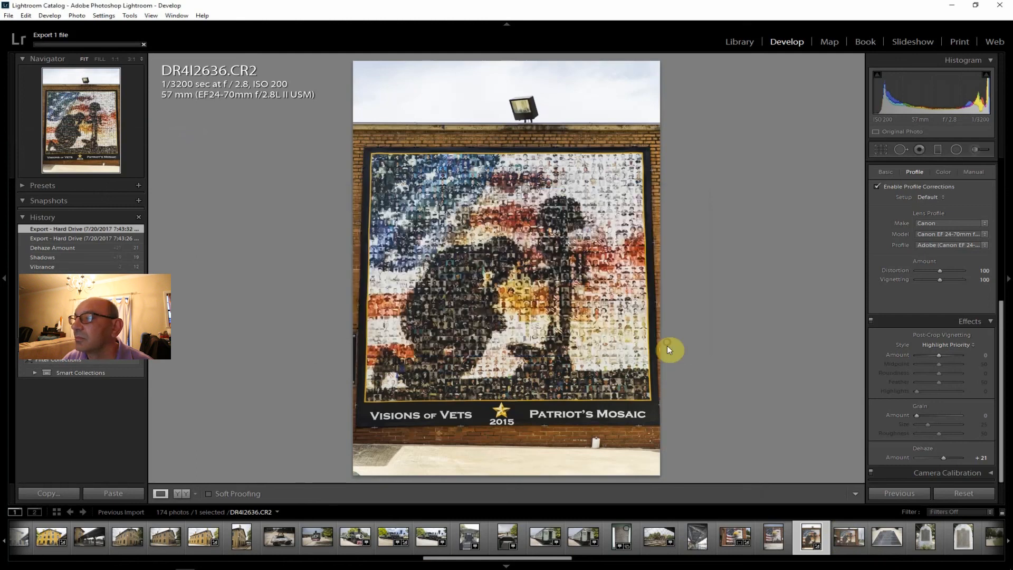
Step: Open the dark stone memorial paving photo DR4I2638 for review
{"action": "left_click", "coordinate": [887, 541]}
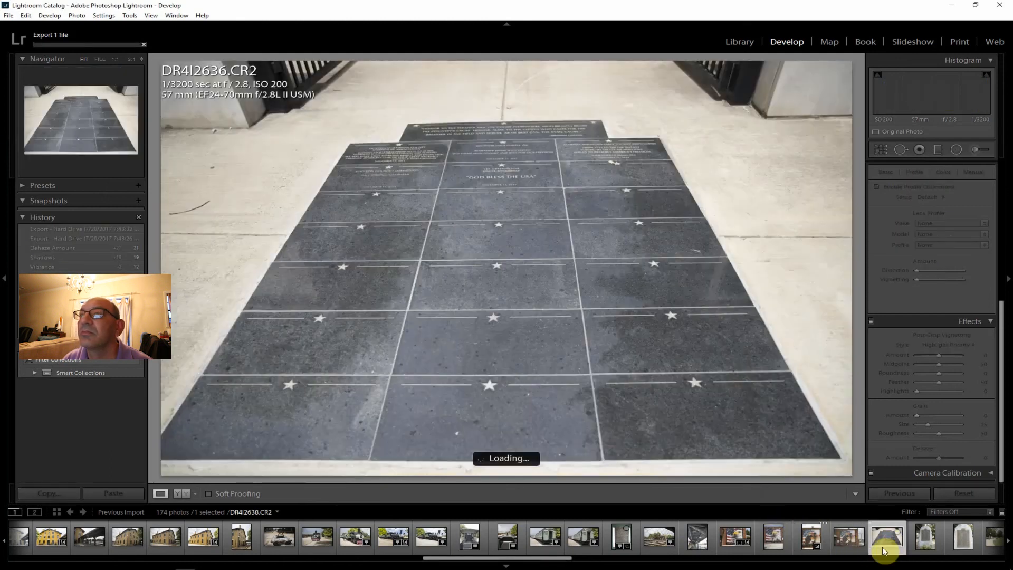